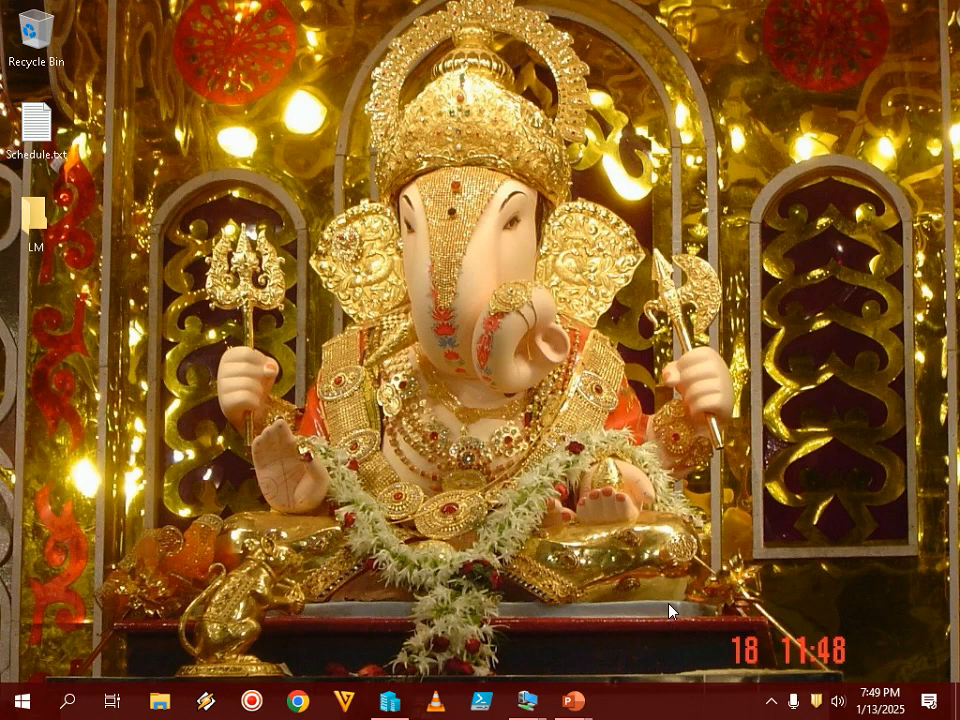
- Launch the New Virtual Machine wizard from the WIN2022BASE host
{"action": "left_click", "coordinate": [390, 700]}
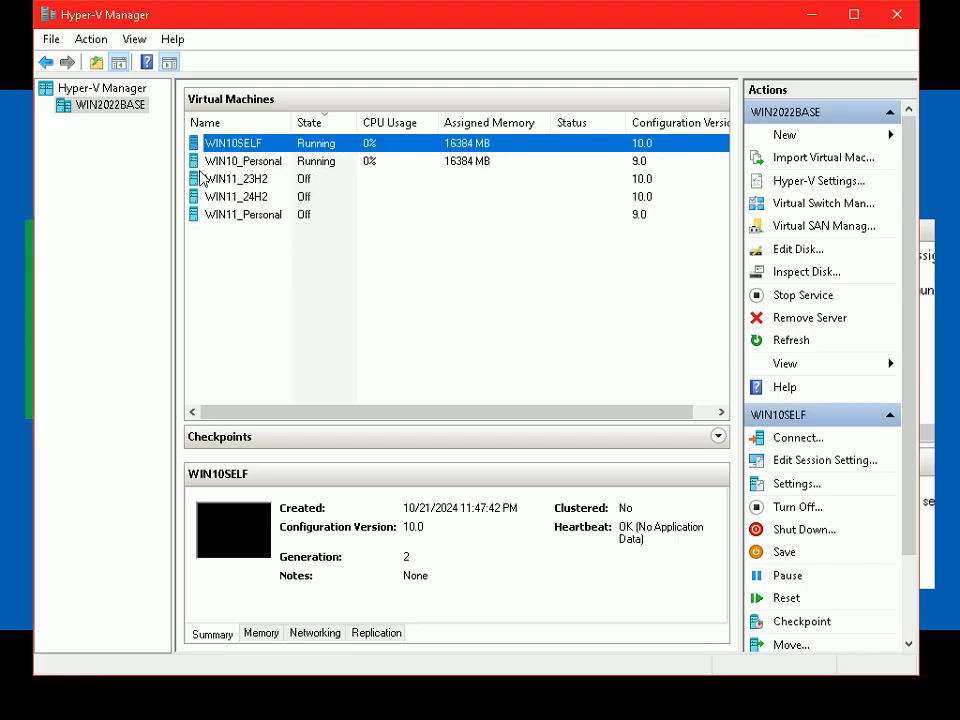
{"action": "right_click", "coordinate": [130, 116]}
{"action": "mouse_move", "coordinate": [300, 120]}
{"action": "left_click", "coordinate": [400, 120]}
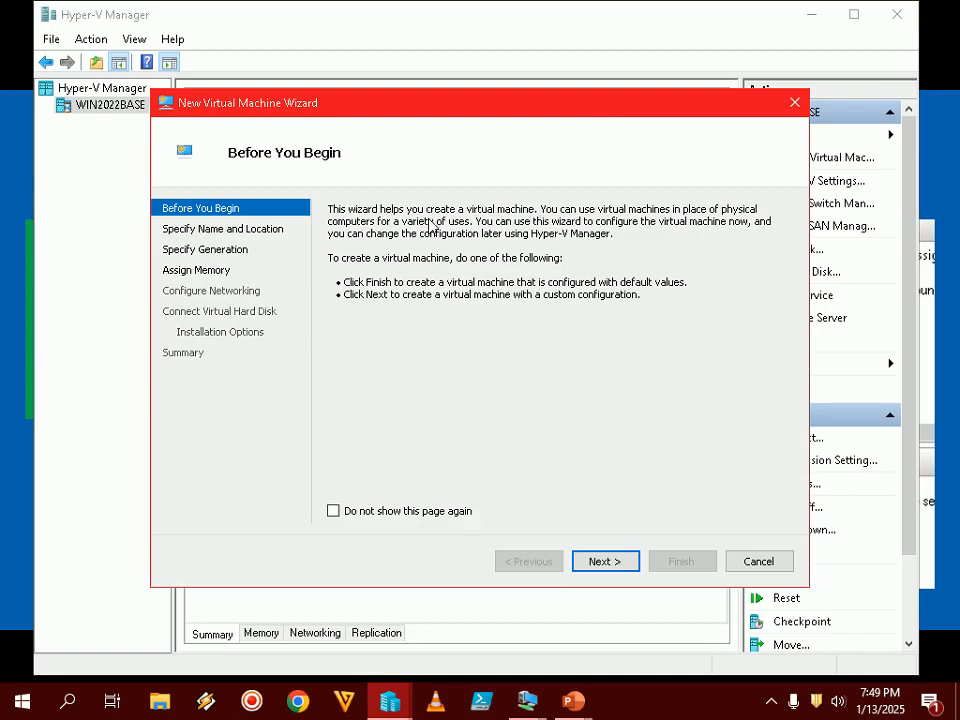
- Get past the Before You Begin page while following the tutorial slides to Step 3
{"action": "left_click", "coordinate": [16, 302]}
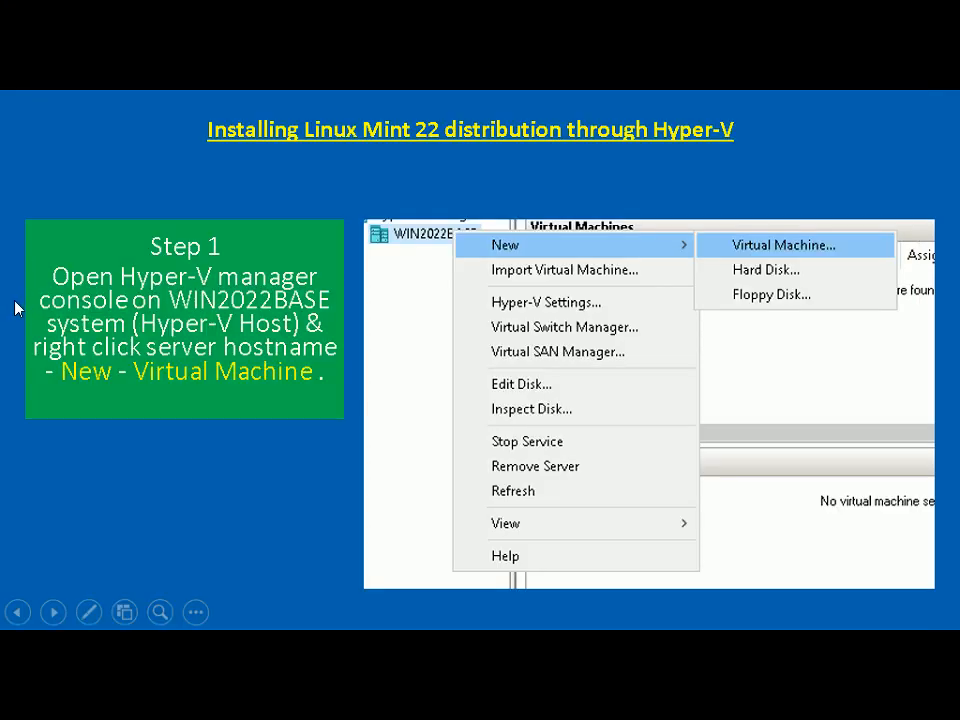
{"action": "left_click", "coordinate": [15, 308]}
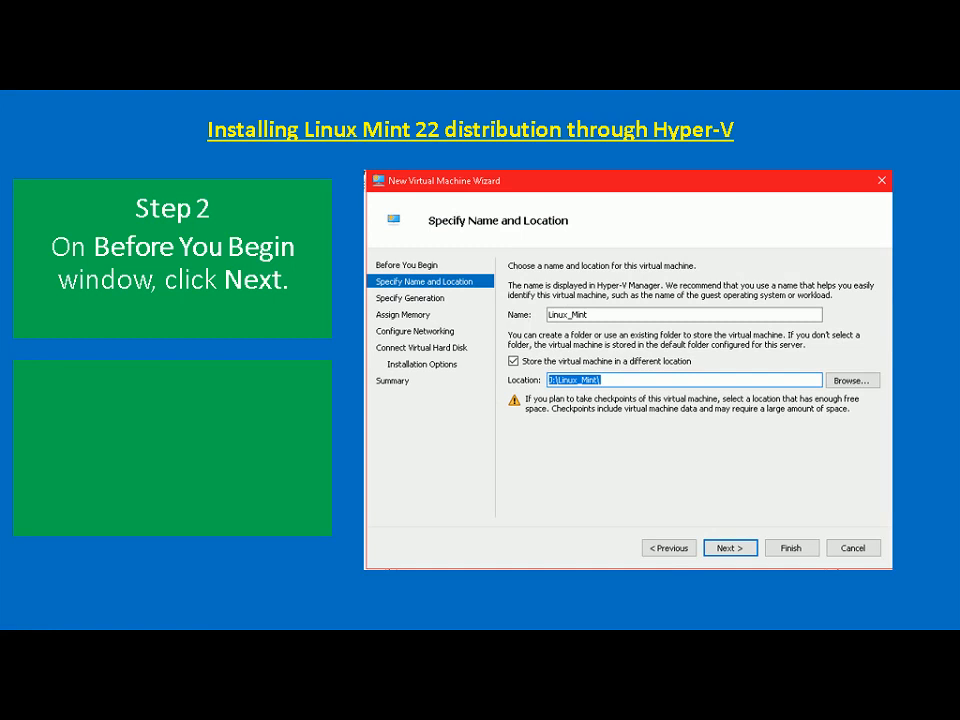
{"action": "key", "text": "alt+Tab"}
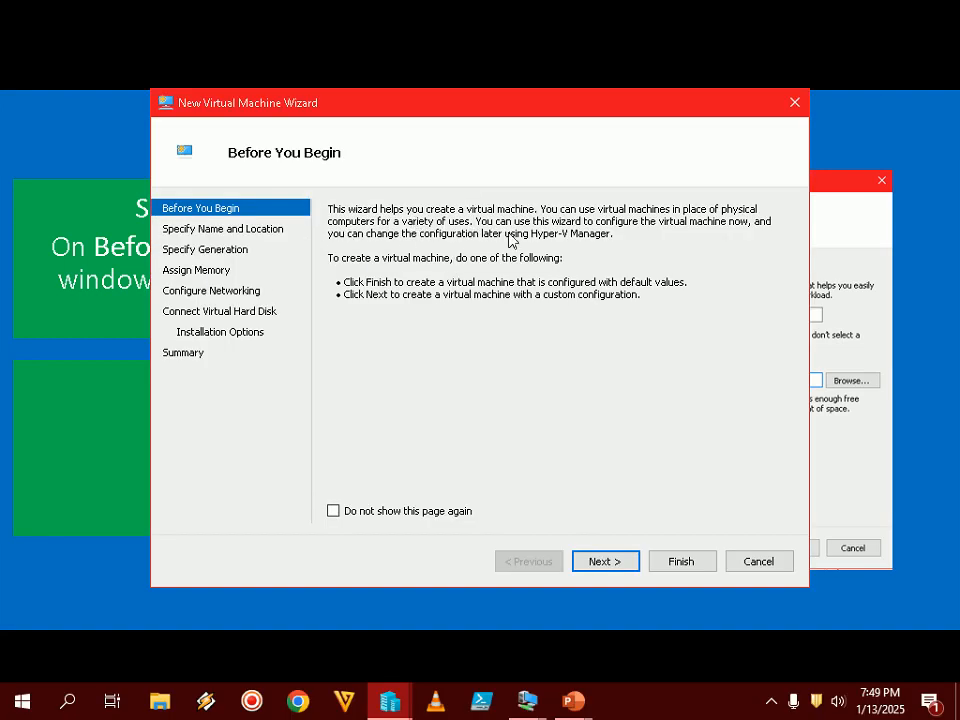
{"action": "left_click", "coordinate": [600, 563]}
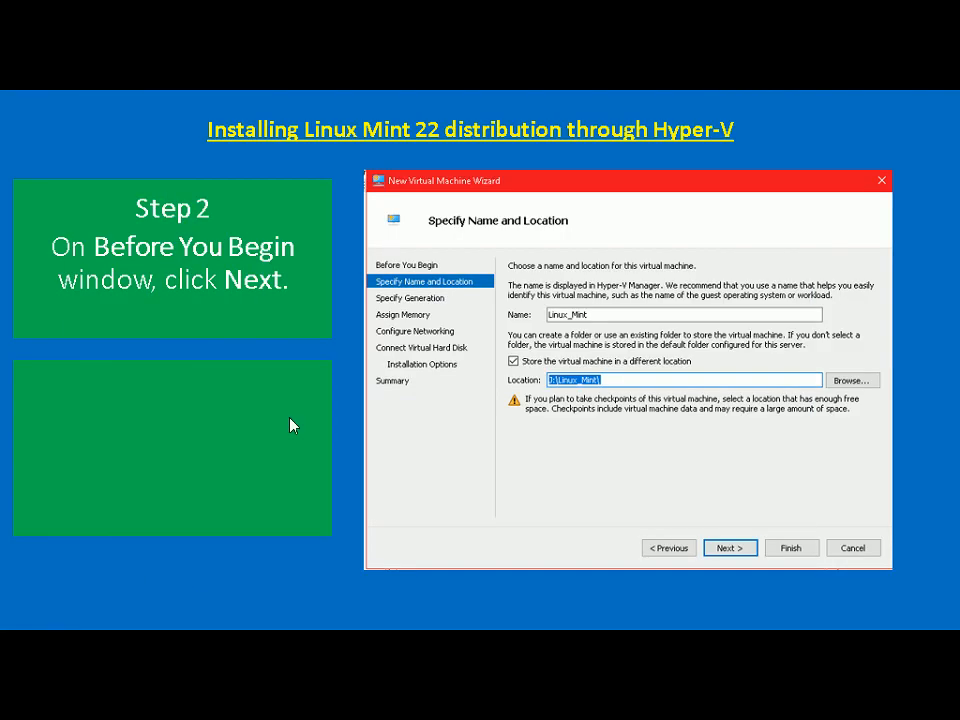
{"action": "left_click", "coordinate": [243, 419]}
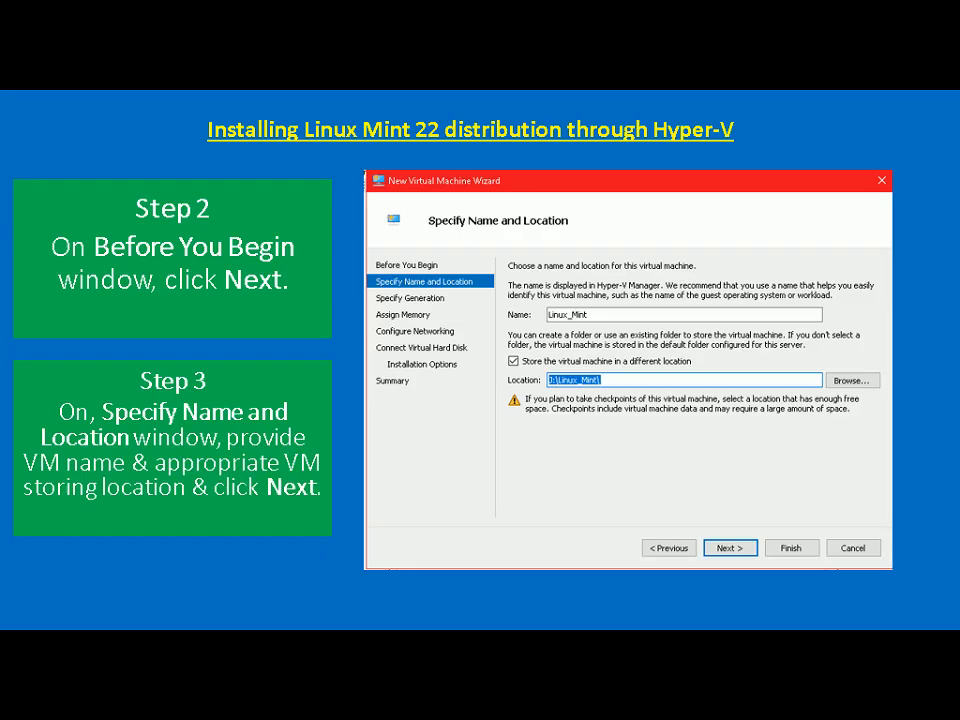
{"action": "key", "text": "alt+Tab"}
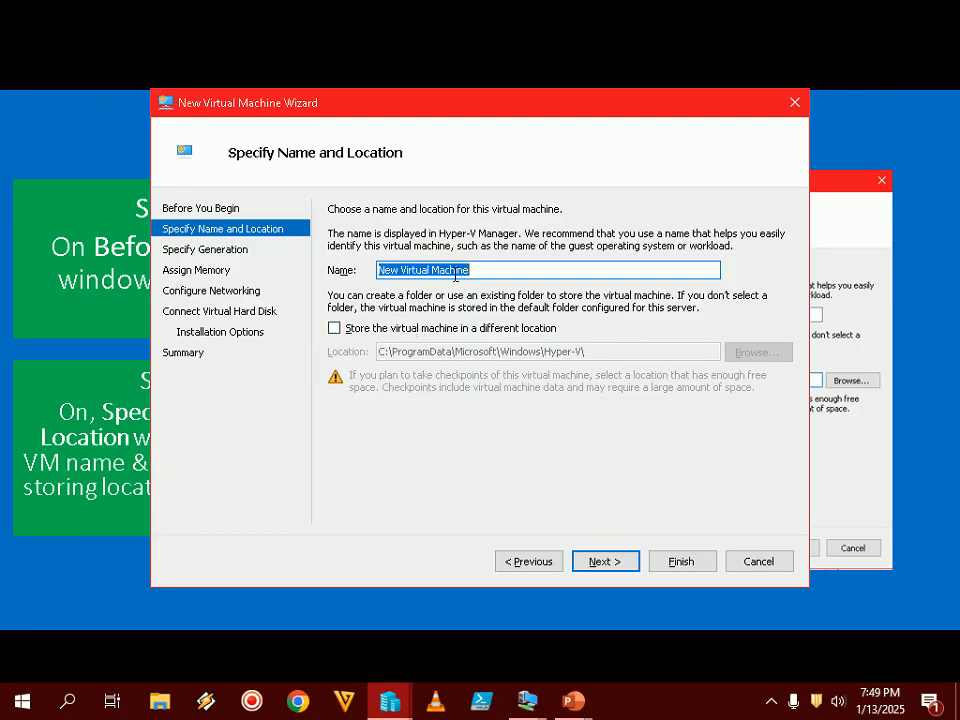
- Name the VM Linux_Mint_22 and browse for a custom location on the VMs (J:) drive
{"action": "type", "text": "Linux_Mint_22"}
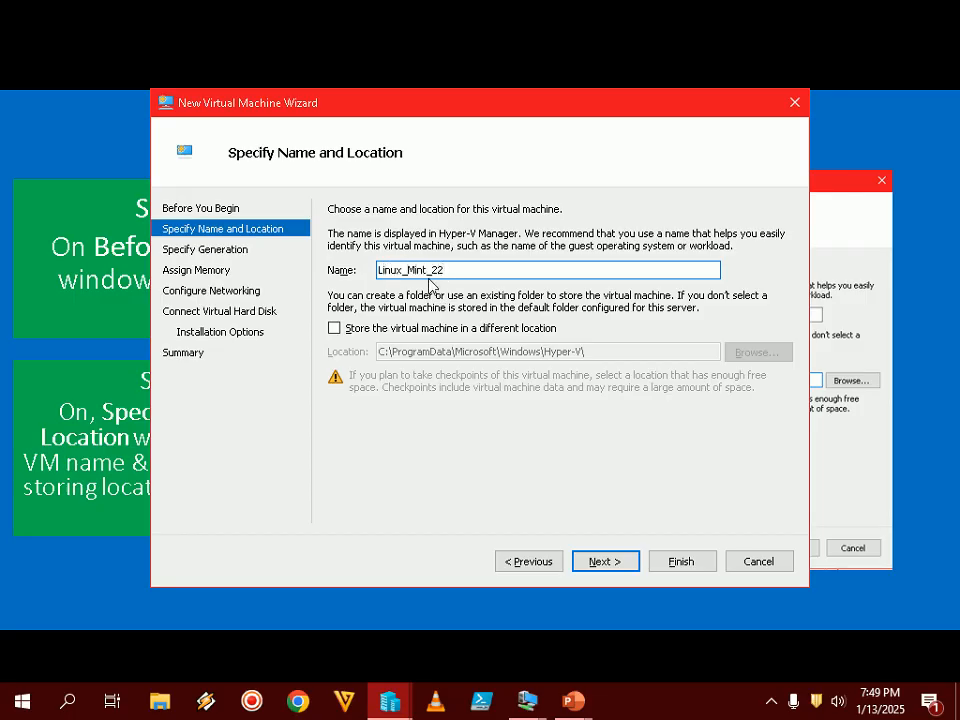
{"action": "left_click_drag", "start_coordinate": [482, 268], "coordinate": [309, 276]}
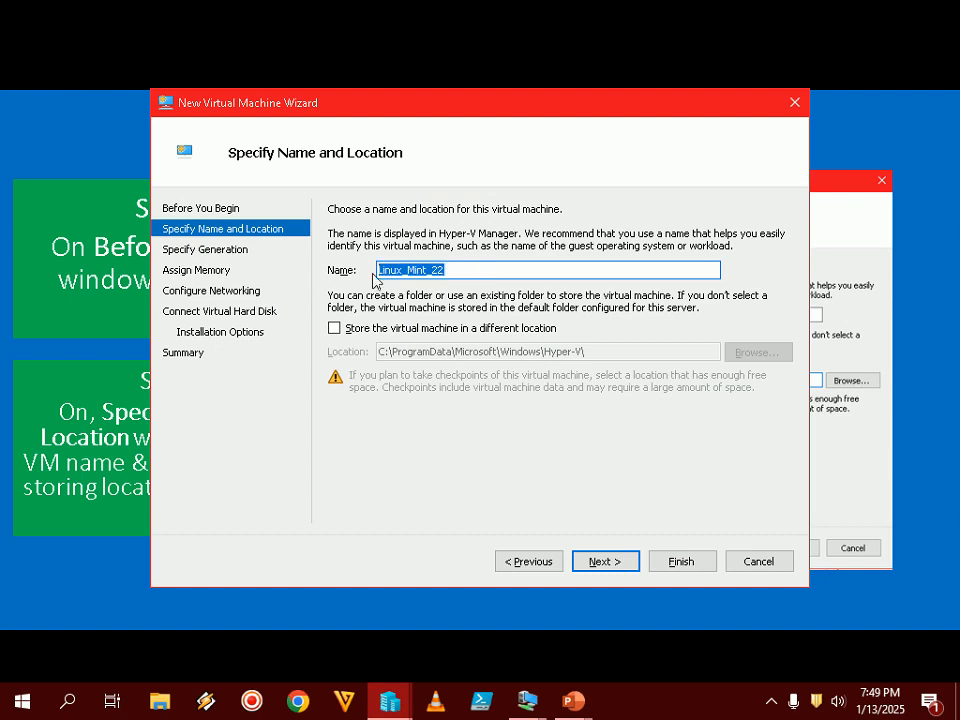
{"action": "left_click", "coordinate": [401, 332]}
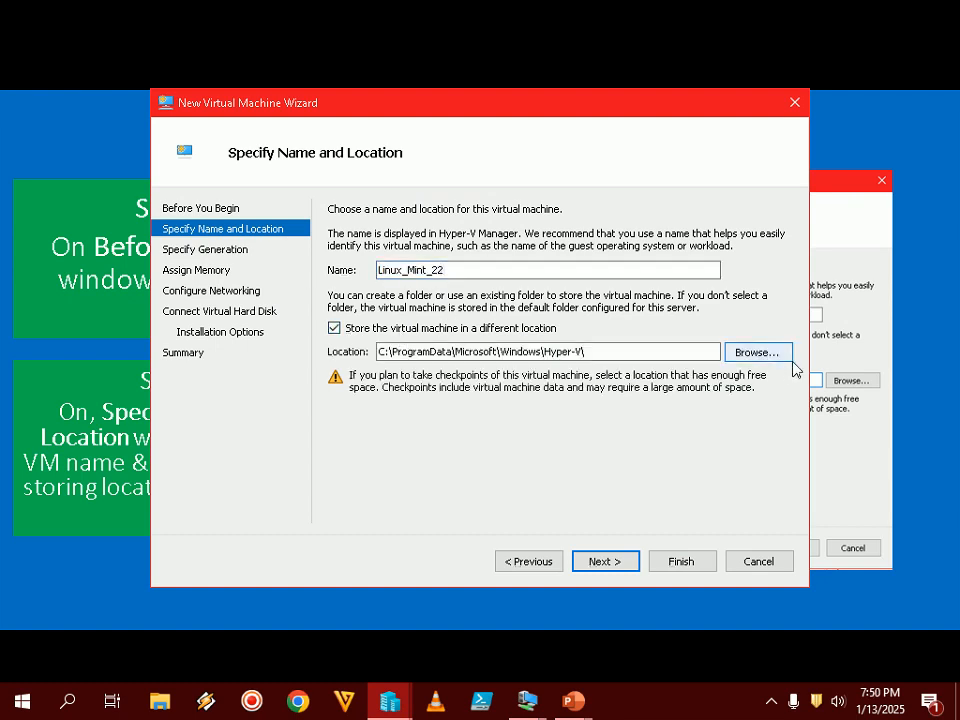
{"action": "left_click", "coordinate": [770, 356]}
{"action": "left_click_drag", "start_coordinate": [296, 357], "coordinate": [296, 432]}
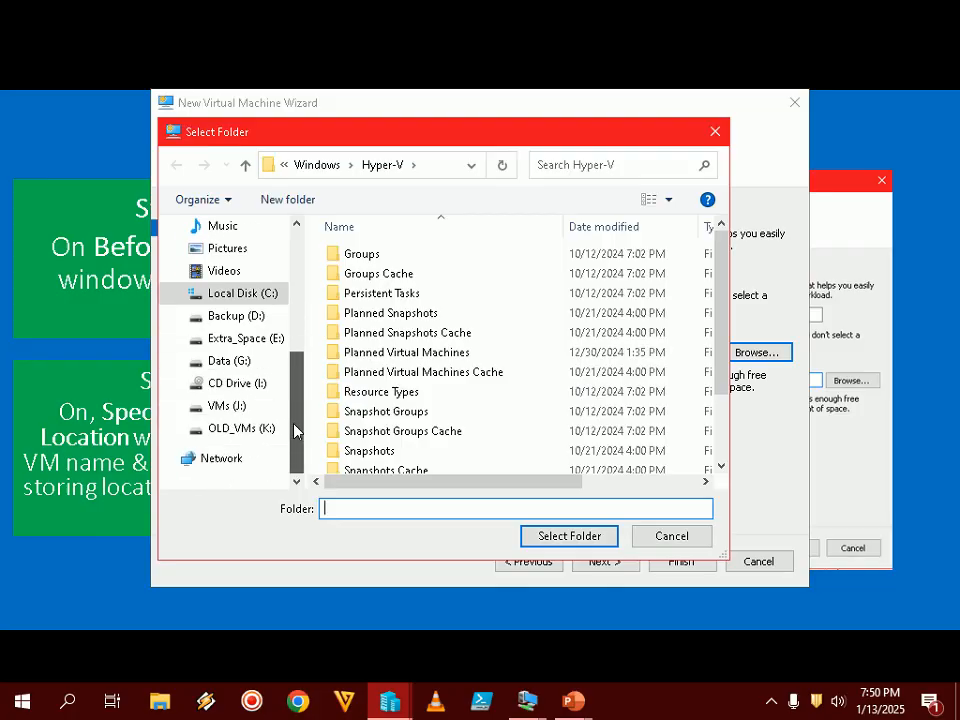
{"action": "left_click", "coordinate": [227, 406]}
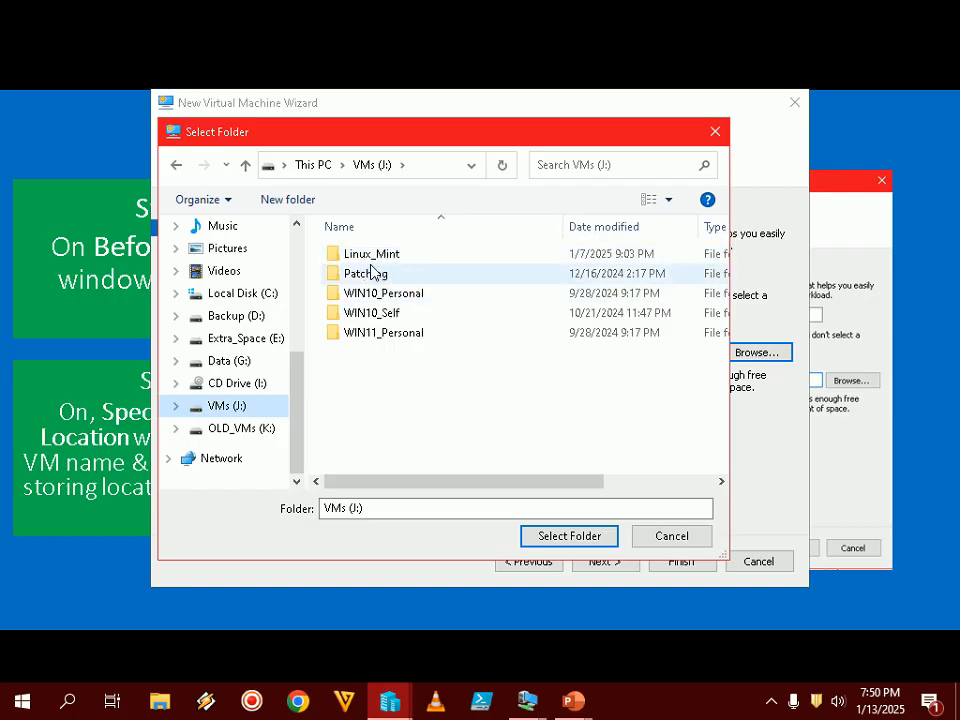
- Choose J:\Linux_Mint\ as the storage folder and continue
{"action": "left_click", "coordinate": [666, 711]}
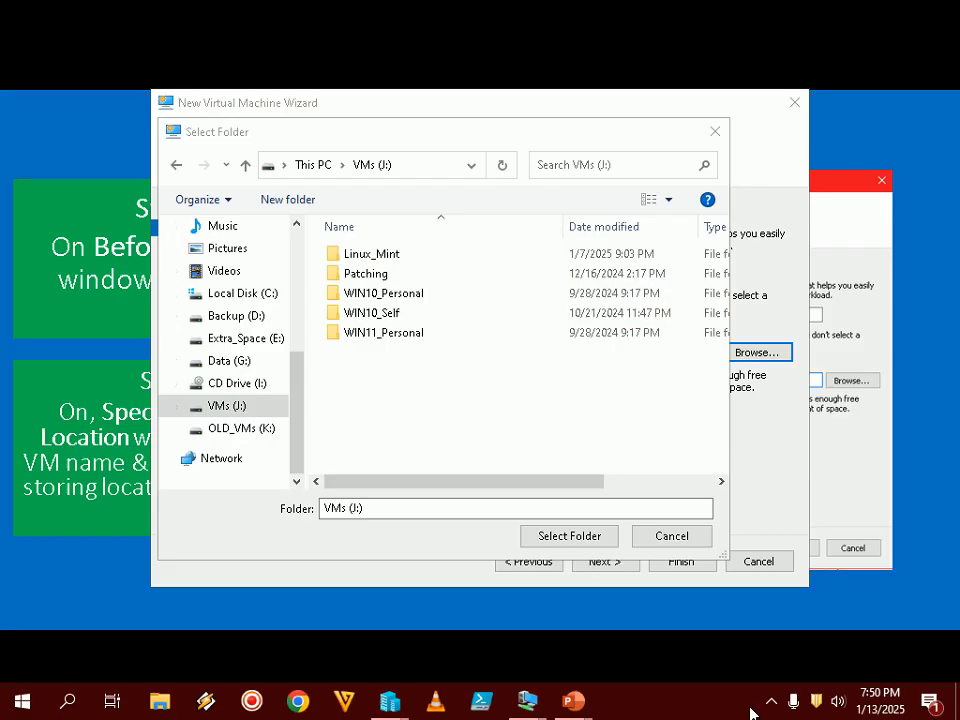
{"action": "double_click", "coordinate": [386, 255]}
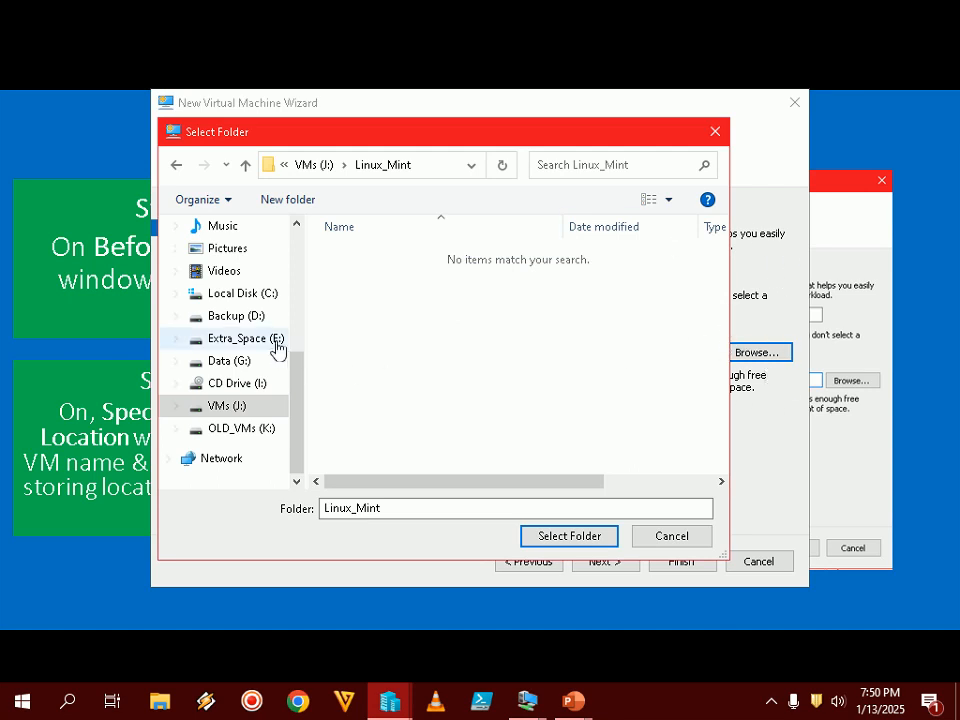
{"action": "left_click", "coordinate": [577, 537]}
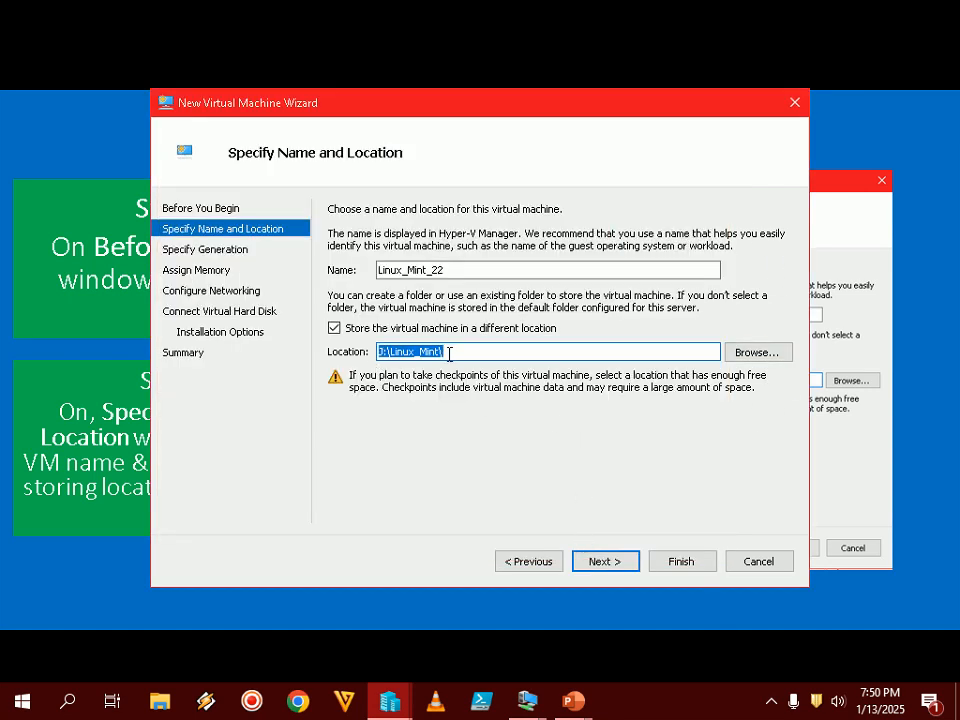
{"action": "left_click", "coordinate": [621, 568]}
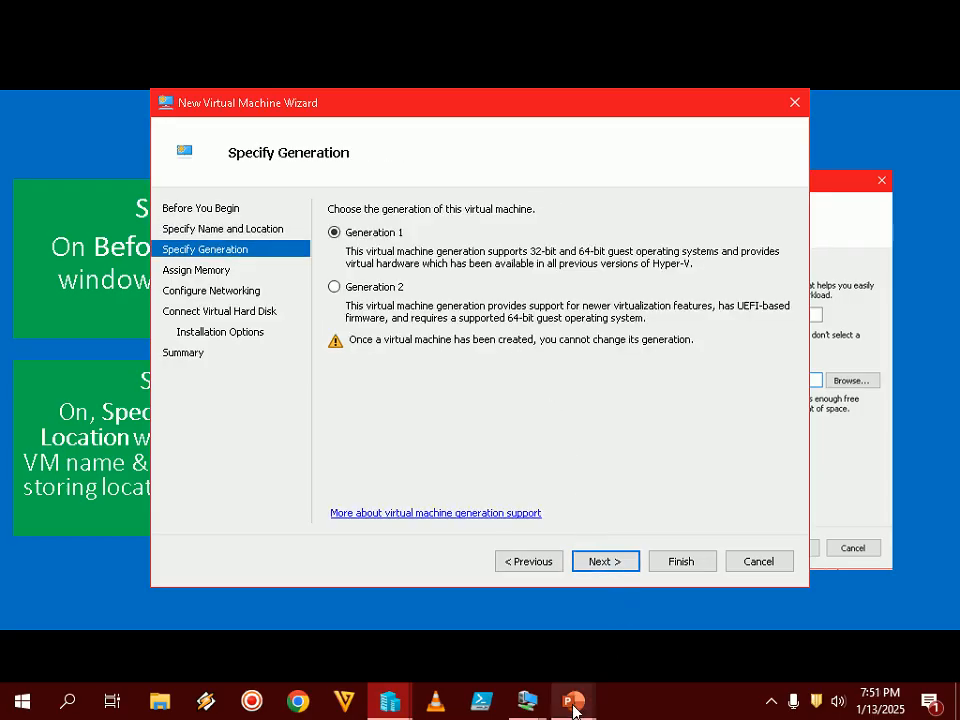
- Keep Generation 1 for the VM after checking the next tutorial slide
{"action": "left_click", "coordinate": [631, 612]}
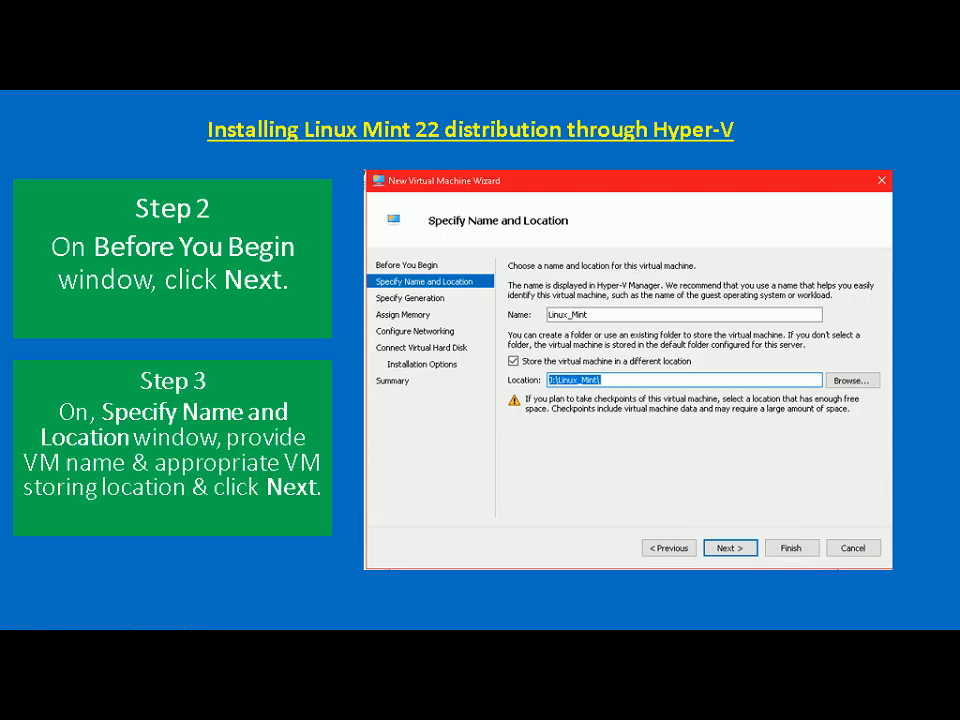
{"action": "key", "text": "Right"}
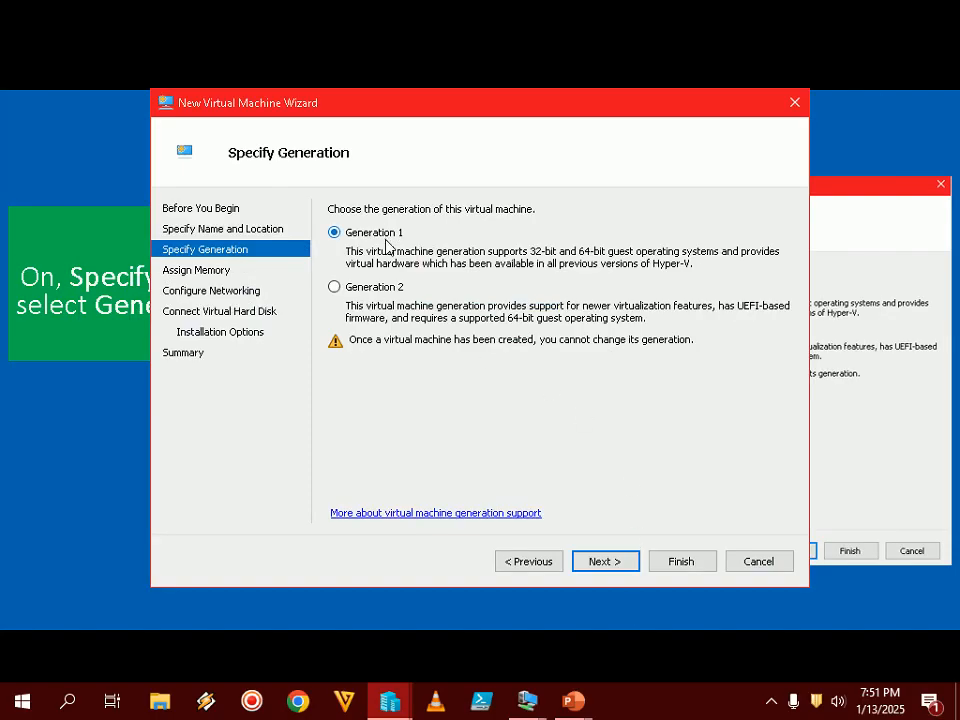
{"action": "left_click", "coordinate": [769, 705]}
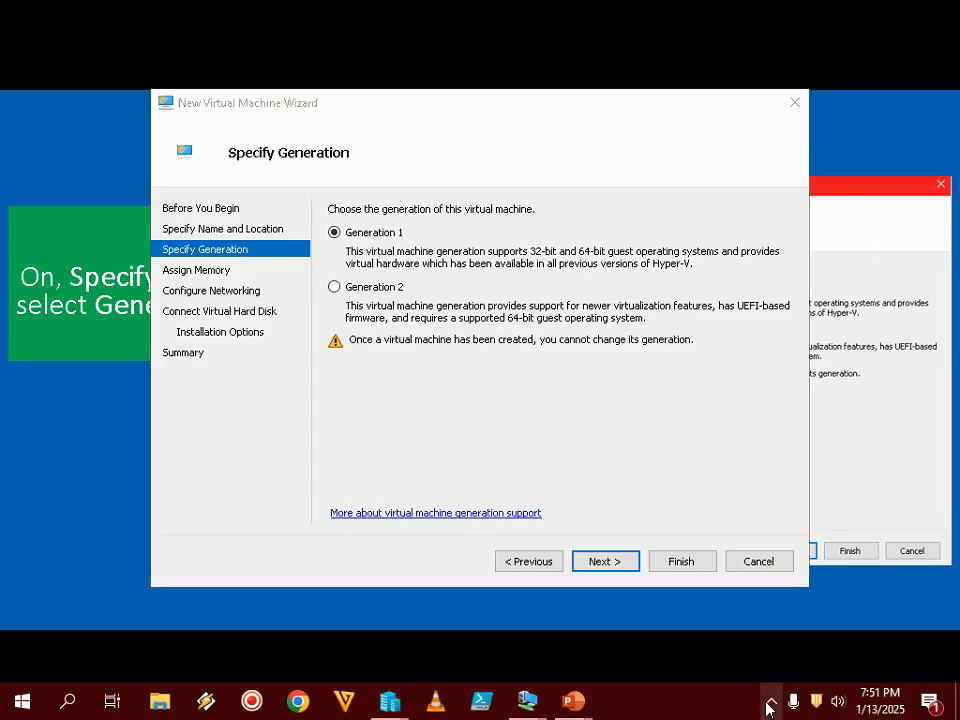
{"action": "left_click", "coordinate": [769, 705]}
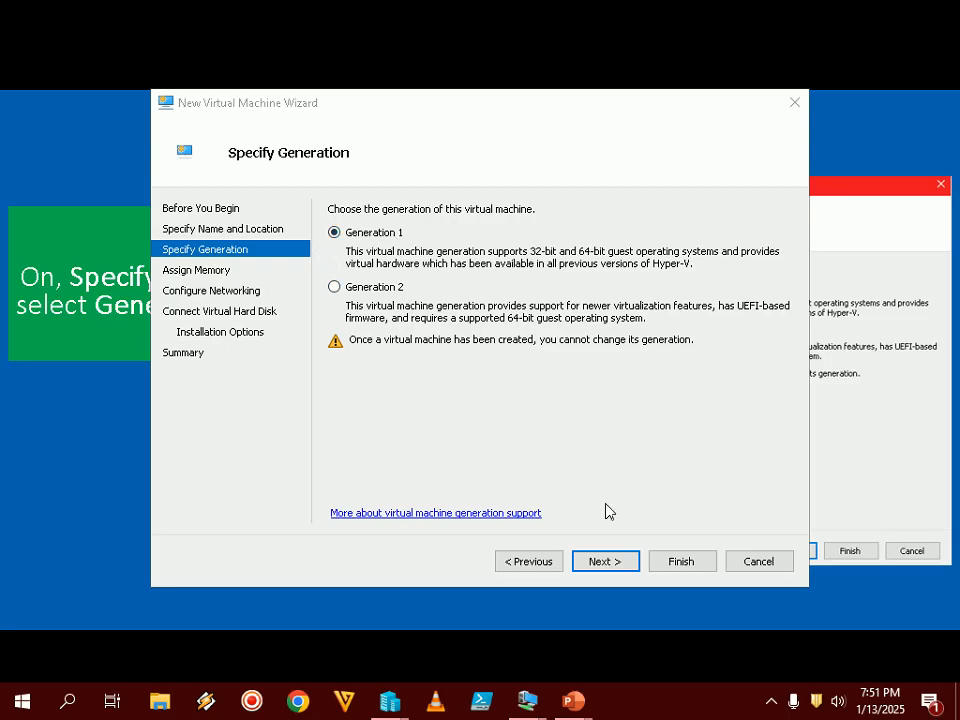
{"action": "left_click", "coordinate": [627, 564]}
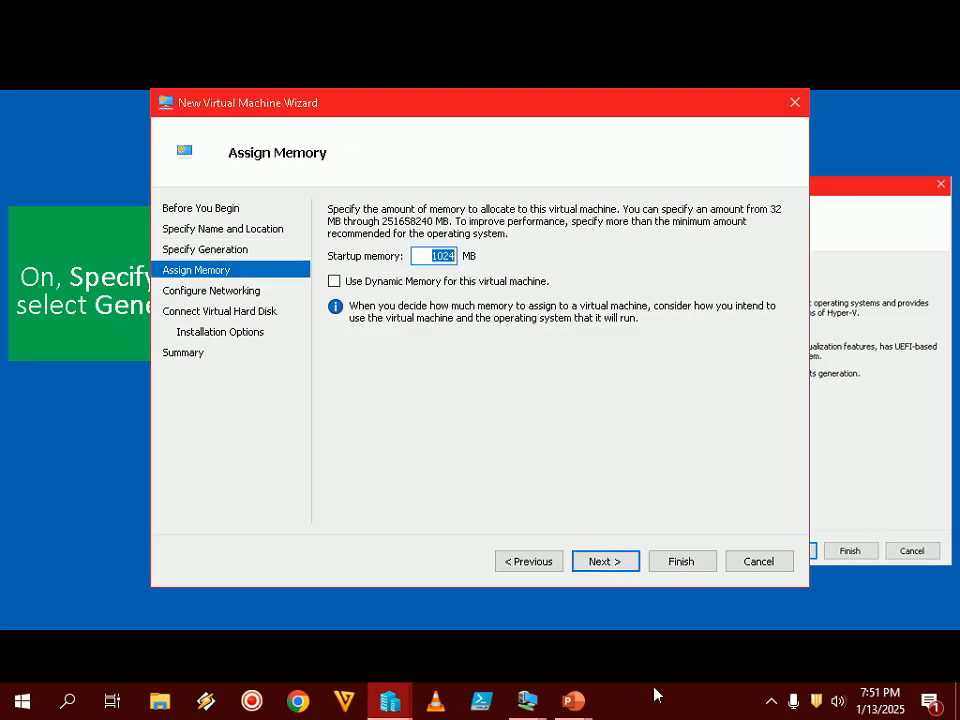
- Set startup memory to 65536 MB, leaving Dynamic Memory off
{"action": "left_click", "coordinate": [632, 711]}
{"action": "mouse_move", "coordinate": [573, 700]}
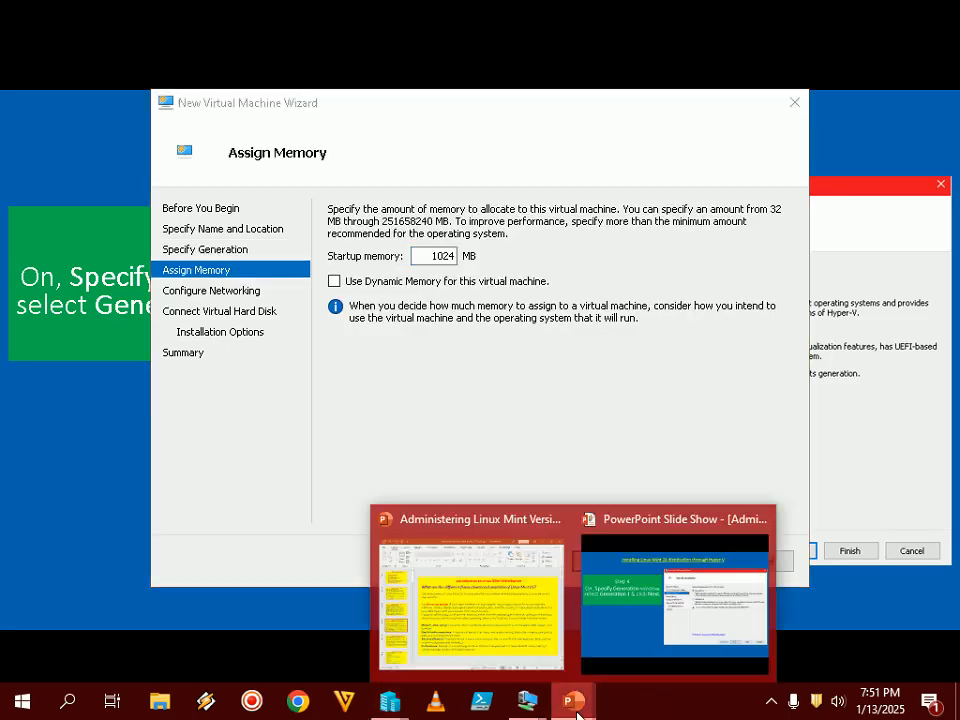
{"action": "left_click", "coordinate": [677, 594]}
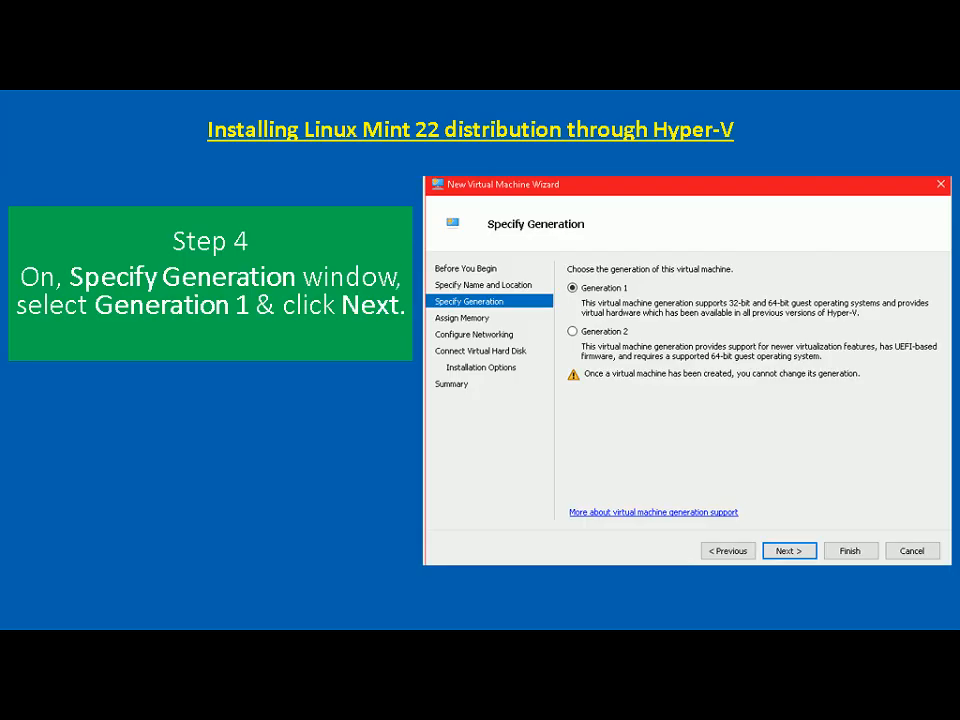
{"action": "key", "text": "Right"}
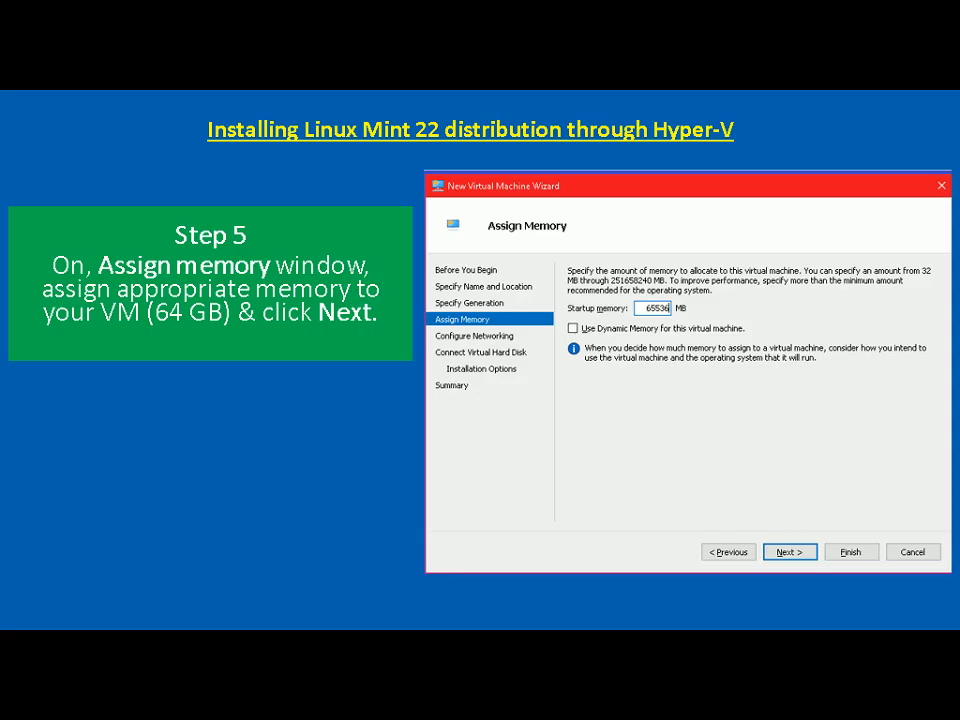
{"action": "key", "text": "alt+Tab"}
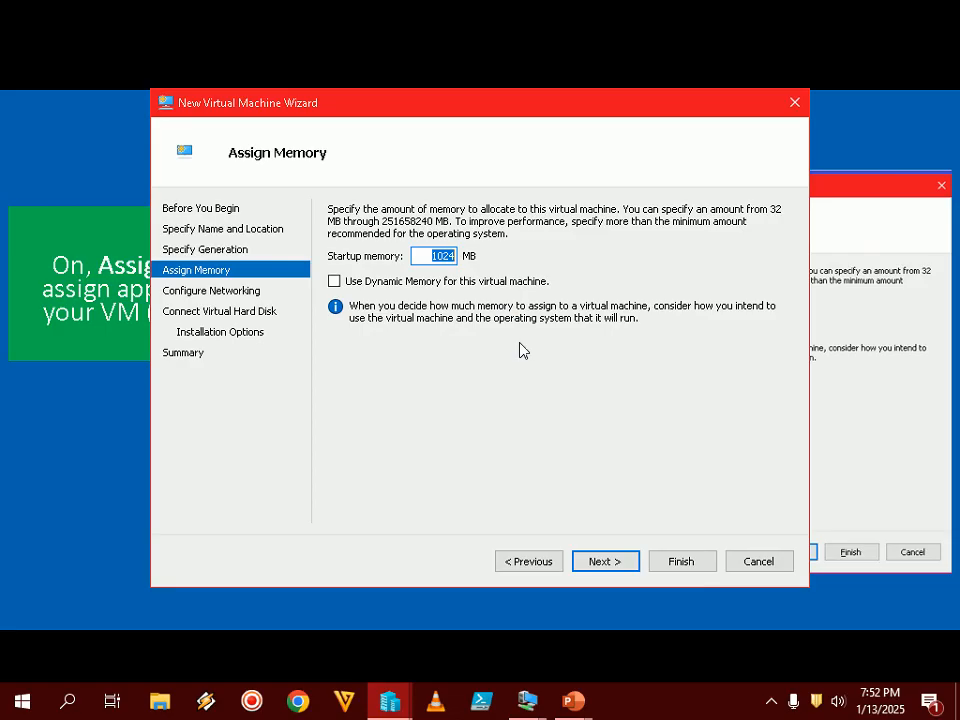
{"action": "type", "text": "6553"}
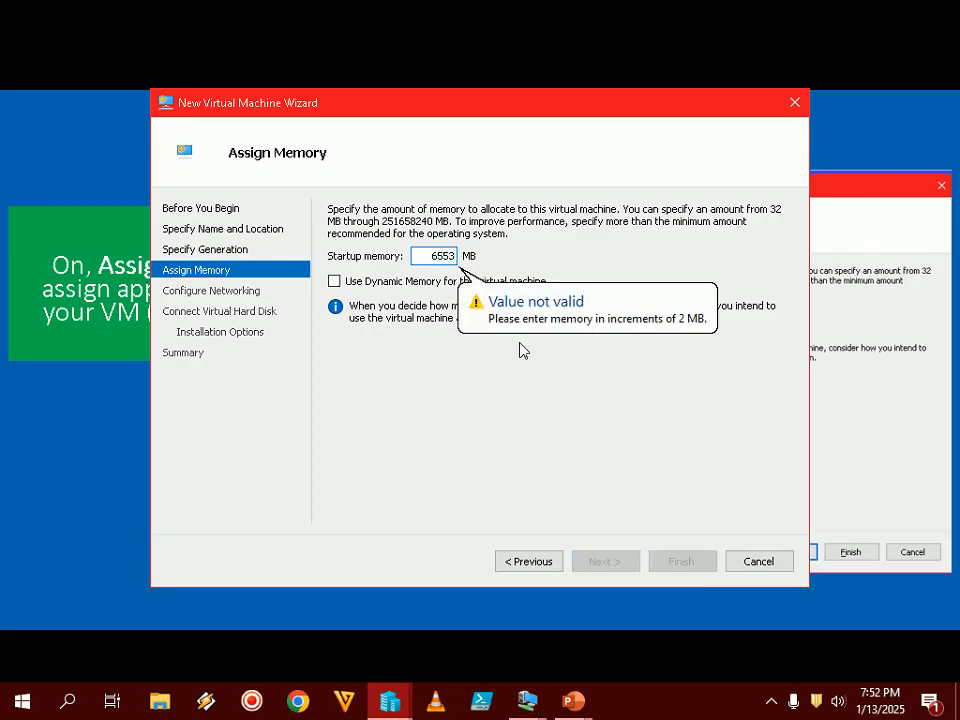
{"action": "type", "text": "6"}
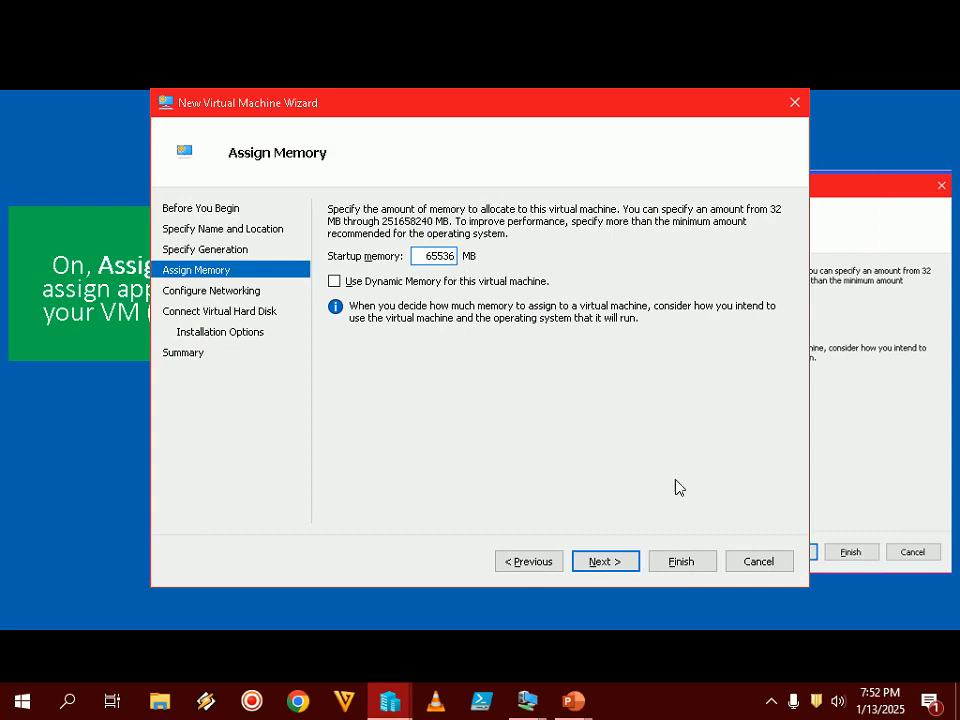
{"action": "left_click", "coordinate": [616, 566]}
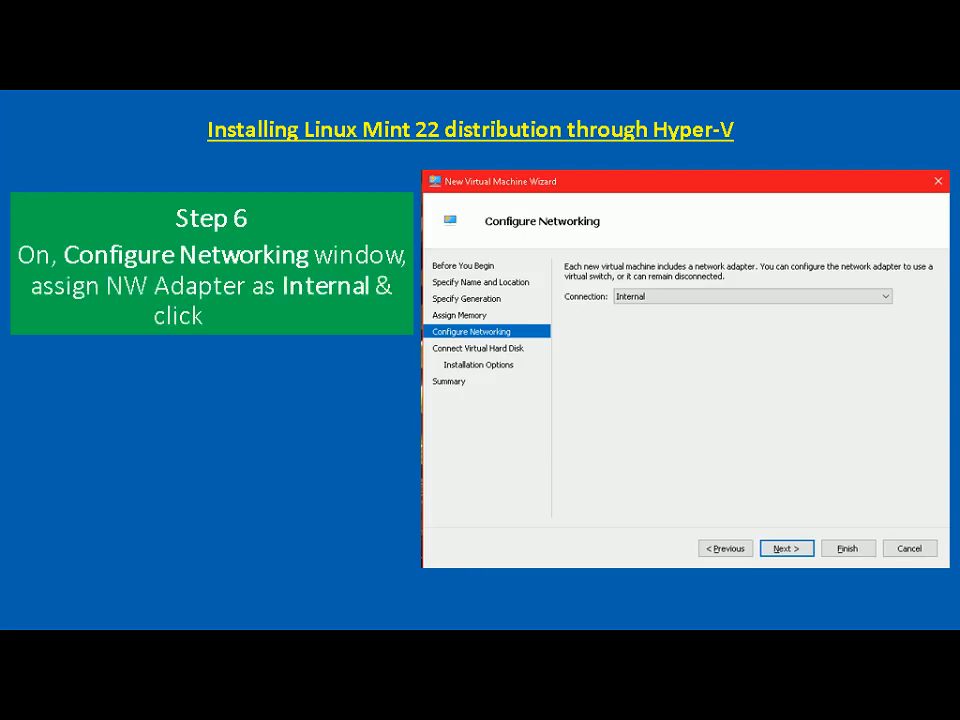
- Connect the VM's network adapter to the Internal switch
{"action": "key", "text": "alt+Tab"}
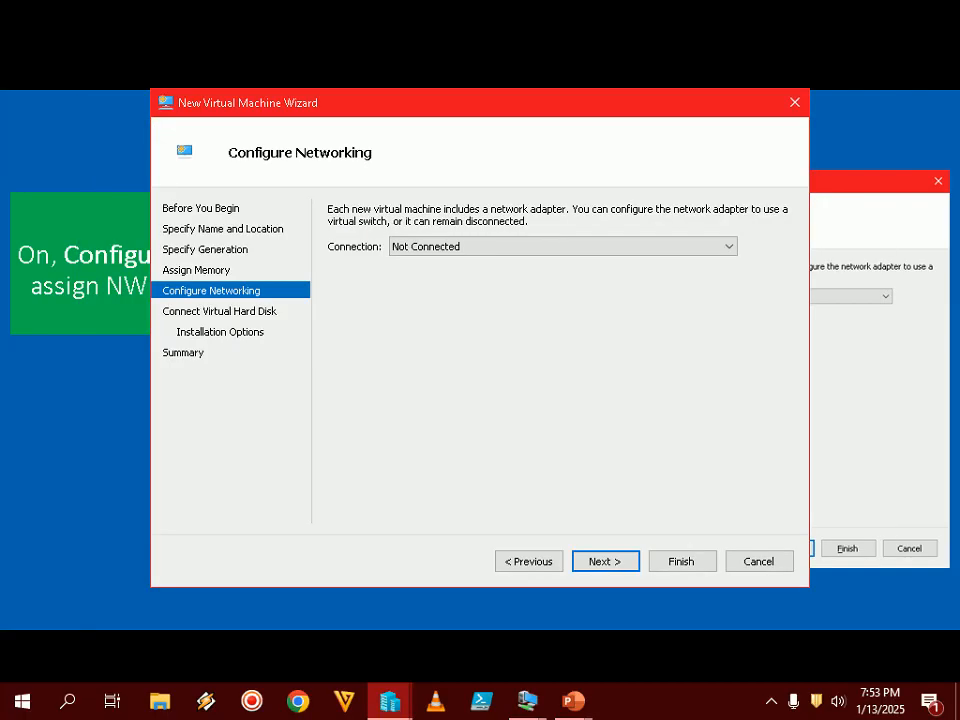
{"action": "left_click", "coordinate": [461, 244]}
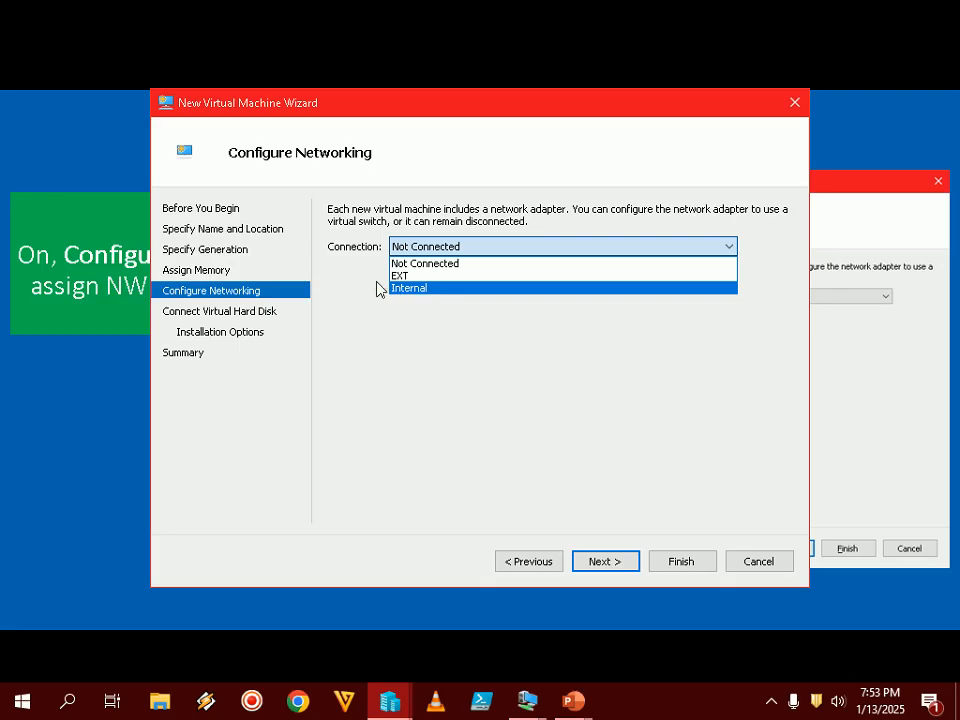
{"action": "left_click", "coordinate": [433, 290]}
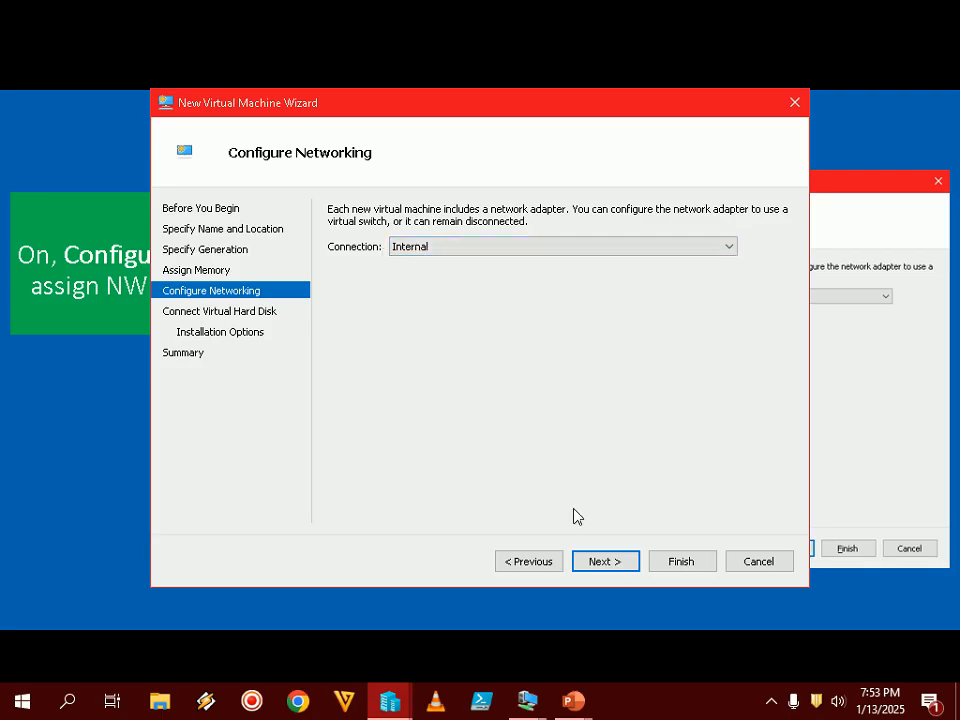
{"action": "left_click", "coordinate": [596, 561]}
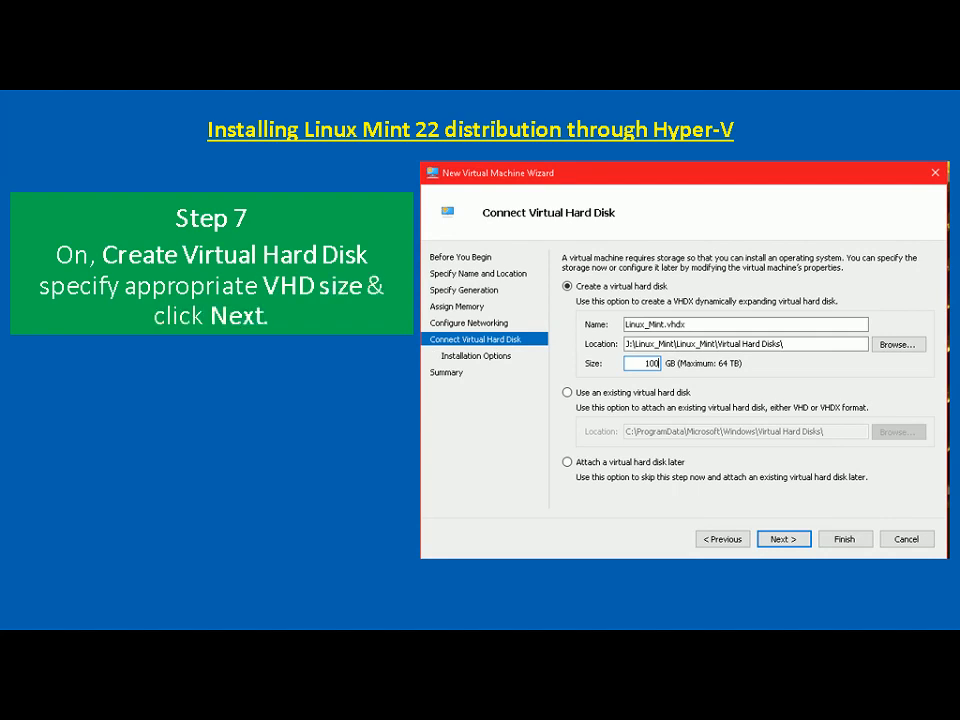
- Size Linux_Mint_22.vhdx at 100 GB under J:\Linux_Mint\Linux_Mint_22\Virtual Hard Disks\
{"action": "key", "text": "alt+Tab"}
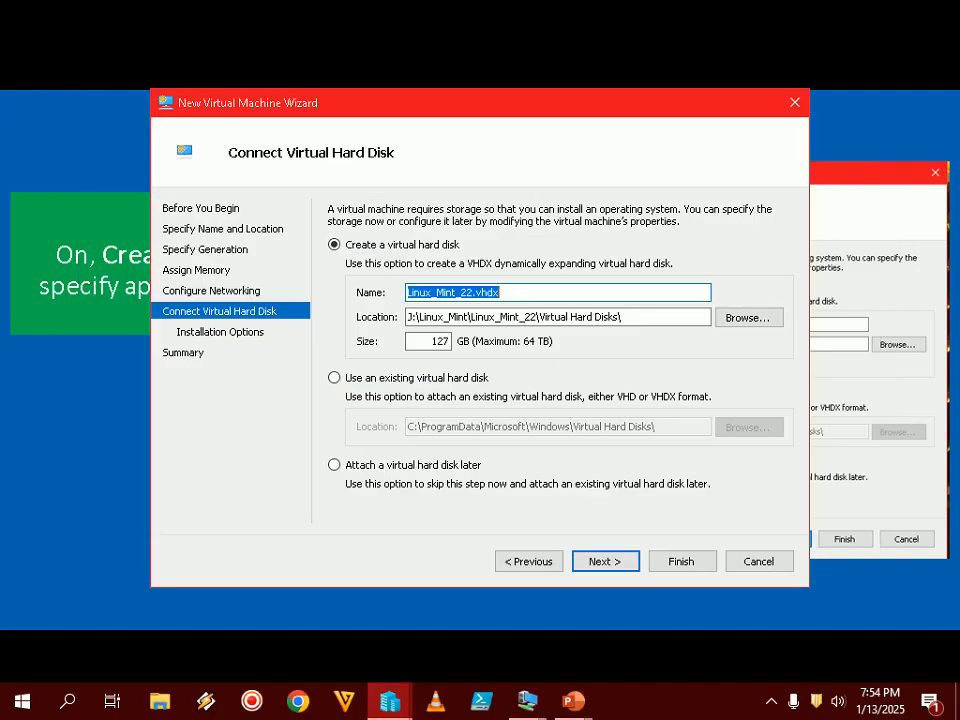
{"action": "double_click", "coordinate": [428, 340]}
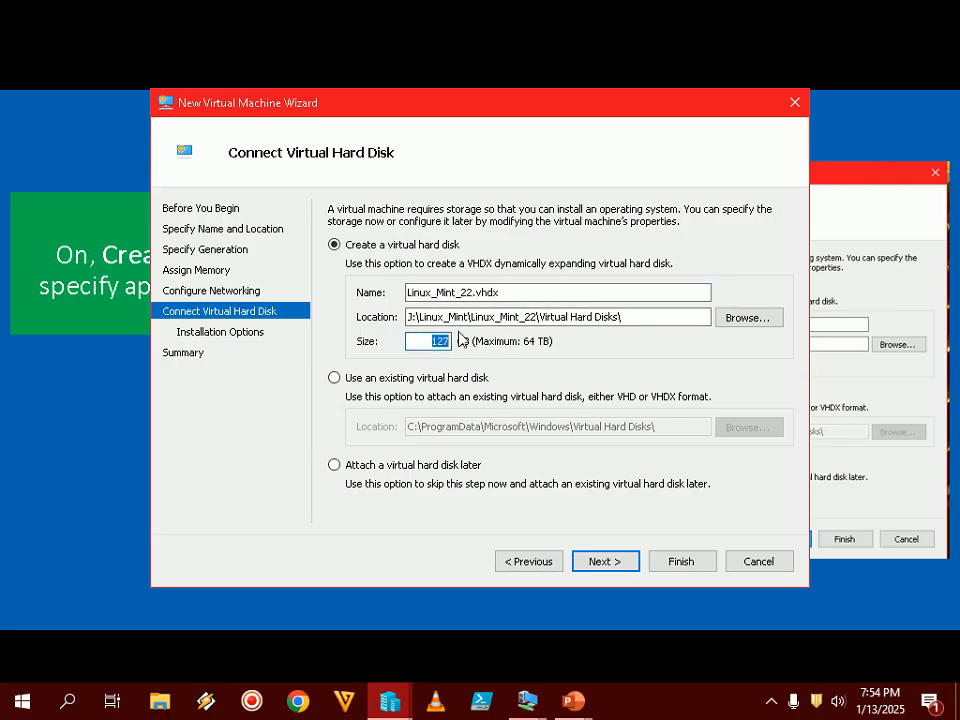
{"action": "type", "text": "100"}
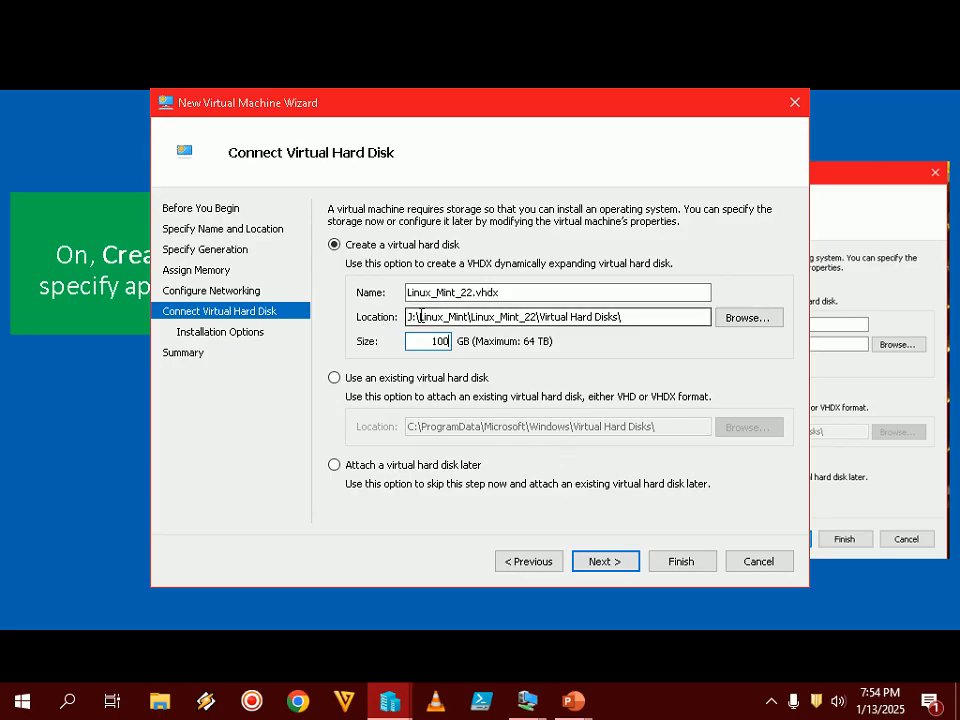
{"action": "left_click_drag", "start_coordinate": [630, 316], "coordinate": [344, 316]}
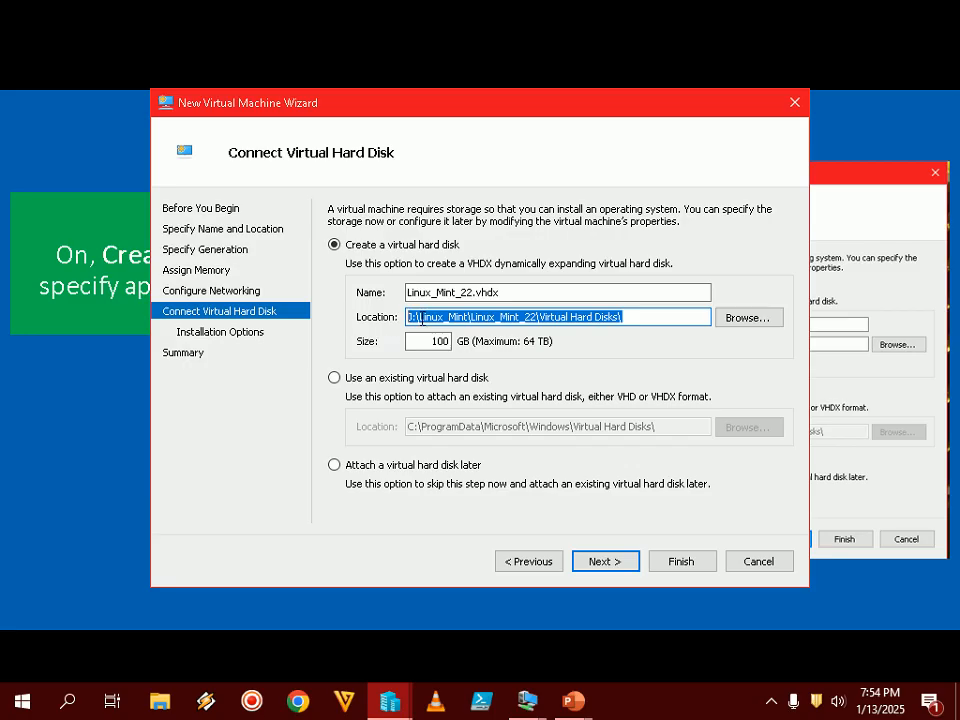
{"action": "left_click", "coordinate": [612, 560]}
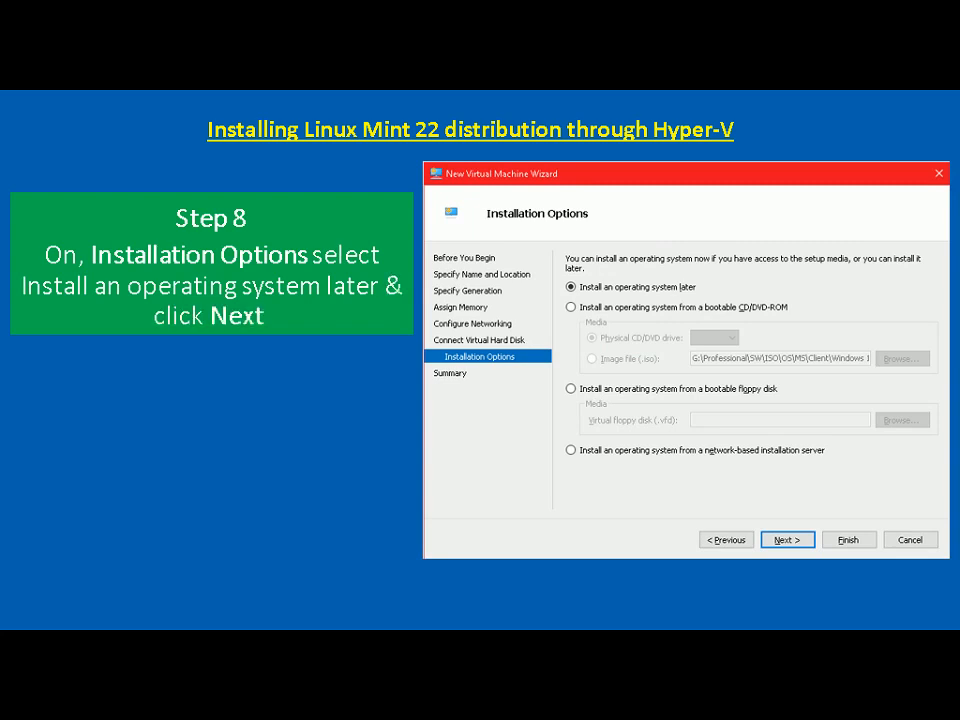
- Keep 'Install an operating system later' and advance to the summary
{"action": "key", "text": "alt+Tab"}
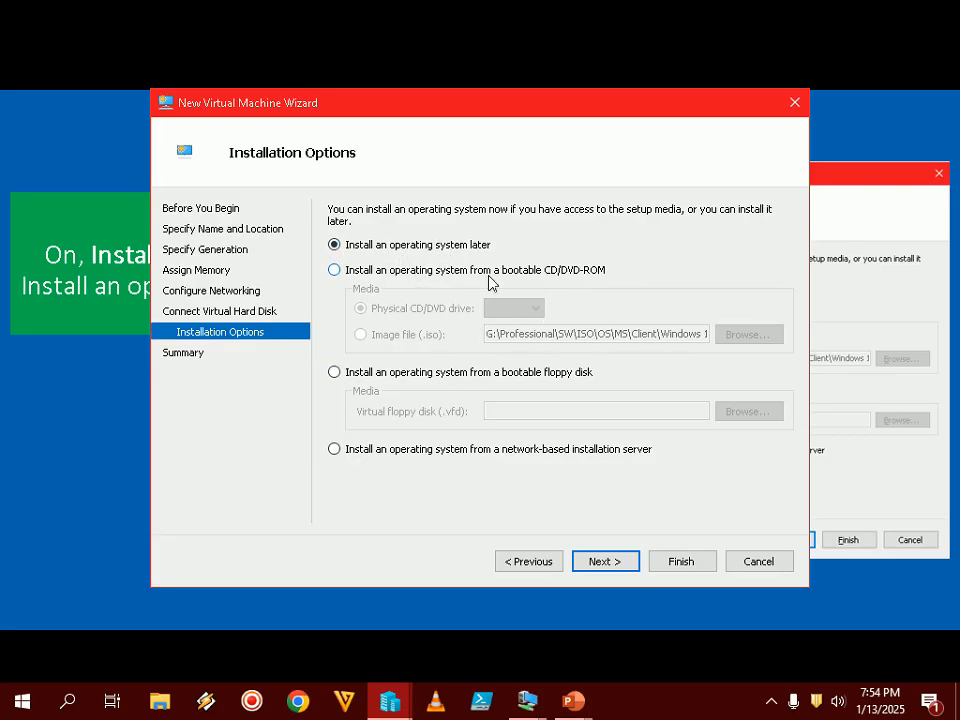
{"action": "left_click", "coordinate": [627, 563]}
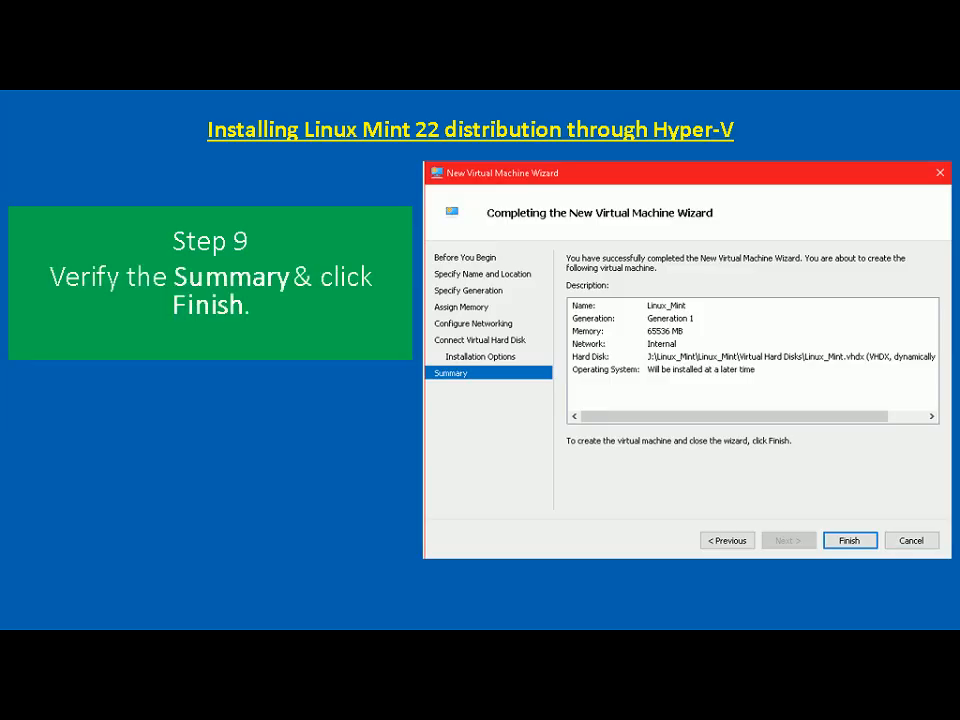
- Finish the wizard to create the Linux_Mint_22 virtual machine
{"action": "key", "text": "alt+Tab"}
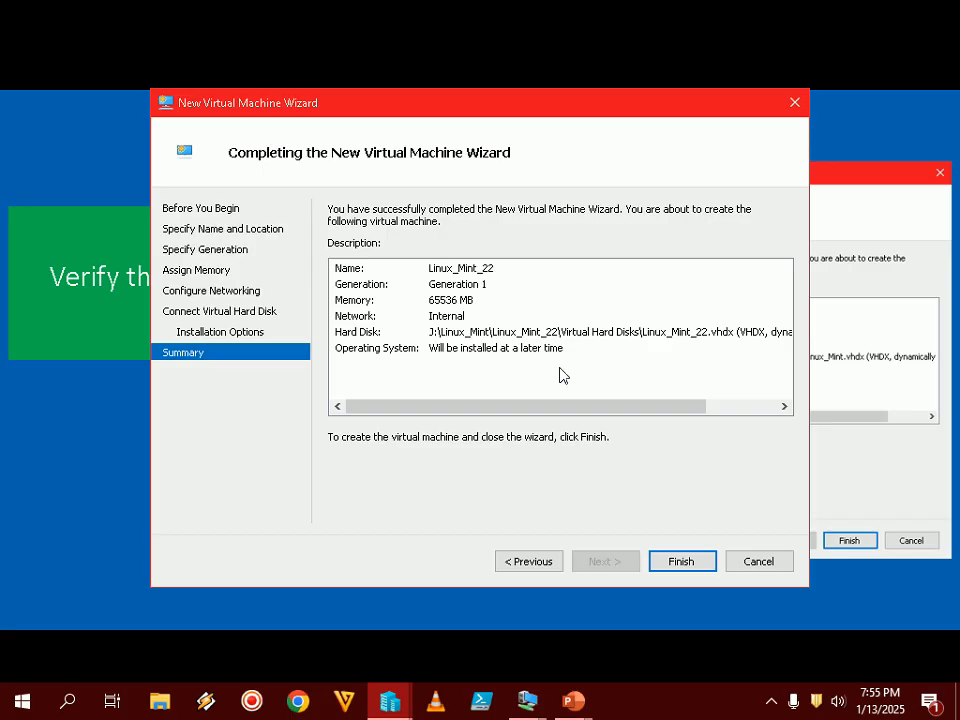
{"action": "left_click", "coordinate": [707, 563]}
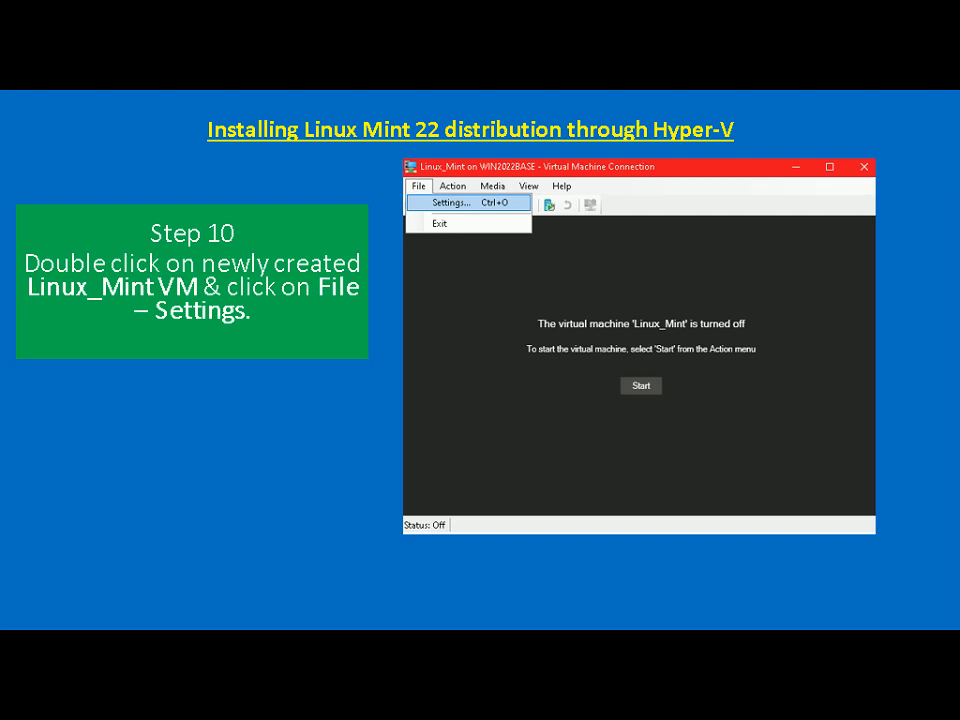
- Connect to Linux_Mint_22 and open its settings via File > Settings
{"action": "key", "text": "alt+Tab"}
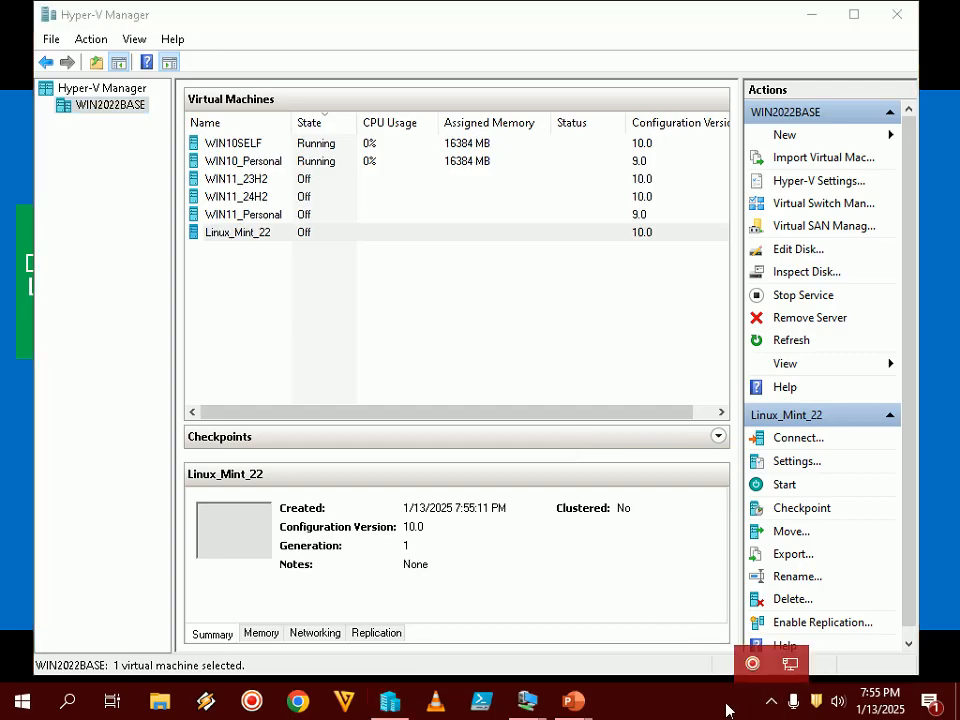
{"action": "double_click", "coordinate": [253, 233]}
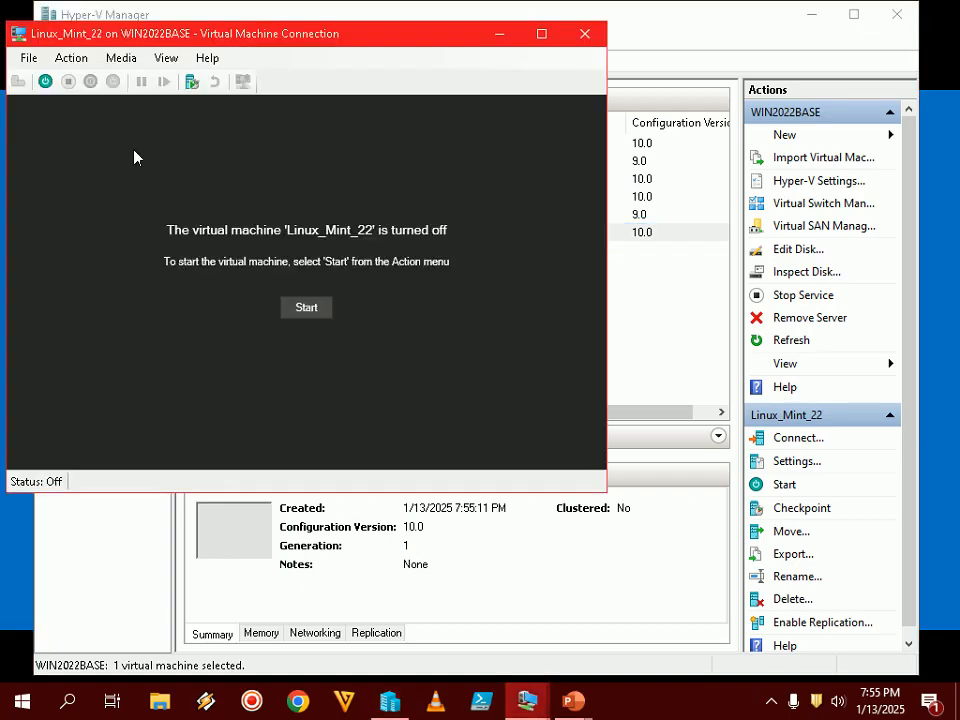
{"action": "left_click", "coordinate": [28, 58]}
{"action": "left_click", "coordinate": [115, 101]}
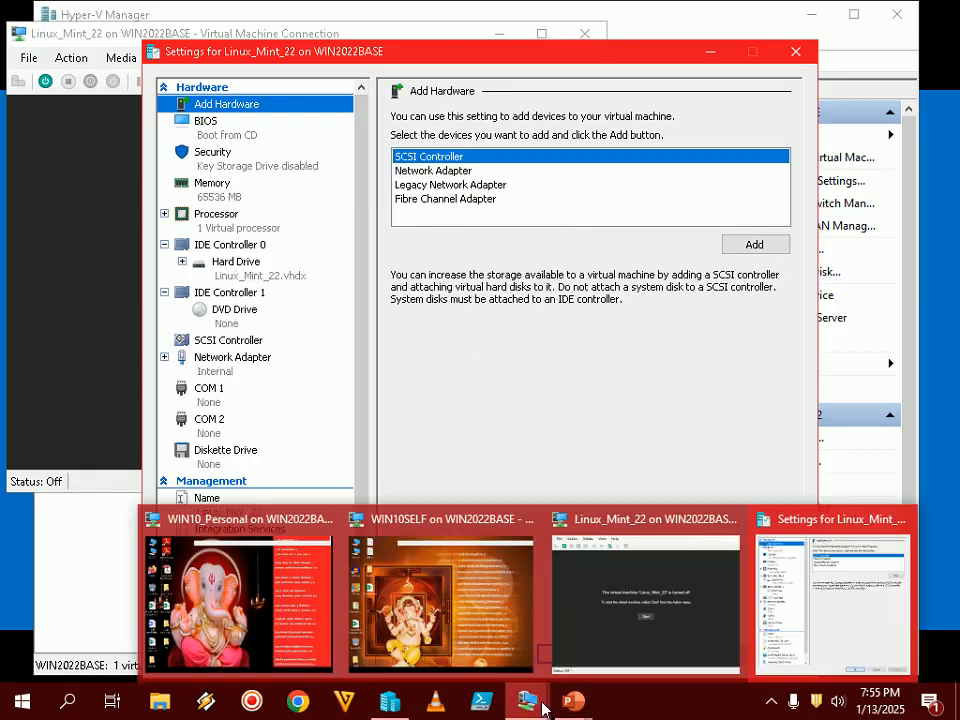
{"action": "mouse_move", "coordinate": [578, 704]}
{"action": "left_click", "coordinate": [699, 627]}
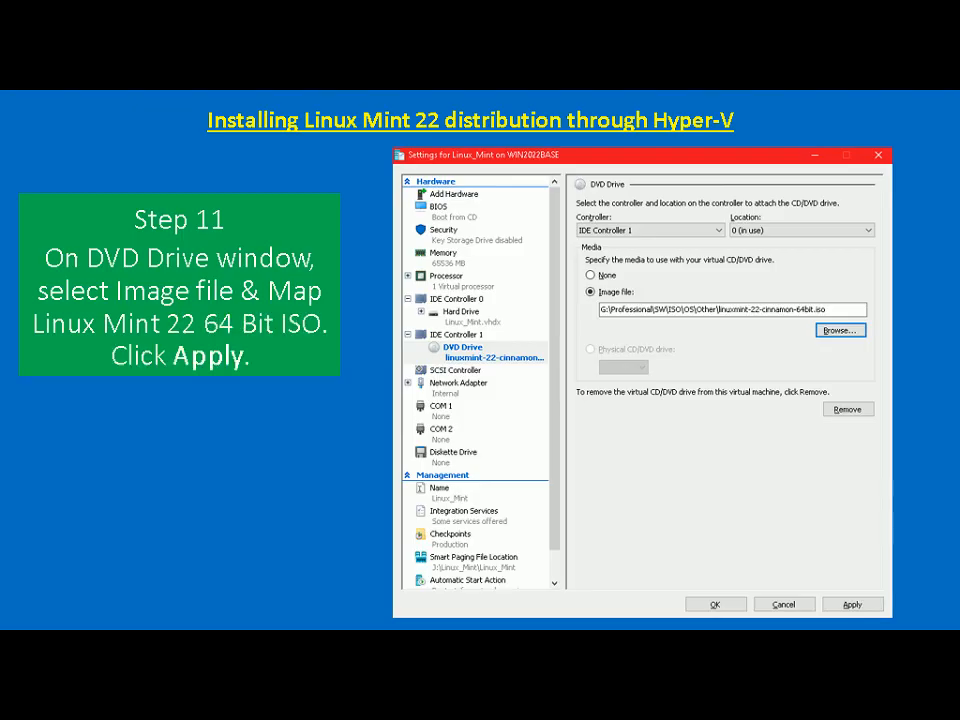
- Set the IDE Controller 1 DVD Drive to use an image file
{"action": "key", "text": "alt+Tab"}
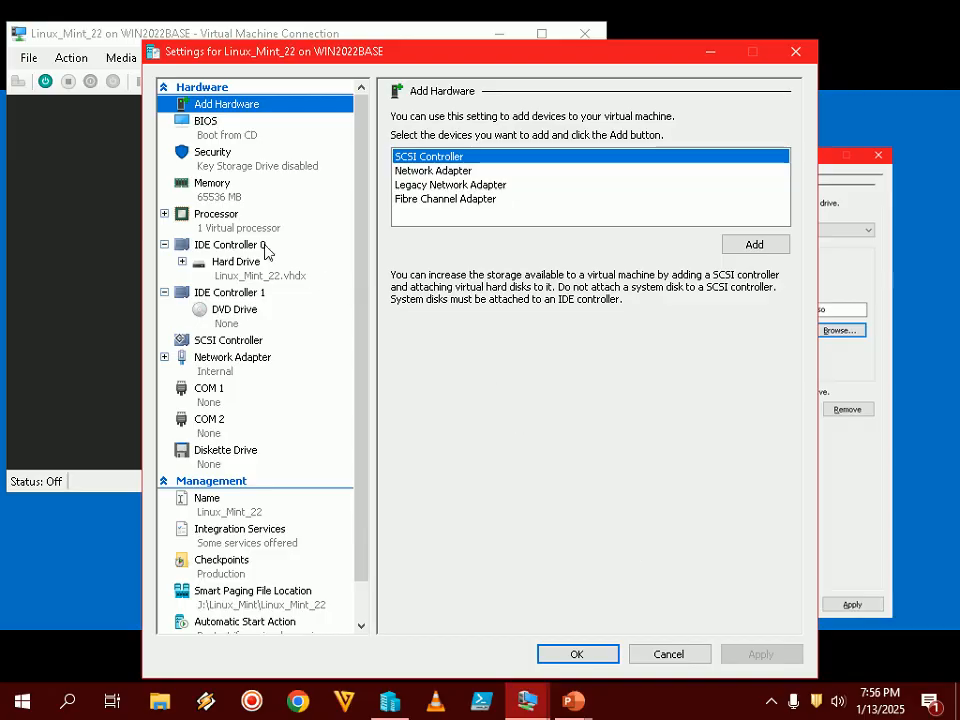
{"action": "left_click", "coordinate": [233, 300]}
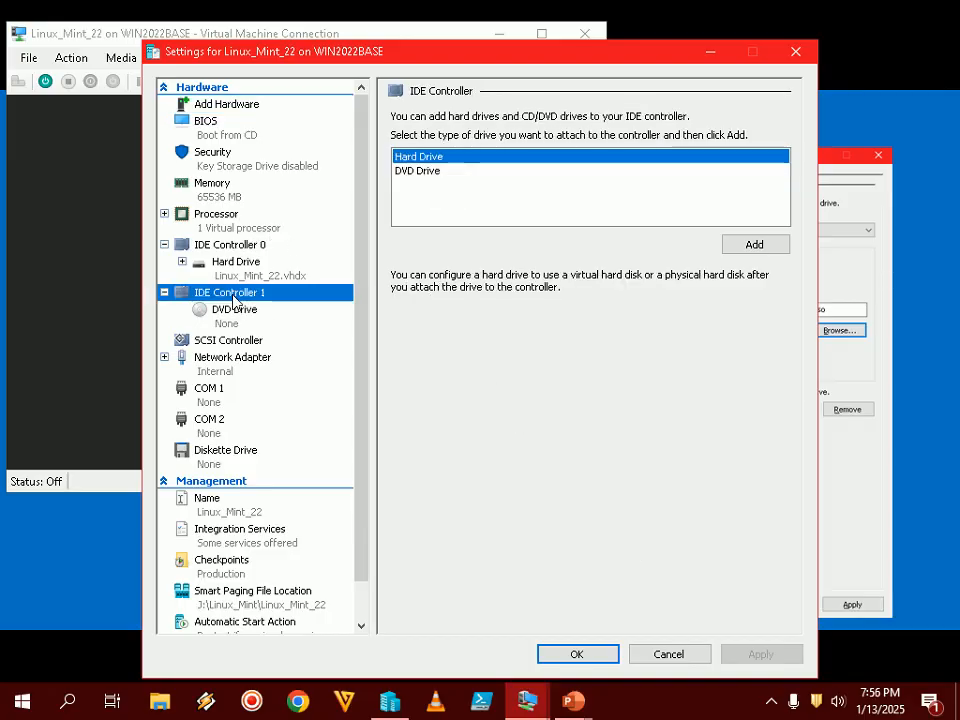
{"action": "left_click", "coordinate": [232, 312]}
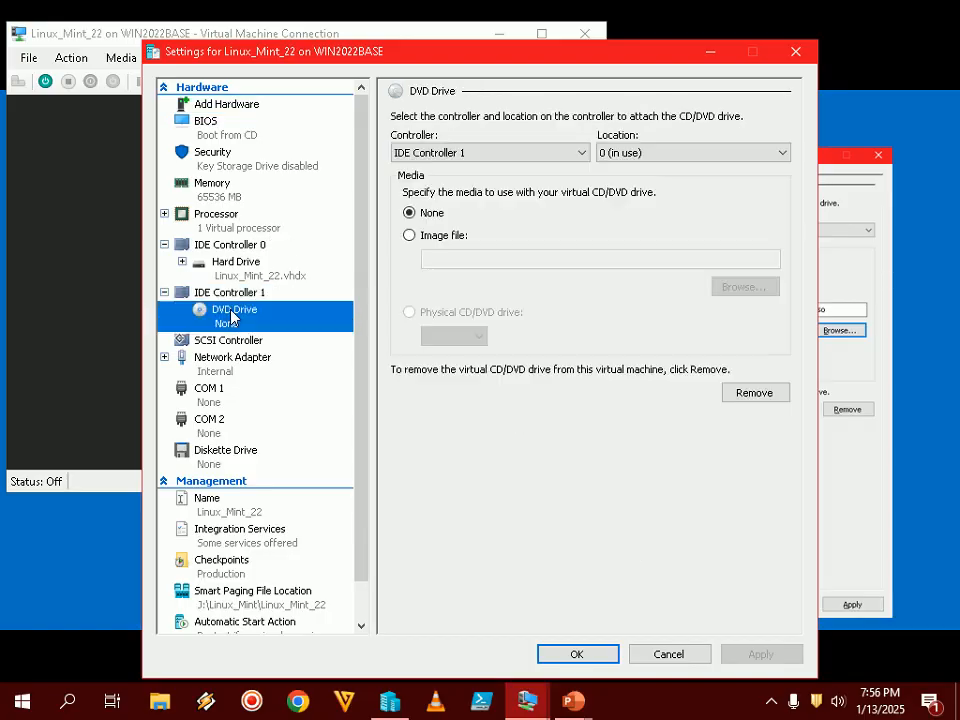
{"action": "left_click", "coordinate": [452, 236]}
{"action": "left_click", "coordinate": [744, 287]}
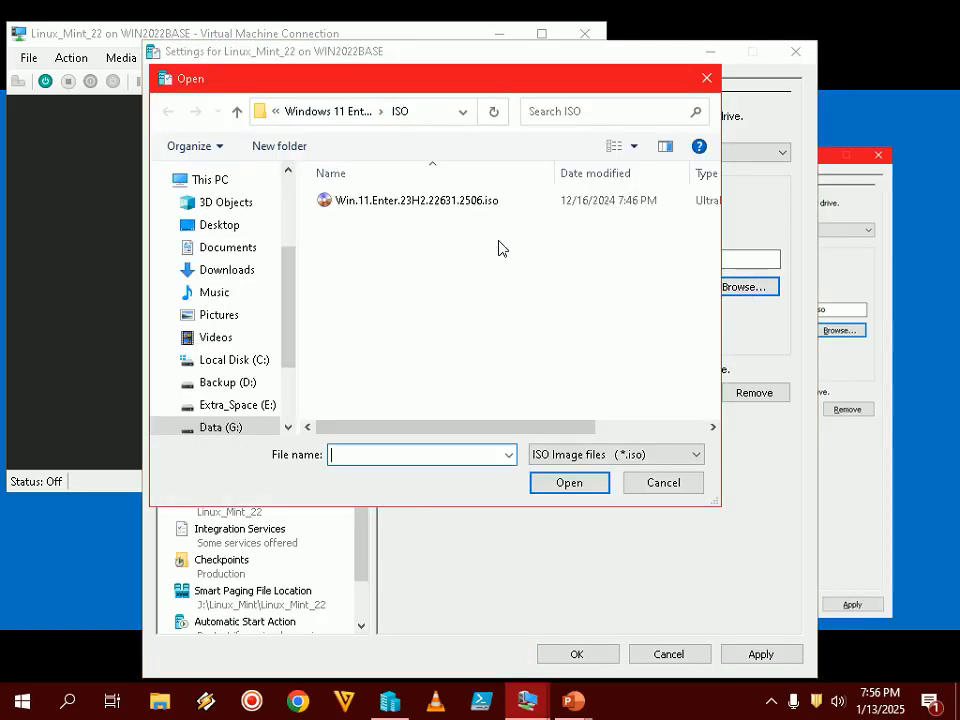
- Pick linuxmint-22-cinnamon-64bit.iso from the OS\Other folder and apply the change
{"action": "left_click", "coordinate": [236, 111]}
{"action": "left_click", "coordinate": [241, 116]}
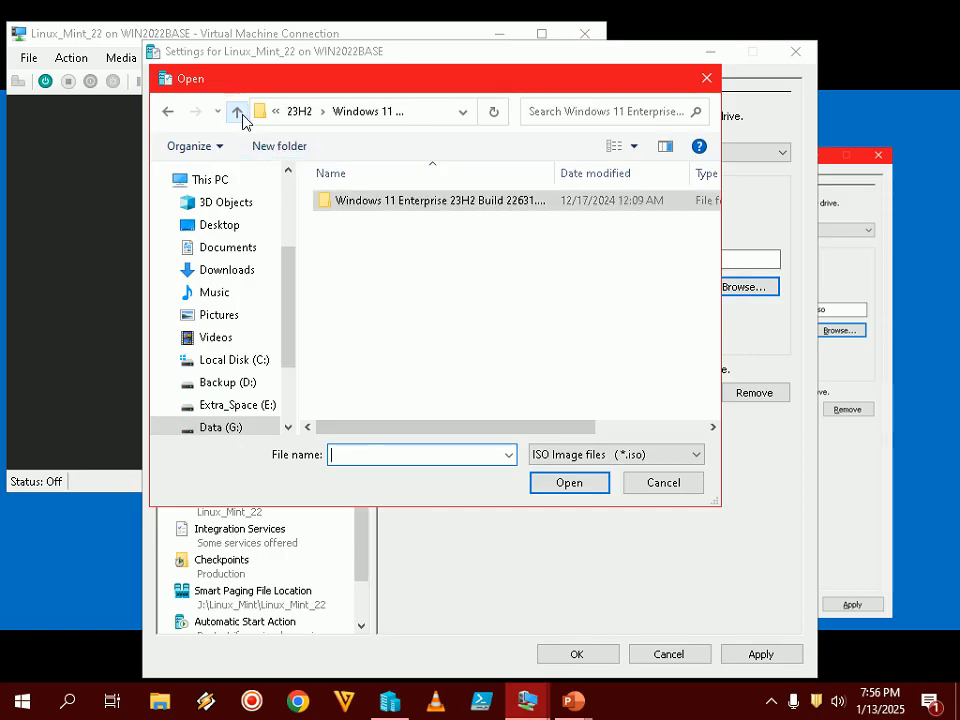
{"action": "left_click", "coordinate": [241, 116]}
{"action": "left_click", "coordinate": [240, 116]}
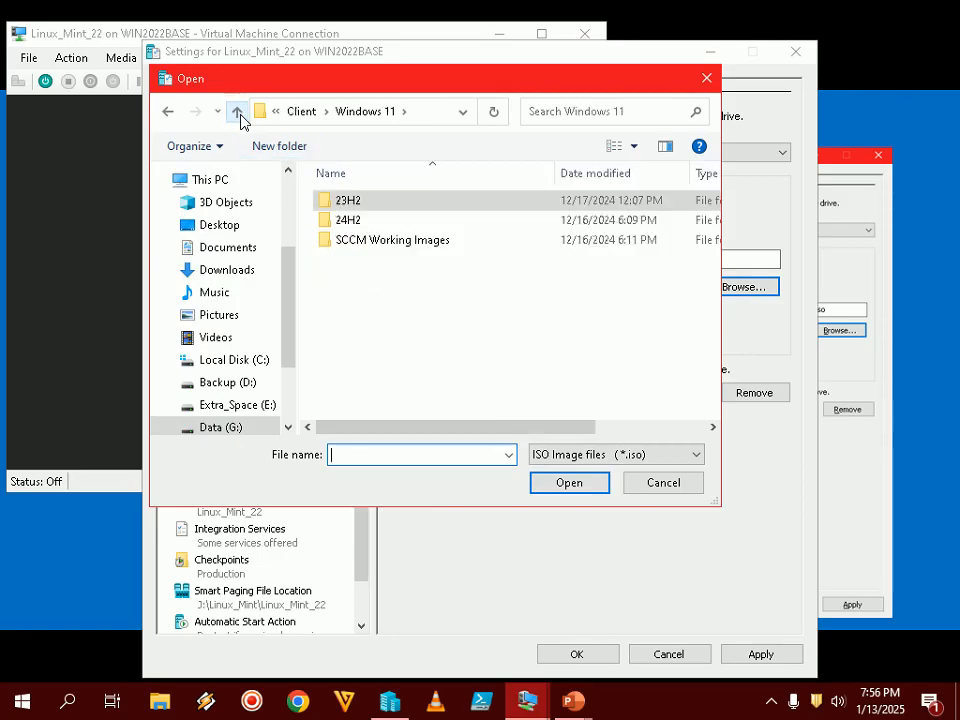
{"action": "left_click", "coordinate": [238, 112]}
{"action": "left_click", "coordinate": [238, 112]}
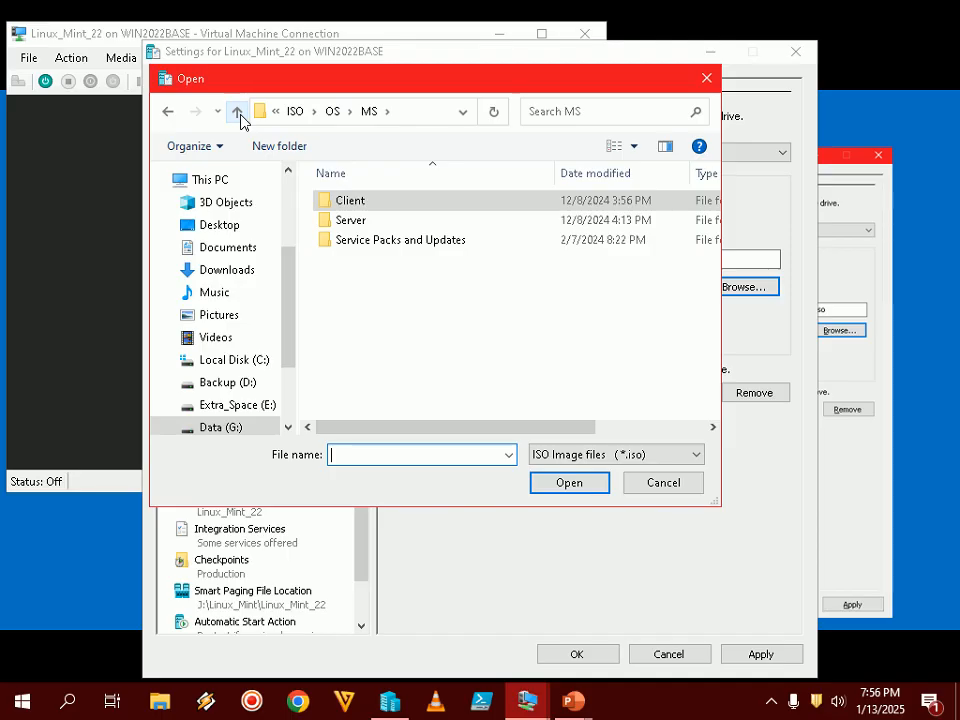
{"action": "left_click", "coordinate": [238, 113]}
{"action": "double_click", "coordinate": [350, 219]}
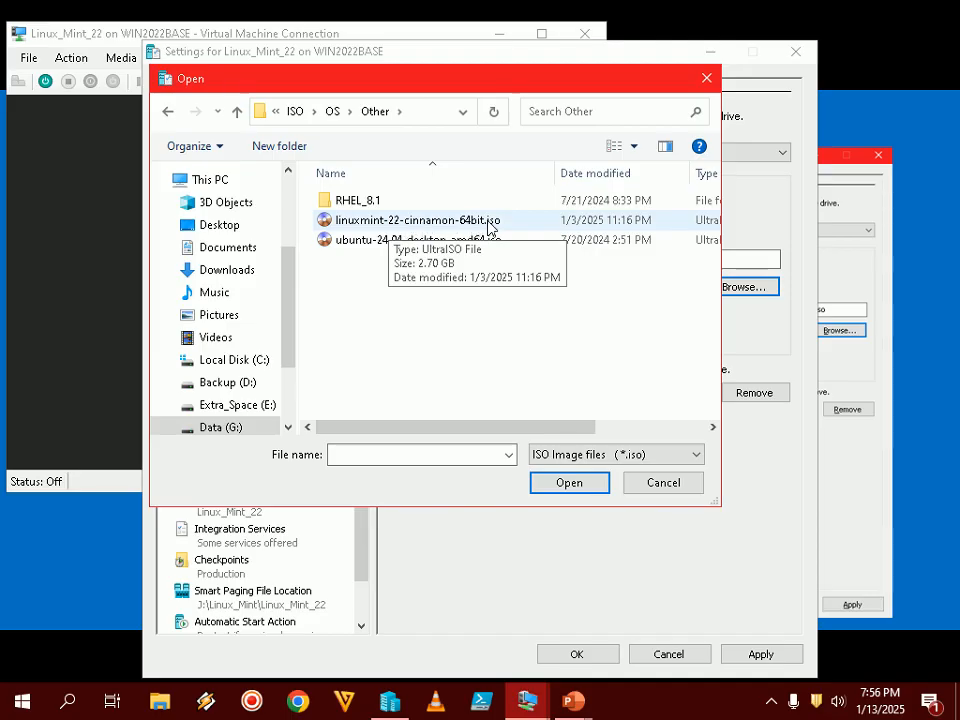
{"action": "double_click", "coordinate": [456, 226]}
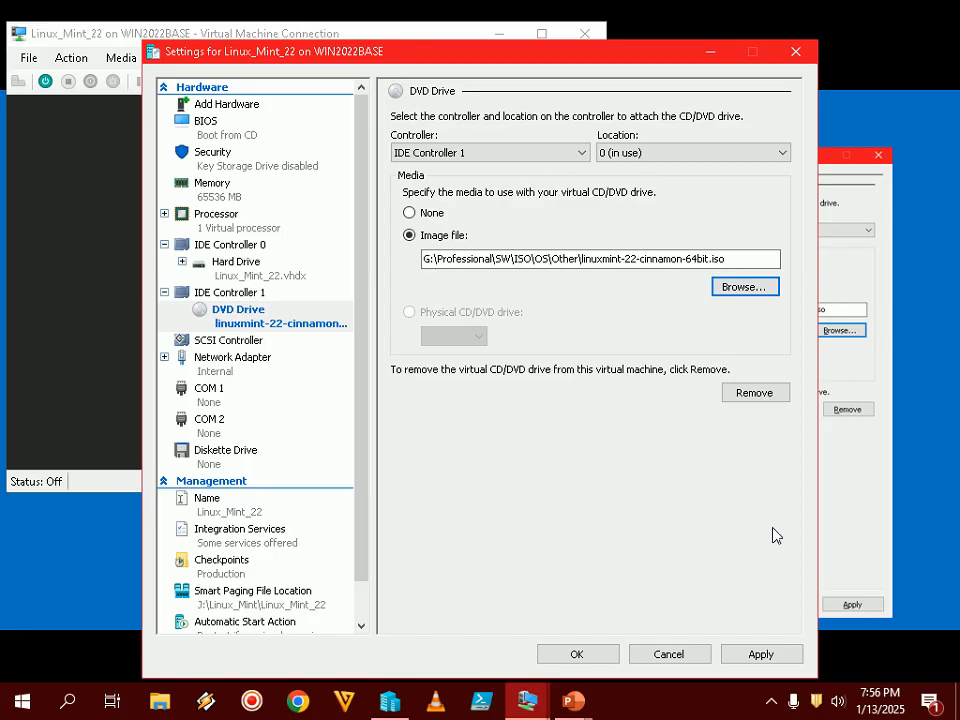
{"action": "left_click", "coordinate": [765, 654]}
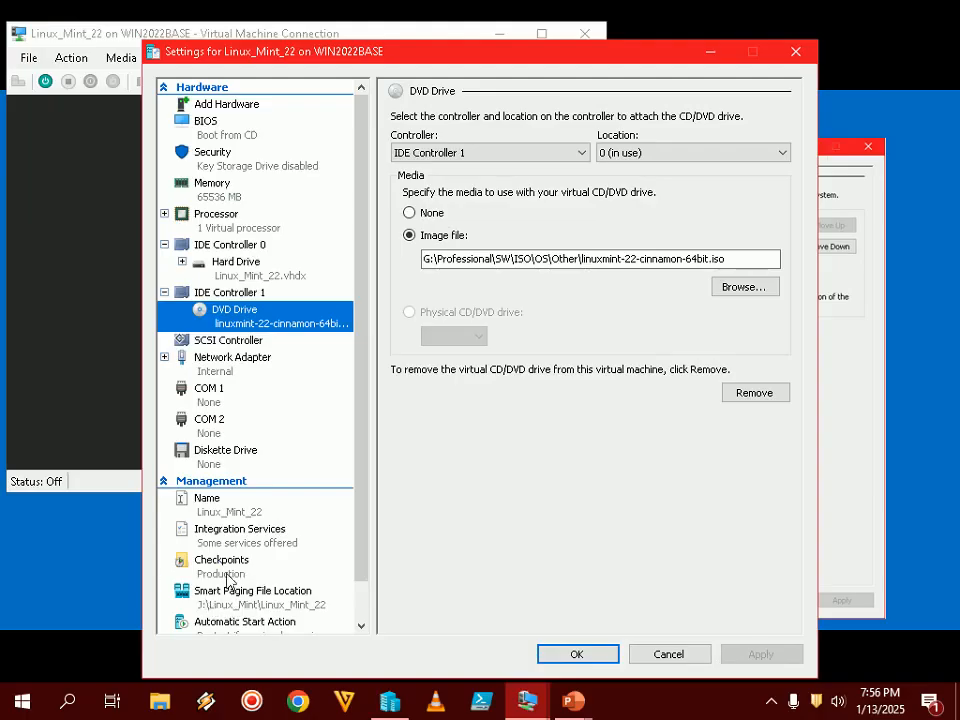
- Keep CD first in the BIOS startup order, save the VM settings, and return to the slideshow
{"action": "left_click", "coordinate": [212, 130]}
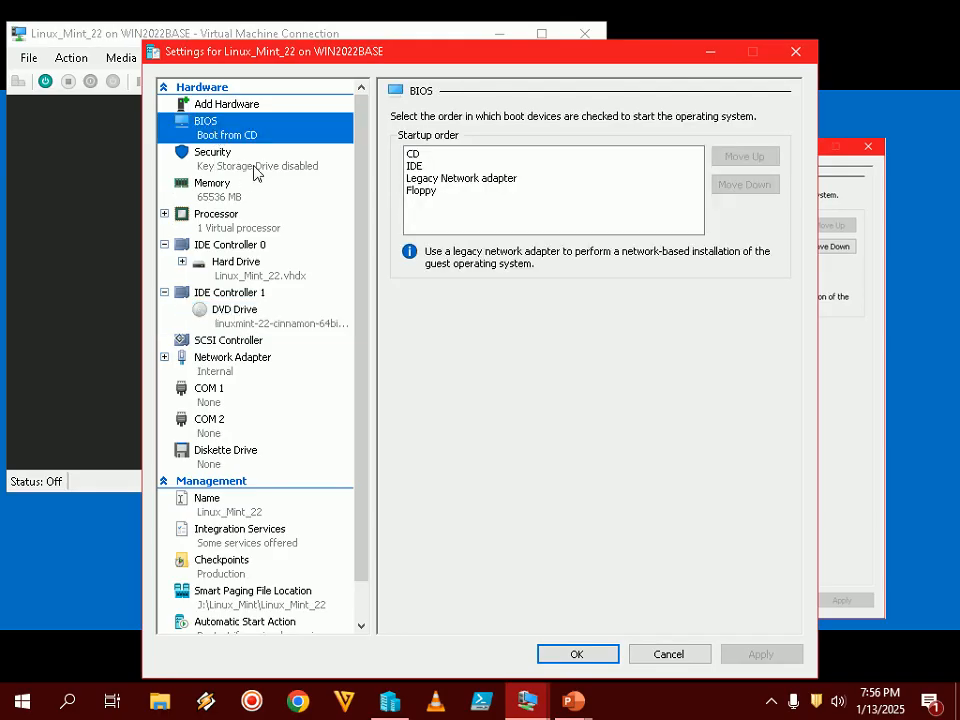
{"action": "left_click", "coordinate": [413, 155]}
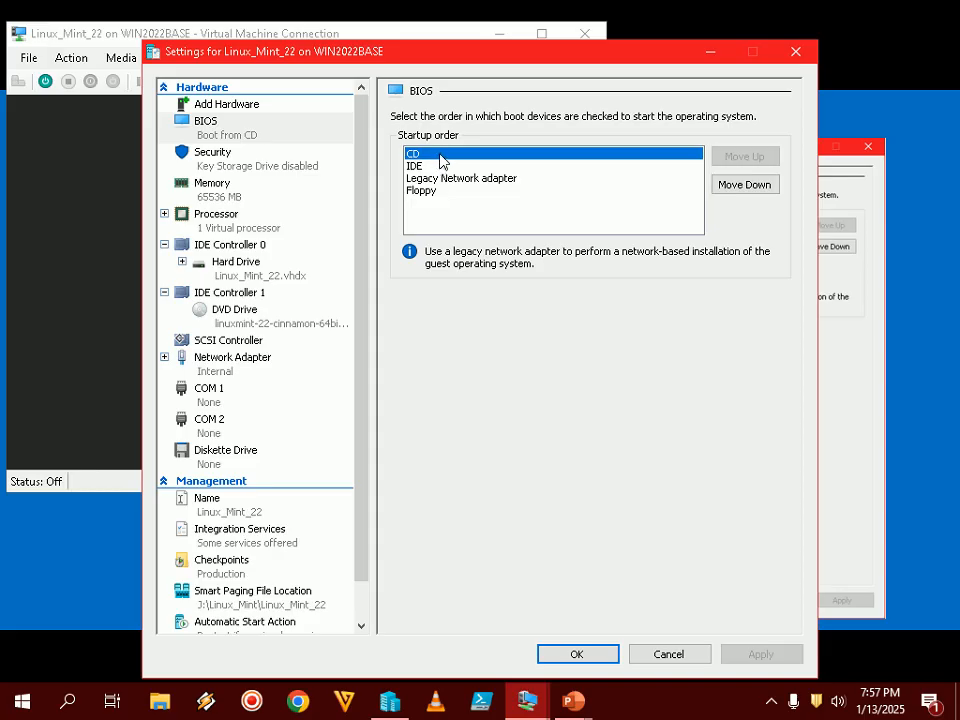
{"action": "left_click", "coordinate": [596, 655]}
{"action": "left_click", "coordinate": [180, 544]}
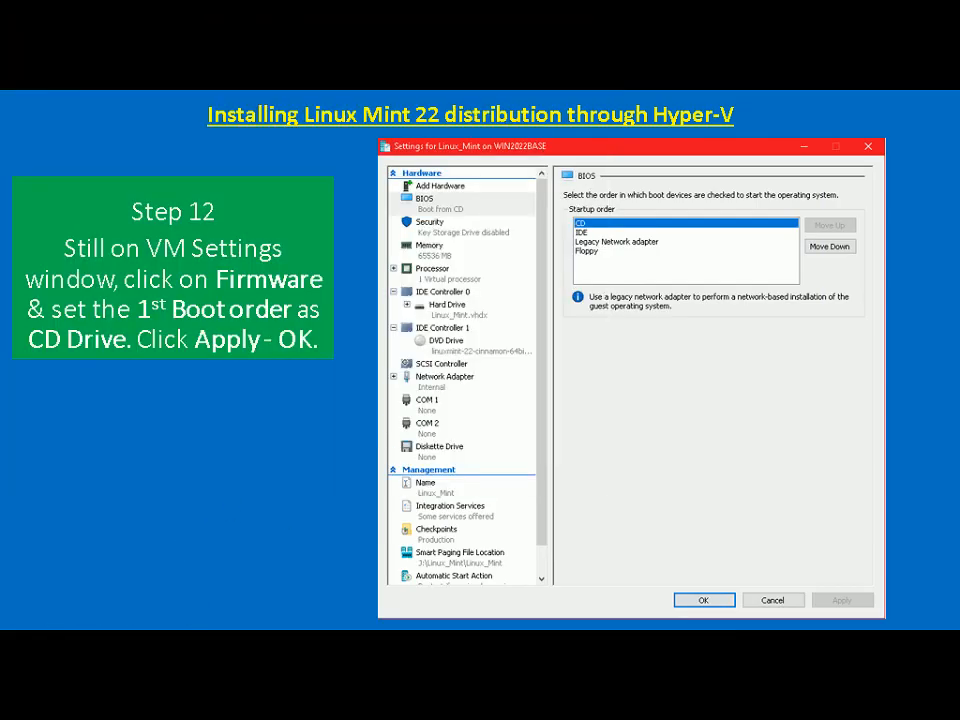
- Advance the slide, start Linux_Mint_22, and highlight OEM install in the Mint 22 boot menu
{"action": "key", "text": "Right"}
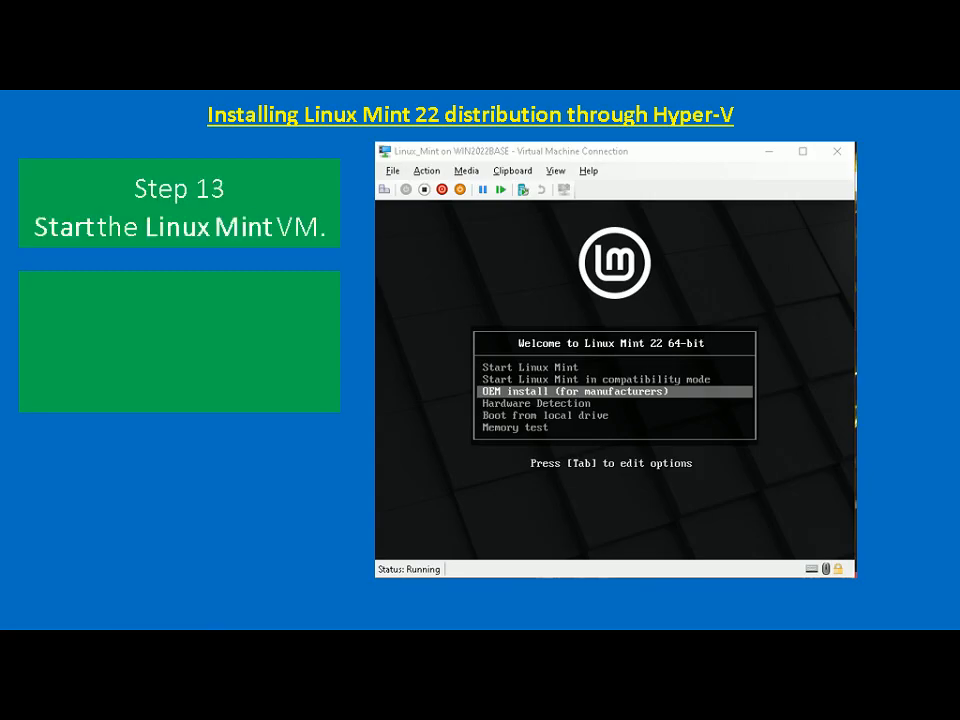
{"action": "key", "text": "alt+Tab"}
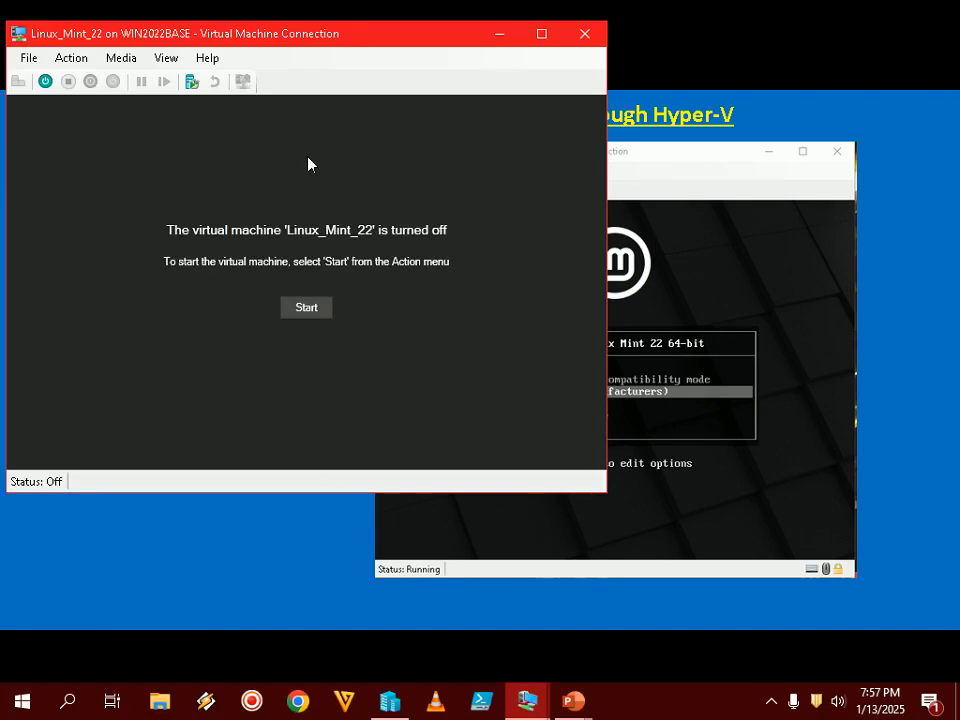
{"action": "left_click", "coordinate": [771, 700]}
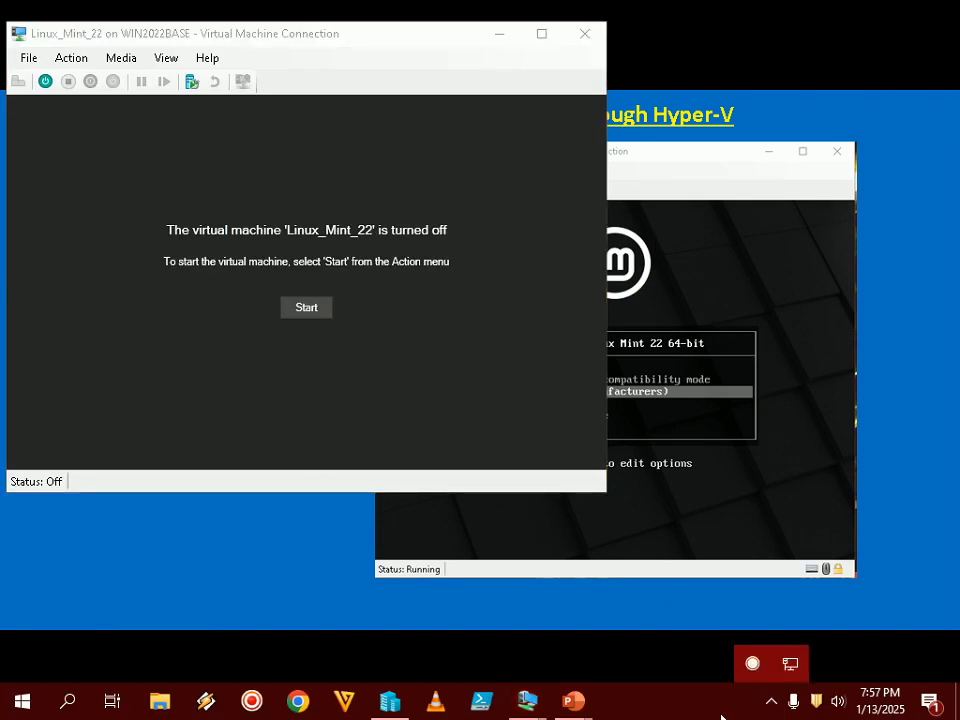
{"action": "left_click", "coordinate": [136, 192]}
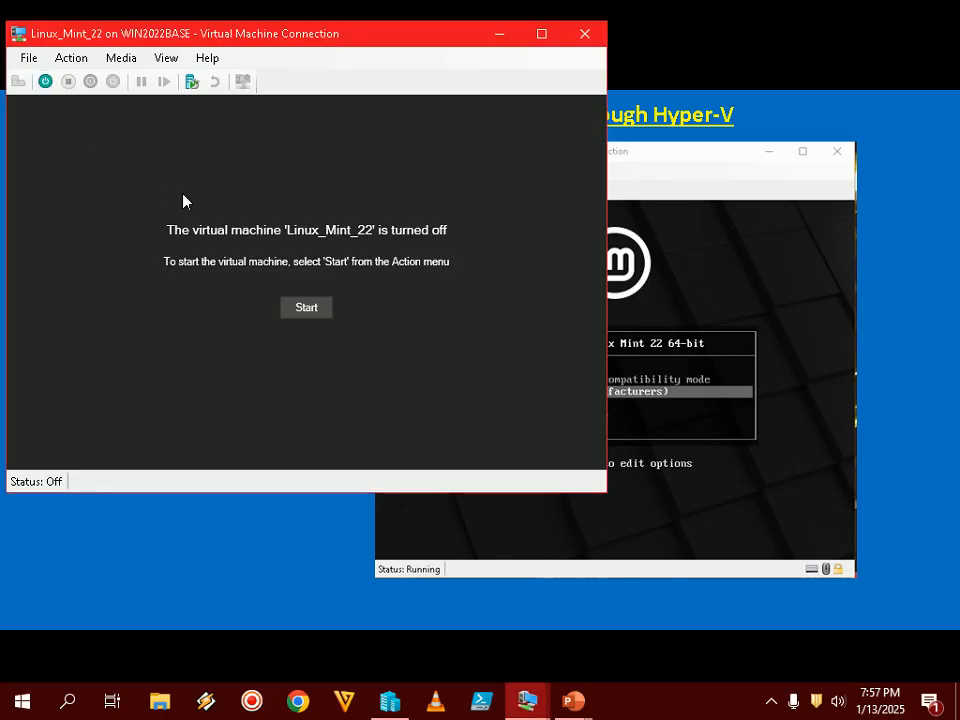
{"action": "left_click", "coordinate": [45, 82]}
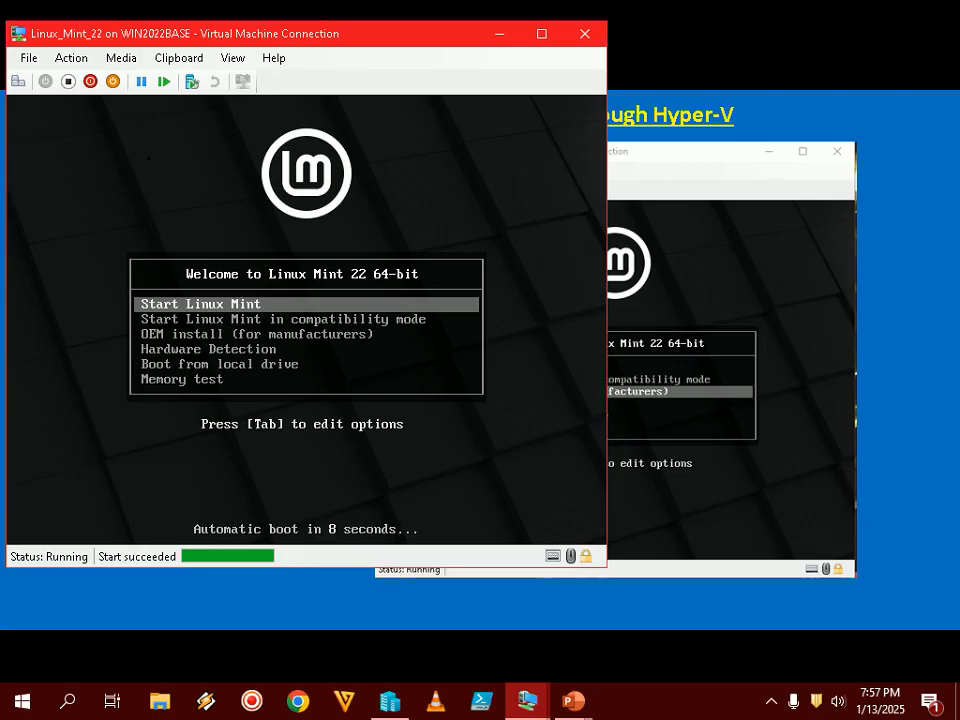
{"action": "key", "text": "Down"}
{"action": "key", "text": "Down"}
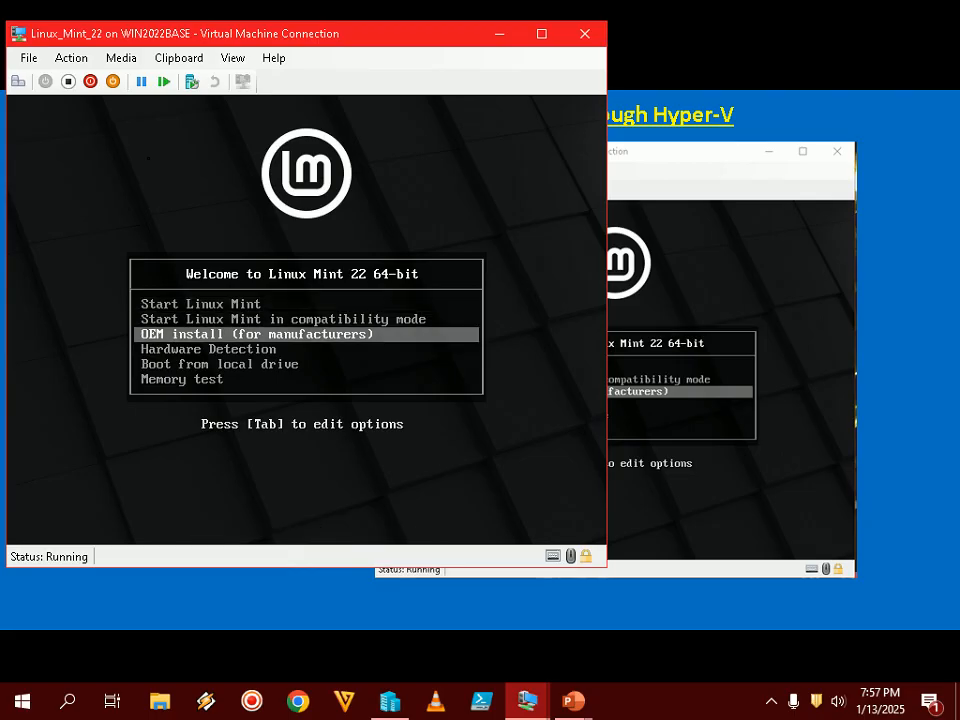
{"action": "left_click", "coordinate": [815, 20]}
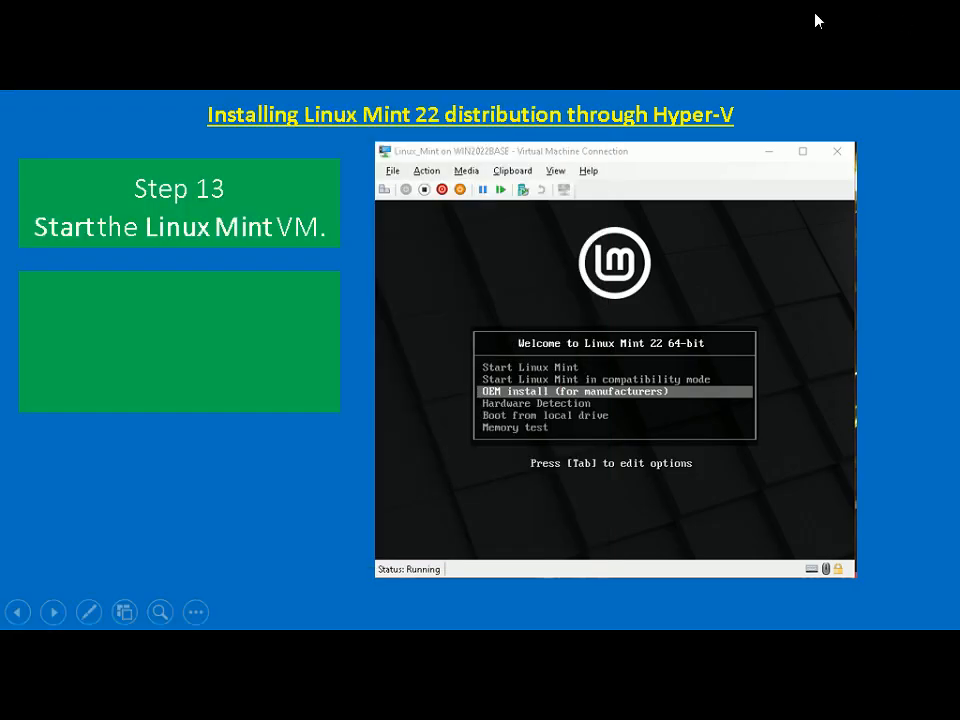
{"action": "left_click", "coordinate": [828, 20]}
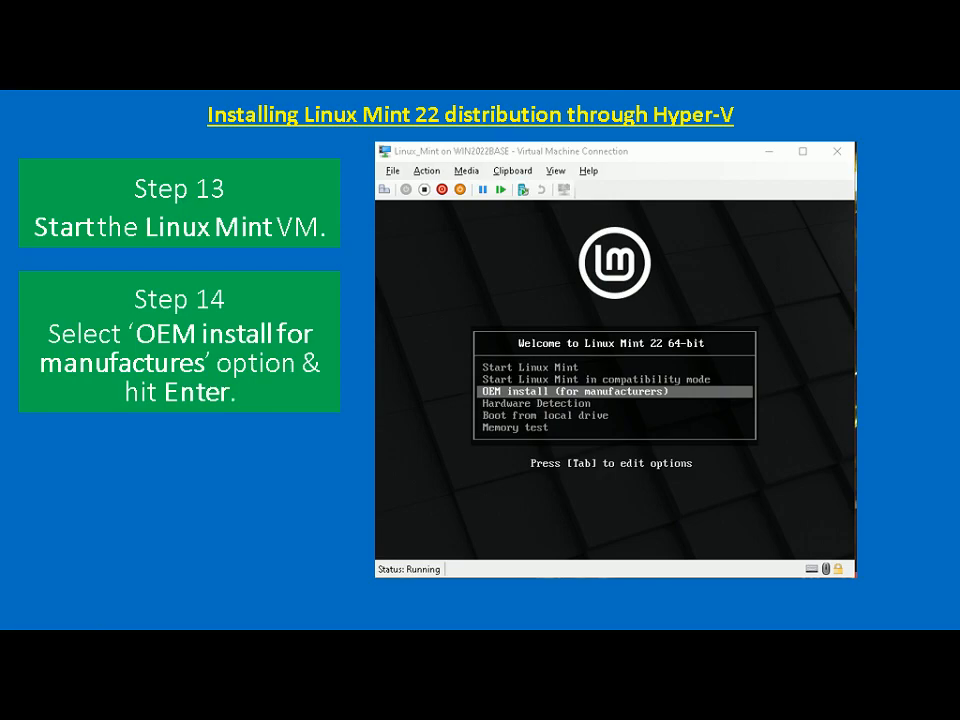
{"action": "key", "text": "alt+Tab"}
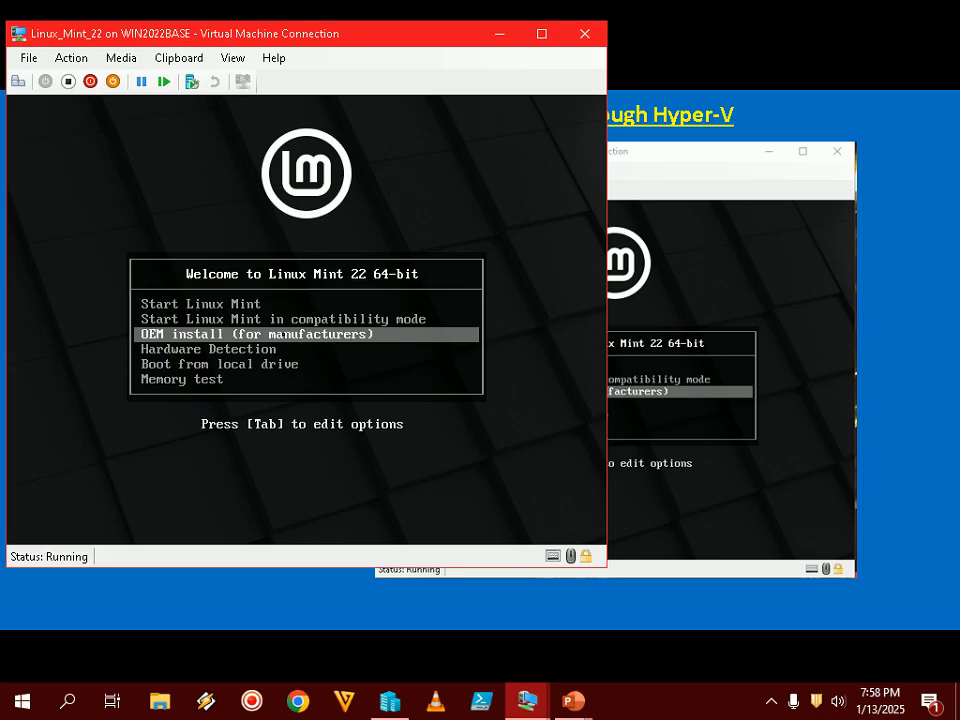
{"action": "key", "text": "Down"}
{"action": "key", "text": "Up"}
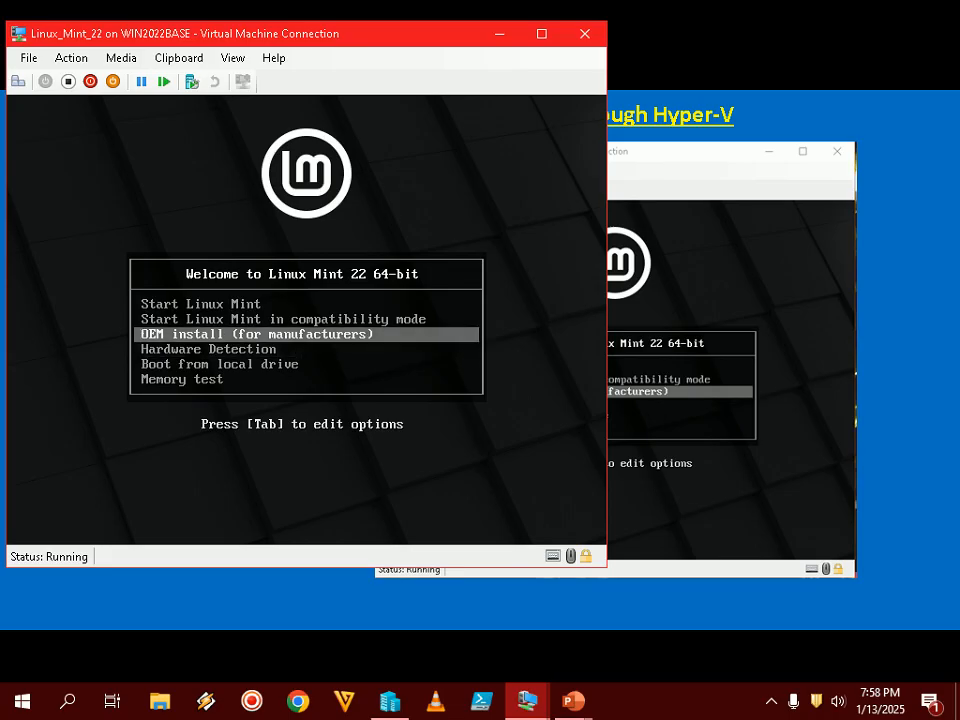
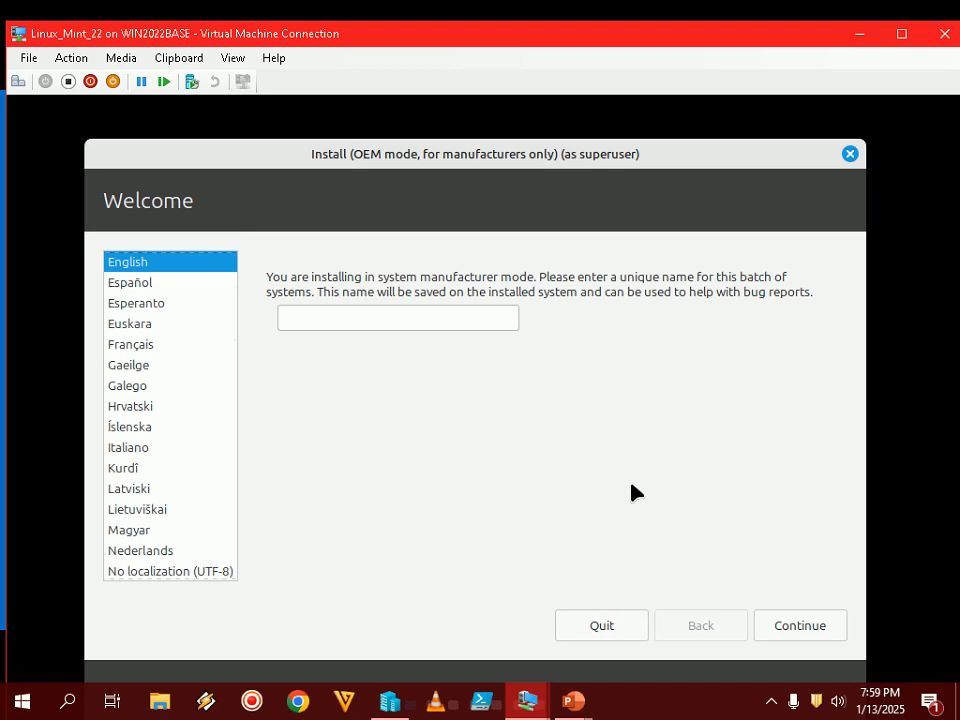
- Accept English as the installer language and advance the tutorial slide show
{"action": "left_click", "coordinate": [825, 626]}
{"action": "left_click", "coordinate": [571, 704]}
{"action": "left_click", "coordinate": [653, 592]}
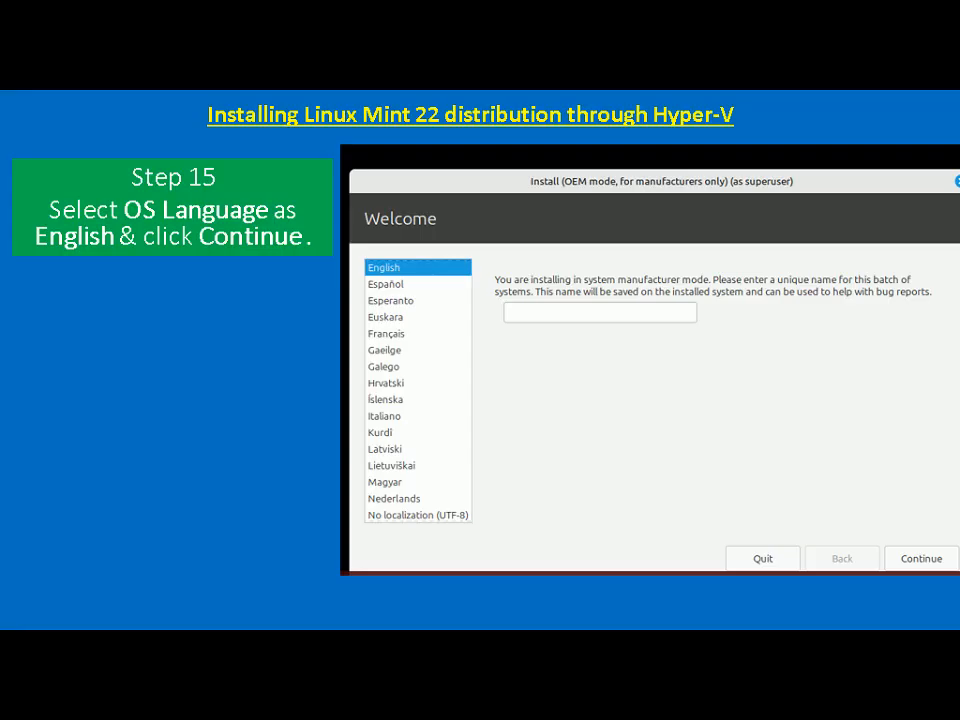
{"action": "key", "text": "Right"}
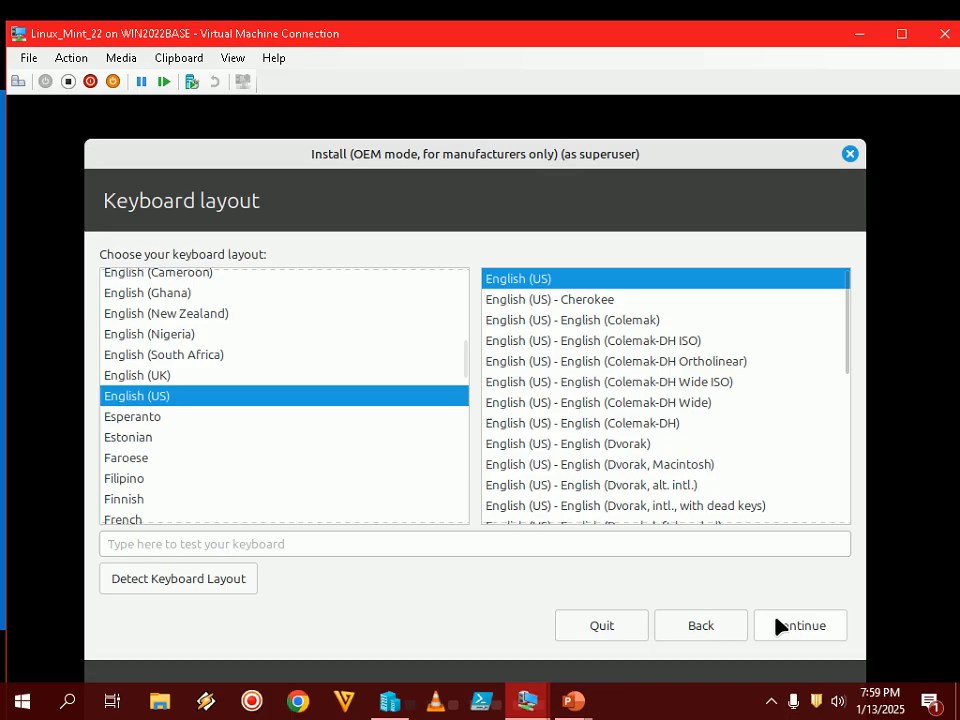
- Accept the English (US) keyboard layout and bring the tutorial slide show back up
{"action": "left_click", "coordinate": [800, 628]}
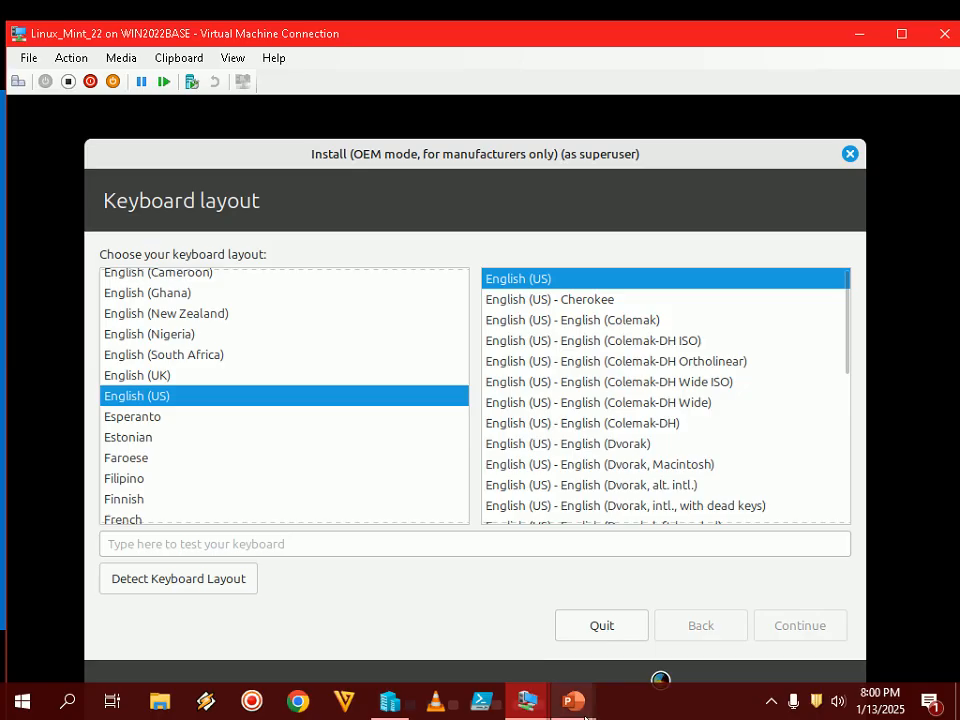
{"action": "mouse_move", "coordinate": [573, 712]}
{"action": "left_click", "coordinate": [654, 596]}
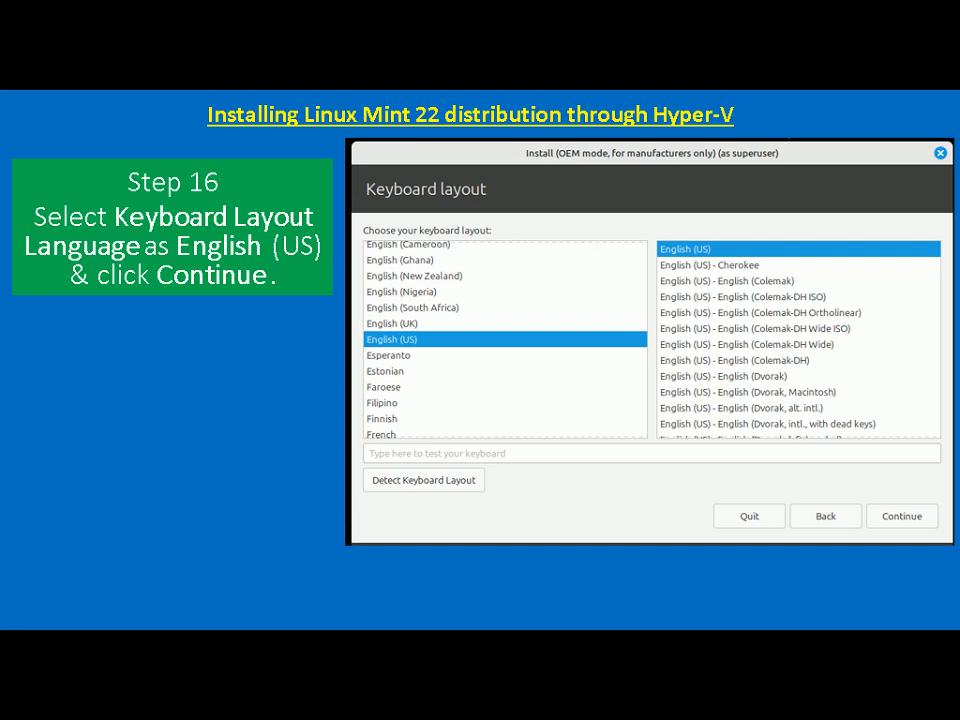
- Advance the tutorial to the Step 17 multimedia codecs slide
{"action": "key", "text": "Right"}
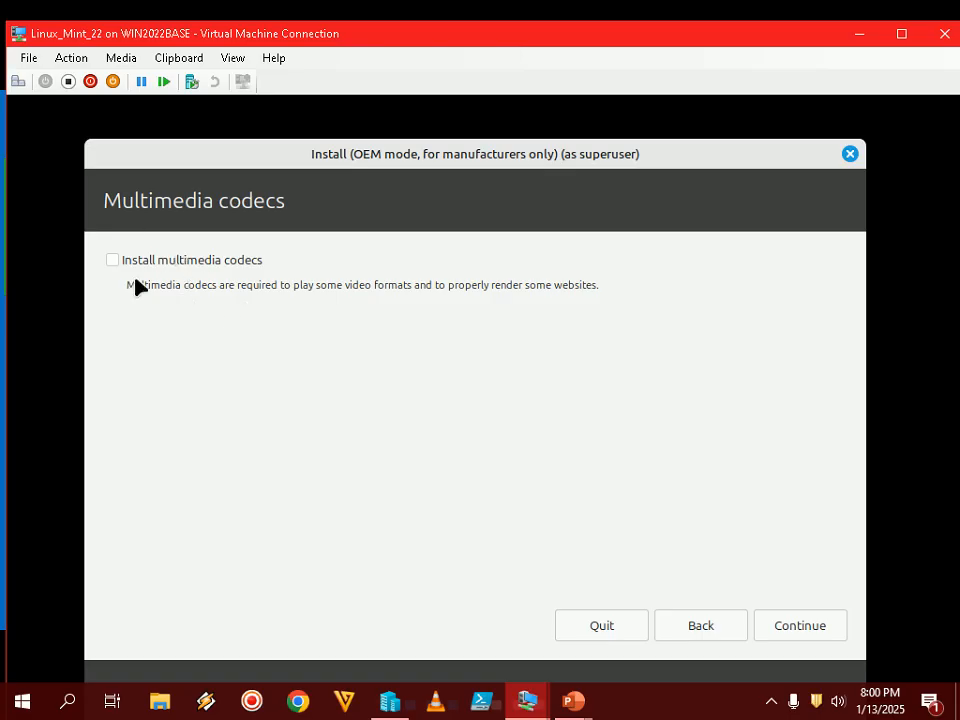
- Continue without installing multimedia codecs, then advance the tutorial to the installation type slide
{"action": "left_click", "coordinate": [816, 630]}
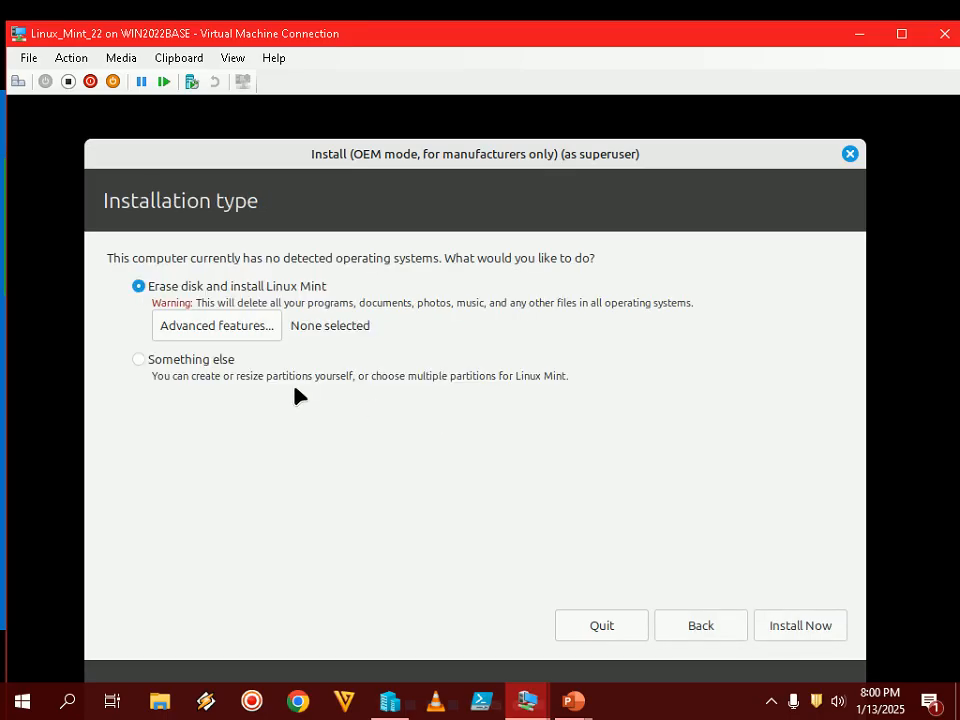
{"action": "left_click", "coordinate": [574, 701]}
{"action": "left_click", "coordinate": [660, 622]}
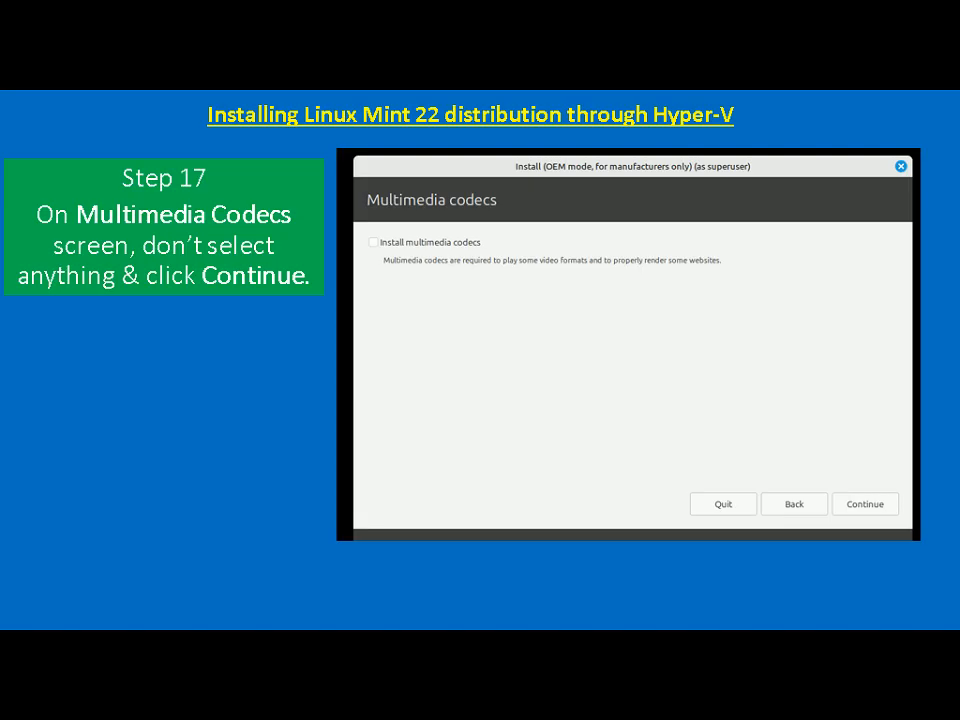
{"action": "key", "text": "Right"}
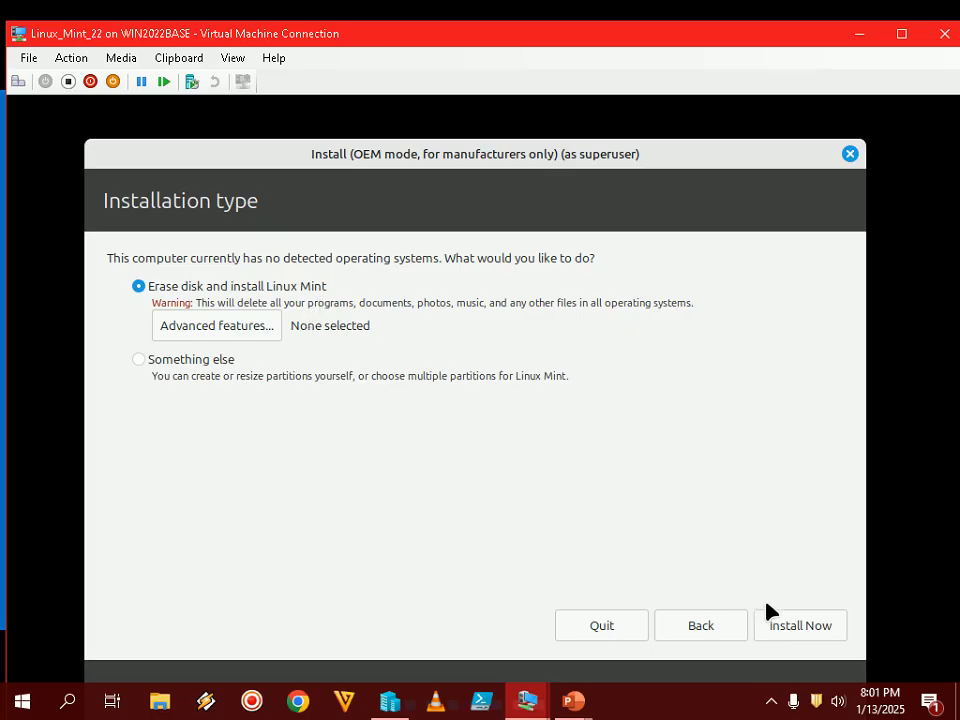
- Start the erase-disk installation with Install Now and bring up the tutorial slide show
{"action": "left_click", "coordinate": [821, 627]}
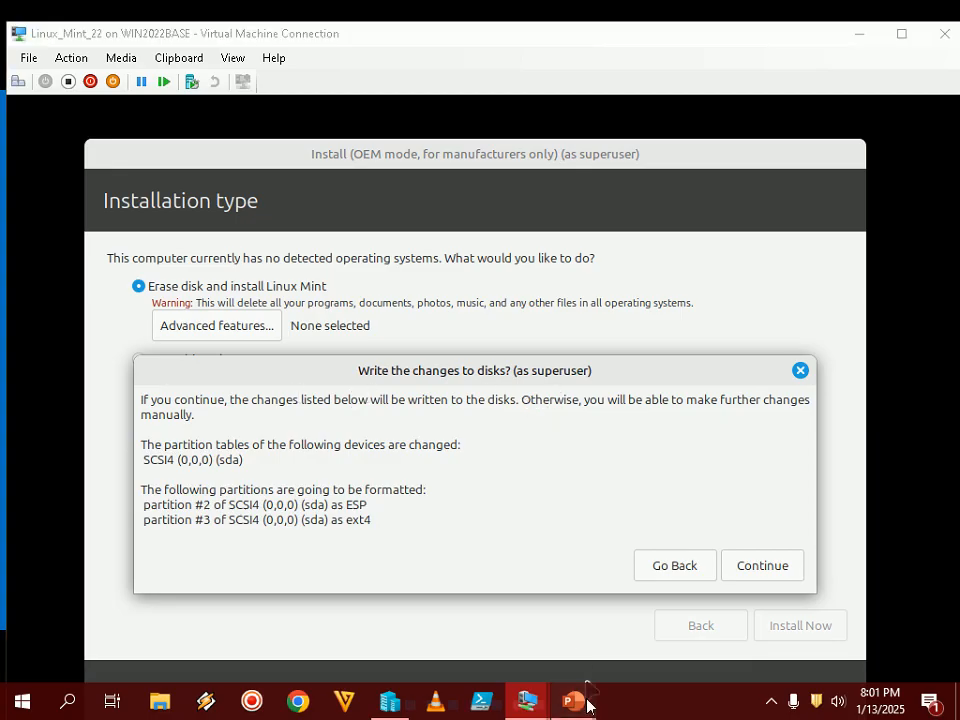
{"action": "mouse_move", "coordinate": [588, 706]}
{"action": "left_click", "coordinate": [675, 610]}
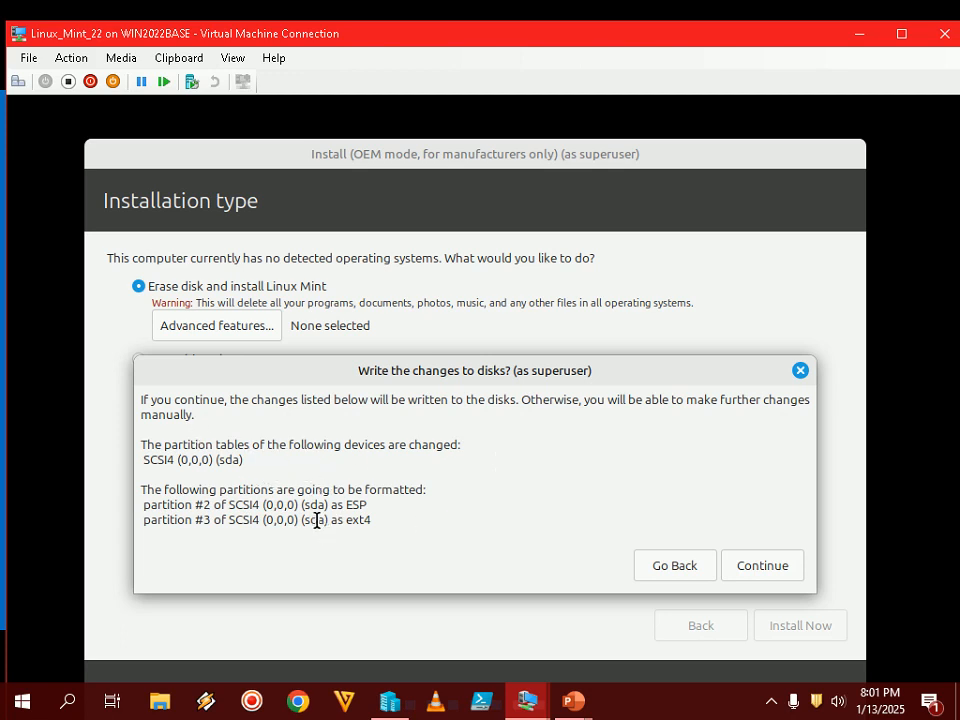
- Confirm writing the partition changes to disk and advance the tutorial to the Step 20 location slide
{"action": "left_click", "coordinate": [756, 568]}
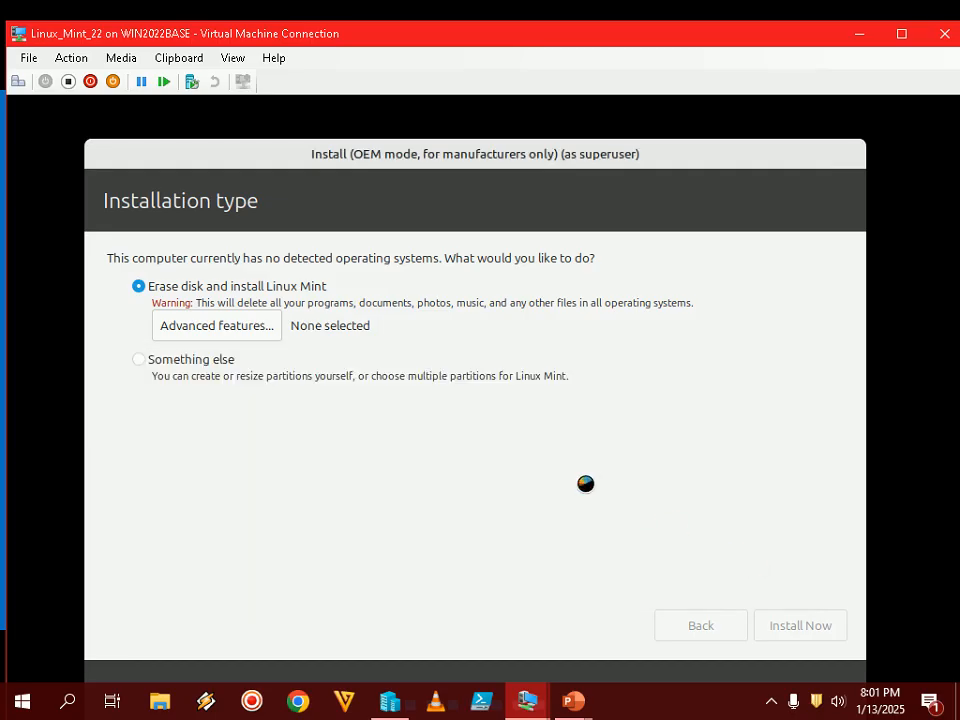
{"action": "left_click", "coordinate": [572, 701]}
{"action": "left_click", "coordinate": [690, 605]}
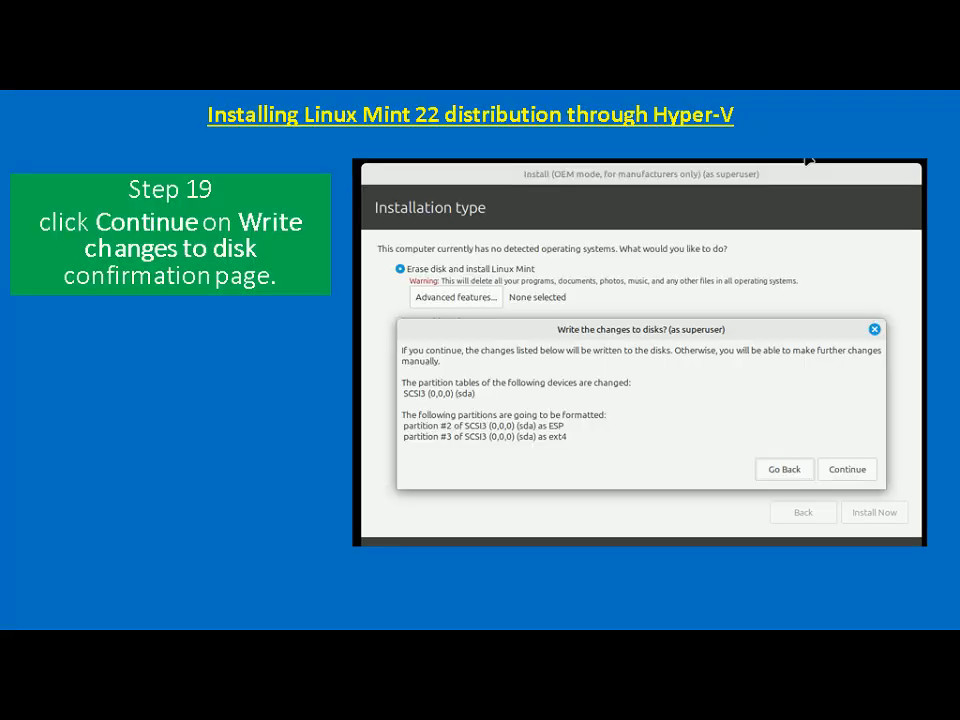
{"action": "key", "text": "Right"}
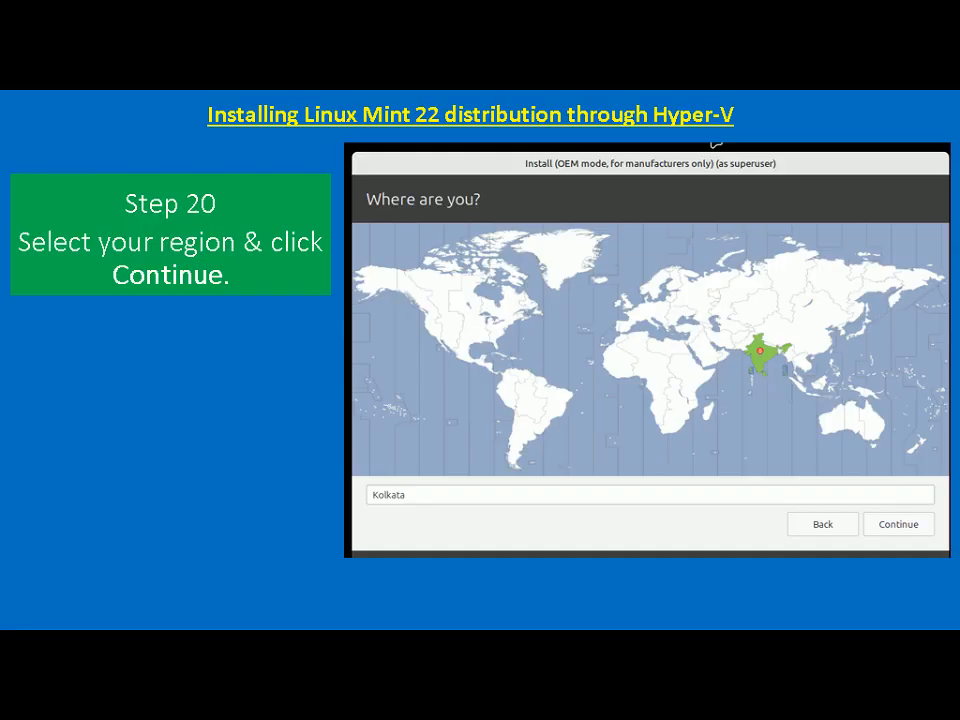
- Set the location to Kolkata by picking India on the map, then advance the tutorial to Step 21
{"action": "key", "text": "alt+Tab"}
{"action": "left_click", "coordinate": [618, 408]}
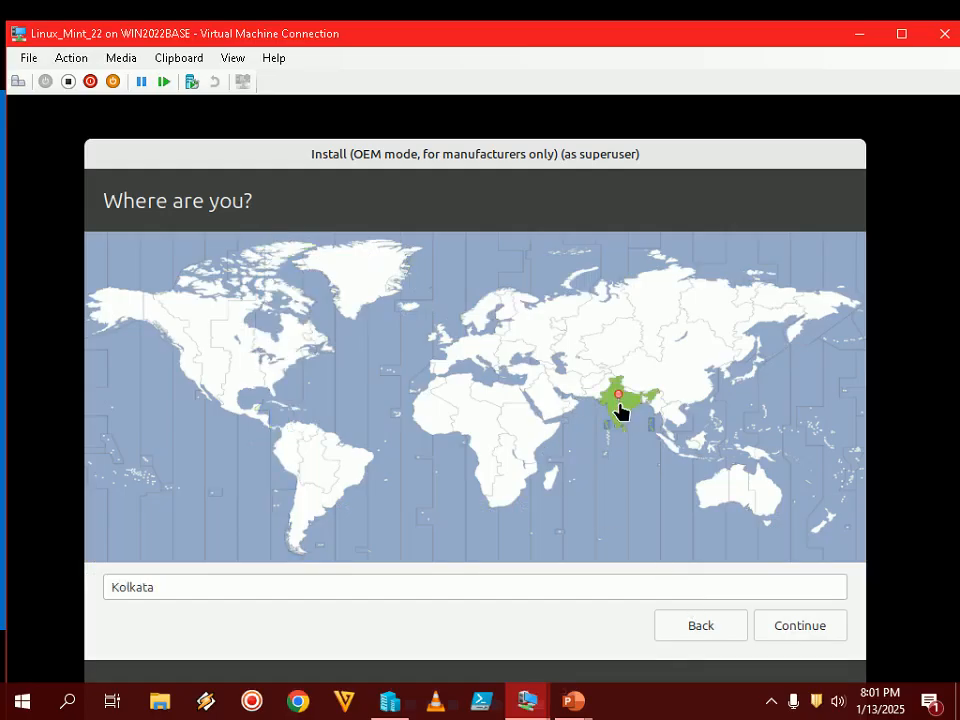
{"action": "left_click", "coordinate": [804, 626]}
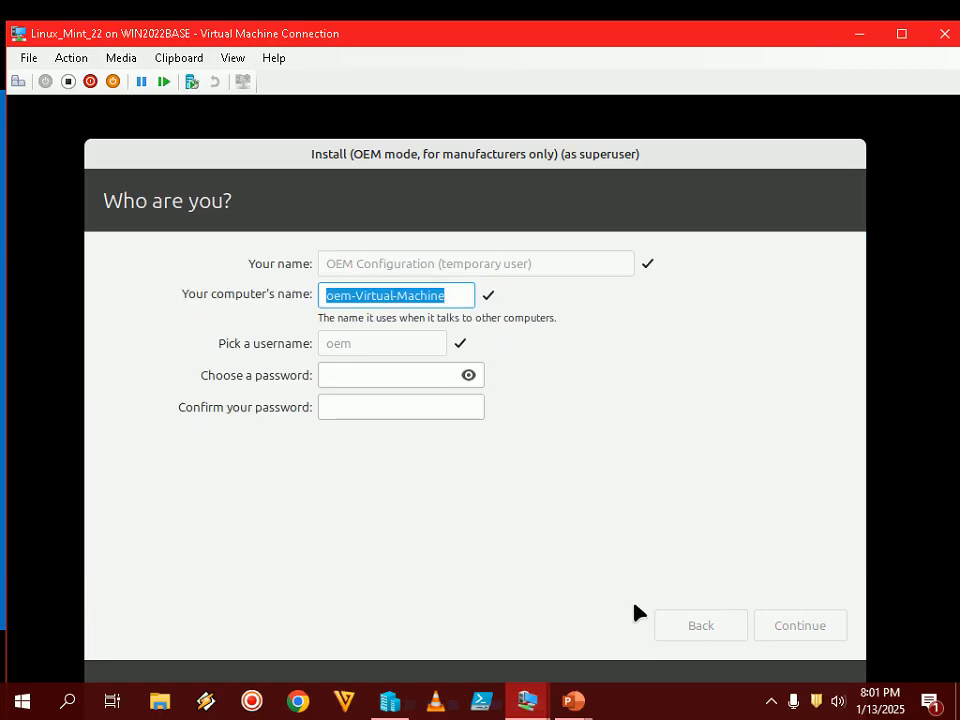
{"action": "mouse_move", "coordinate": [575, 700]}
{"action": "left_click", "coordinate": [679, 621]}
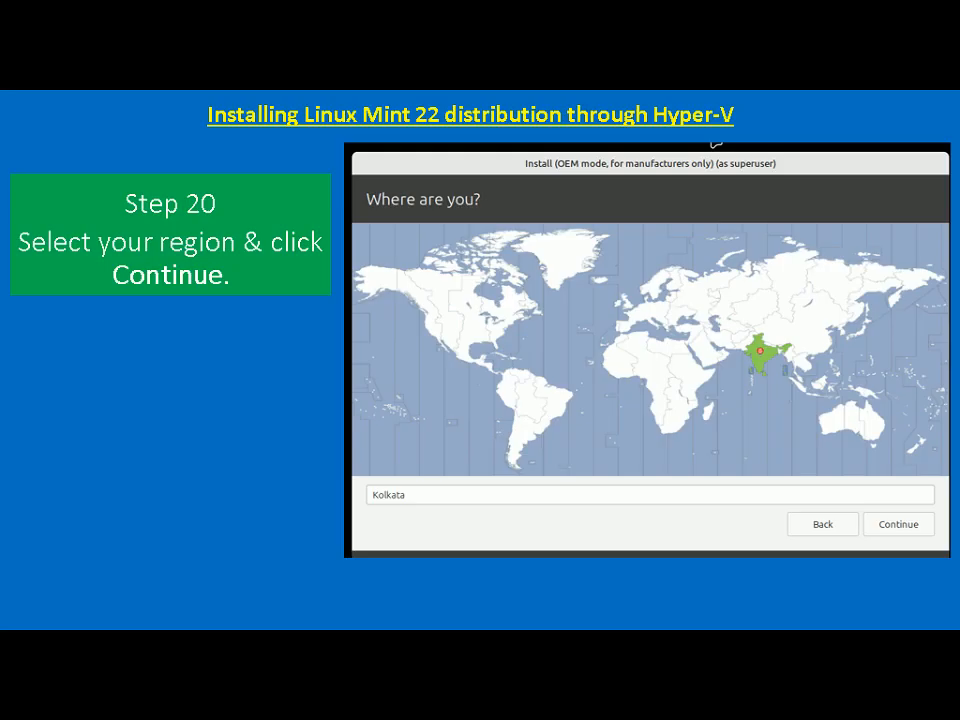
{"action": "left_click", "coordinate": [778, 150]}
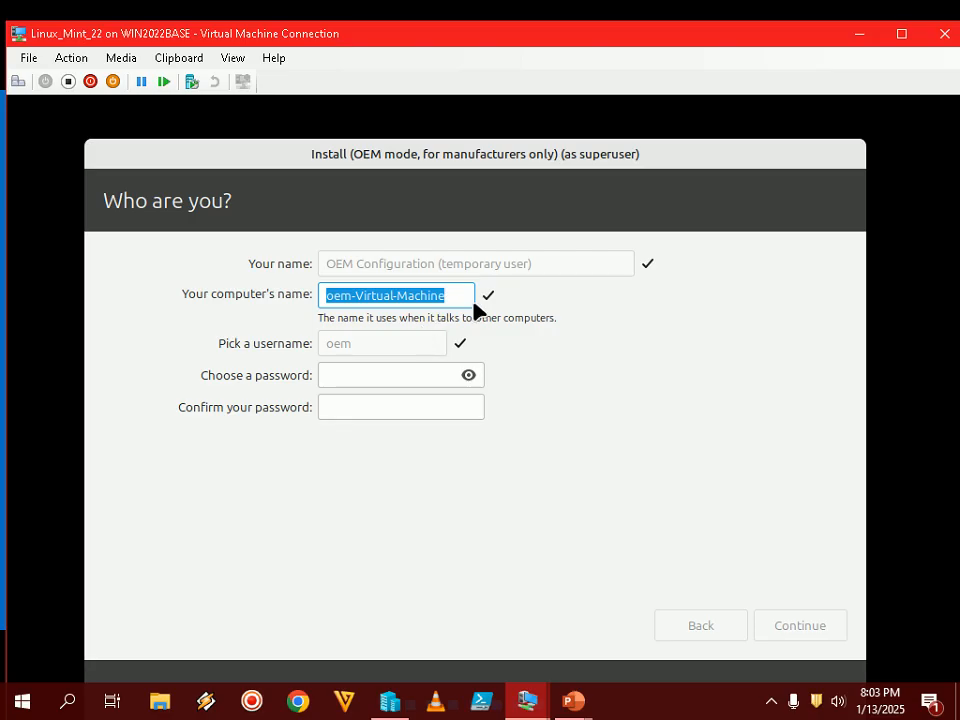
- Replace the default computer name with LINUXMINT22
{"action": "left_click", "coordinate": [447, 300]}
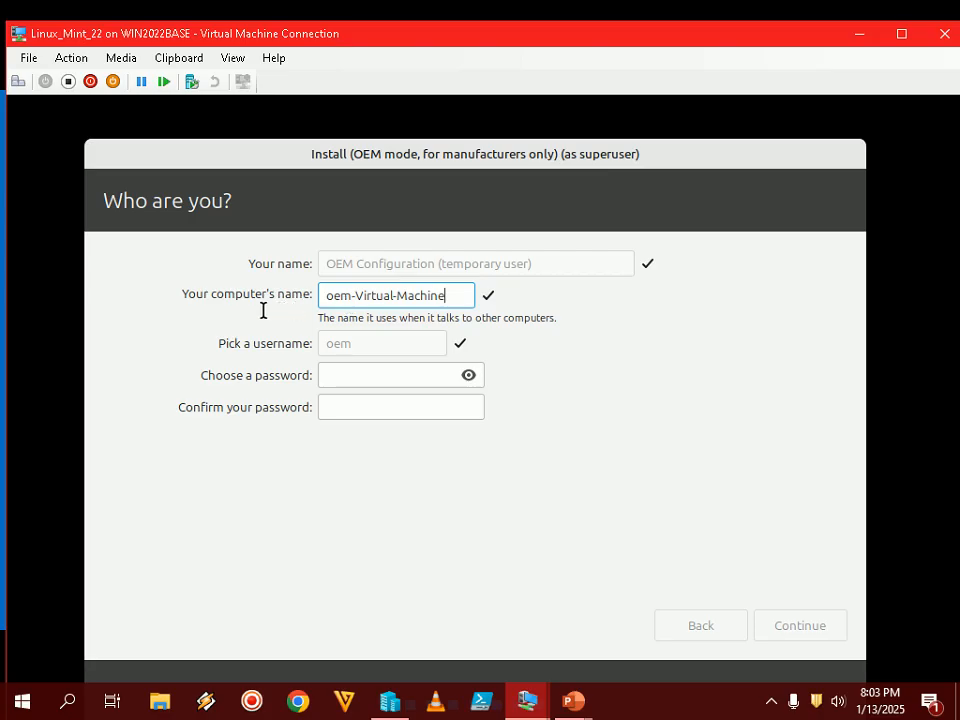
{"action": "left_click_drag", "start_coordinate": [460, 294], "coordinate": [290, 293]}
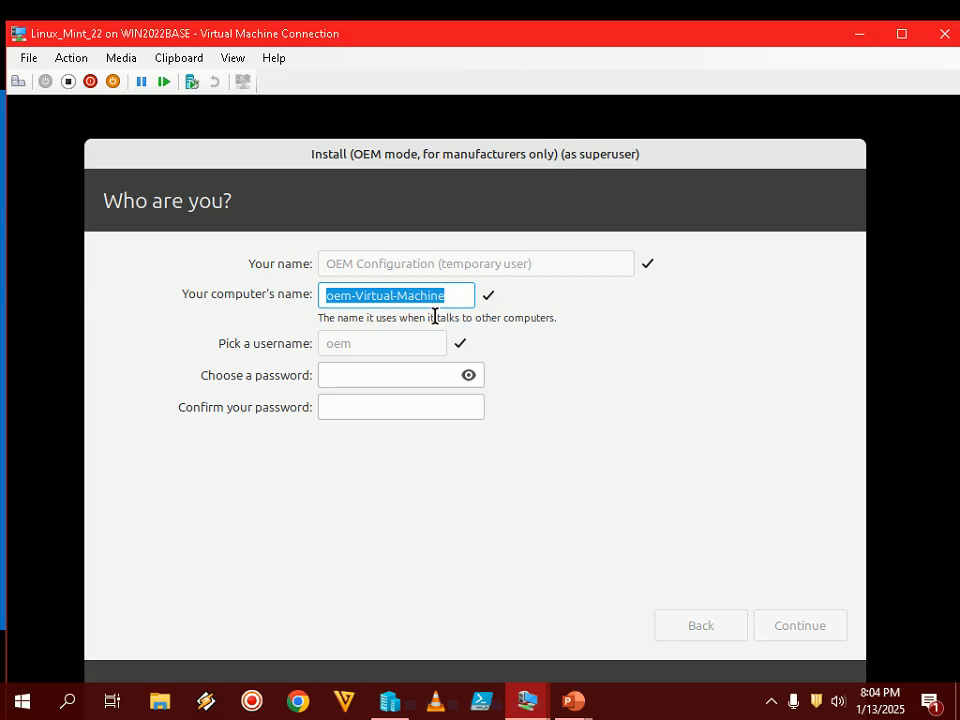
{"action": "type", "text": "LI"}
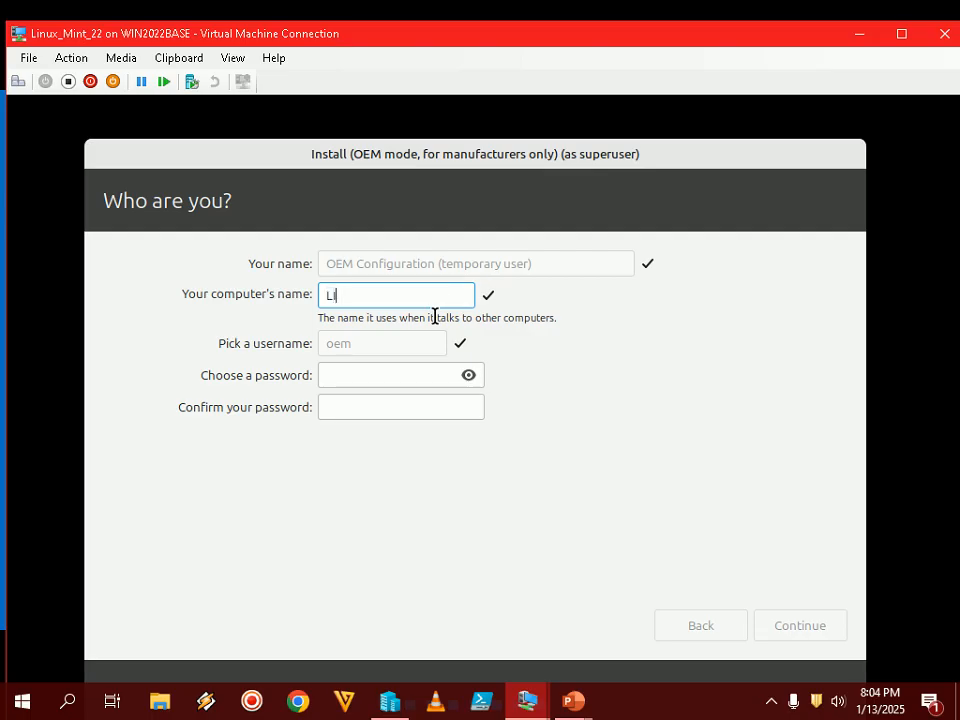
{"action": "type", "text": "NUXMINT22"}
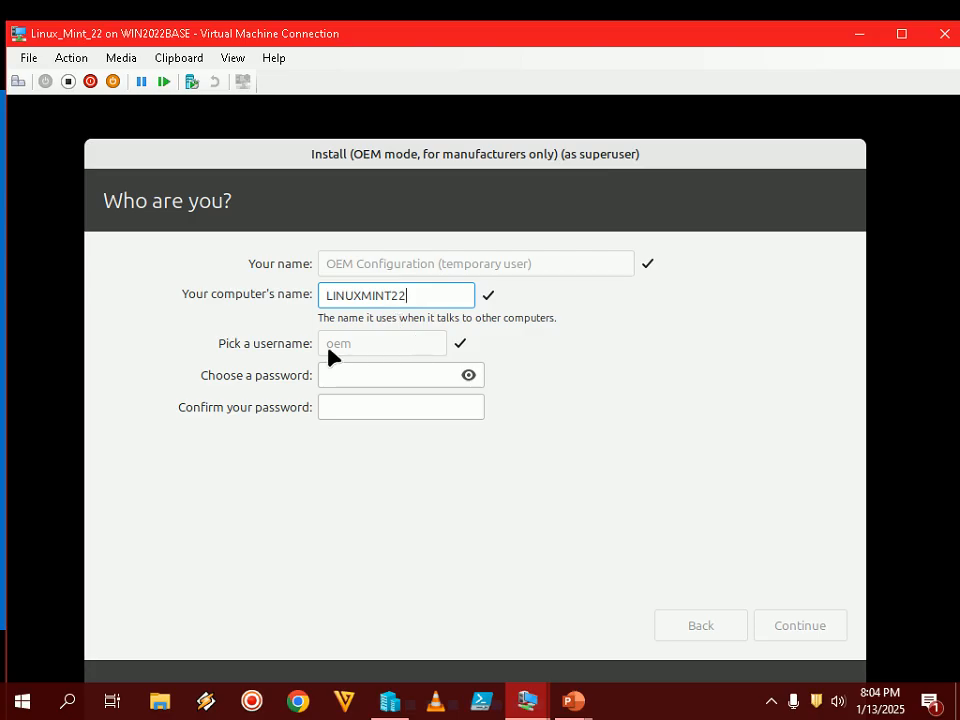
- Enter and confirm the account password, then start the installation
{"action": "left_click", "coordinate": [401, 377]}
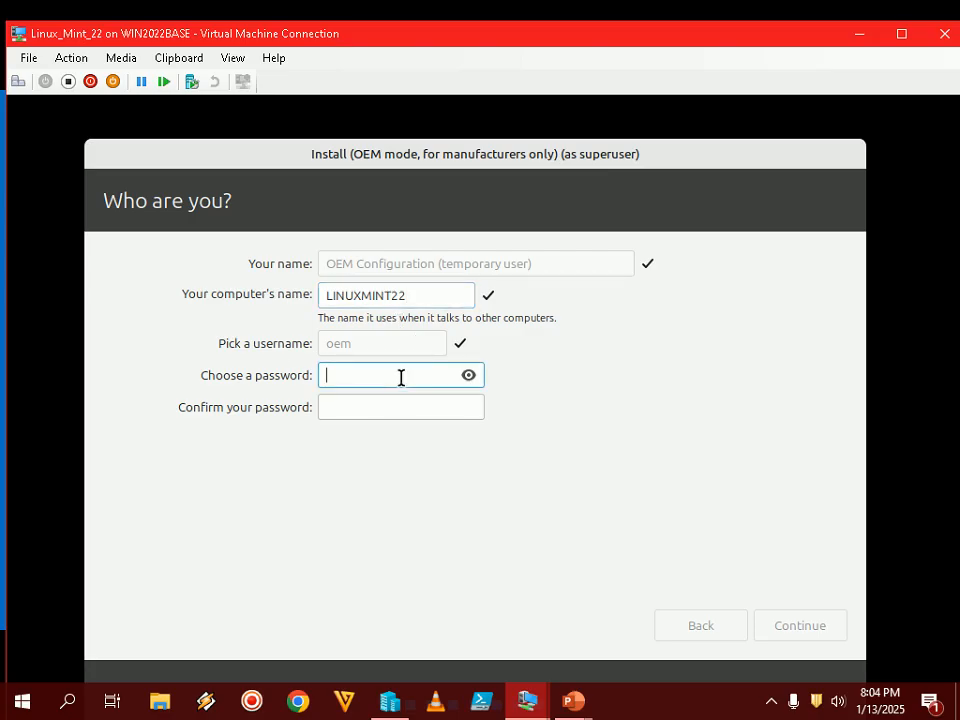
{"action": "type", "text": "********"}
{"action": "key", "text": "Tab"}
{"action": "type", "text": "*******"}
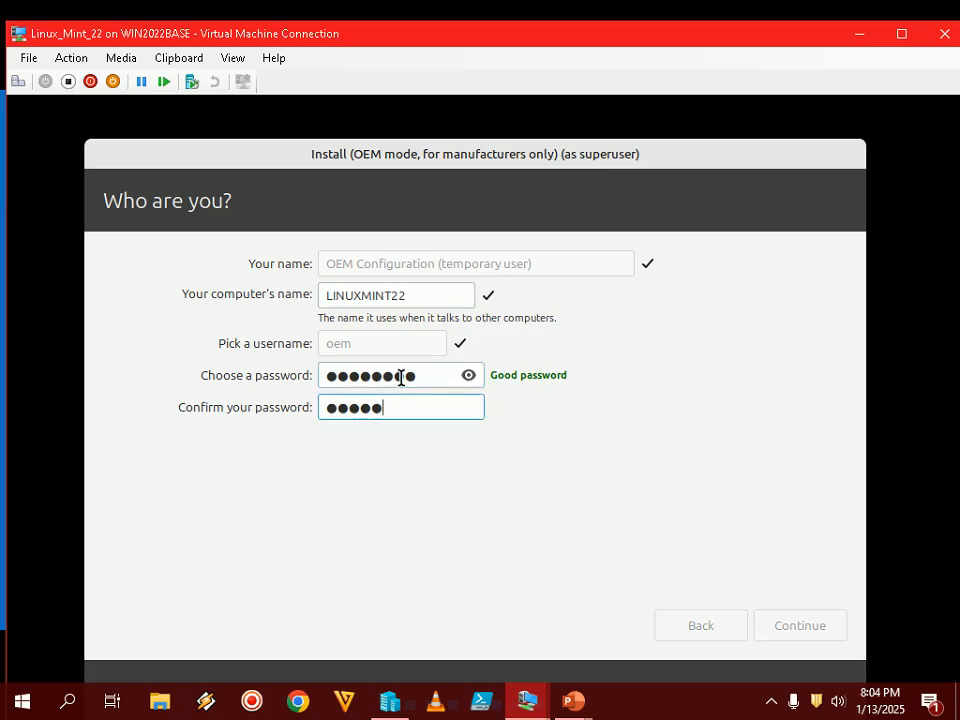
{"action": "type", "text": "*"}
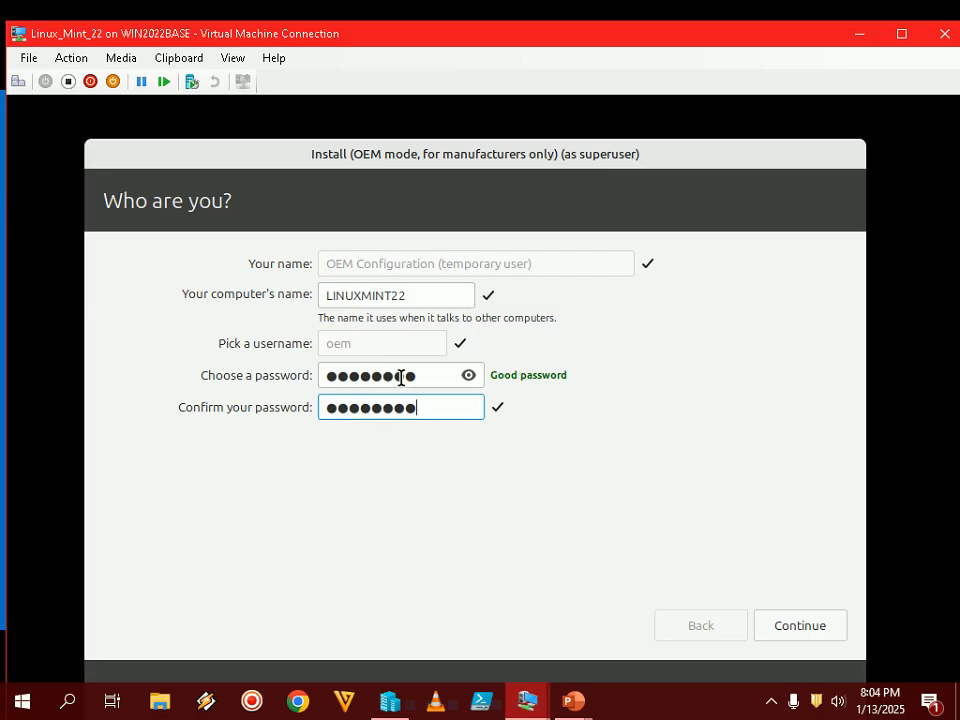
{"action": "left_click", "coordinate": [837, 622]}
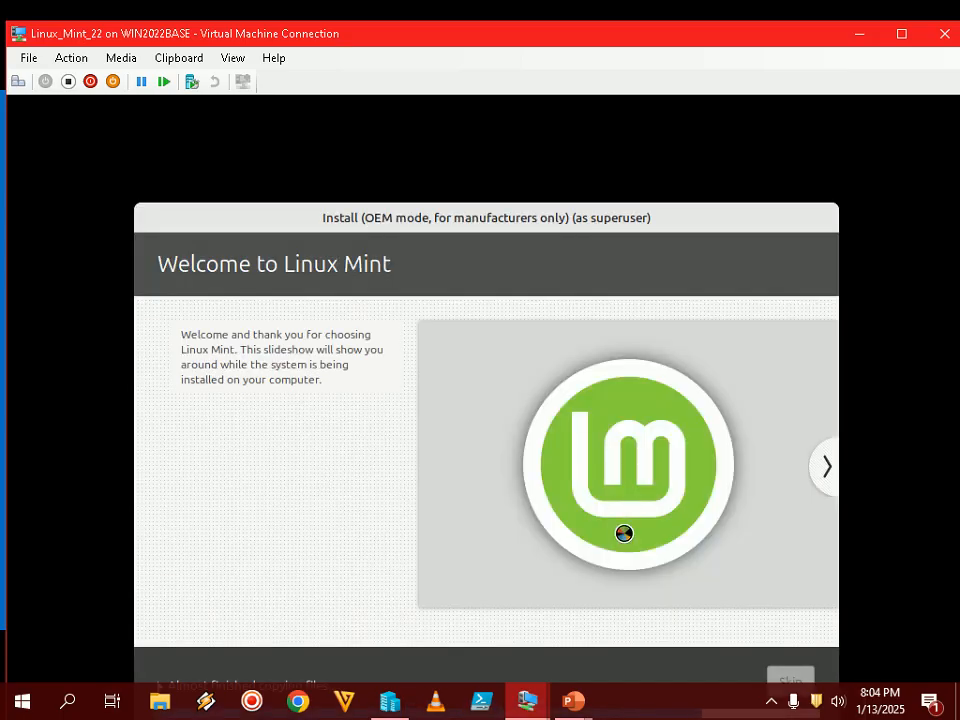
- Toggle the VM view to full screen and back, then move the installer window up and left
{"action": "left_click", "coordinate": [772, 701]}
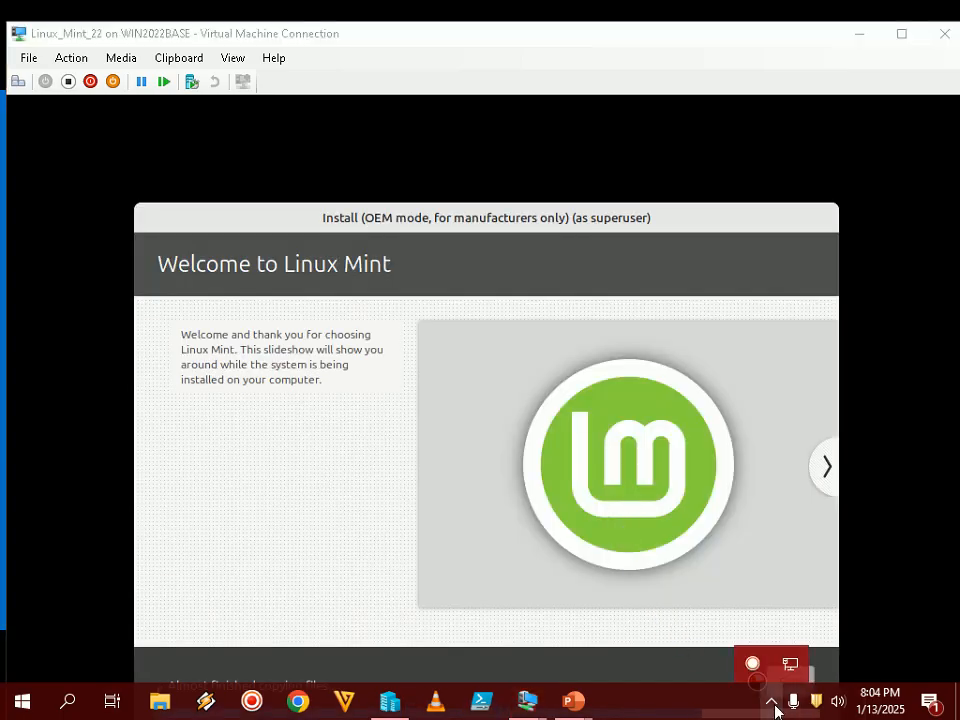
{"action": "left_click", "coordinate": [706, 714]}
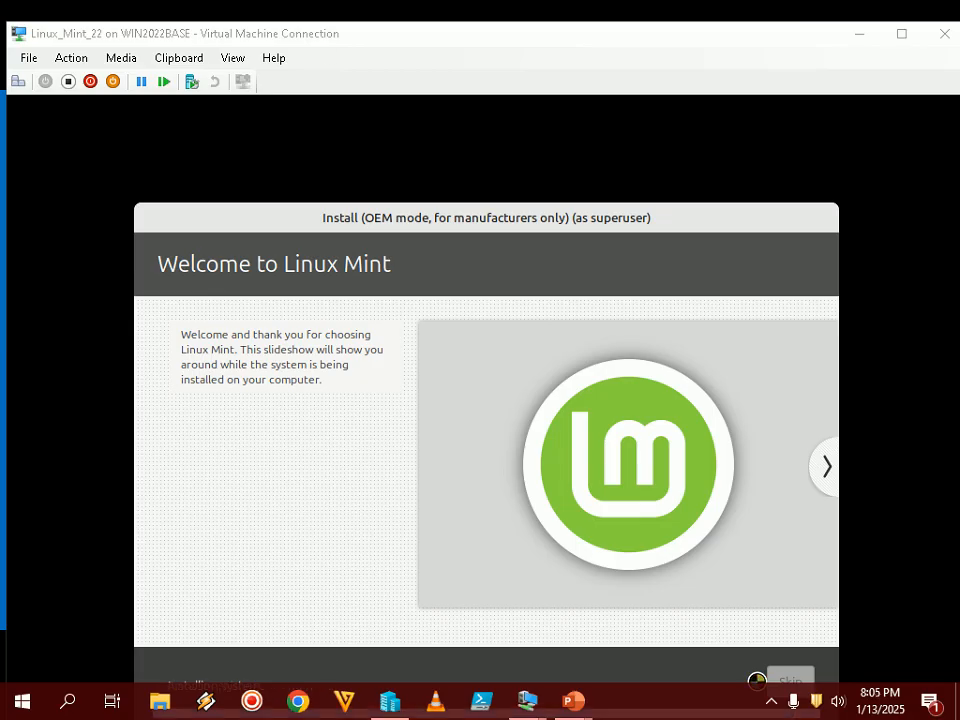
{"action": "double_click", "coordinate": [476, 42]}
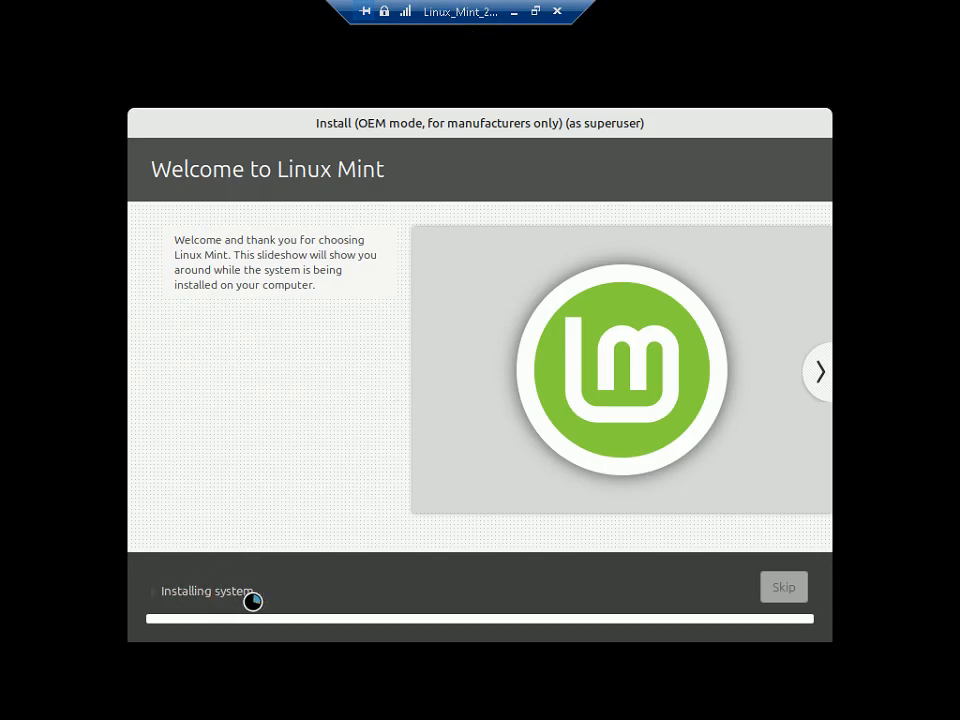
{"action": "left_click", "coordinate": [535, 11]}
{"action": "left_click_drag", "start_coordinate": [499, 214], "coordinate": [482, 148]}
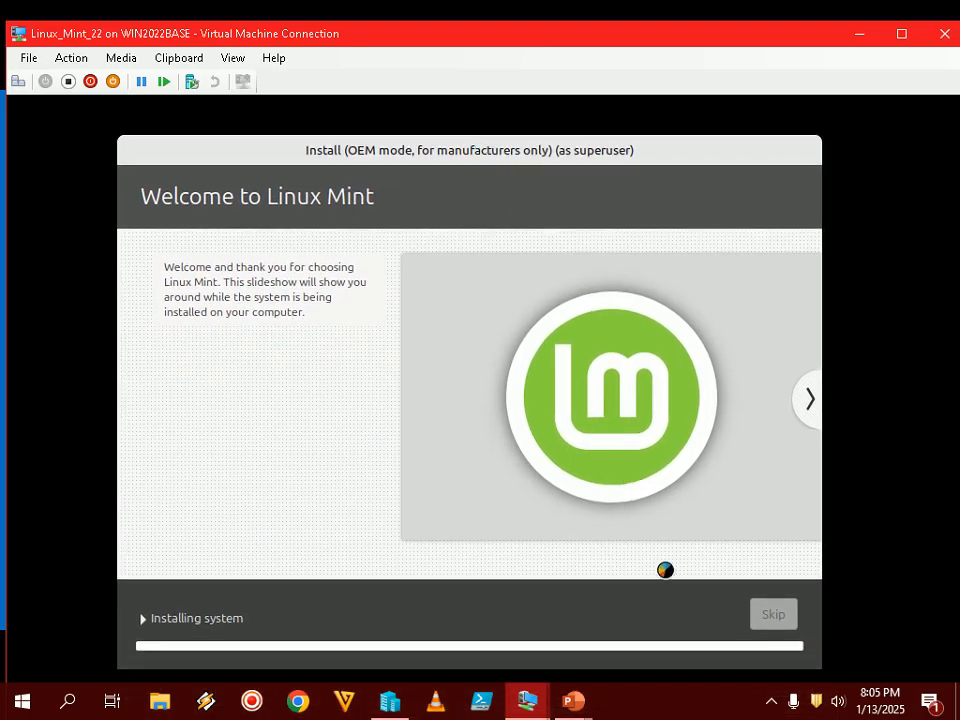
- Advance the tutorial to the Monitor Linux Mint installation slide and return to the installing VM
{"action": "left_click", "coordinate": [771, 701]}
{"action": "left_click", "coordinate": [771, 701]}
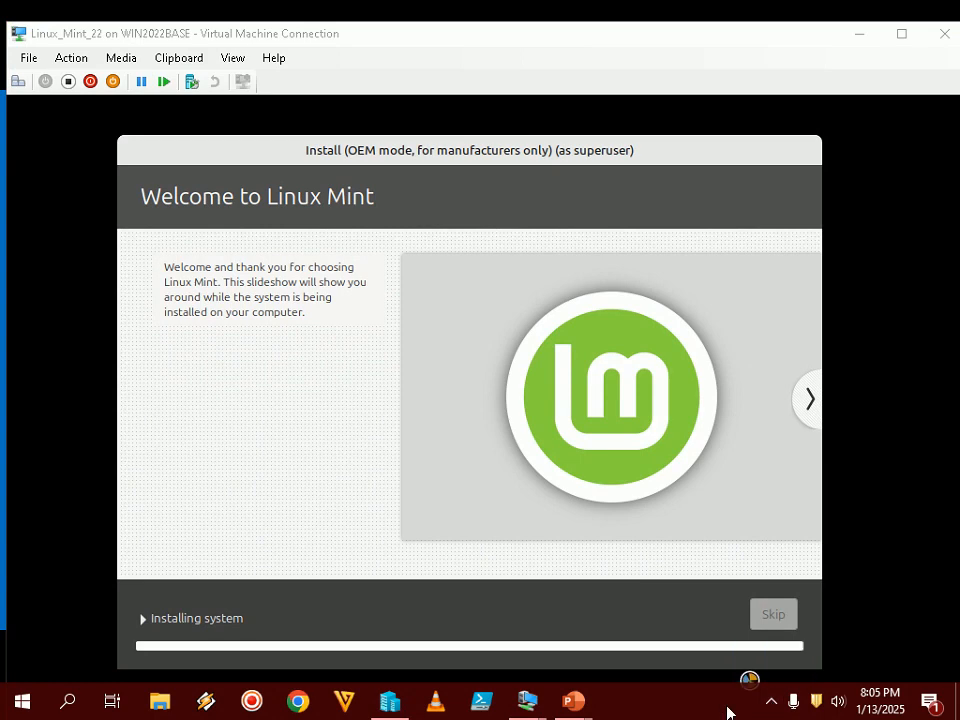
{"action": "mouse_move", "coordinate": [565, 712]}
{"action": "left_click", "coordinate": [675, 600]}
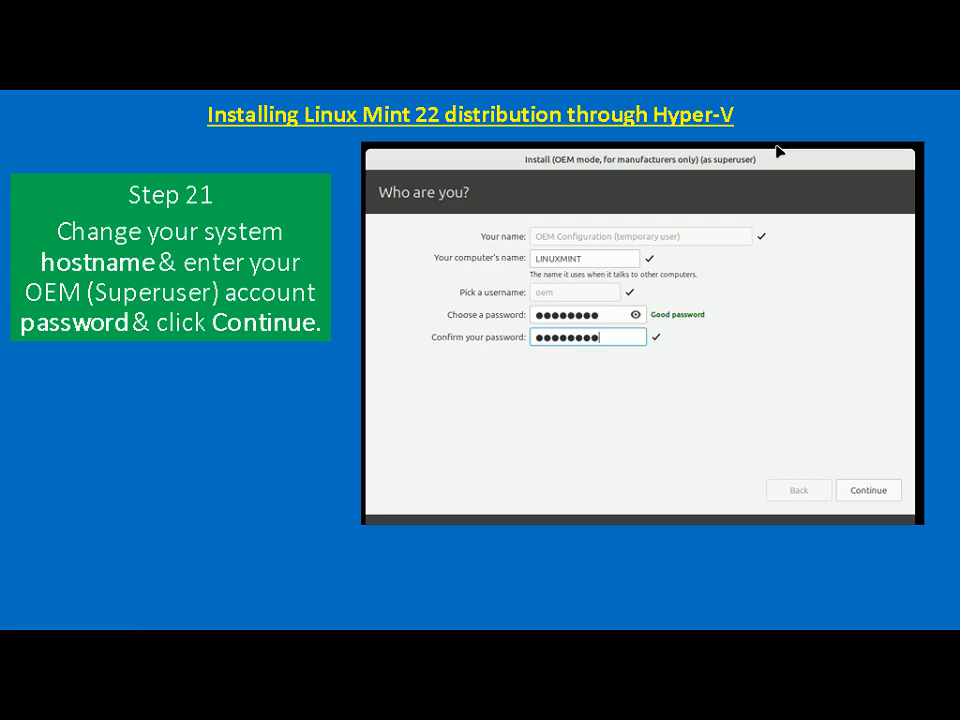
{"action": "key", "text": "Right"}
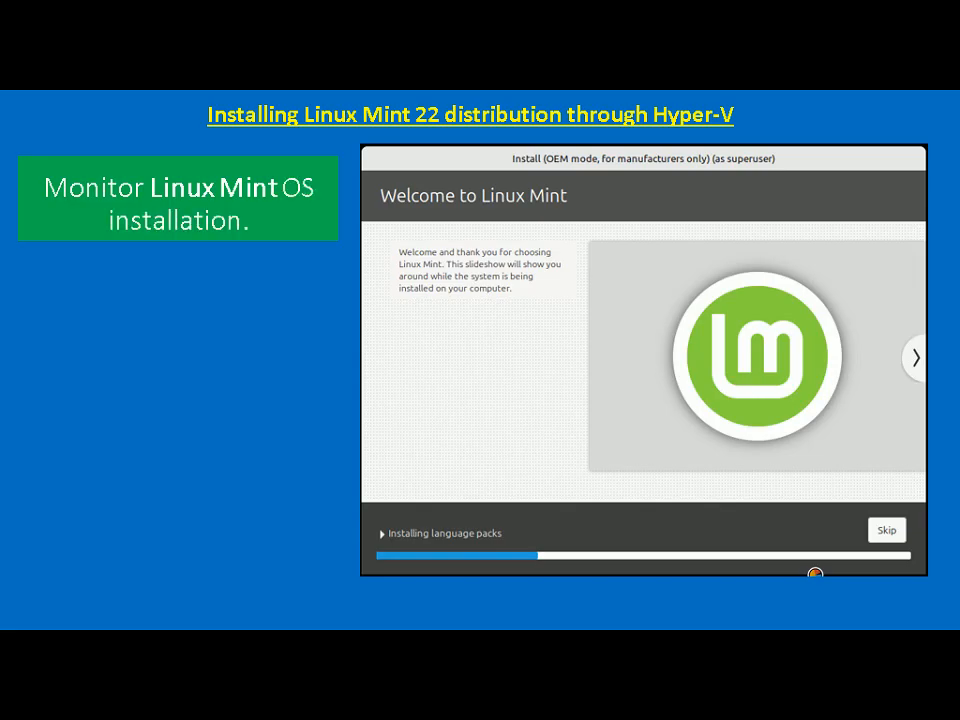
{"action": "key", "text": "alt+Tab"}
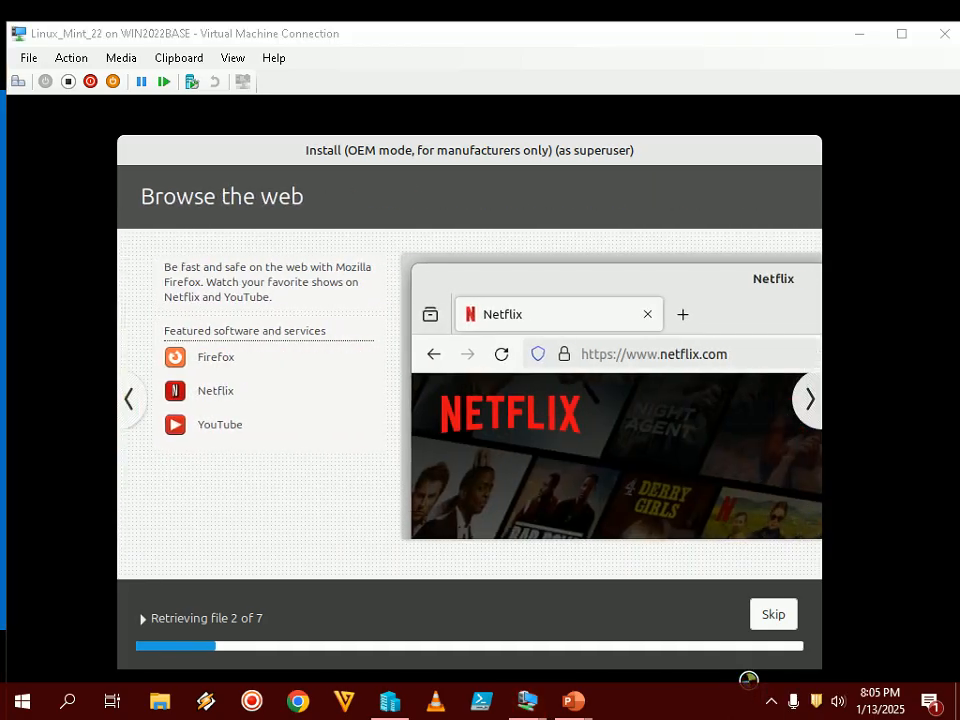
{"action": "left_click", "coordinate": [771, 700]}
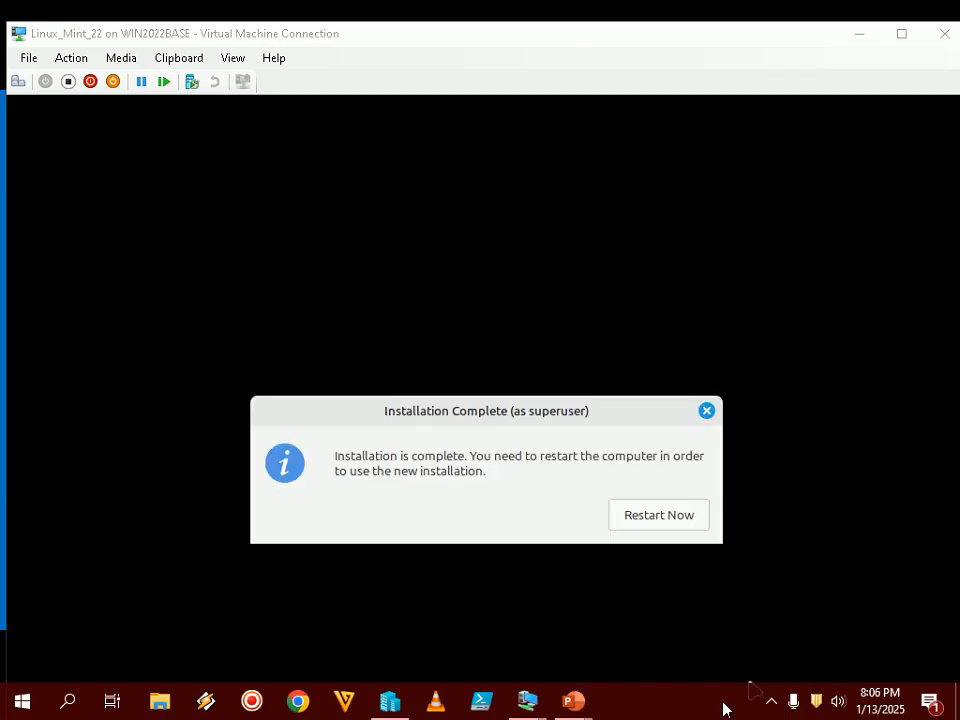
{"action": "left_click", "coordinate": [771, 700]}
{"action": "left_click", "coordinate": [771, 700]}
{"action": "left_click", "coordinate": [620, 36]}
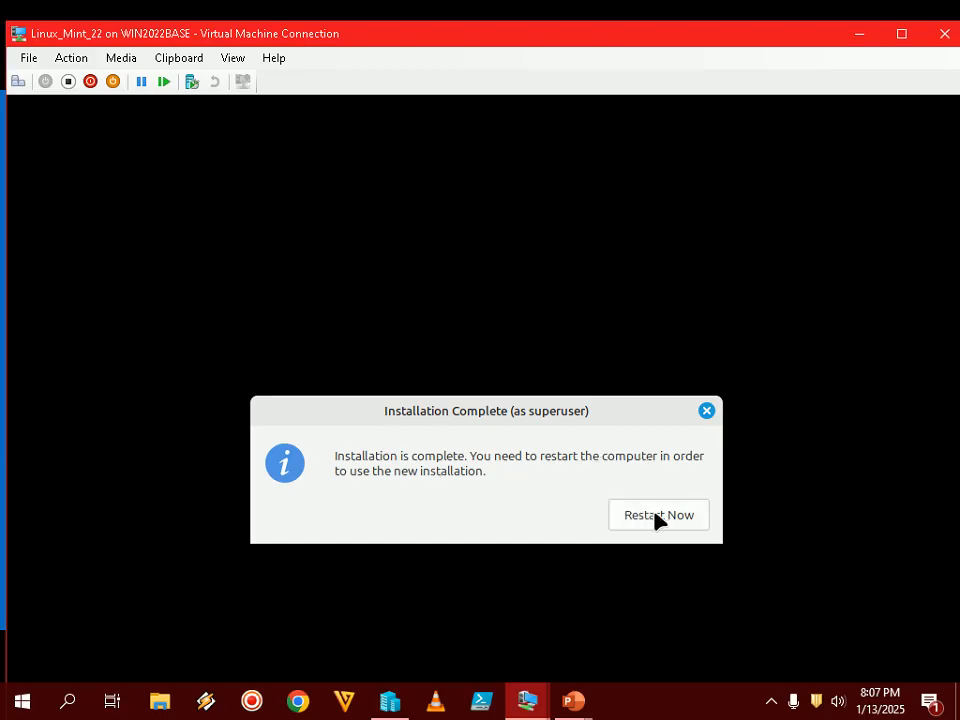
{"action": "mouse_move", "coordinate": [572, 698]}
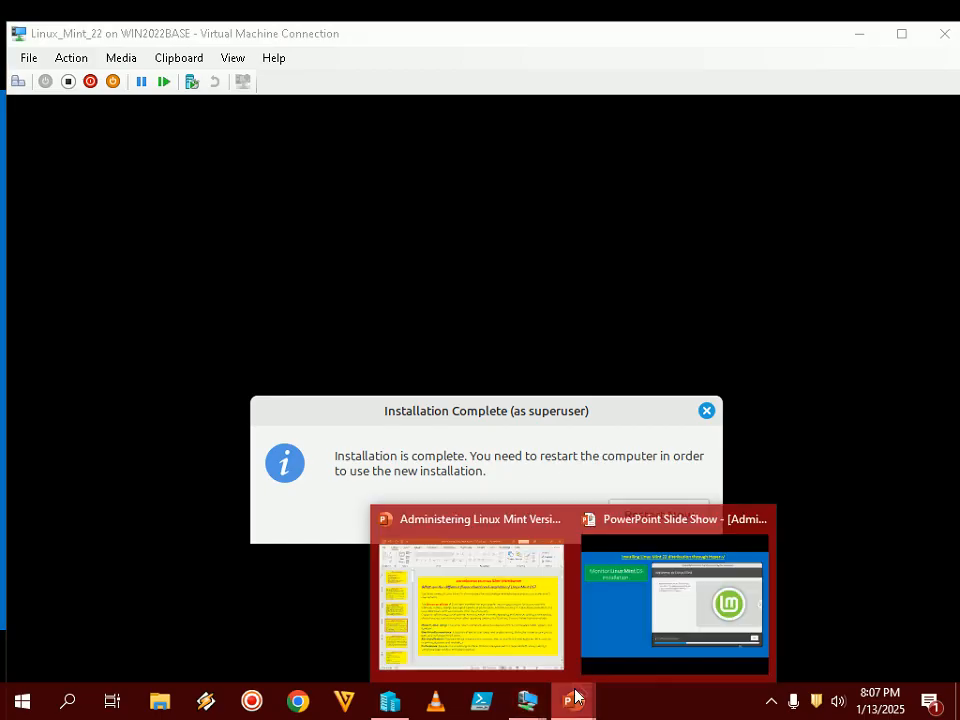
- Advance the tutorial to the Step 22 restart slide and restart the VM with Restart Now
{"action": "left_click", "coordinate": [602, 641]}
{"action": "key", "text": "Right"}
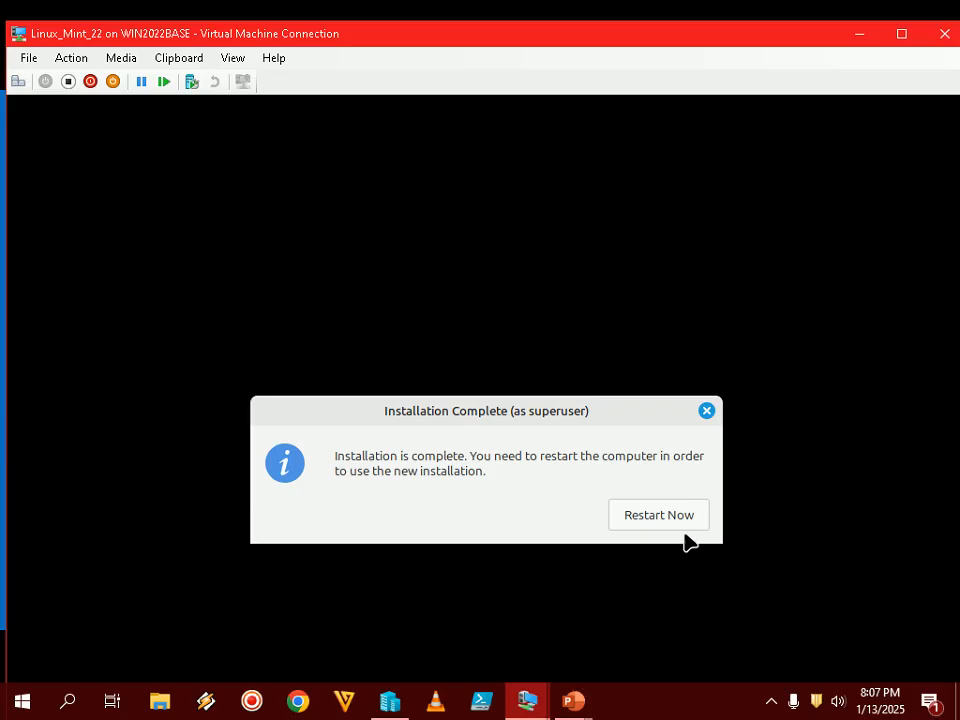
{"action": "left_click", "coordinate": [681, 514]}
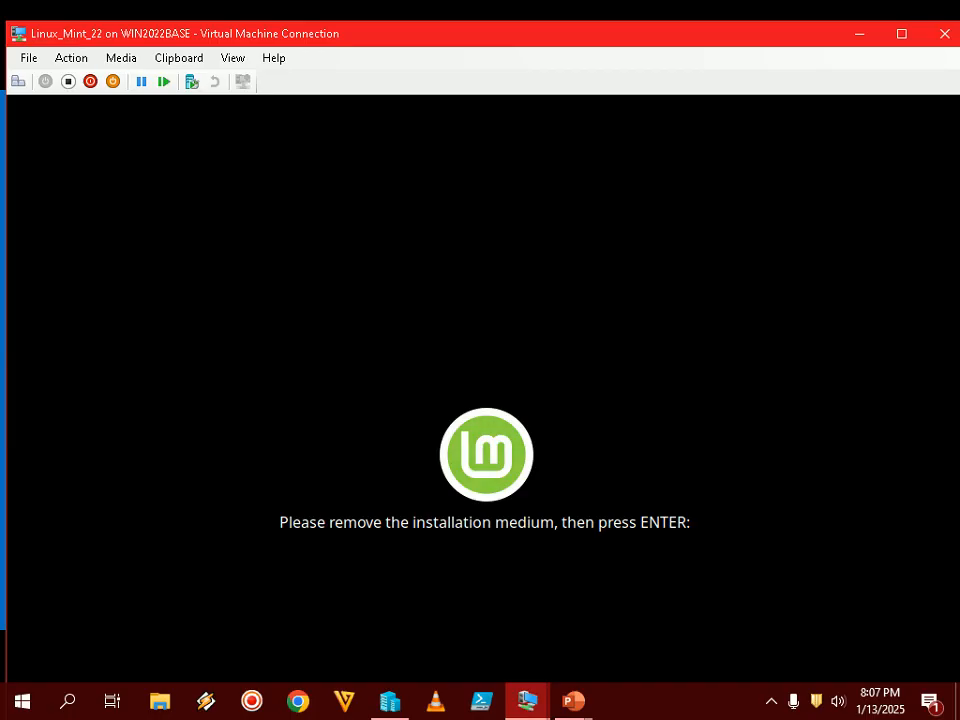
{"action": "left_click", "coordinate": [573, 702]}
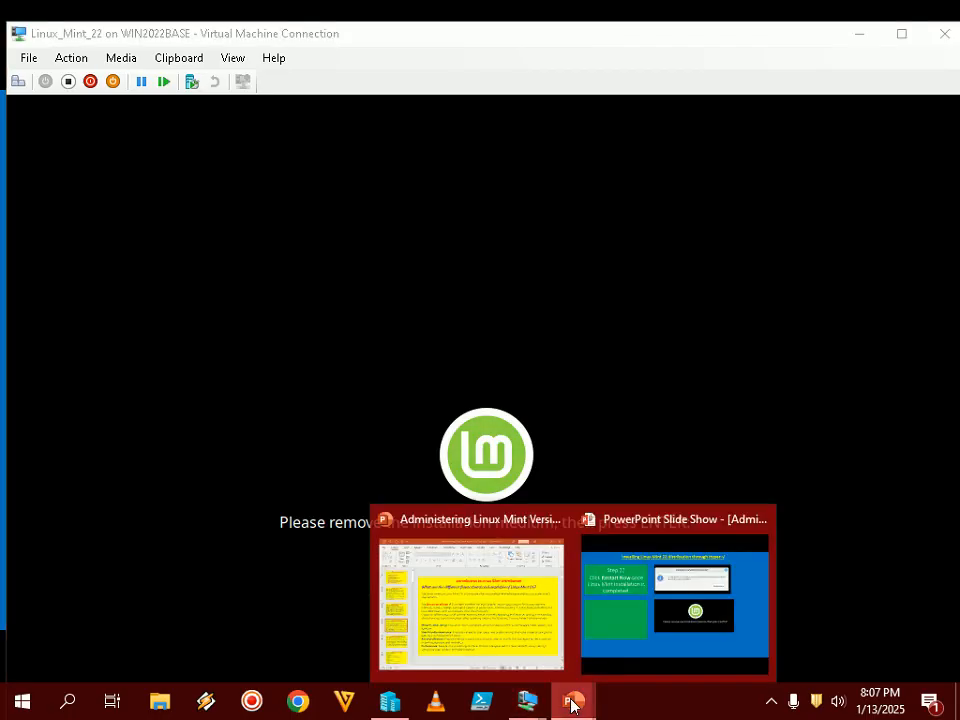
{"action": "left_click", "coordinate": [629, 627]}
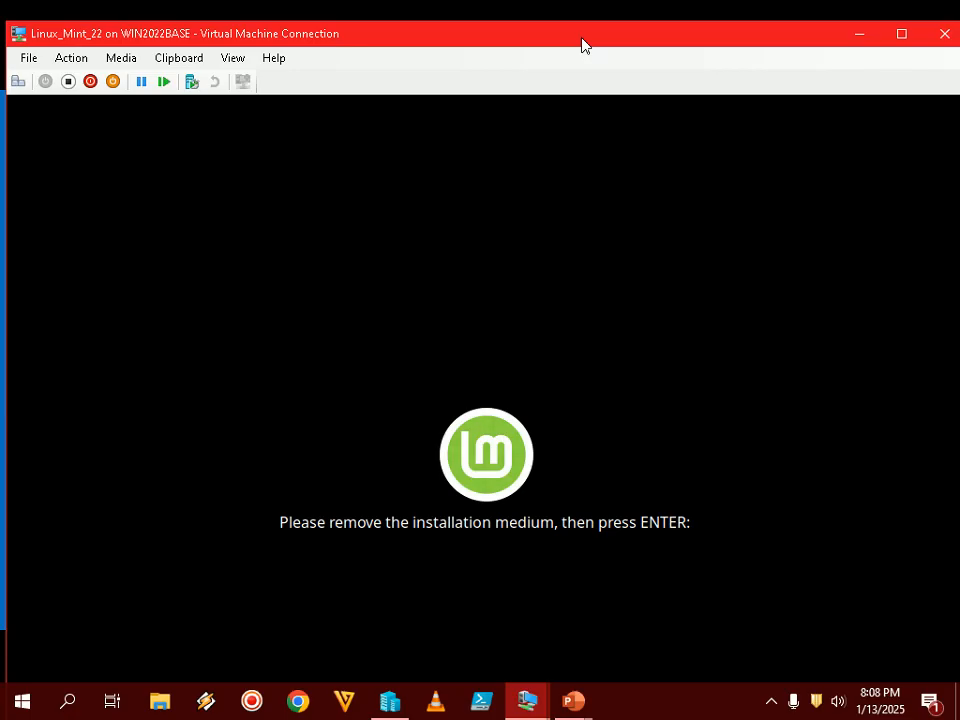
{"action": "left_click", "coordinate": [766, 706]}
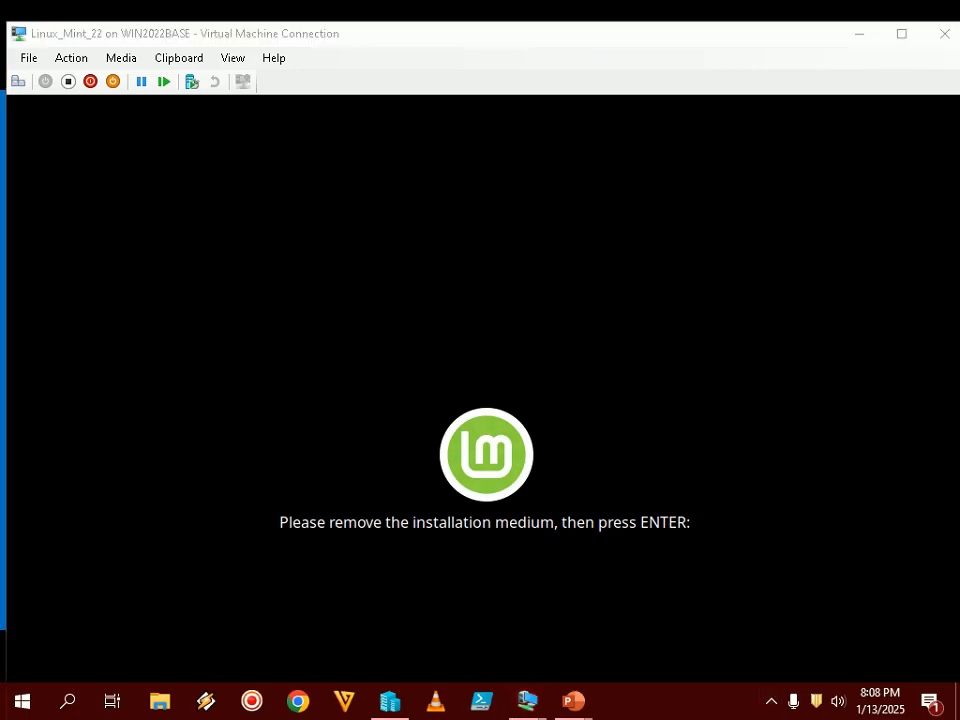
{"action": "left_click", "coordinate": [394, 525]}
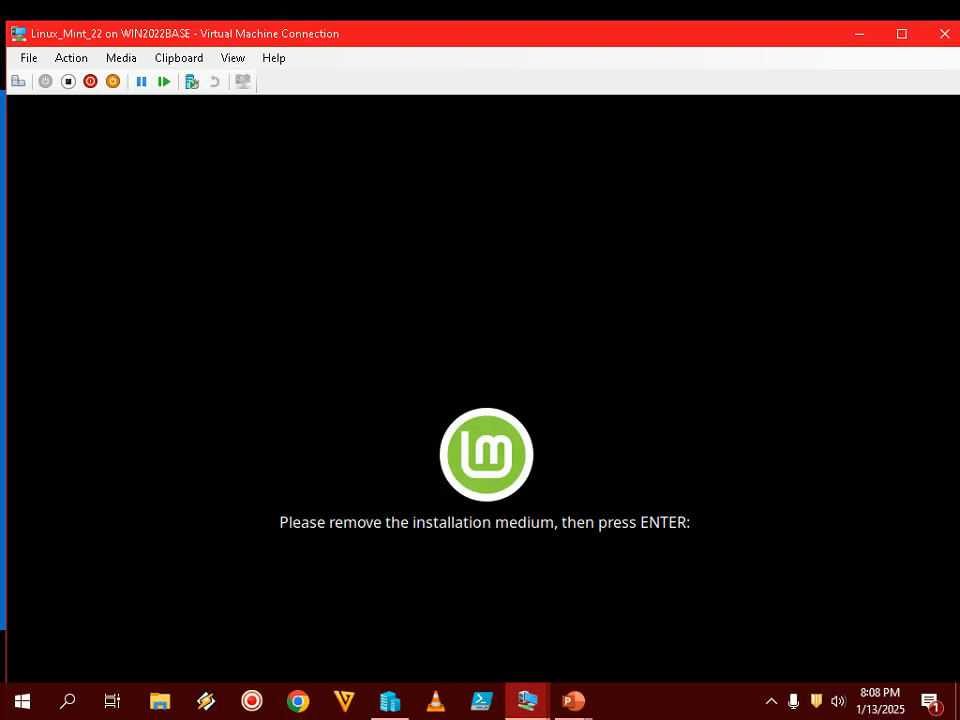
- Reboot into the installed Mint desktop, fill the screen with the VM view, and open Welcome's First Steps page
{"action": "key", "text": "Return"}
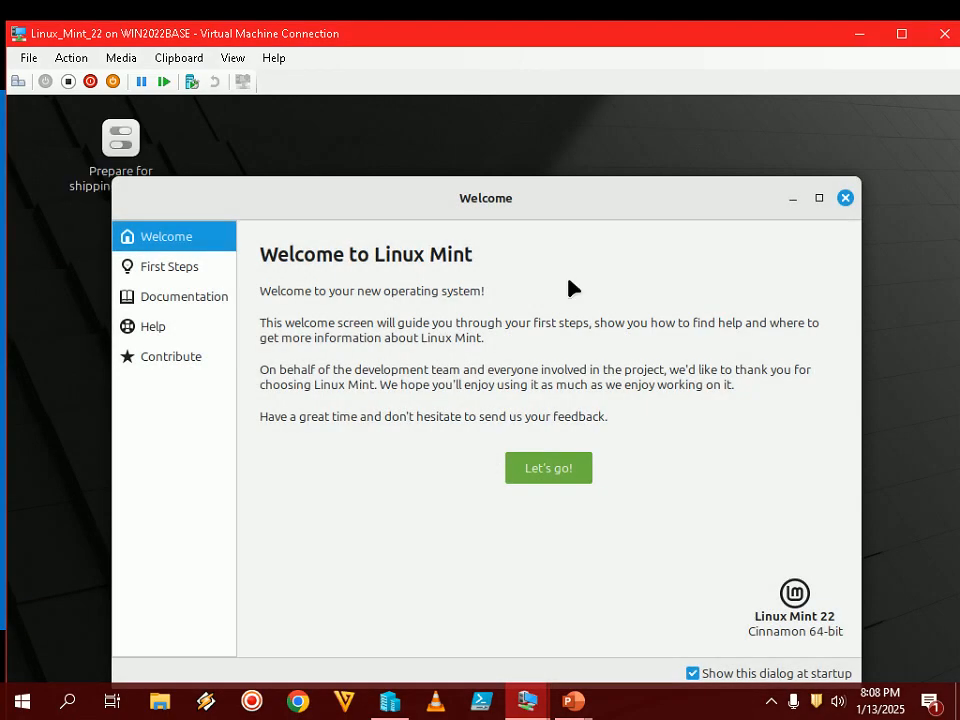
{"action": "left_click_drag", "start_coordinate": [593, 198], "coordinate": [577, 156]}
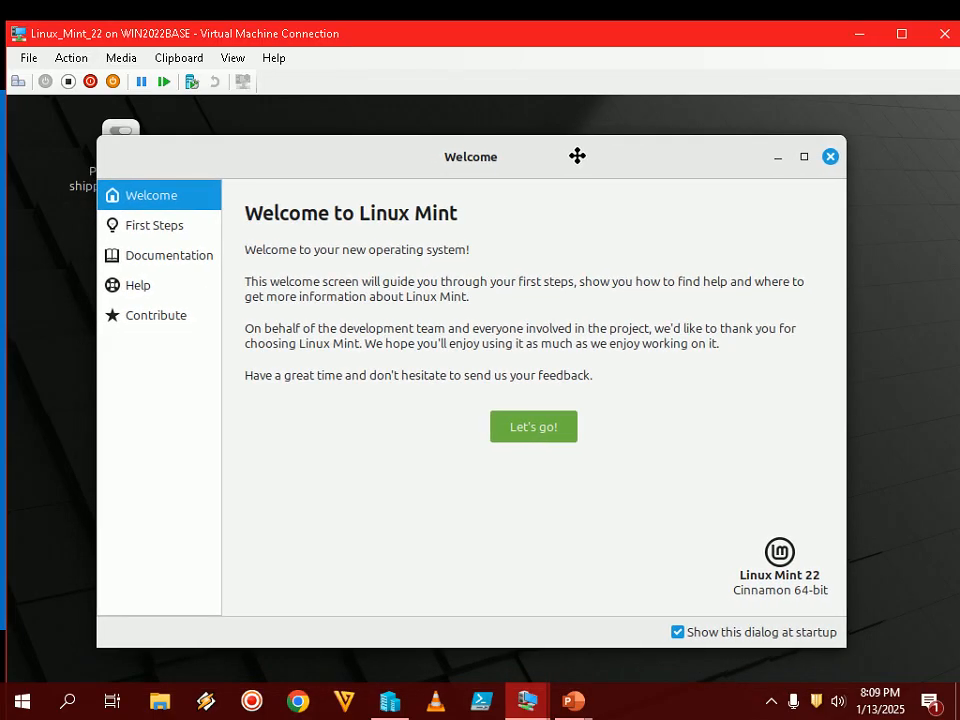
{"action": "double_click", "coordinate": [594, 40]}
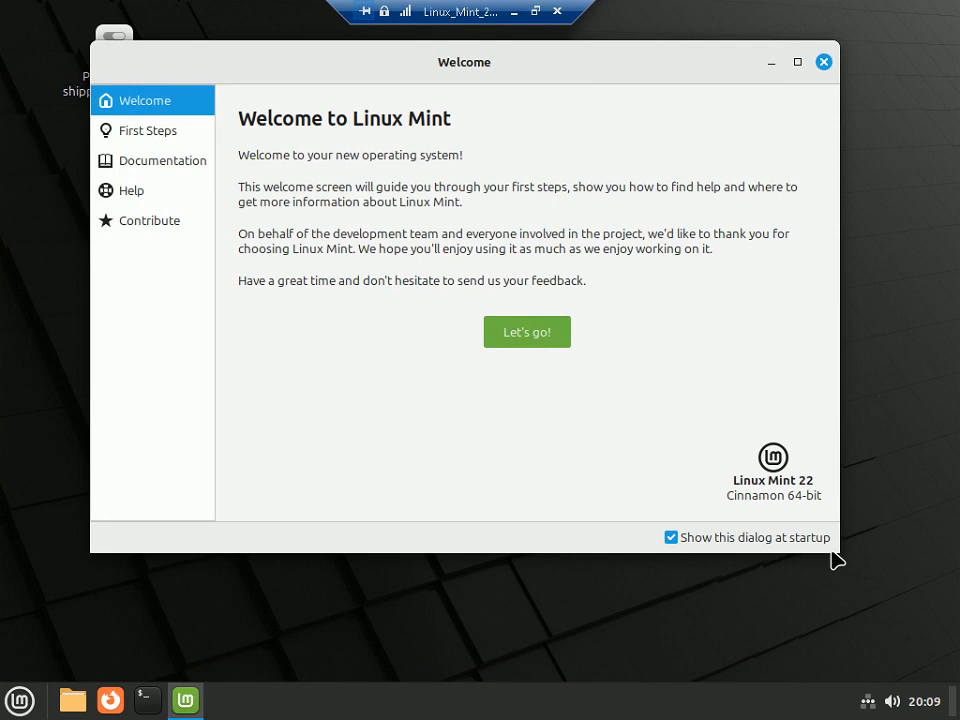
{"action": "left_click", "coordinate": [525, 337]}
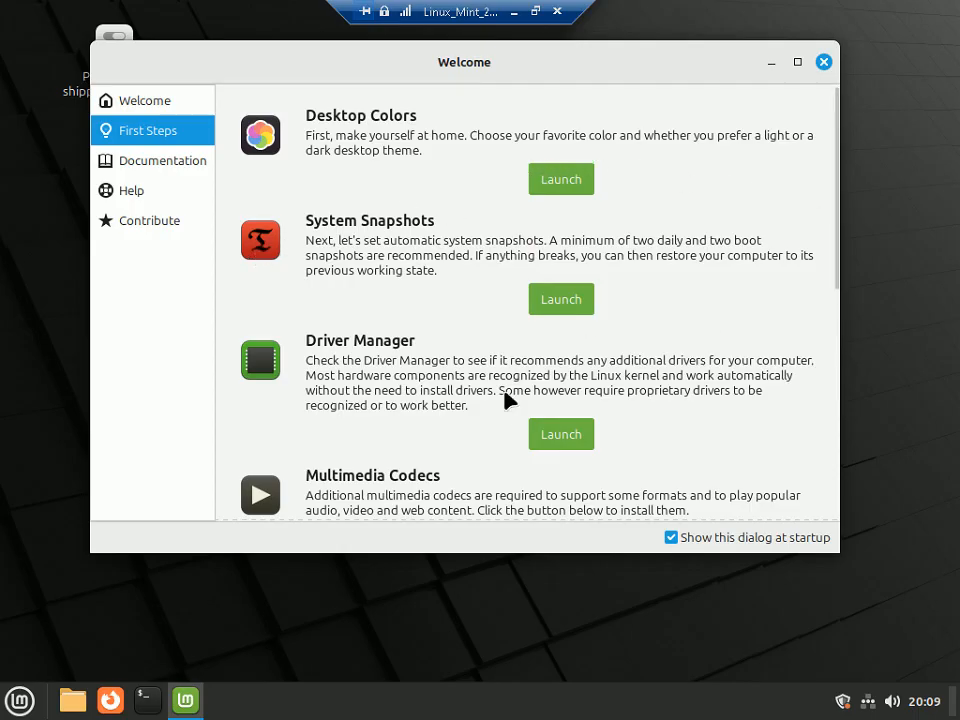
- Close the Welcome window, dismiss the Connection failed notice, and return the VM to windowed view
{"action": "left_click", "coordinate": [823, 62]}
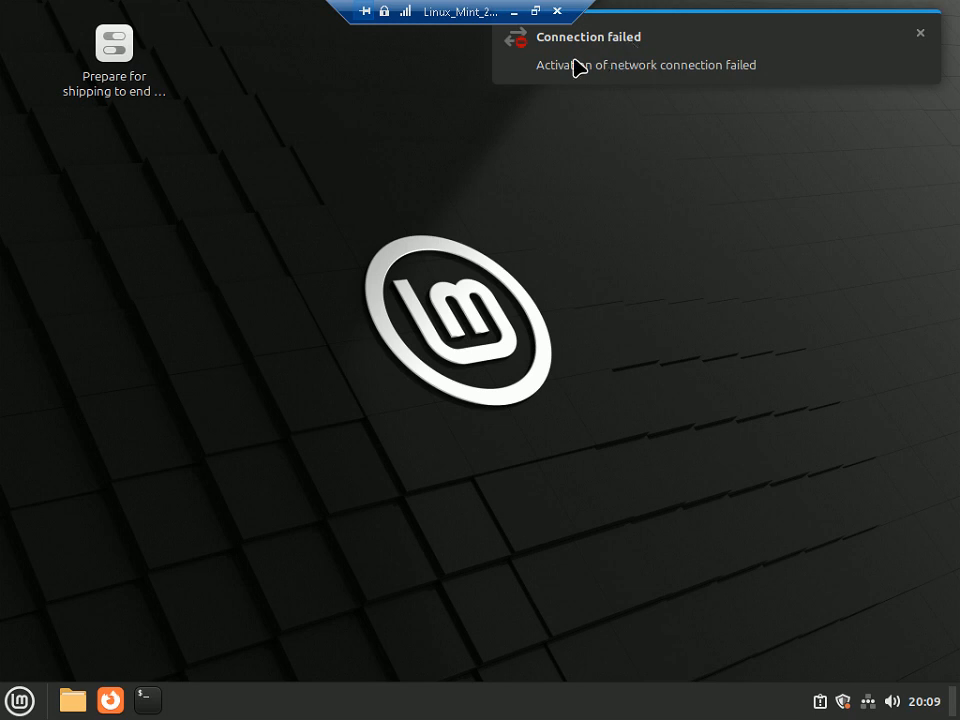
{"action": "left_click", "coordinate": [921, 36]}
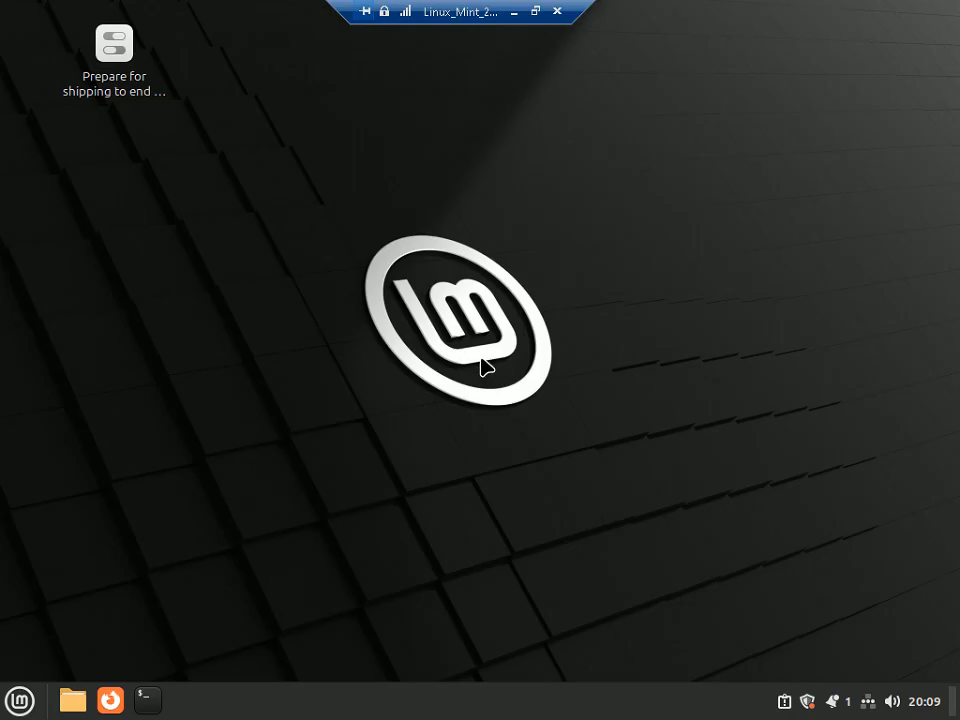
{"action": "left_click", "coordinate": [538, 11]}
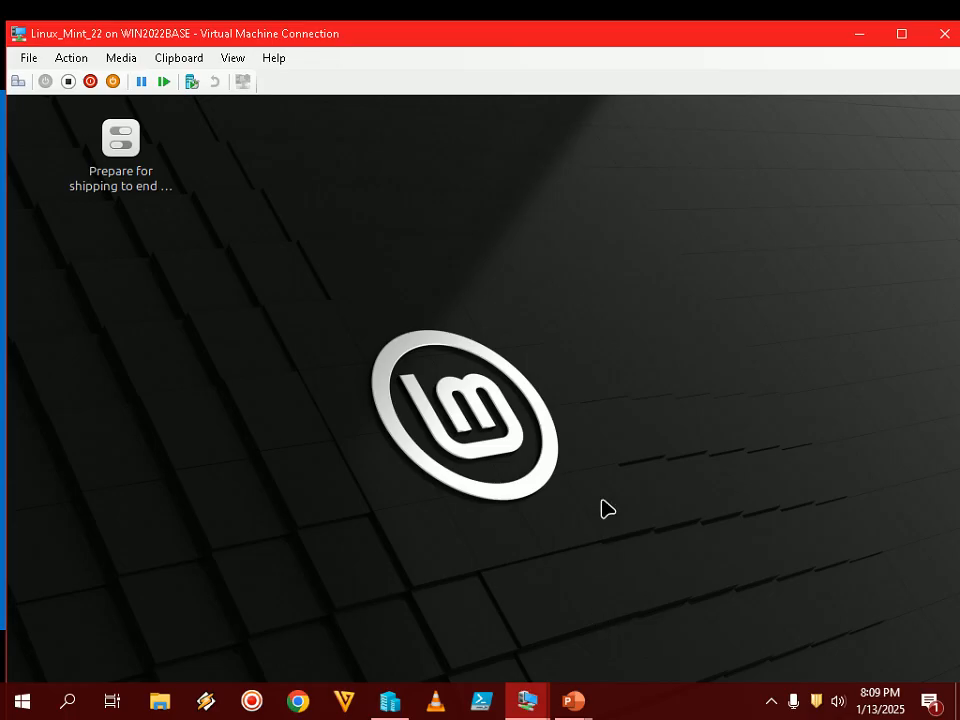
- Bring up the full-screen slide show and advance past Step 23 to the Linux Mint Welcome window slide
{"action": "left_click", "coordinate": [581, 705]}
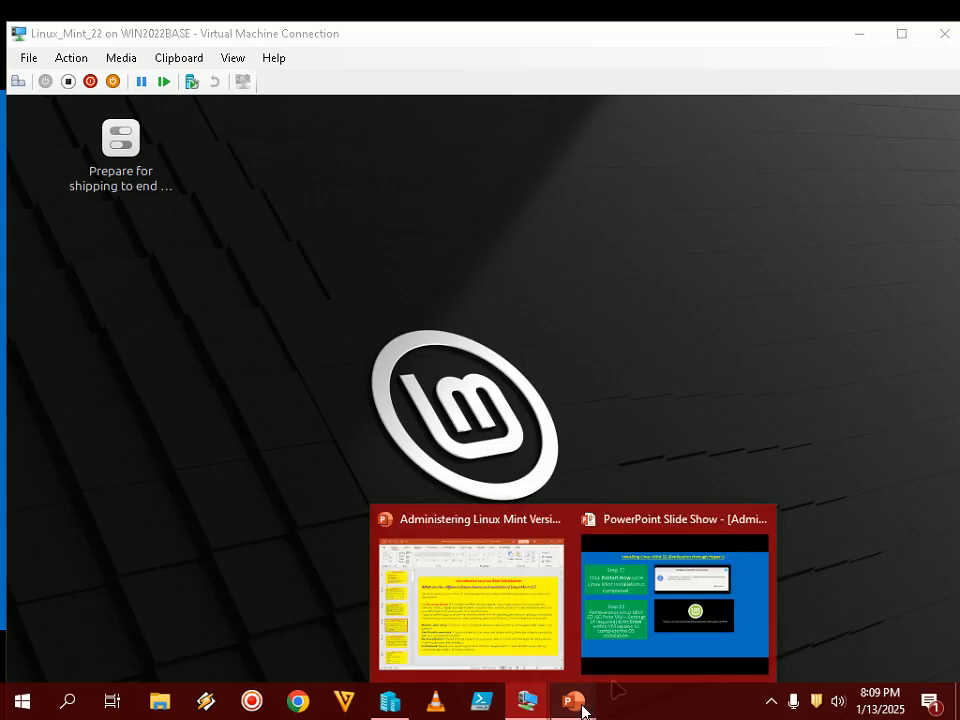
{"action": "left_click", "coordinate": [648, 595]}
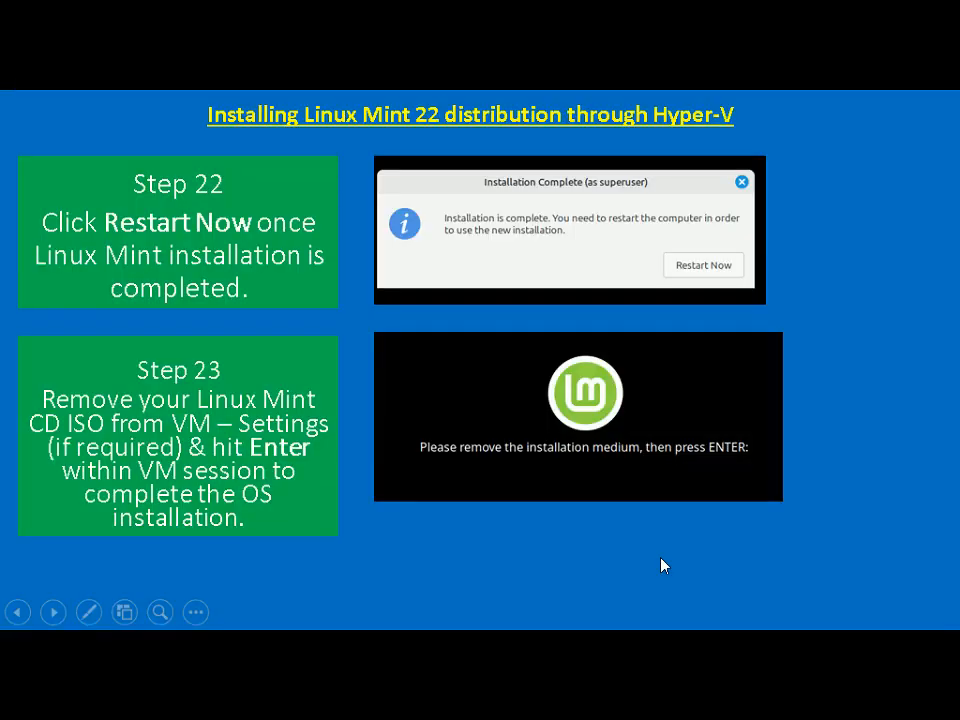
{"action": "left_click", "coordinate": [660, 565]}
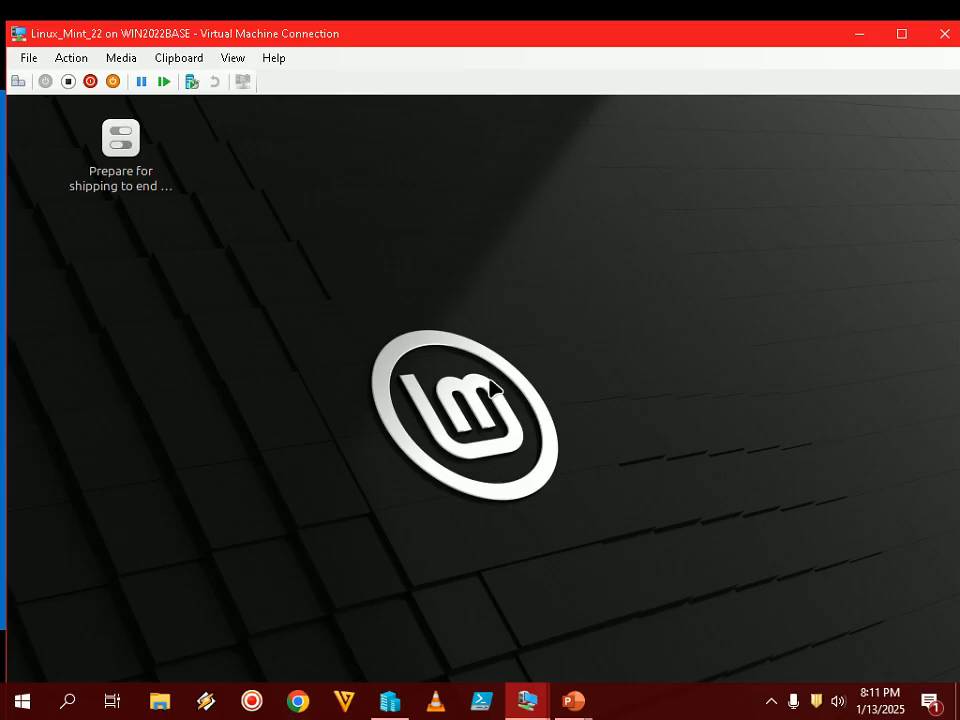
- Make the VM view fill the screen and launch Terminal from the Linux Mint taskbar
{"action": "left_click", "coordinate": [771, 704]}
{"action": "left_click", "coordinate": [727, 711]}
{"action": "double_click", "coordinate": [581, 36]}
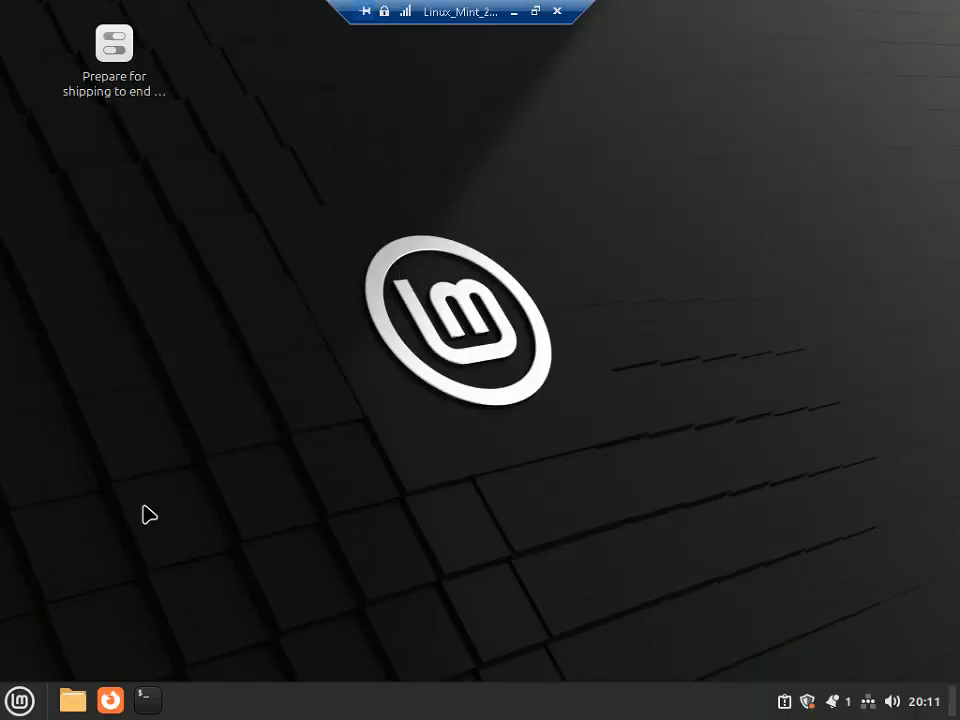
{"action": "left_click", "coordinate": [156, 688]}
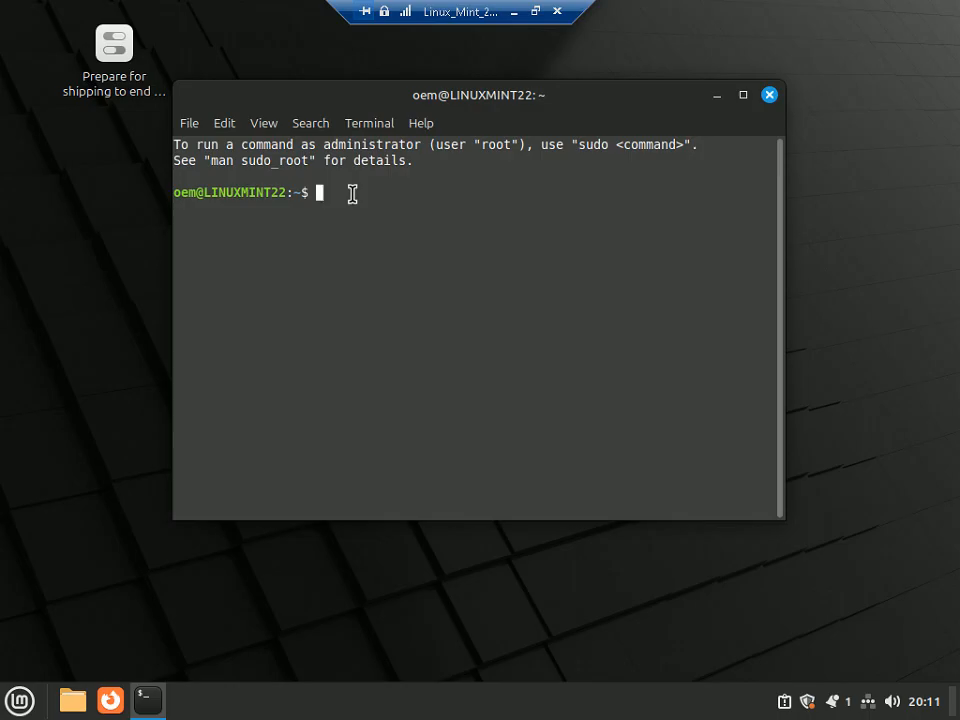
- Run hostnamectl and inspect the output: Linux Mint 22, kernel 6.8.0-38-generic, Virtual Machine hardware model
{"action": "type", "text": "hostname"}
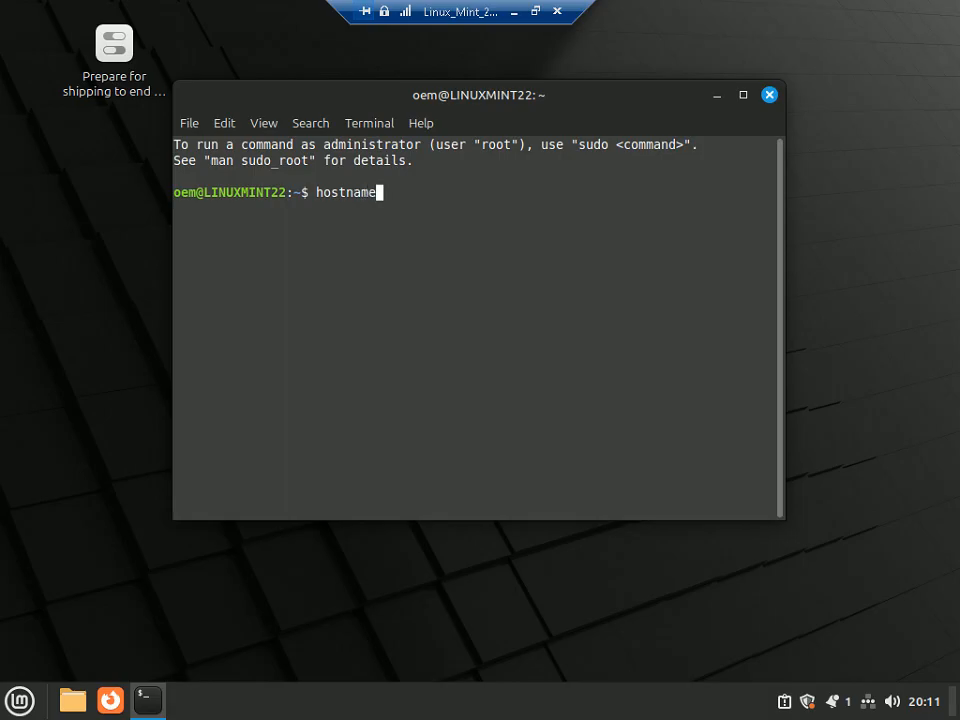
{"action": "type", "text": "ctl"}
{"action": "key", "text": "Return"}
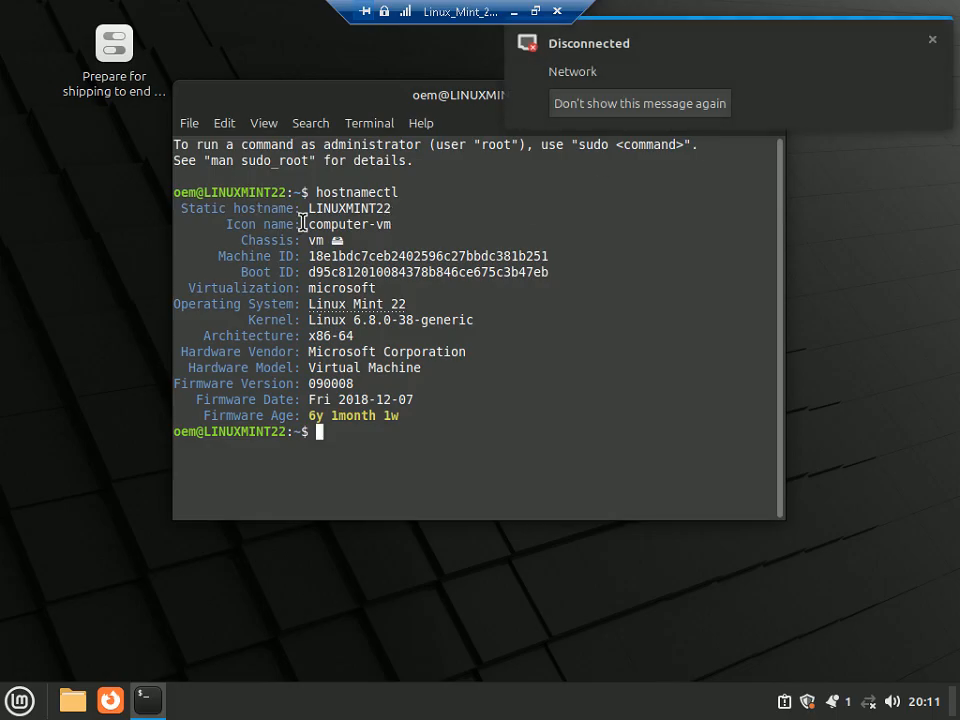
{"action": "left_click", "coordinate": [933, 41]}
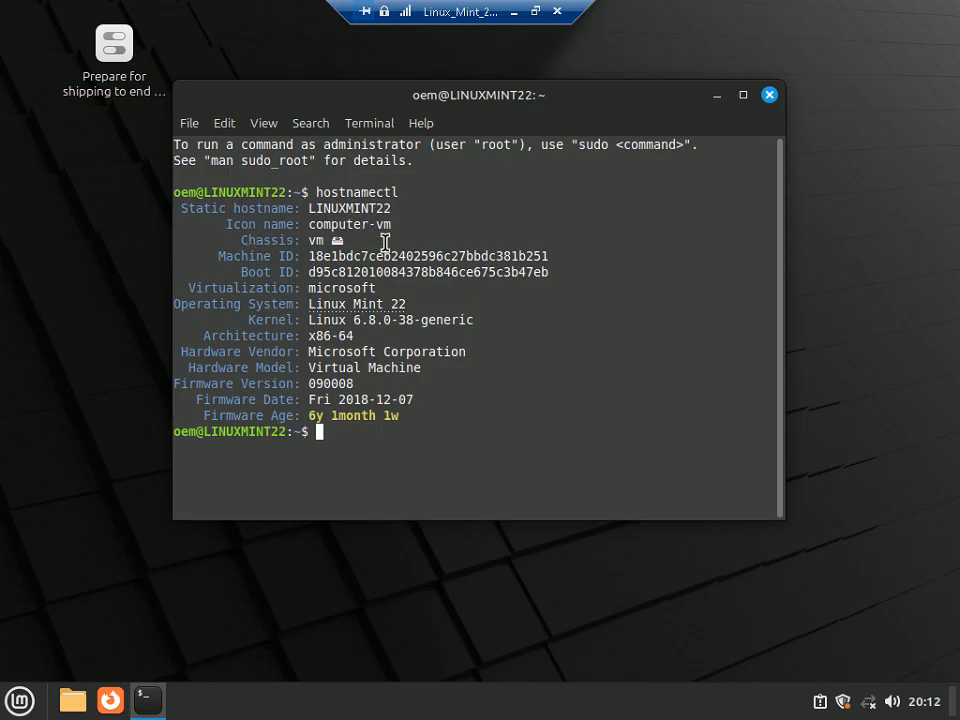
{"action": "double_click", "coordinate": [330, 289]}
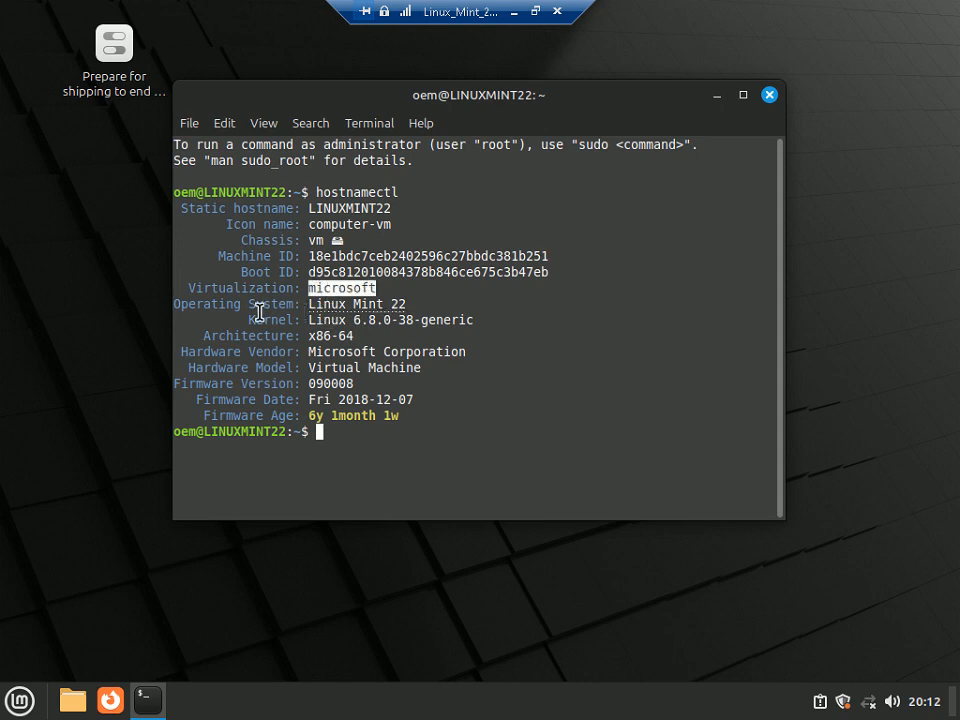
{"action": "left_click", "coordinate": [411, 309]}
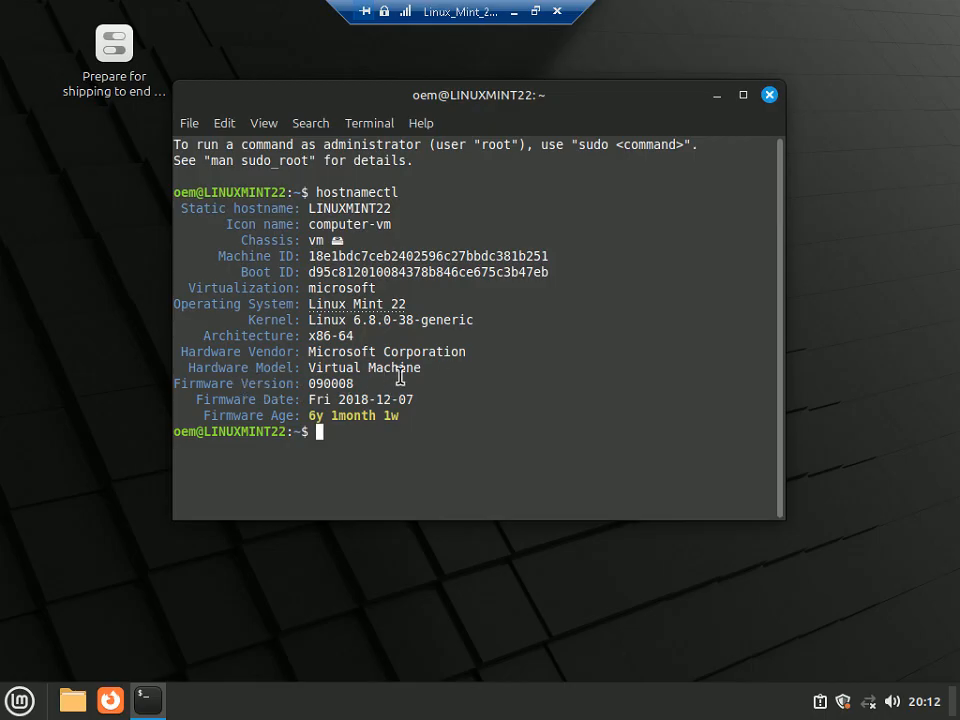
{"action": "left_click_drag", "start_coordinate": [426, 375], "coordinate": [307, 368]}
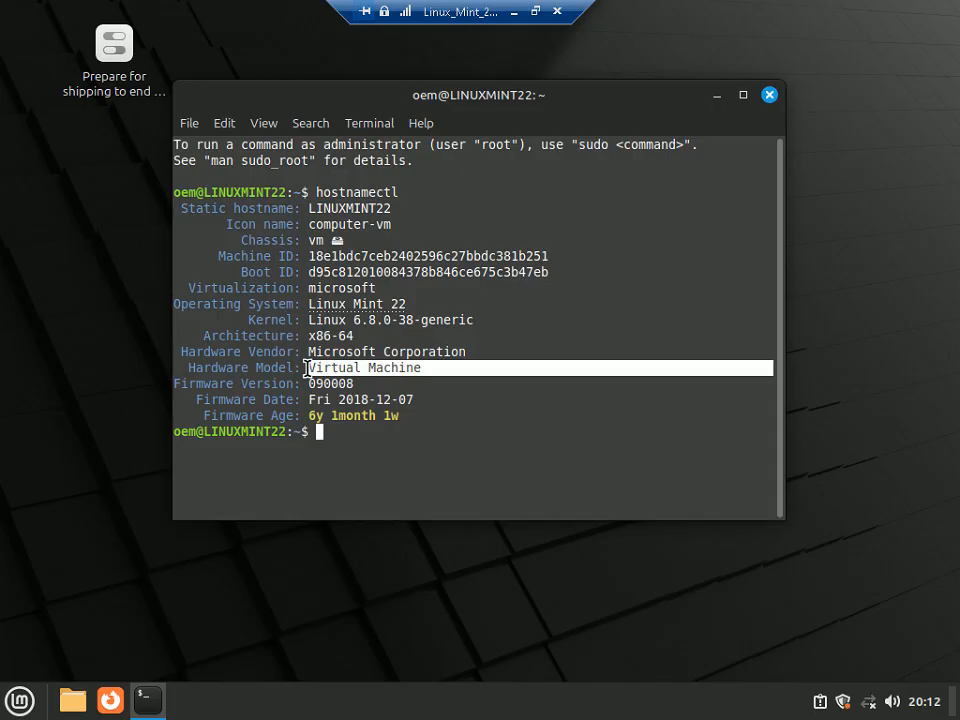
{"action": "left_click", "coordinate": [381, 390]}
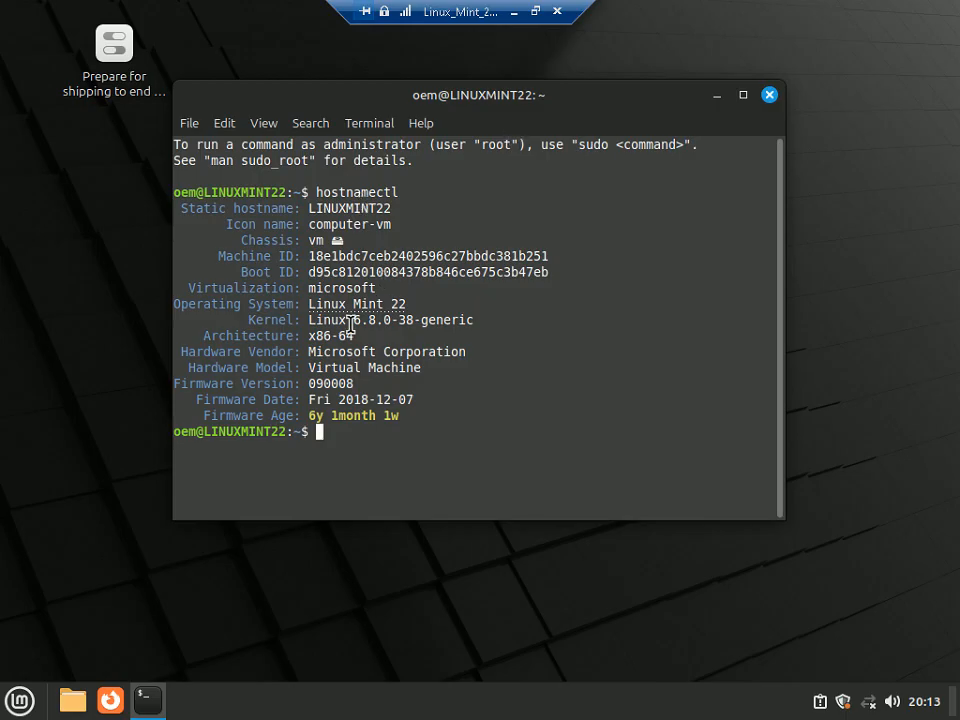
- Leave full screen, close the terminal, and bring the PowerPoint slide show back to the front
{"action": "left_click", "coordinate": [536, 13]}
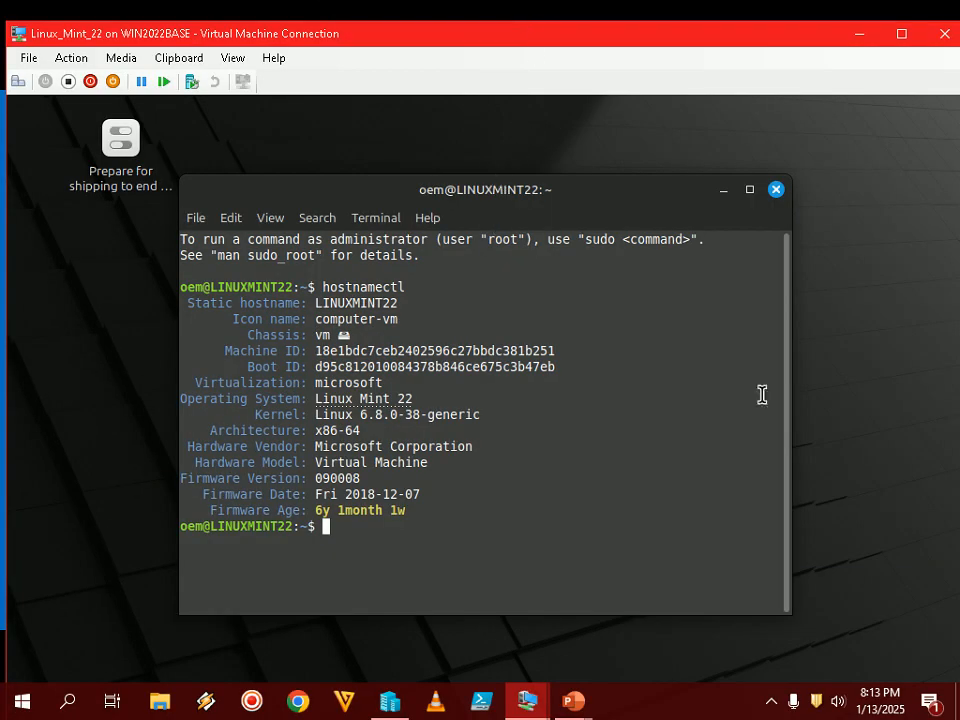
{"action": "left_click", "coordinate": [776, 190]}
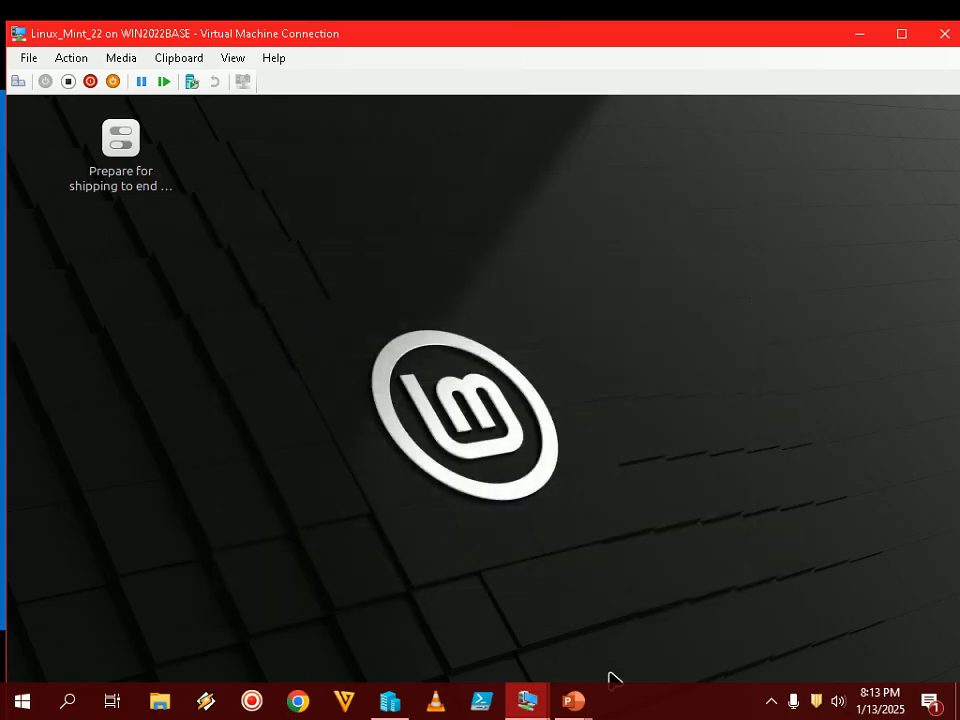
{"action": "left_click", "coordinate": [759, 705]}
{"action": "left_click", "coordinate": [723, 709]}
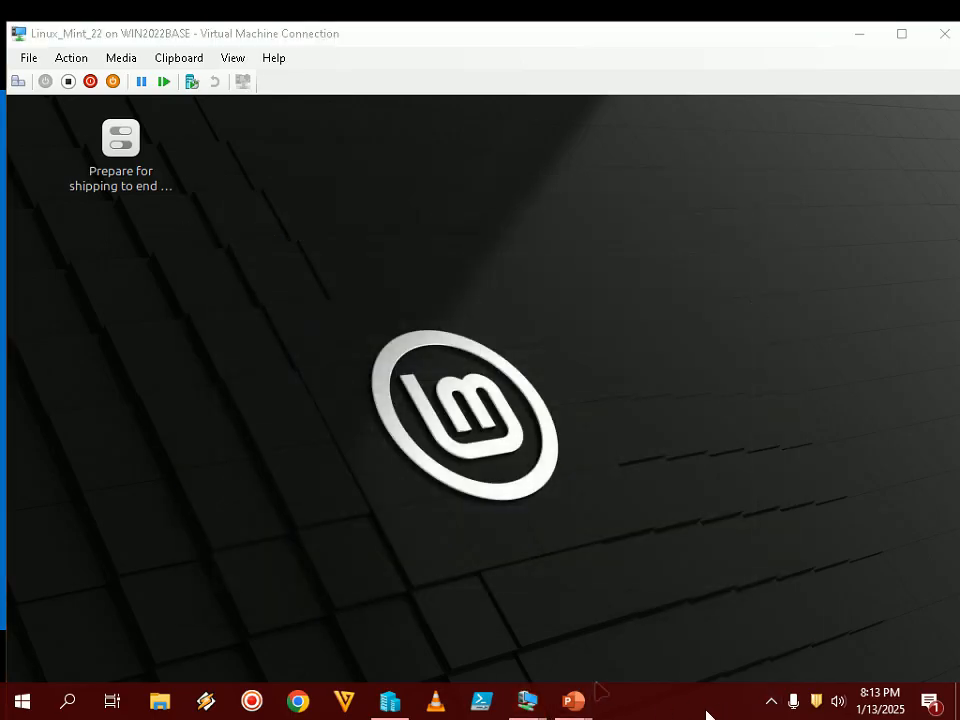
{"action": "mouse_move", "coordinate": [590, 713]}
{"action": "left_click", "coordinate": [640, 590]}
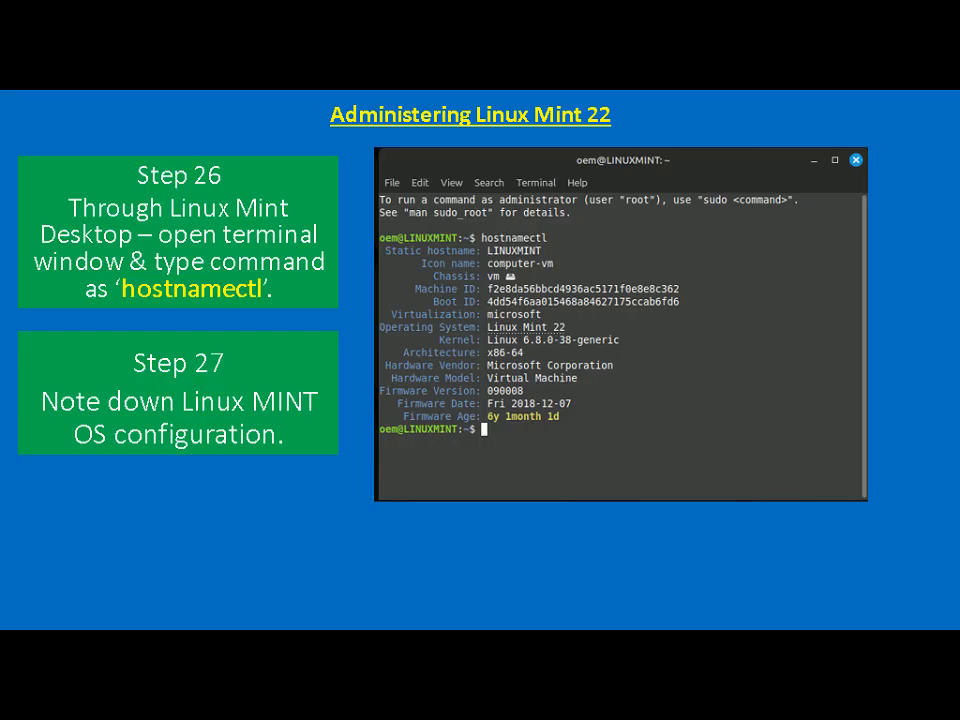
- Advance the slide show to the Step 28 slide on opening Users and Groups
{"action": "key", "text": "Right"}
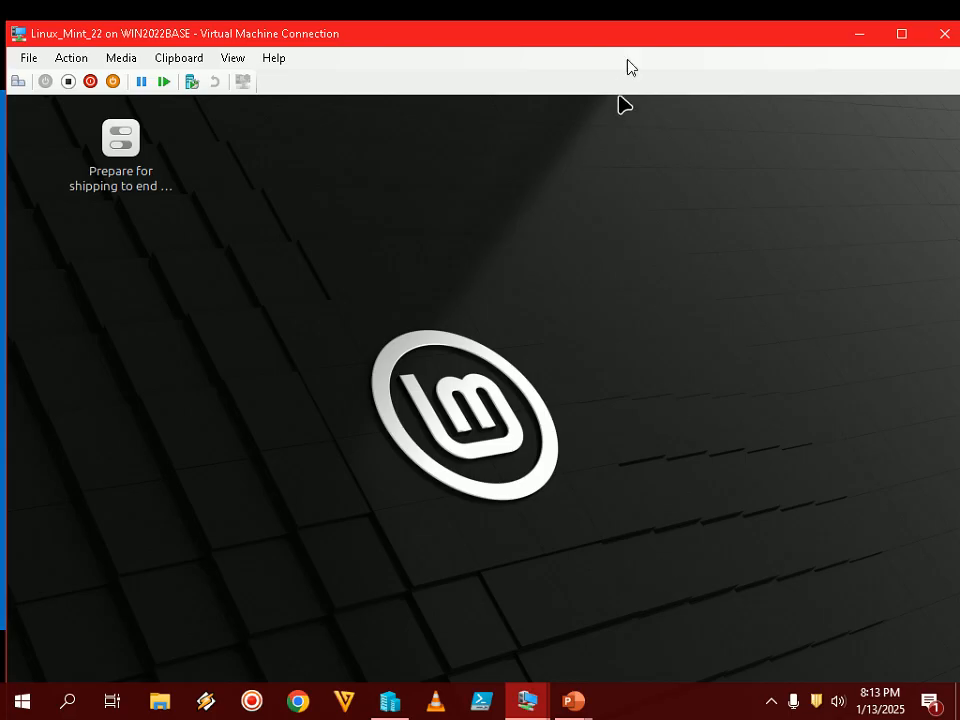
- In full-screen view, search the Mint menu for 'users' and launch Users and Groups
{"action": "double_click", "coordinate": [643, 51]}
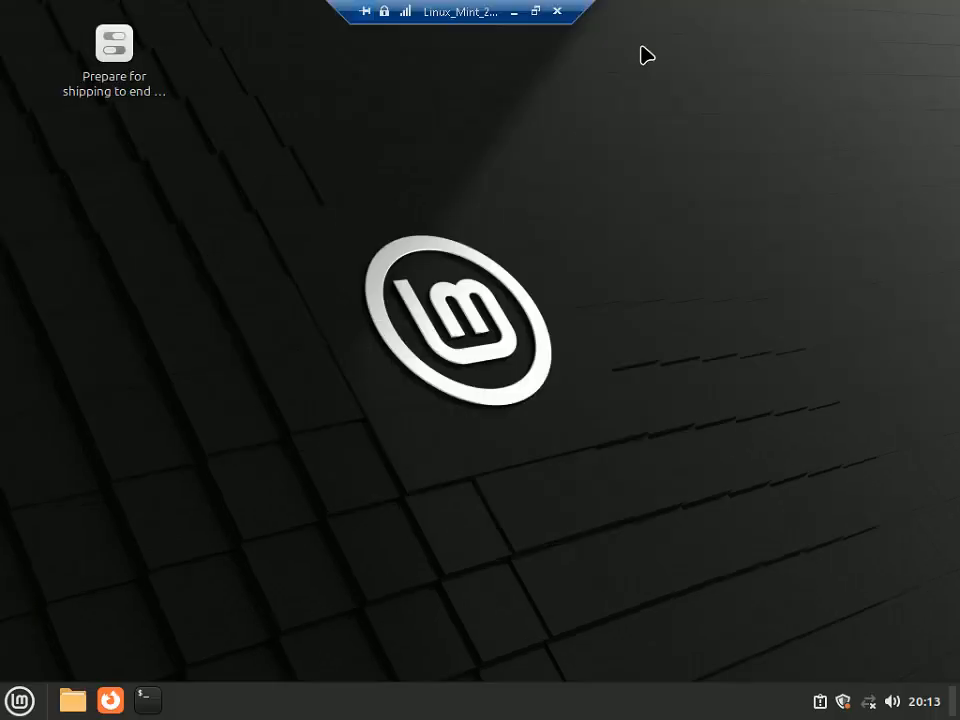
{"action": "left_click", "coordinate": [16, 702]}
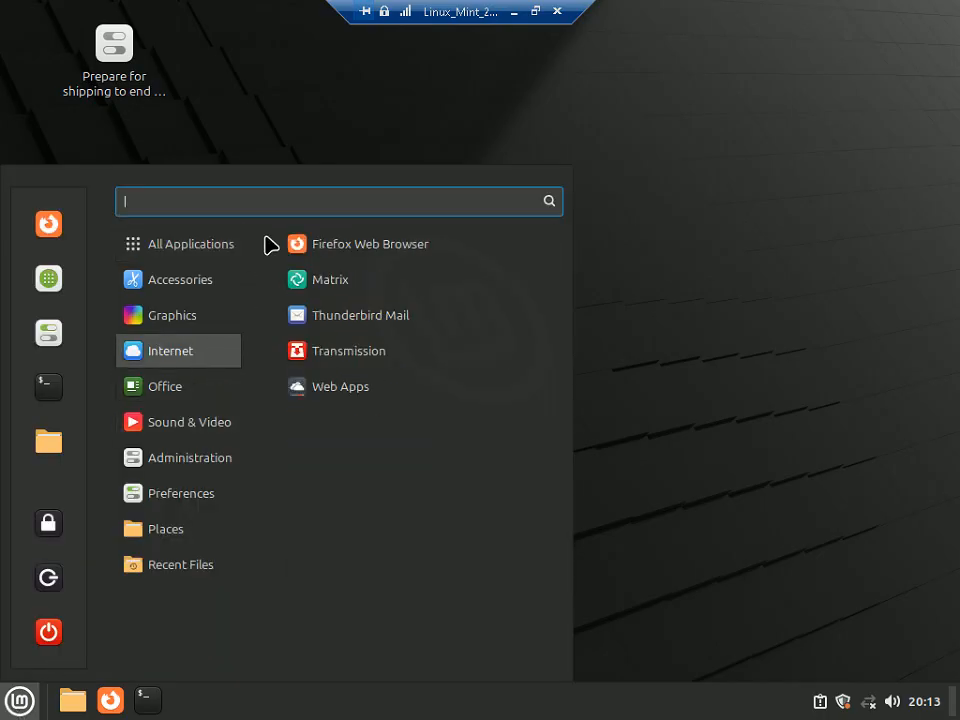
{"action": "left_click", "coordinate": [17, 700]}
{"action": "left_click", "coordinate": [17, 702]}
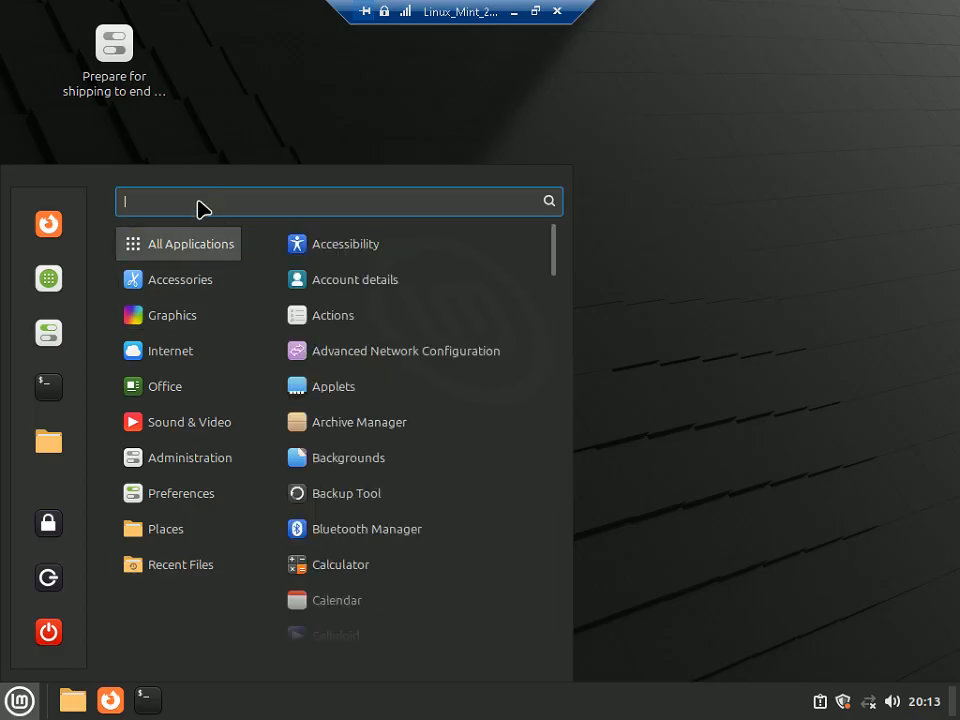
{"action": "type", "text": "users"}
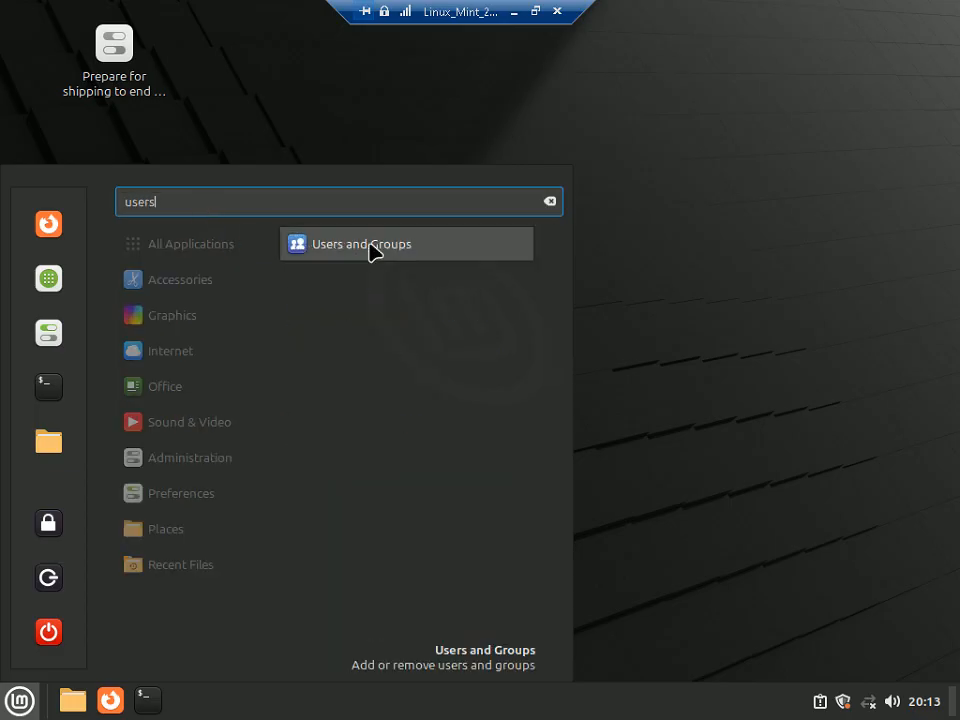
{"action": "left_click", "coordinate": [350, 250]}
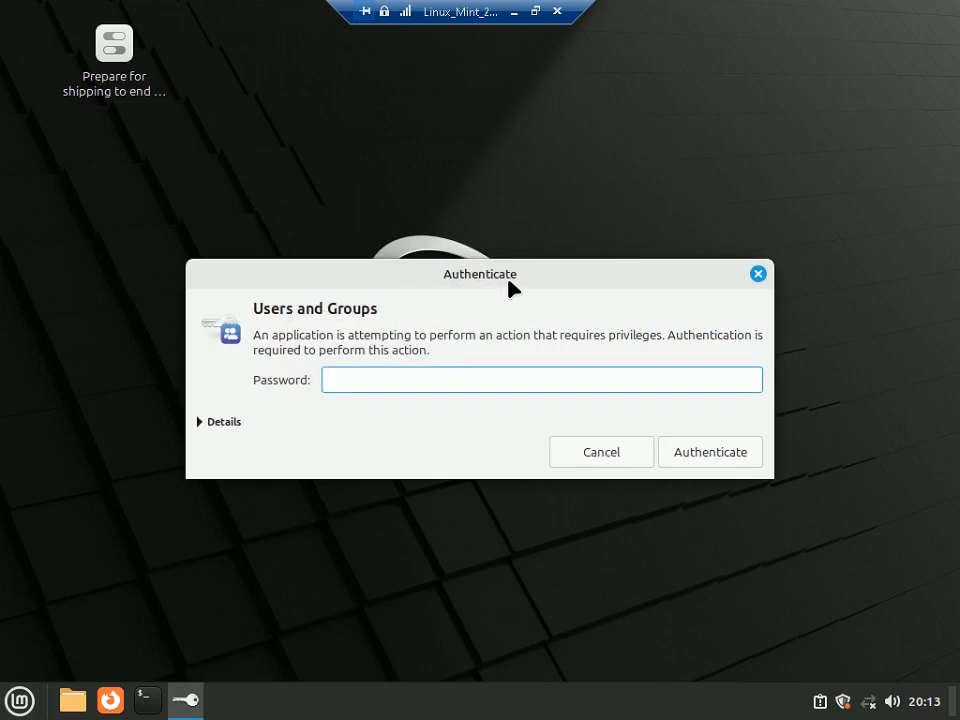
- Exit full screen, reposition the Authenticate dialog, and authenticate with the account password
{"action": "left_click", "coordinate": [536, 12]}
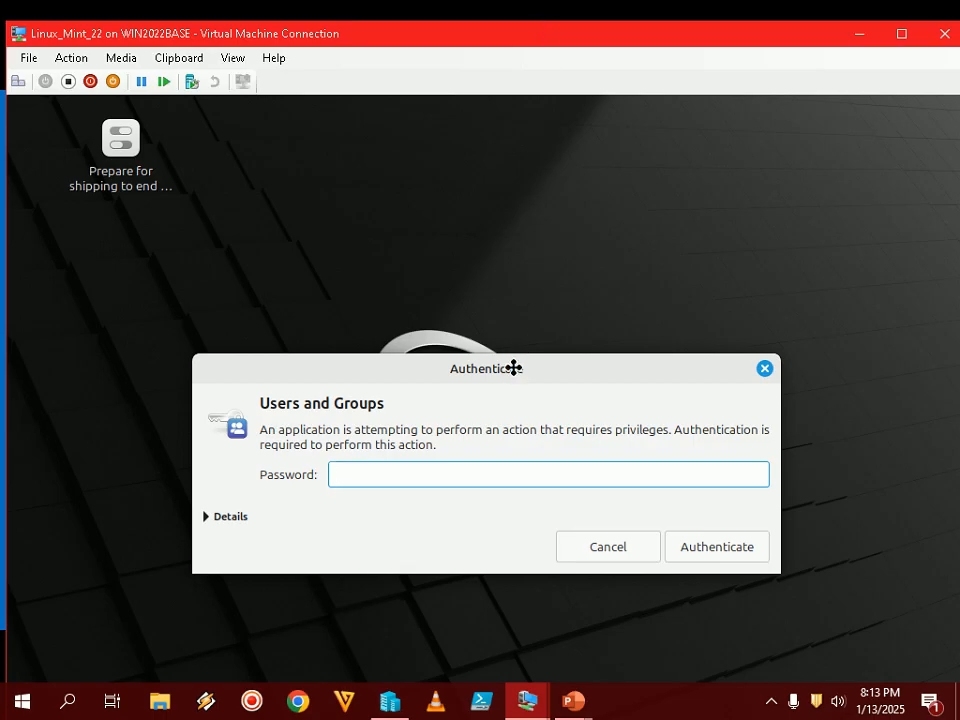
{"action": "left_click_drag", "start_coordinate": [514, 368], "coordinate": [505, 281]}
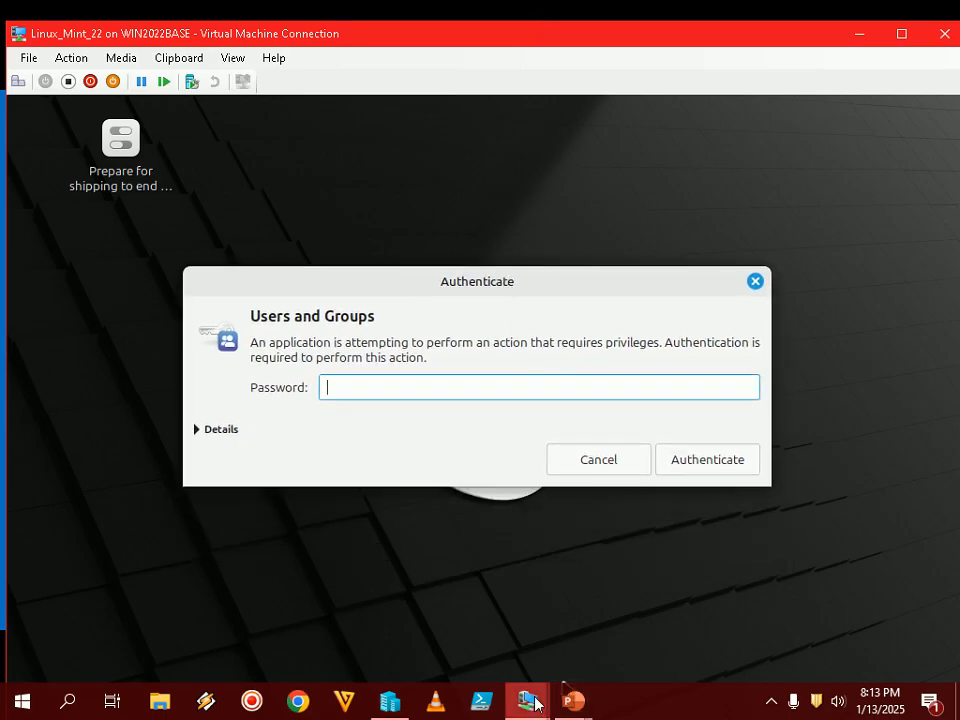
{"action": "mouse_move", "coordinate": [587, 703]}
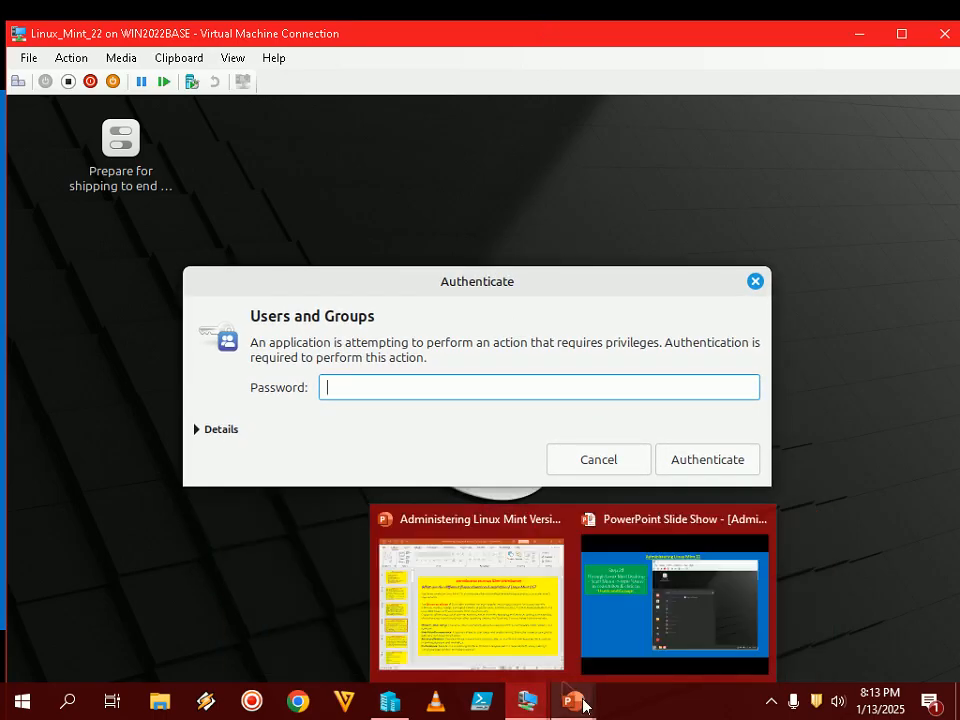
{"action": "left_click", "coordinate": [654, 628]}
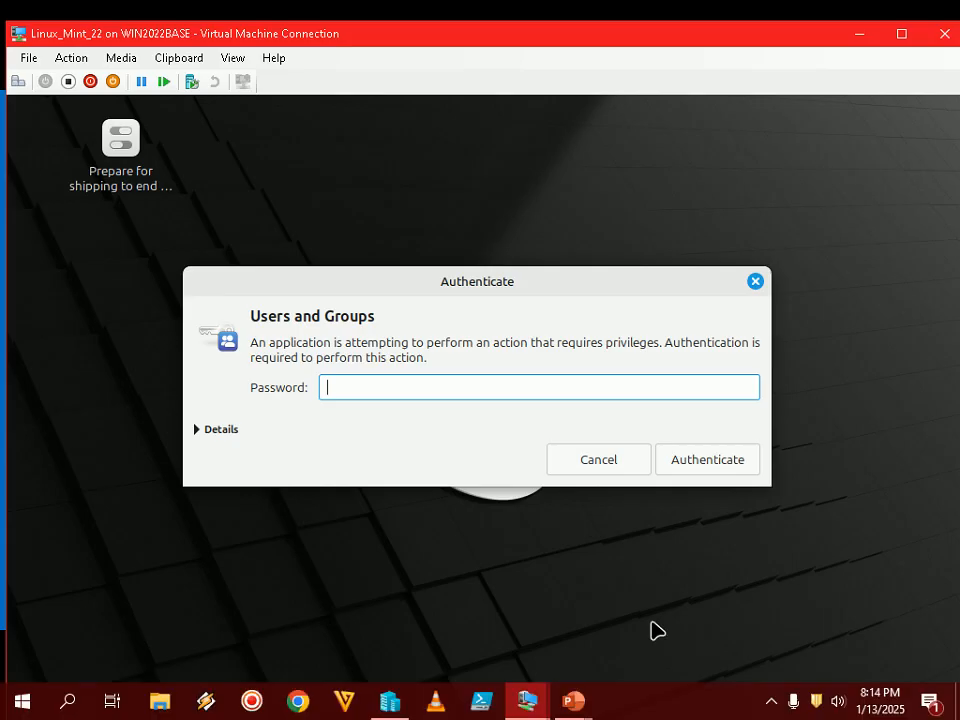
{"action": "type", "text": "••"}
{"action": "left_click", "coordinate": [735, 467]}
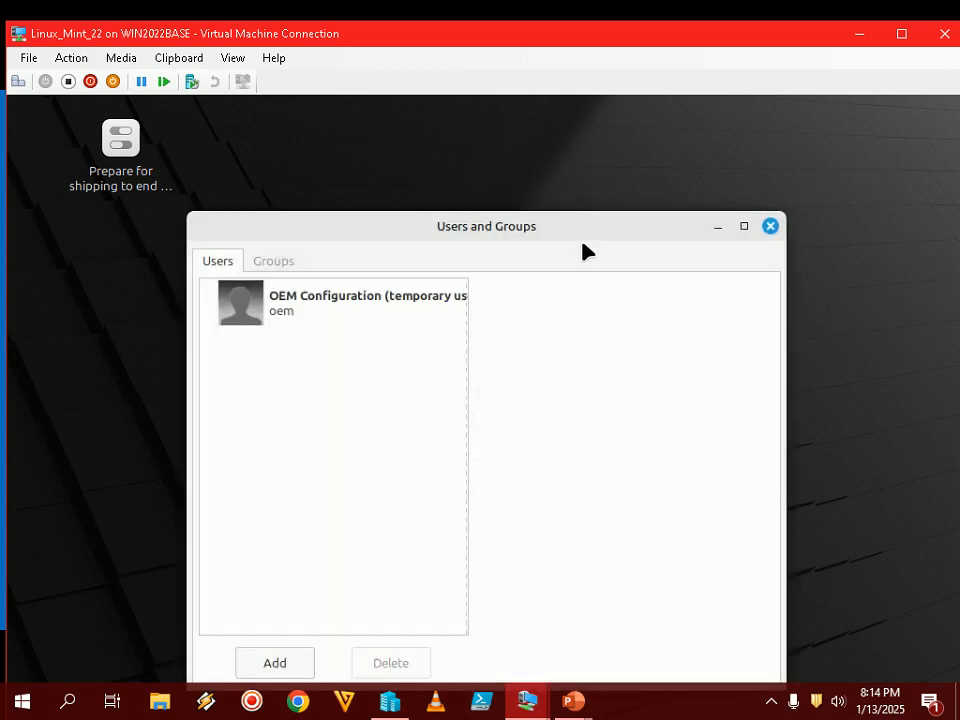
- Move the Users and Groups window into view and select the OEM Configuration user to see its details
{"action": "left_click_drag", "start_coordinate": [596, 233], "coordinate": [572, 182]}
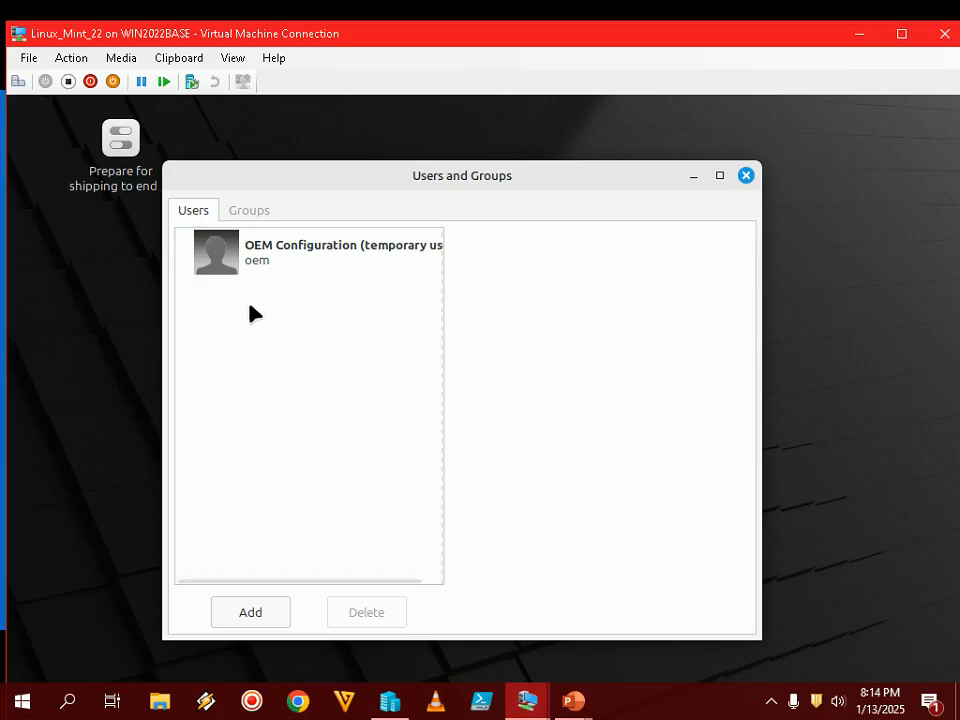
{"action": "left_click", "coordinate": [285, 261]}
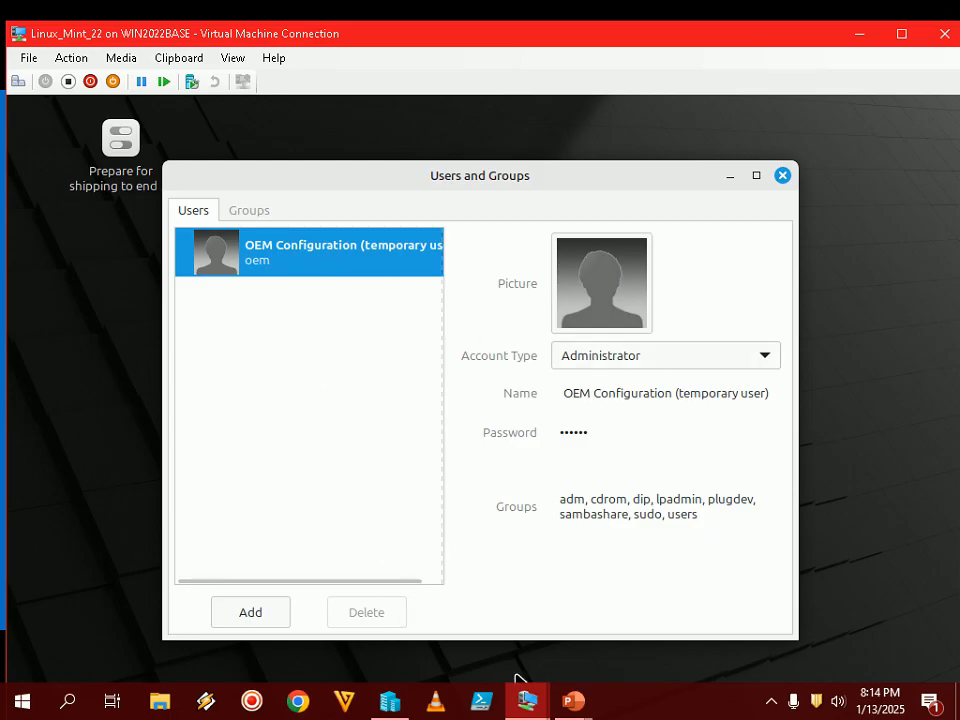
{"action": "left_click", "coordinate": [573, 703]}
- Advance the tutorial slides and click Add in Users and Groups to open the new-account dialog
{"action": "left_click", "coordinate": [681, 598]}
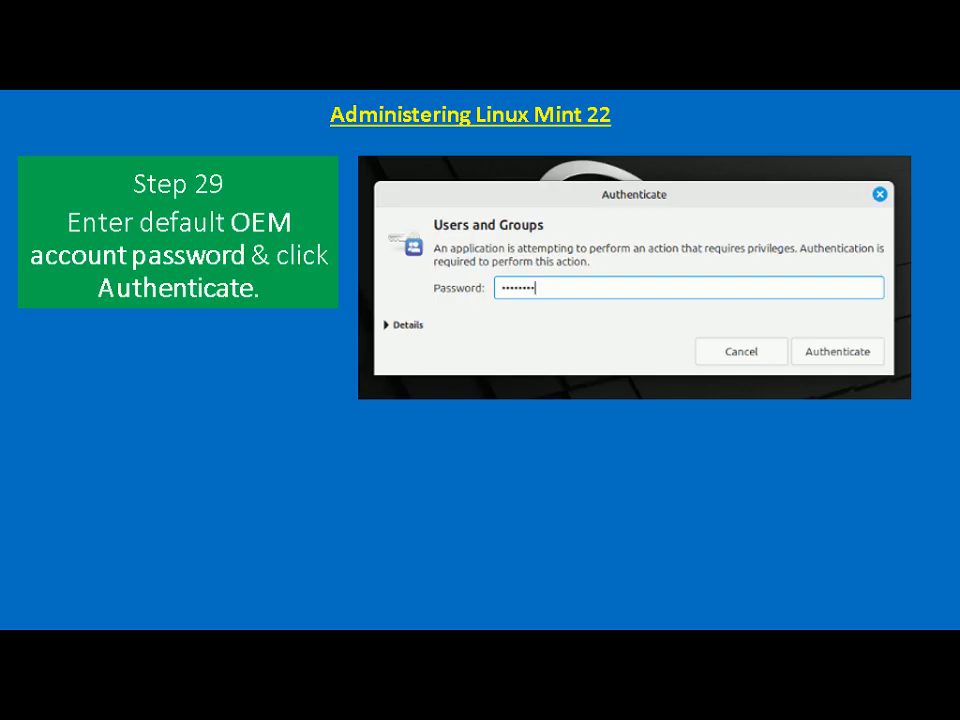
{"action": "key", "text": "Right"}
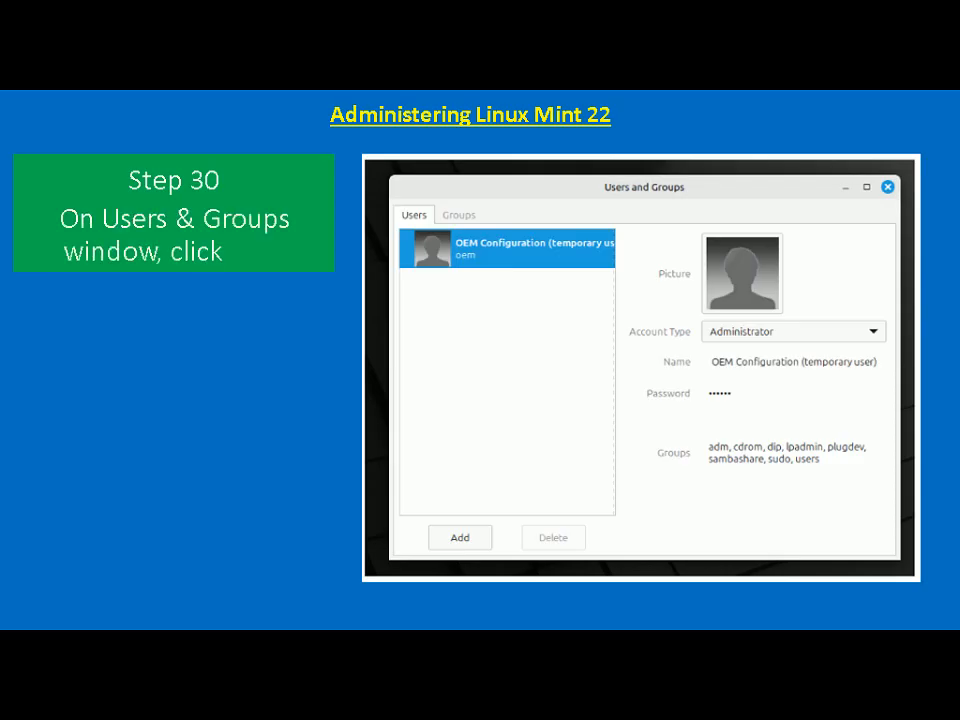
{"action": "key", "text": "alt+Tab"}
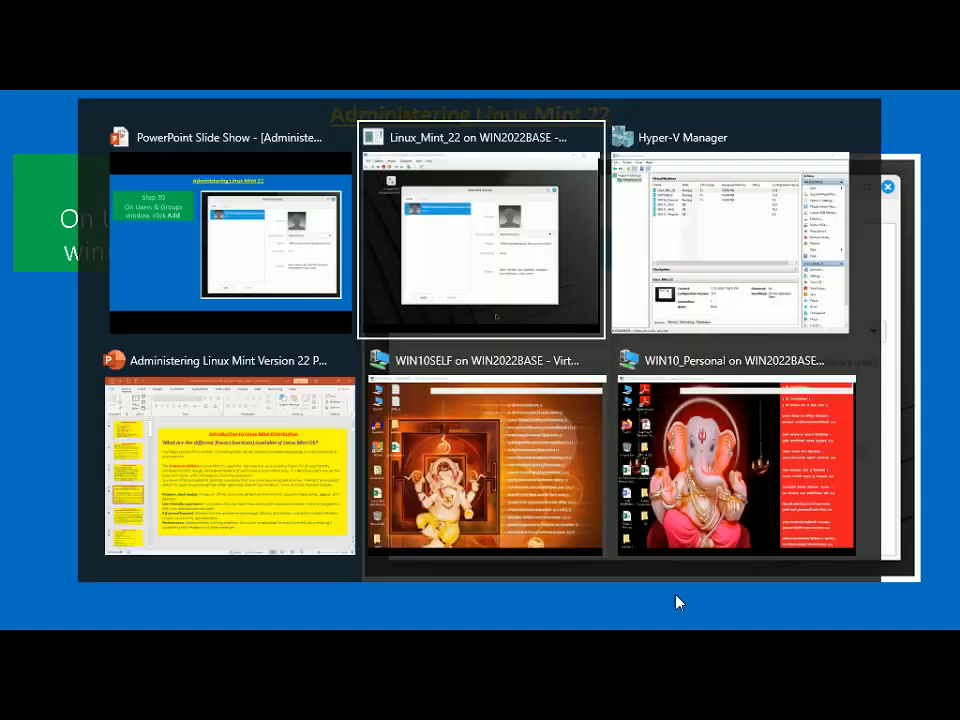
{"action": "left_click", "coordinate": [252, 612]}
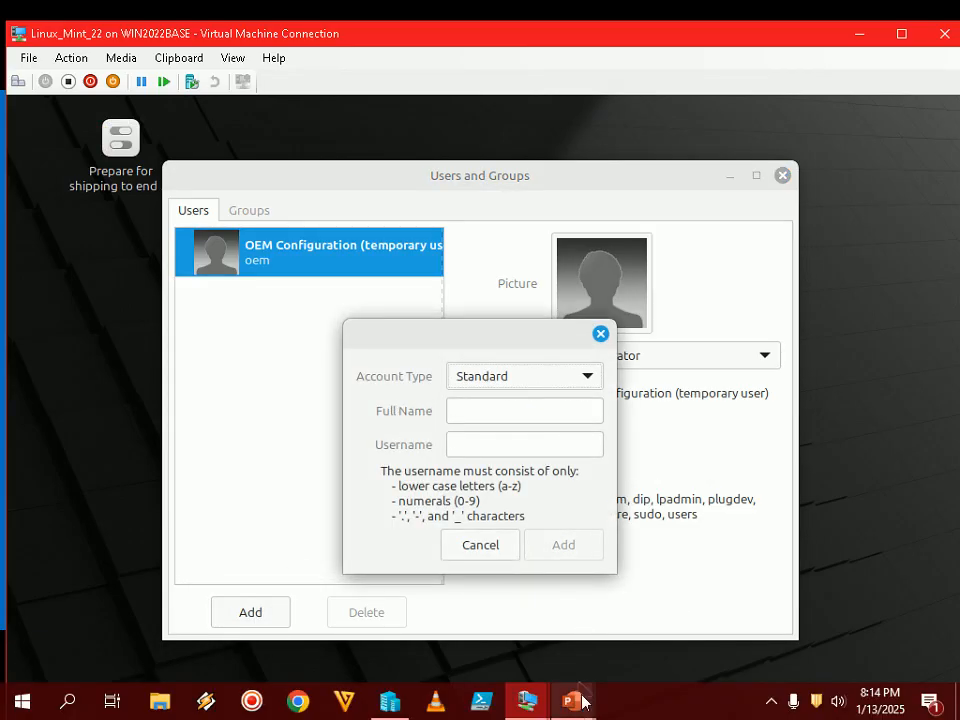
{"action": "mouse_move", "coordinate": [574, 700]}
{"action": "left_click", "coordinate": [671, 617]}
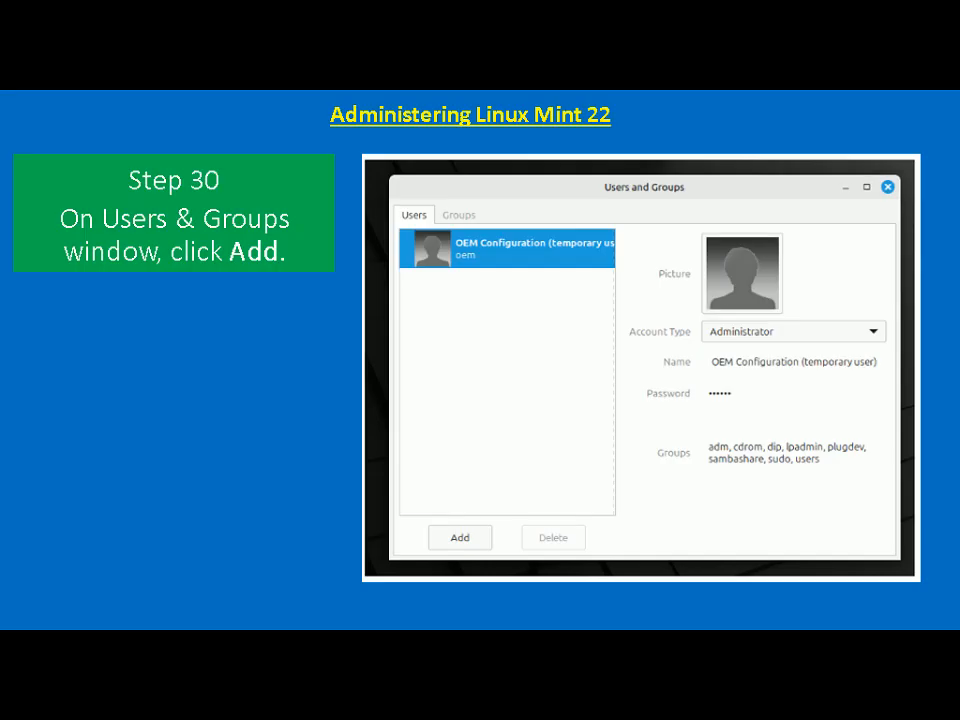
{"action": "key", "text": "Right"}
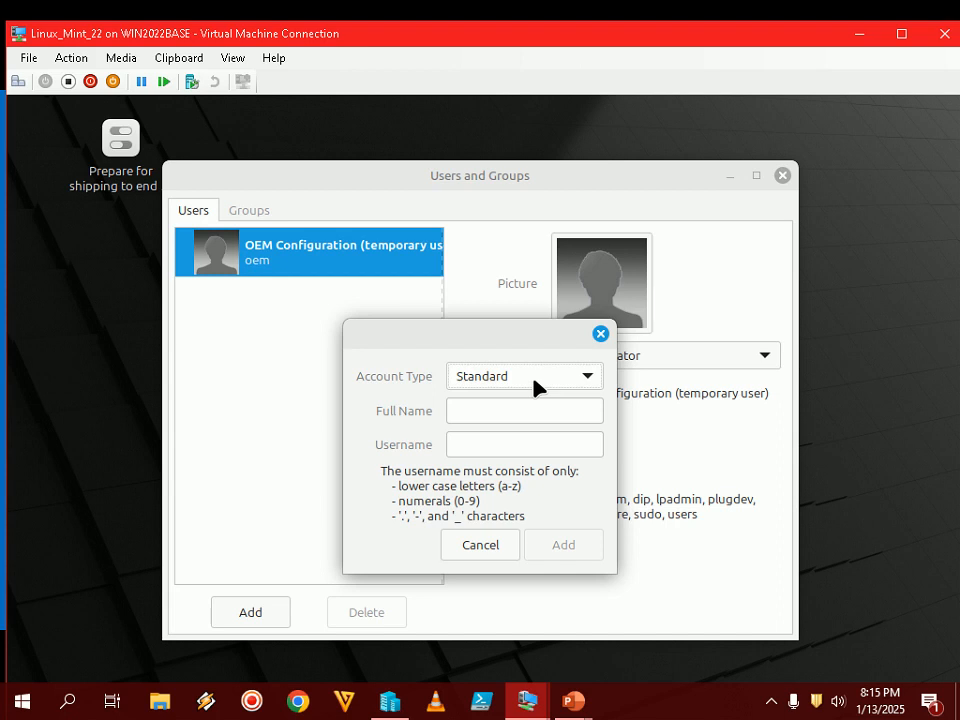
- Fill in the new account: type Administrator, full name LINUXMINT, username linuxadmin
{"action": "left_click", "coordinate": [535, 387]}
{"action": "left_click", "coordinate": [497, 412]}
{"action": "left_click", "coordinate": [493, 411]}
{"action": "type", "text": "L"}
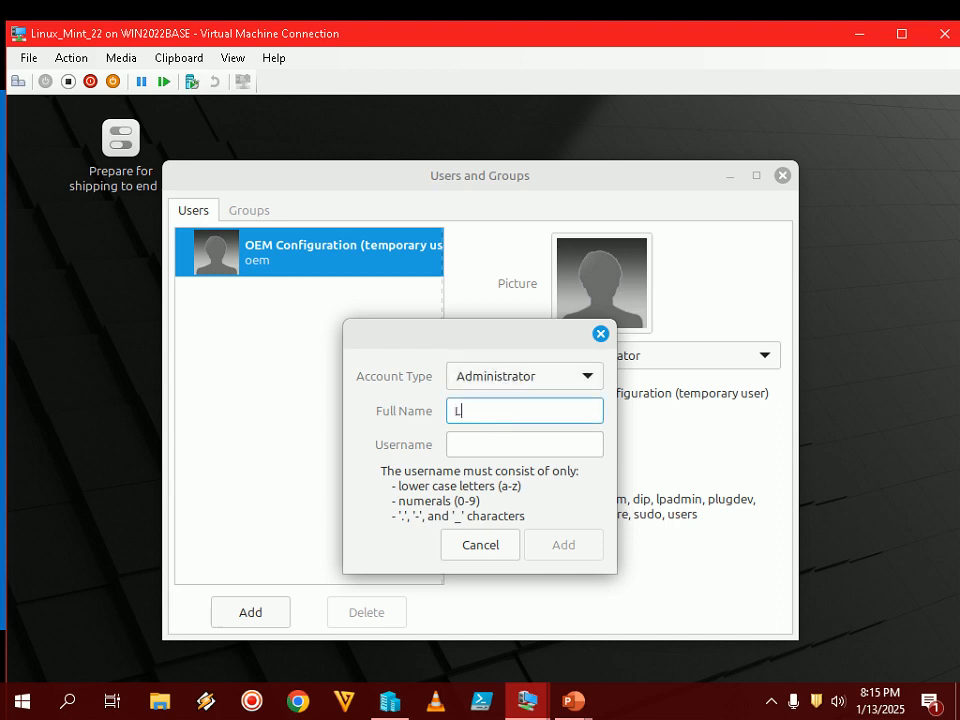
{"action": "type", "text": "INUXMINT"}
{"action": "left_click", "coordinate": [512, 444]}
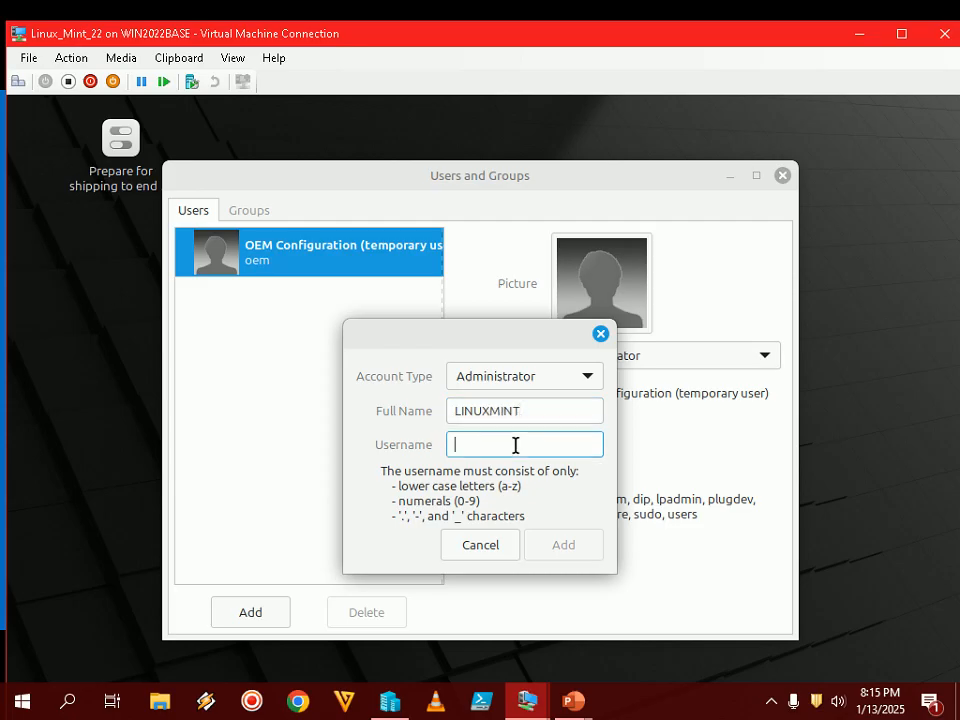
{"action": "type", "text": "linuxadmin"}
{"action": "left_click", "coordinate": [515, 412]}
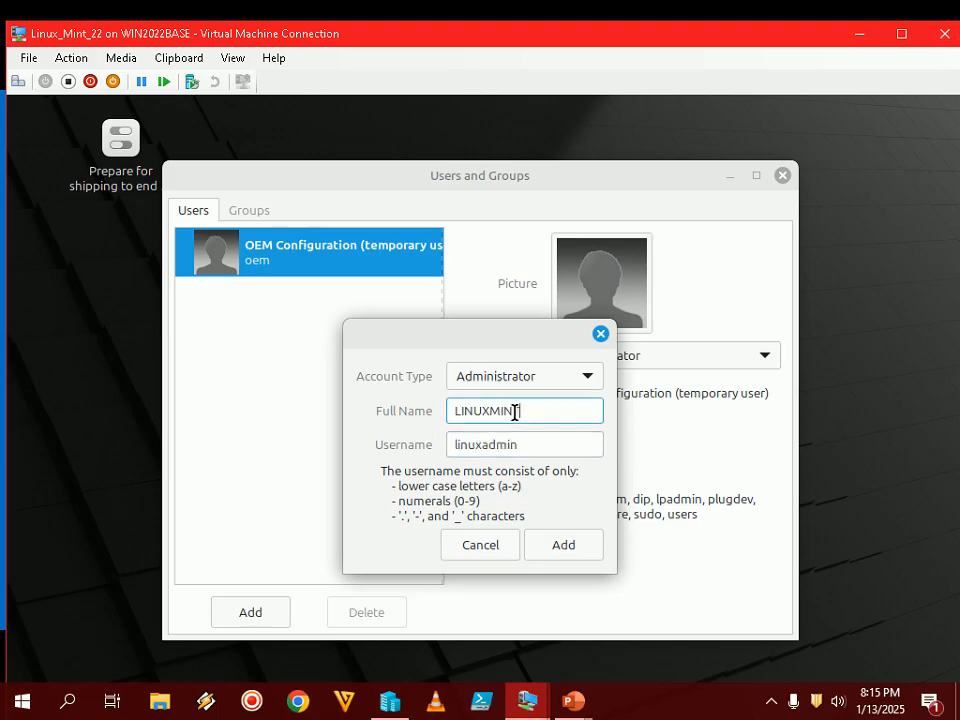
{"action": "left_click_drag", "start_coordinate": [515, 412], "coordinate": [420, 412]}
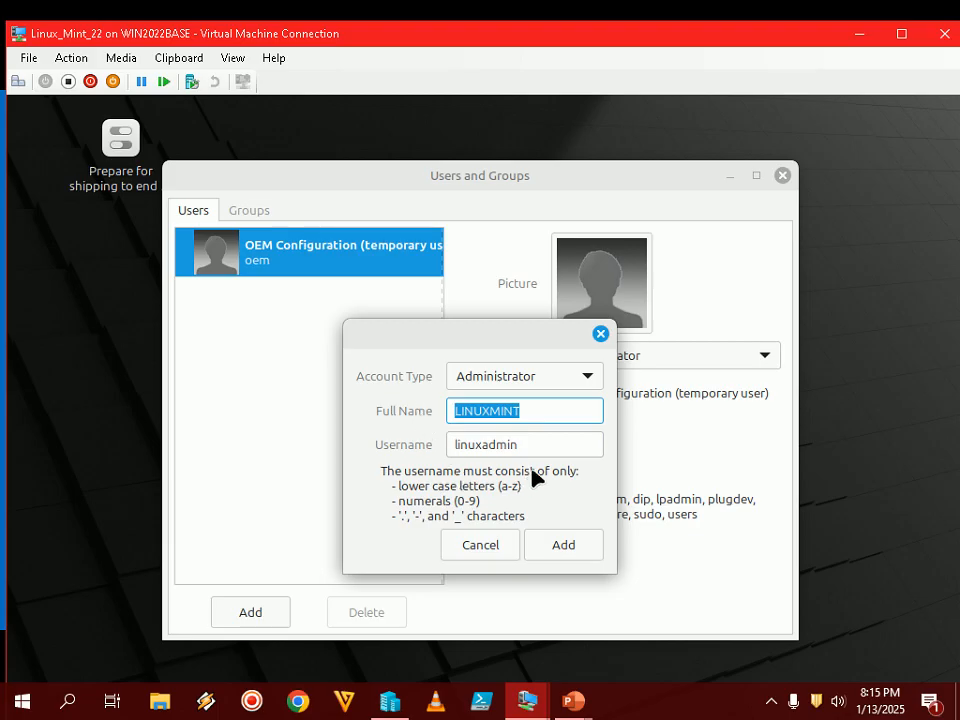
{"action": "left_click_drag", "start_coordinate": [527, 444], "coordinate": [390, 441]}
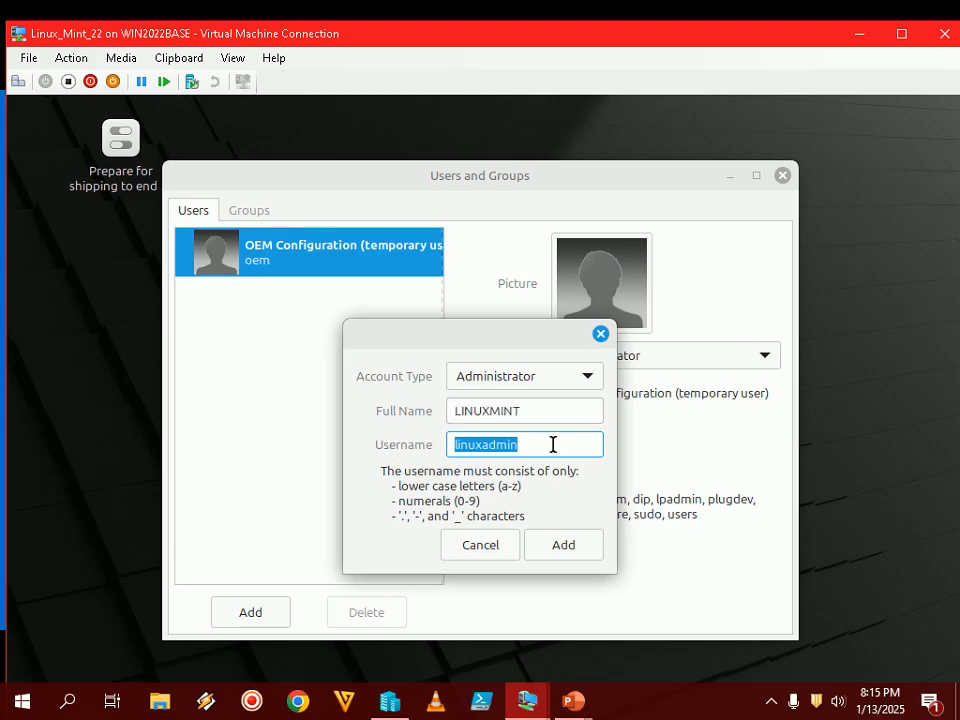
- Create the LINUXMINT account, select it to view its details, and return to the slide show
{"action": "left_click", "coordinate": [586, 553]}
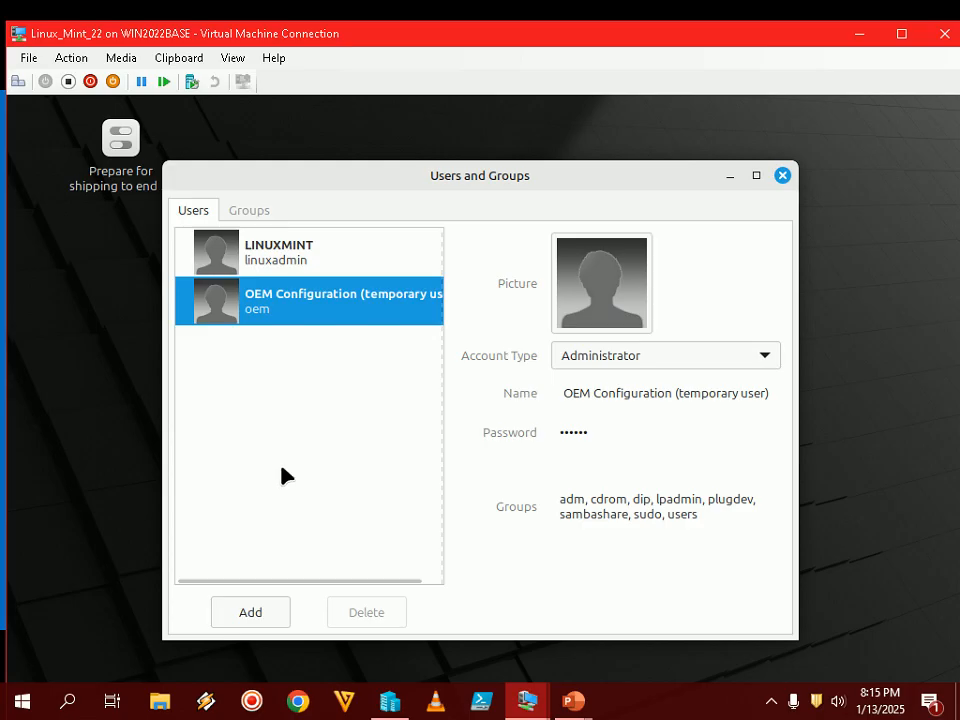
{"action": "left_click", "coordinate": [276, 268]}
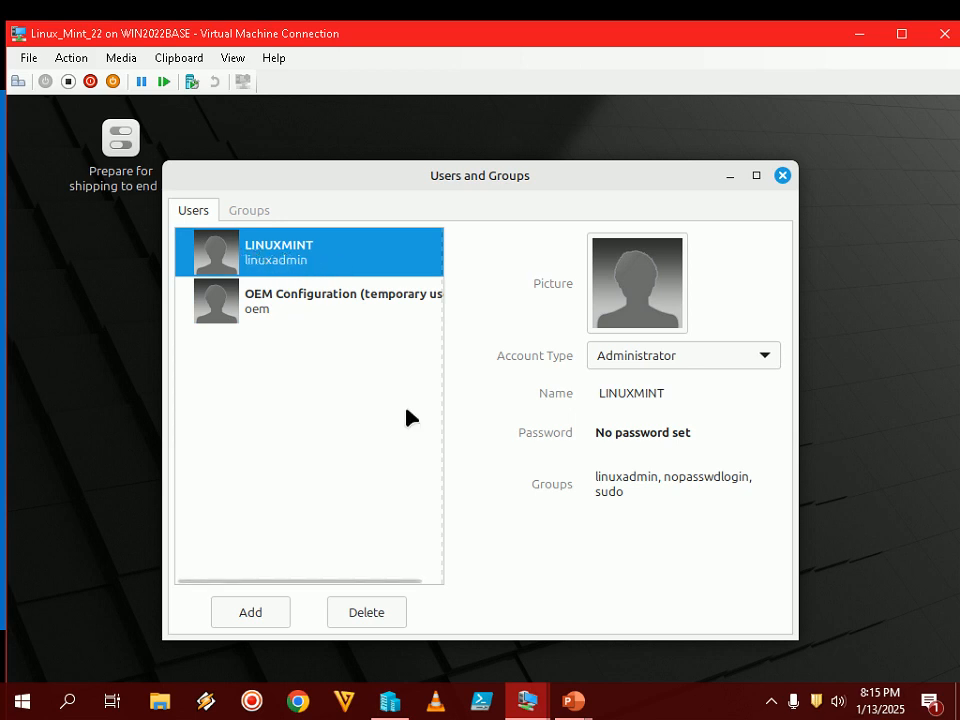
{"action": "mouse_move", "coordinate": [573, 700]}
{"action": "left_click", "coordinate": [672, 598]}
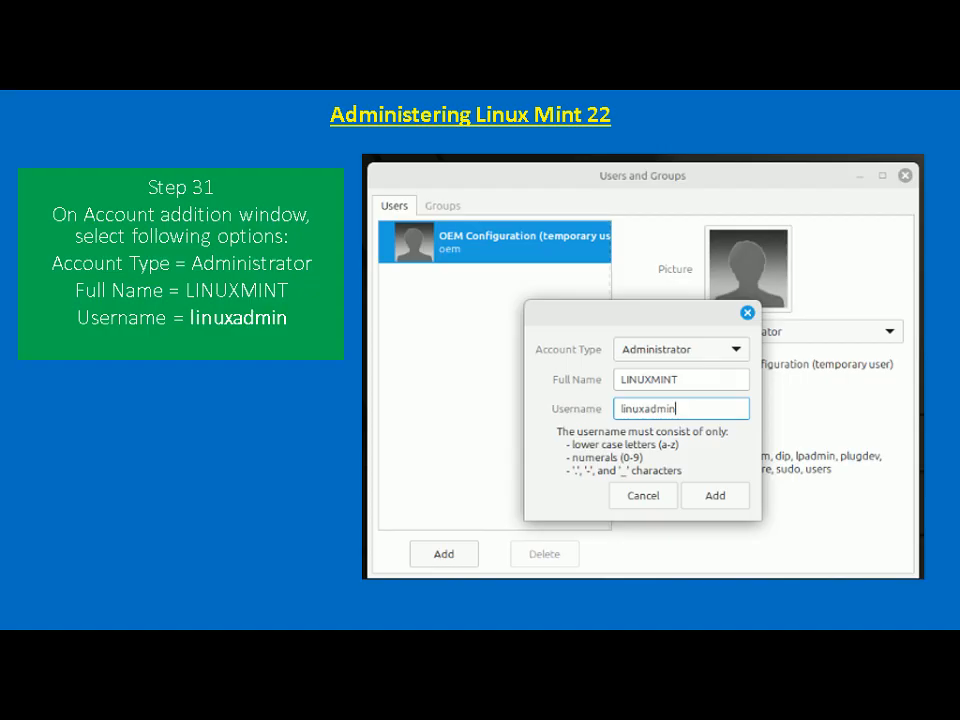
- Check the VM, then finish the Step 31 slide's 'Click Add' line and advance to Step 32
{"action": "key", "text": "alt+Tab"}
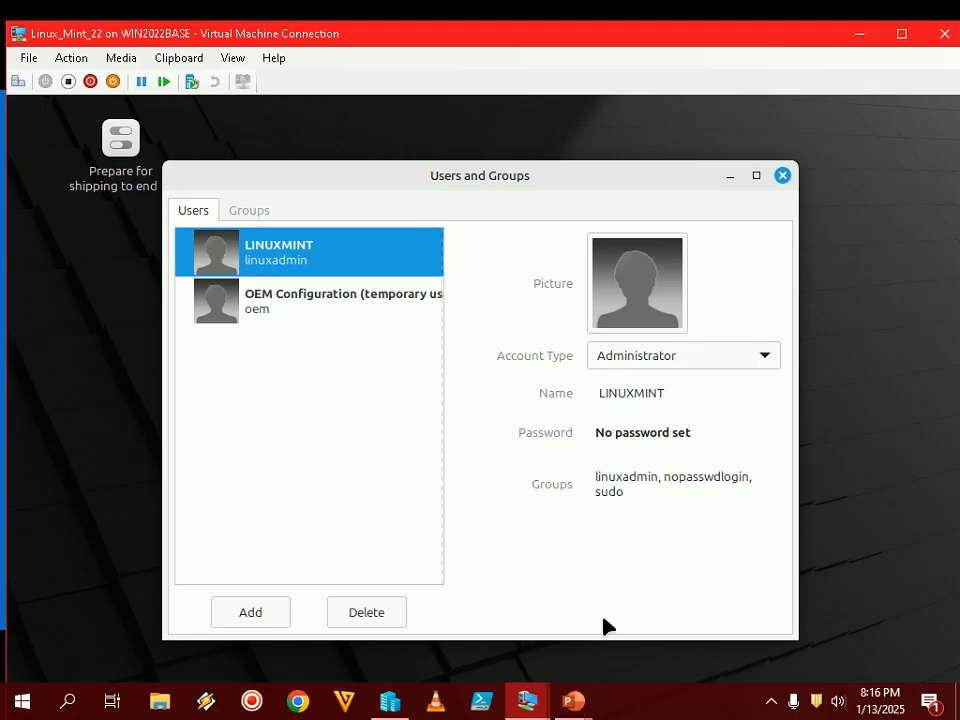
{"action": "mouse_move", "coordinate": [591, 696]}
{"action": "left_click", "coordinate": [671, 606]}
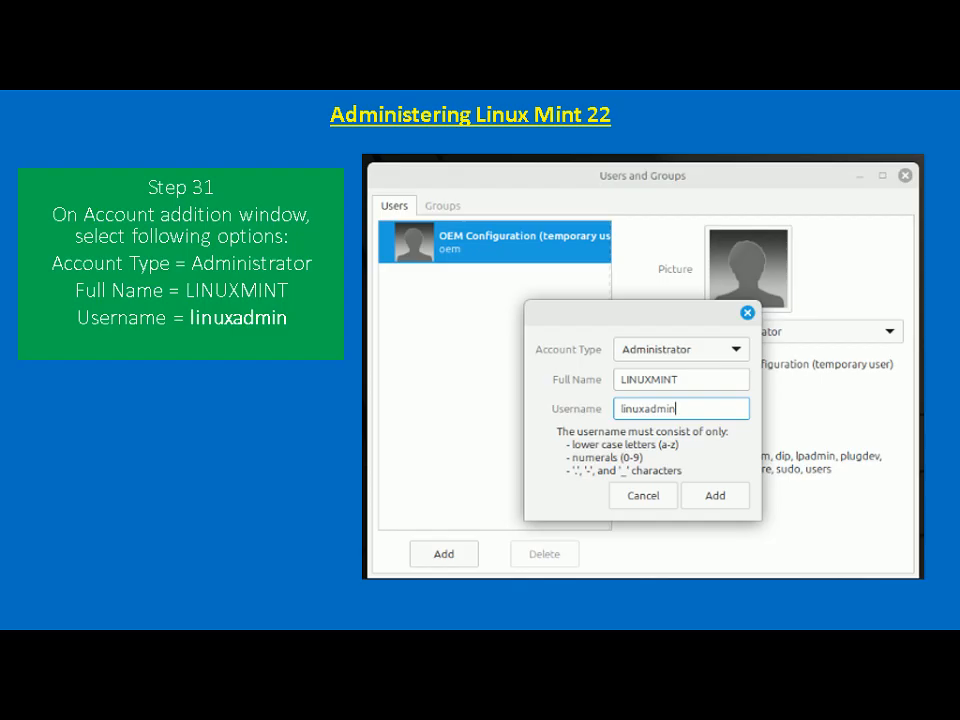
{"action": "key", "text": "Right"}
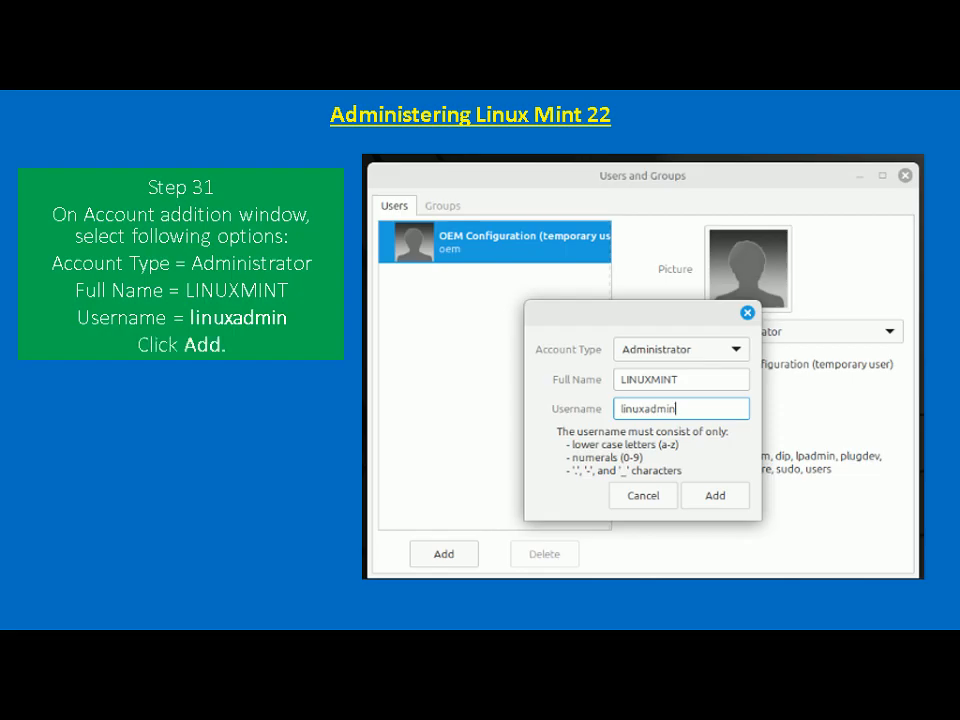
{"action": "key", "text": "Right"}
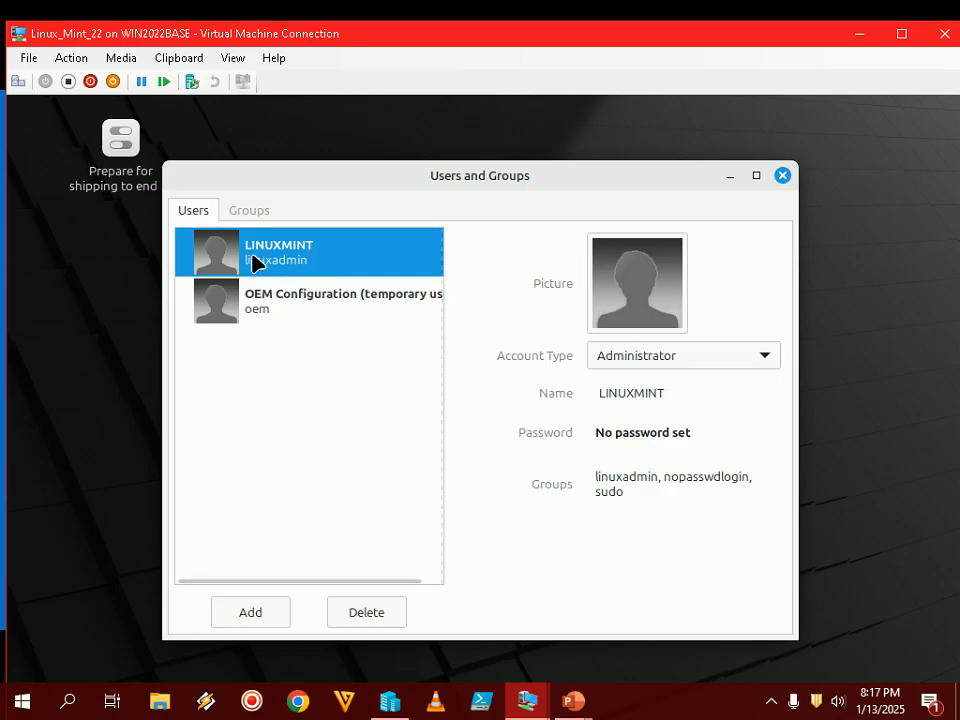
- Open Change Password for LINUXMINT from its 'No password set' field, then call up PowerPoint's previews
{"action": "left_click", "coordinate": [680, 436]}
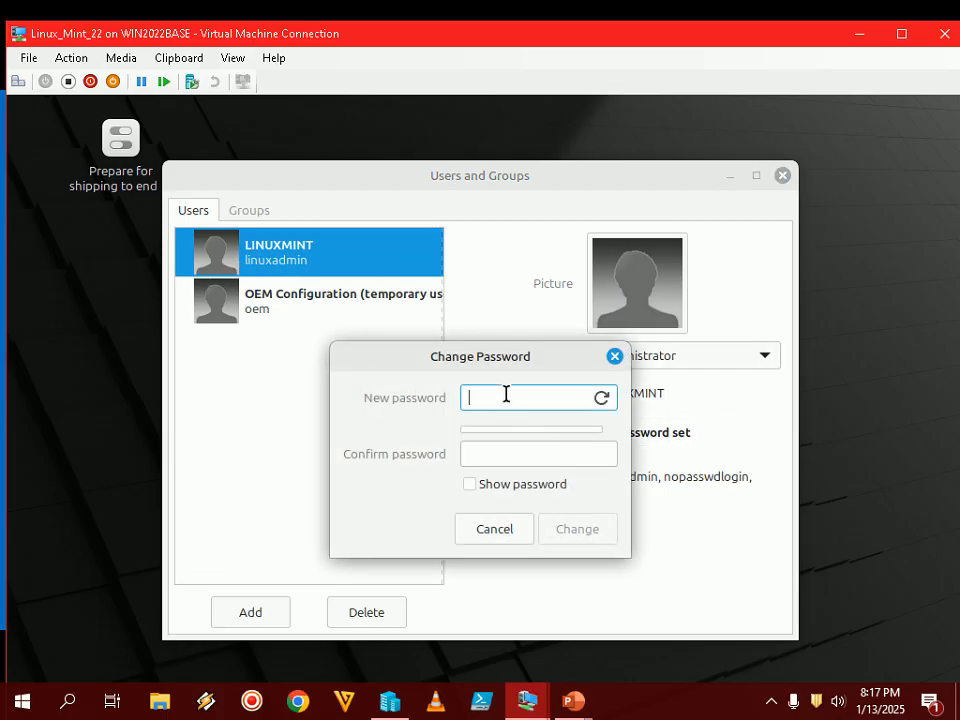
{"action": "left_click", "coordinate": [570, 703]}
- Advance the slide show to Step 33, assigning a password to linuxadmin, then return to the VM
{"action": "left_click", "coordinate": [675, 600]}
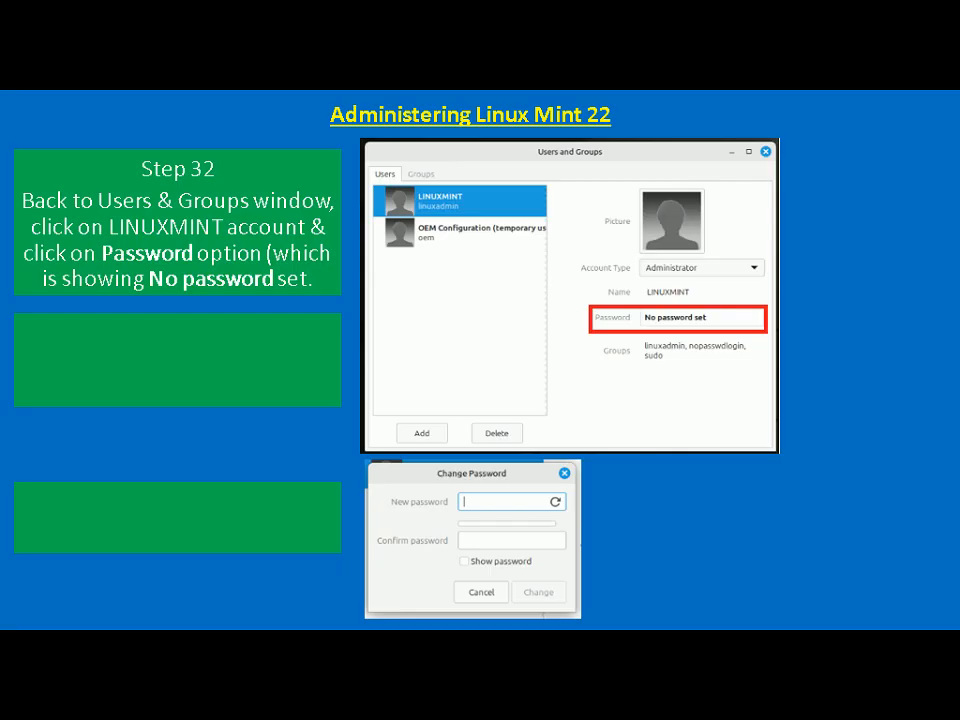
{"action": "key", "text": "Right"}
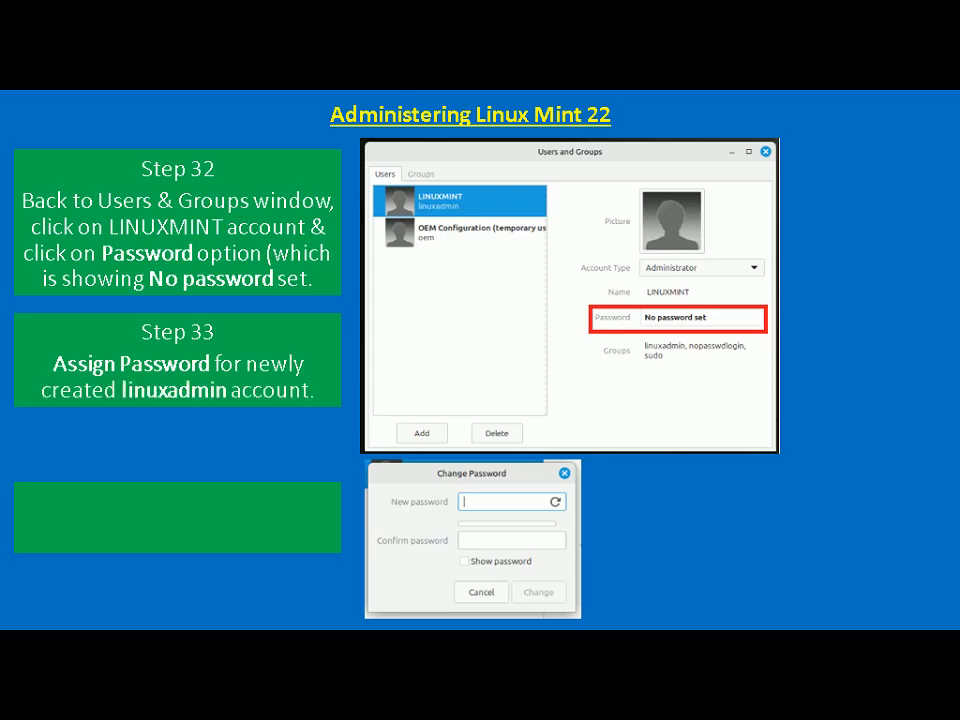
{"action": "key", "text": "alt+Tab"}
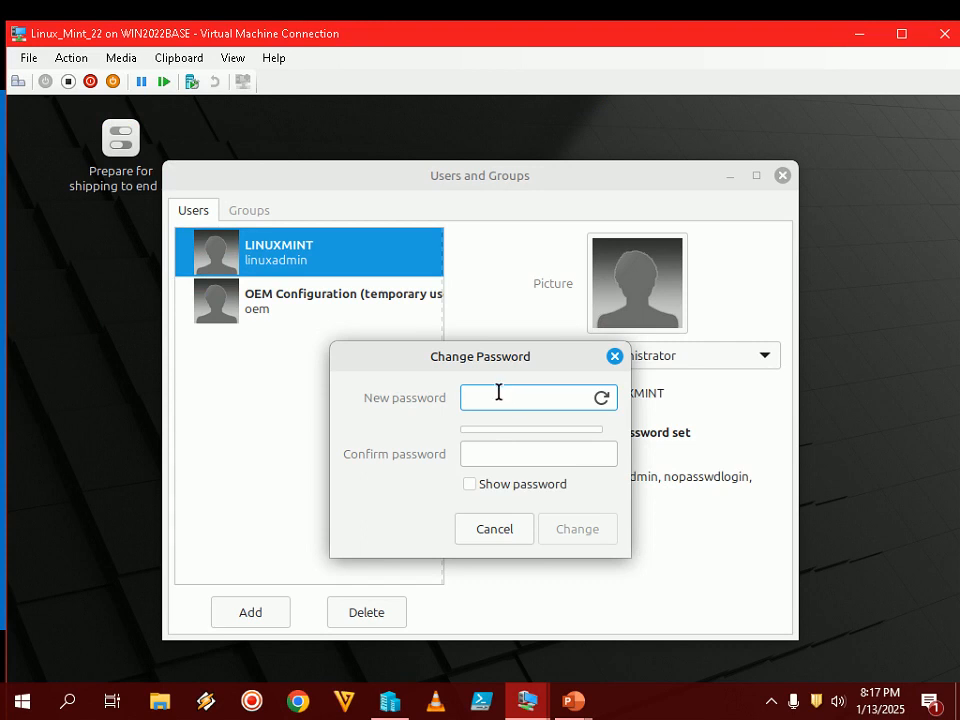
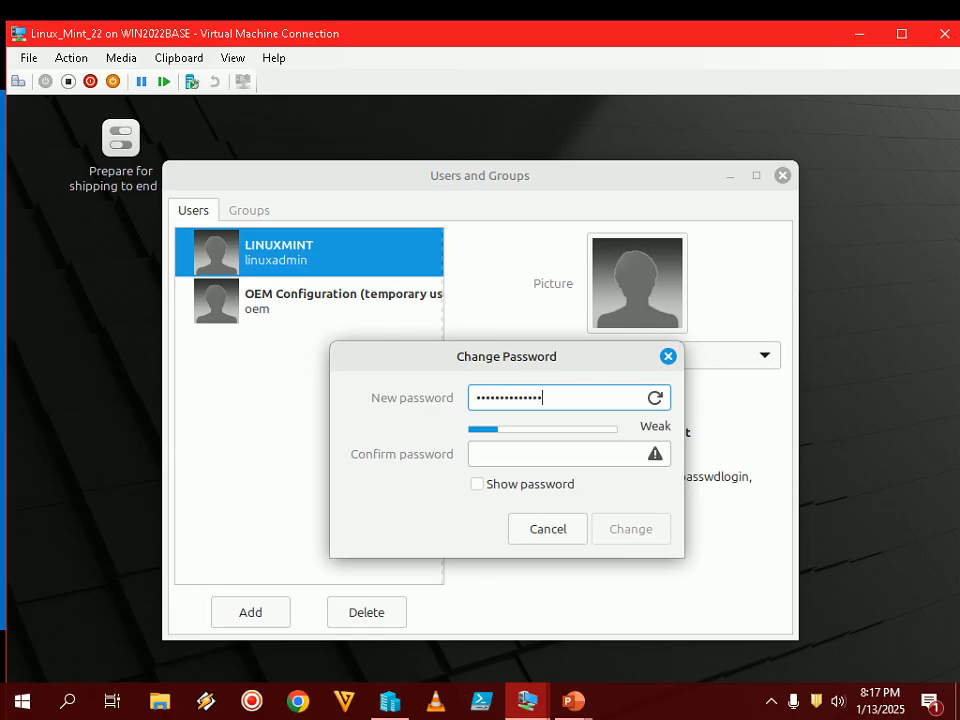
- Enter and confirm the new linuxadmin account password, then apply it
{"action": "key", "text": "Tab"}
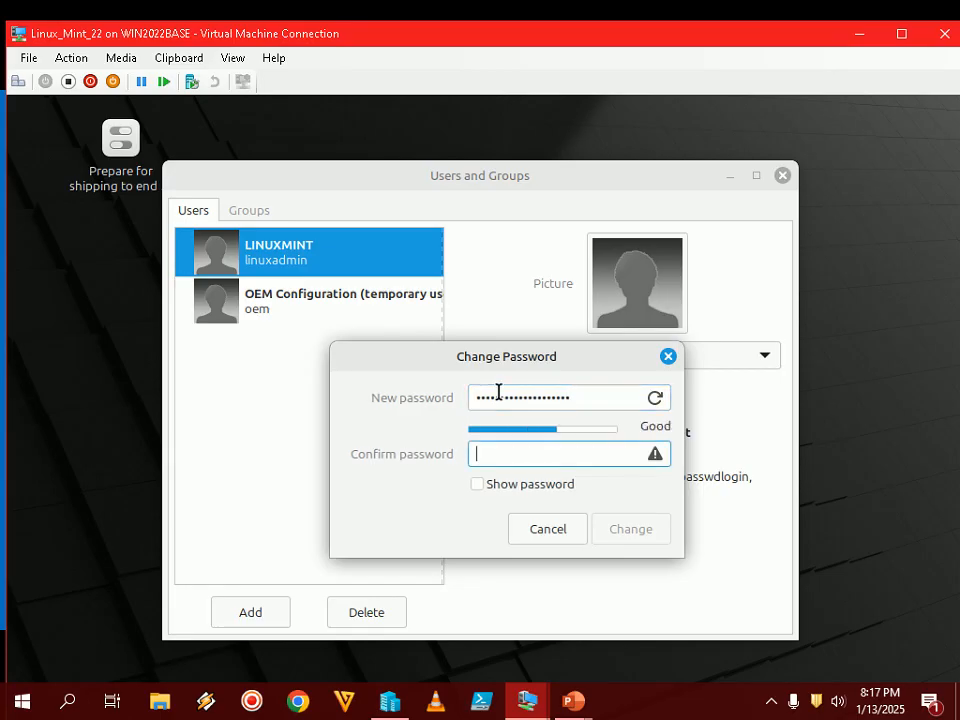
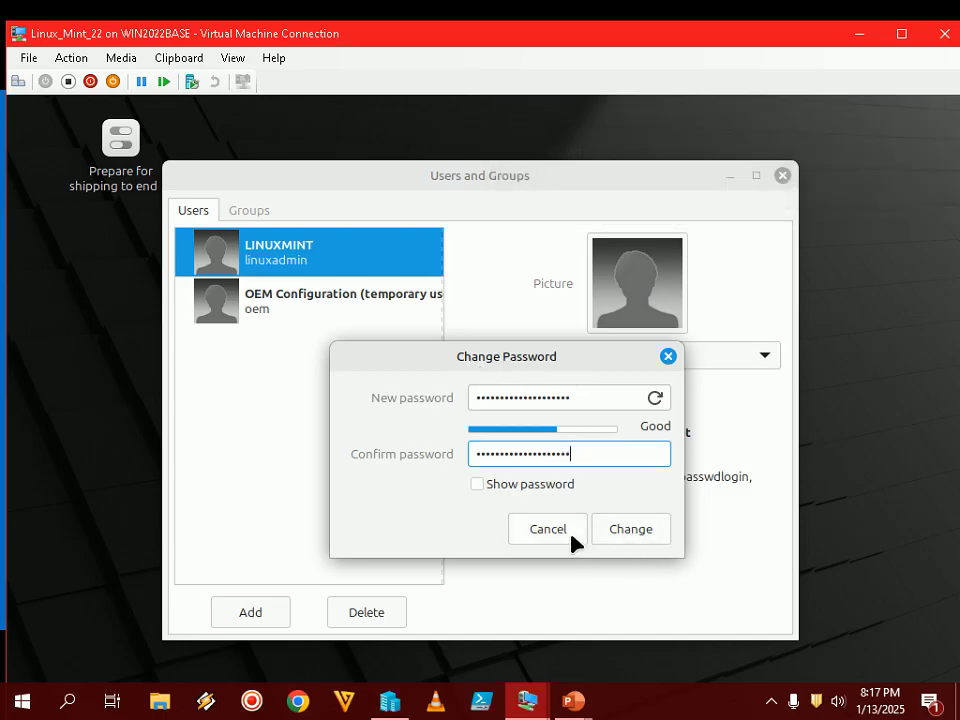
{"action": "left_click", "coordinate": [636, 532]}
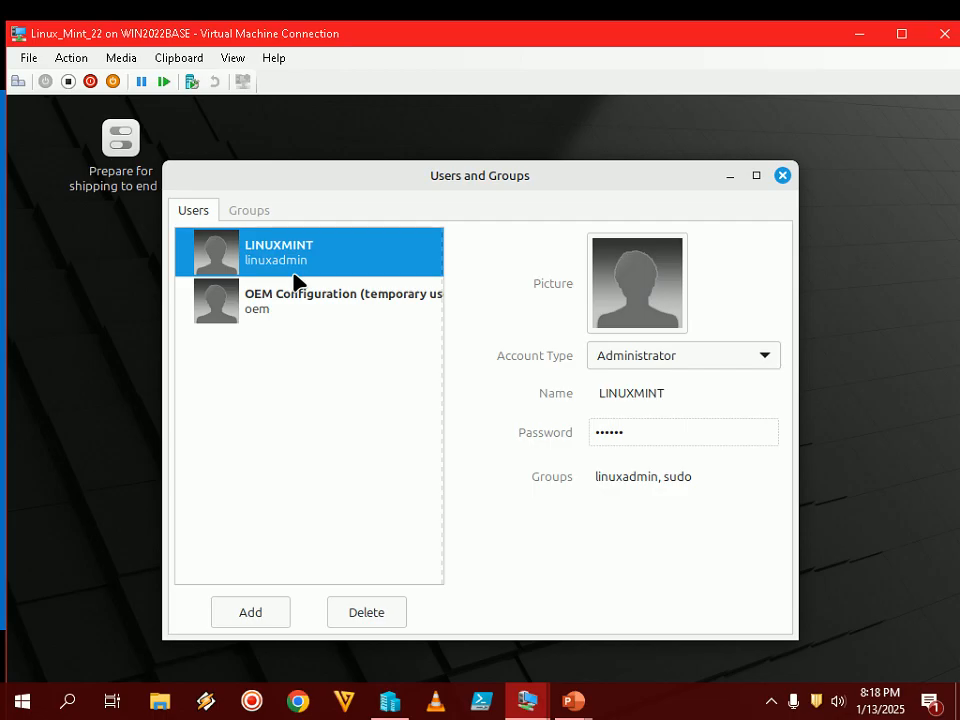
- Close the Users and Groups window and bring the Step 34 slide show back up
{"action": "mouse_move", "coordinate": [587, 701]}
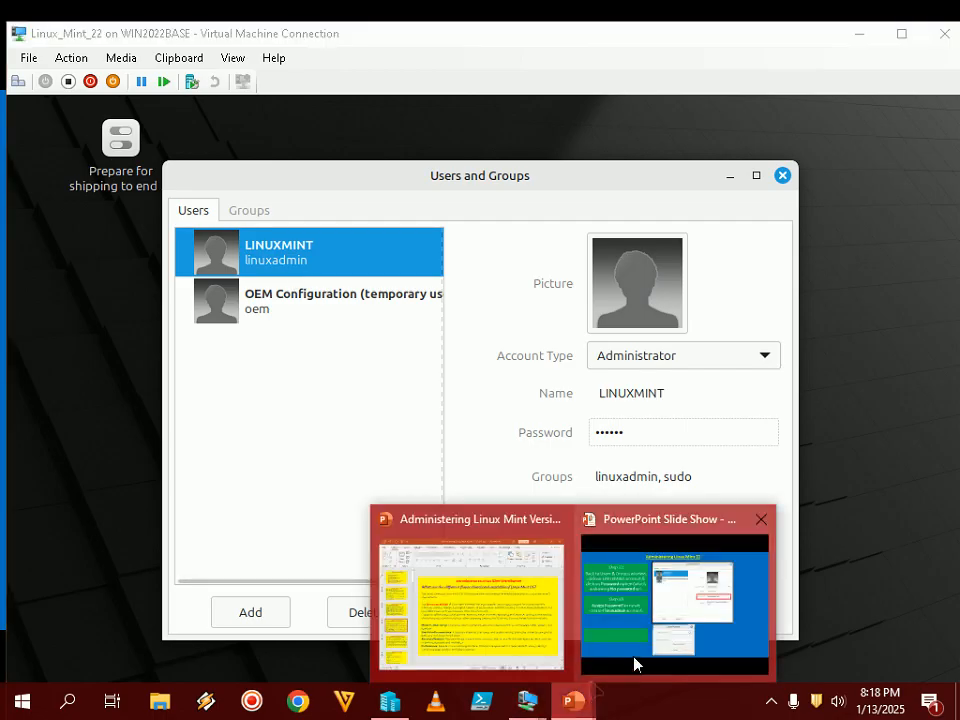
{"action": "left_click", "coordinate": [634, 662]}
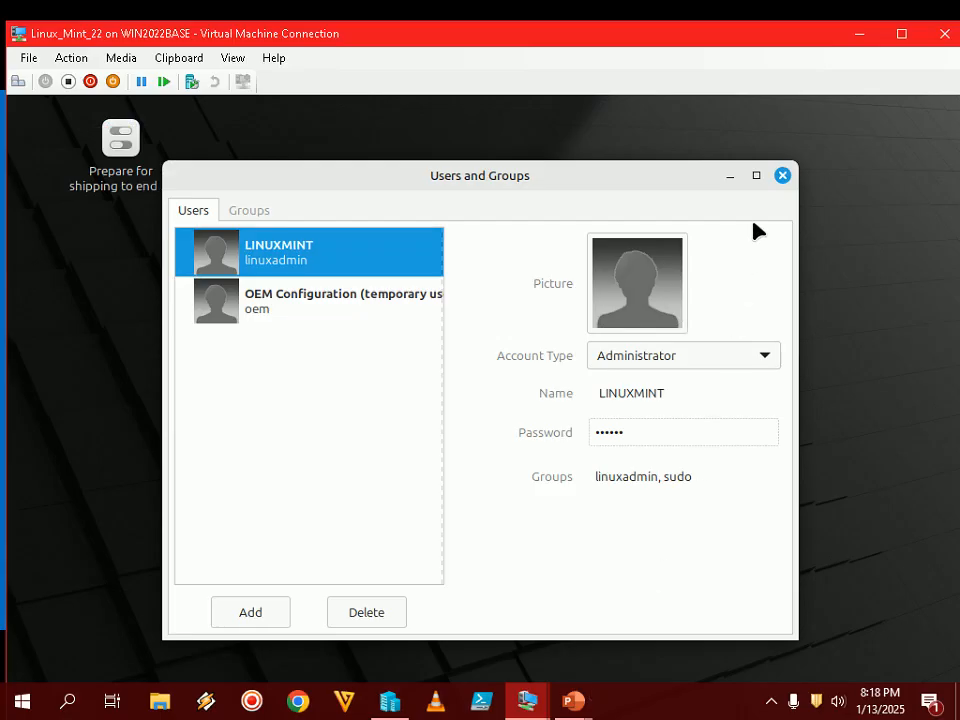
{"action": "left_click", "coordinate": [783, 177]}
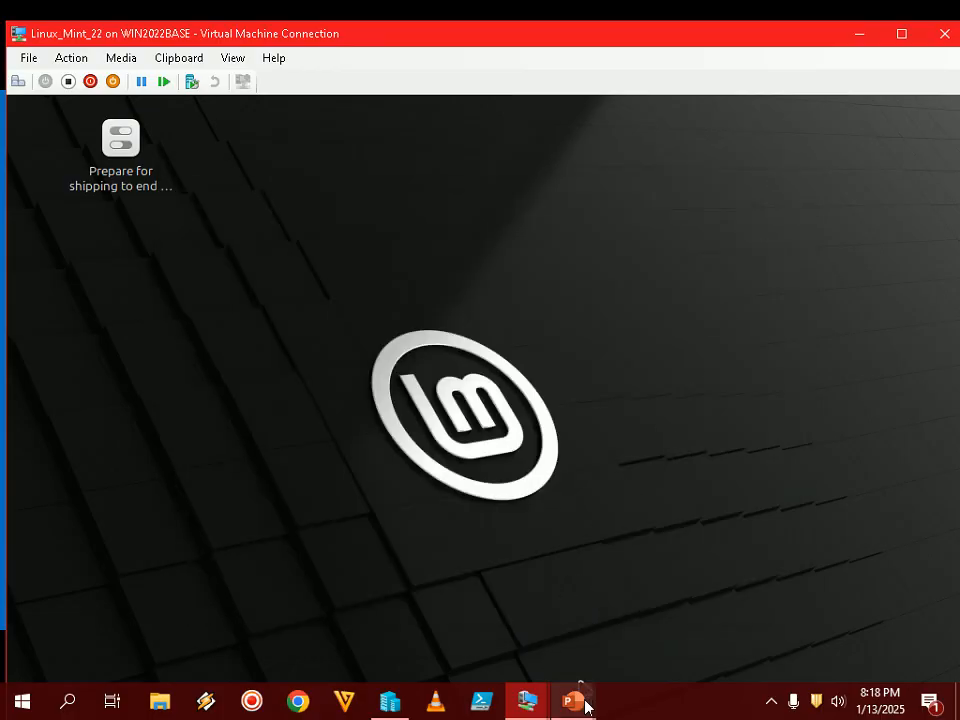
{"action": "mouse_move", "coordinate": [575, 702]}
{"action": "left_click", "coordinate": [609, 664]}
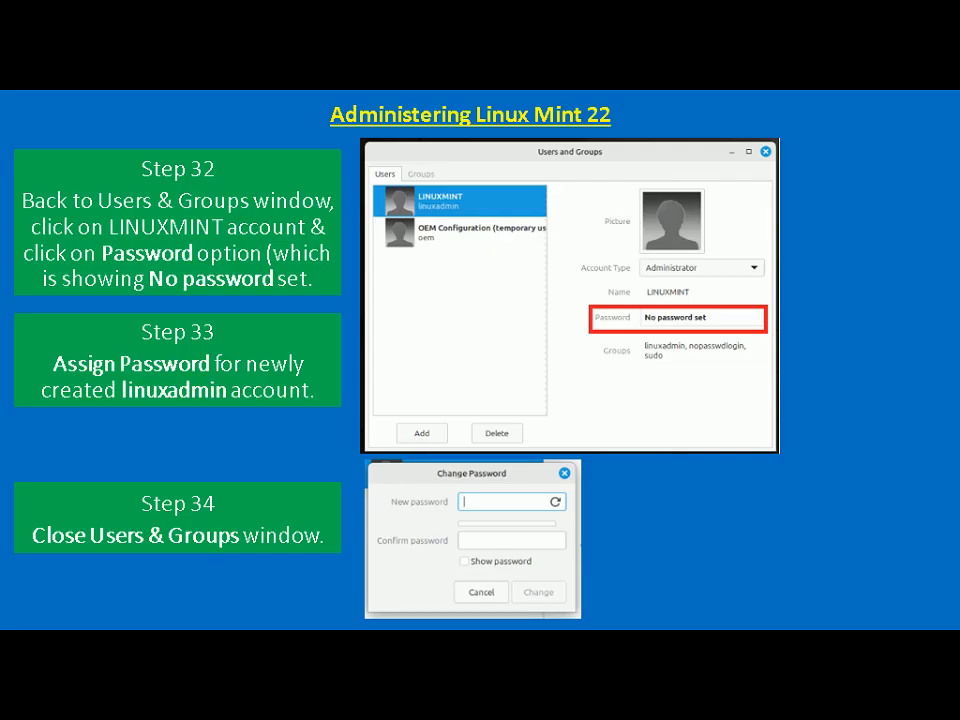
- Advance the slide show to Step 35 on opening Login Window, then return to the VM
{"action": "key", "text": "Right"}
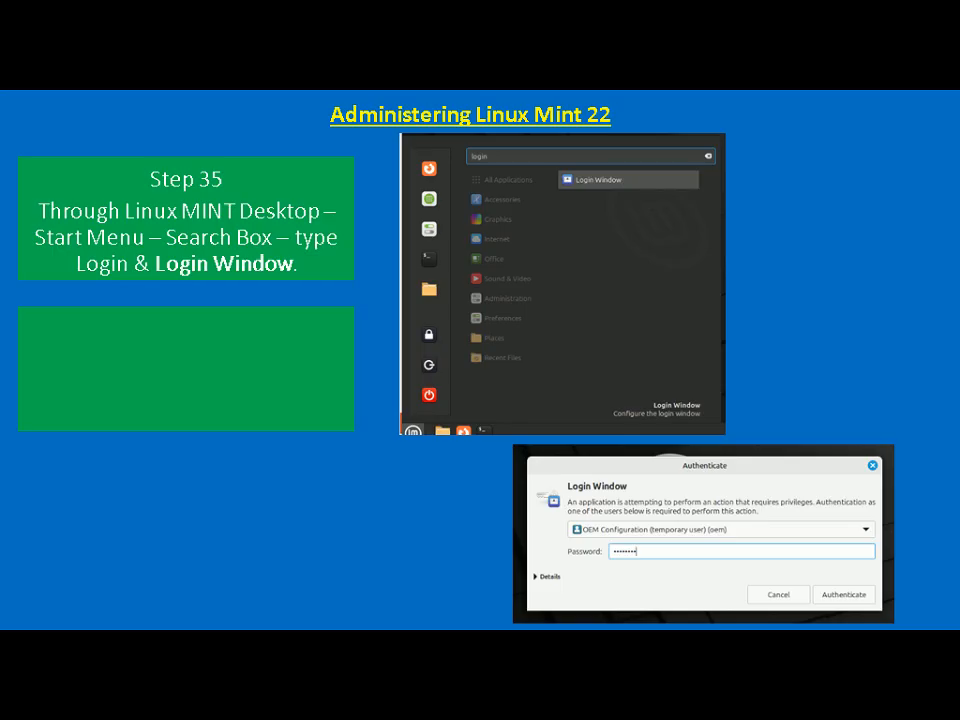
{"action": "key", "text": "alt+Tab"}
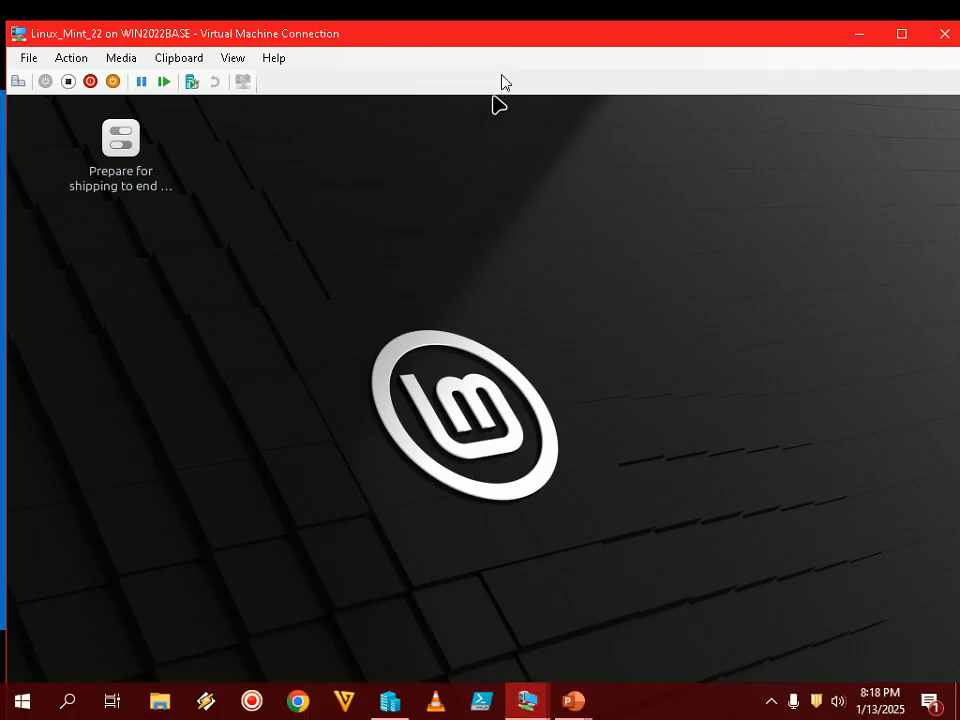
- In full-screen view, search the Mint menu for 'login' and launch Login Window
{"action": "double_click", "coordinate": [510, 44]}
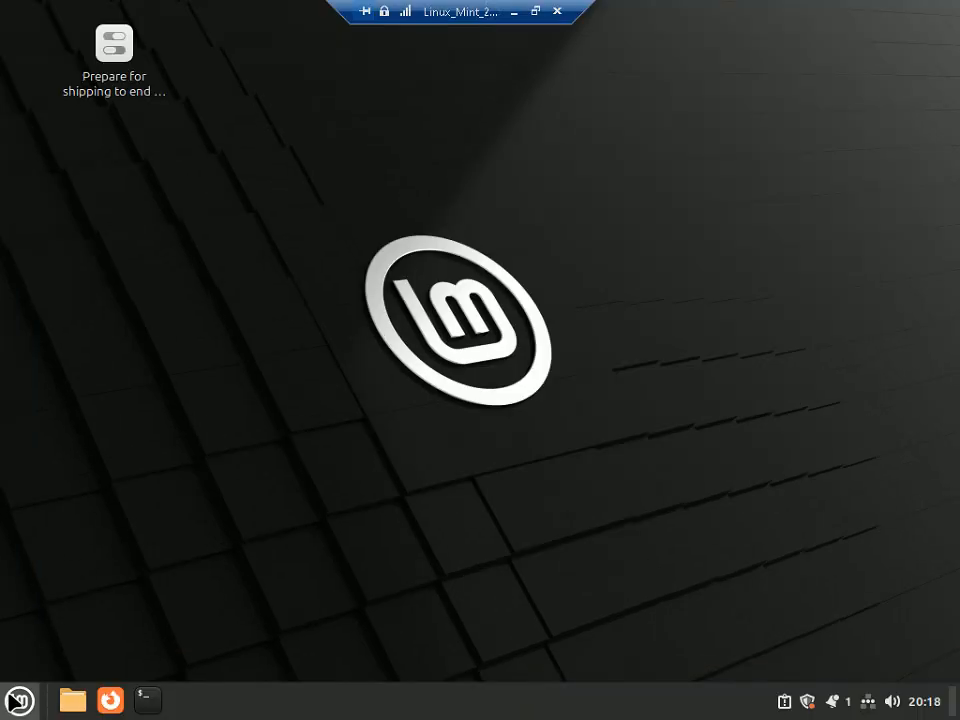
{"action": "left_click", "coordinate": [18, 699]}
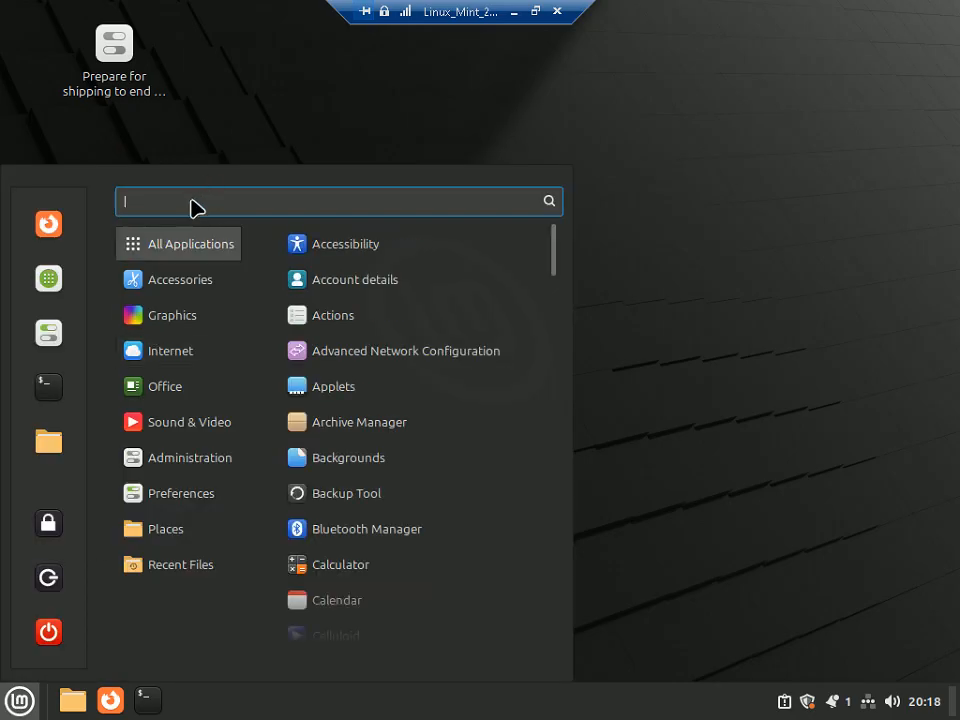
{"action": "type", "text": "login"}
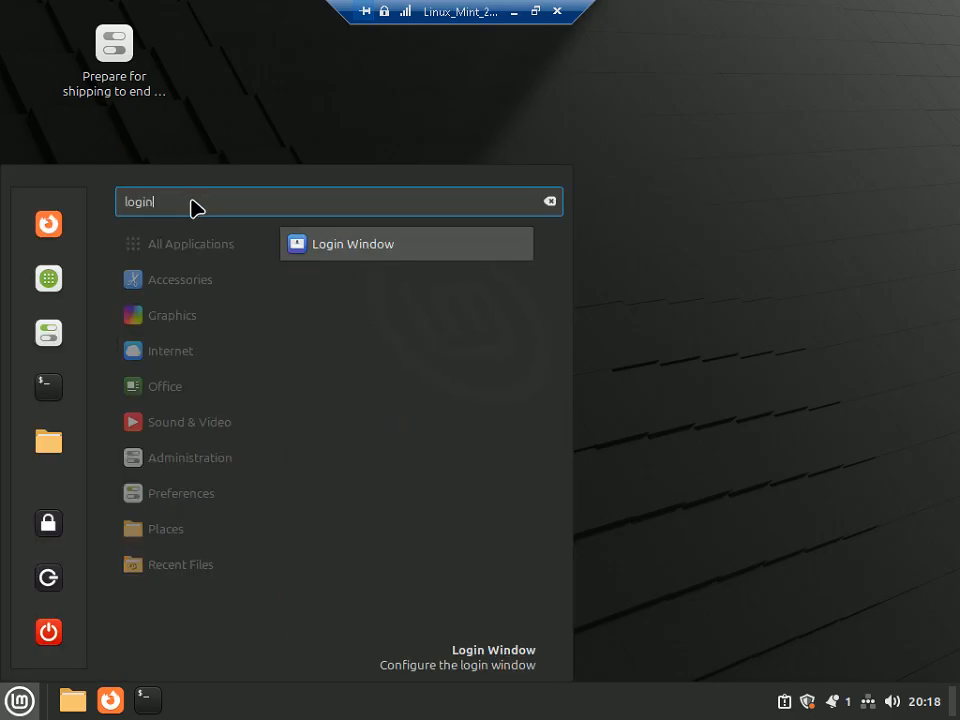
{"action": "left_click", "coordinate": [368, 251]}
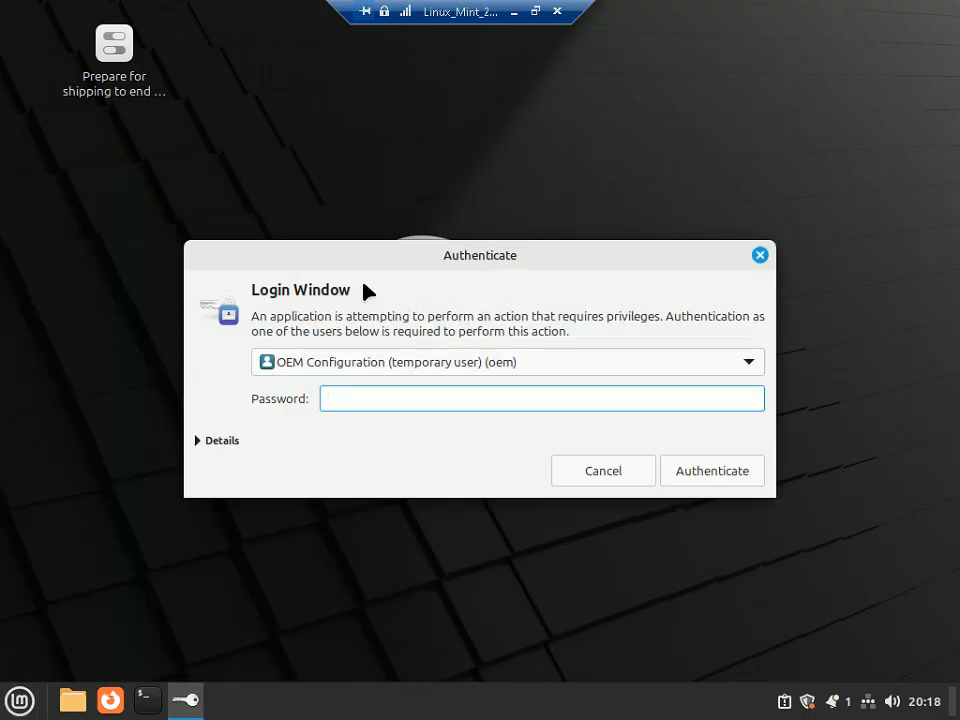
- Review the Step 36 slide, then type the OEM password into the authentication prompt
{"action": "left_click", "coordinate": [536, 11]}
{"action": "mouse_move", "coordinate": [582, 702]}
{"action": "left_click", "coordinate": [646, 638]}
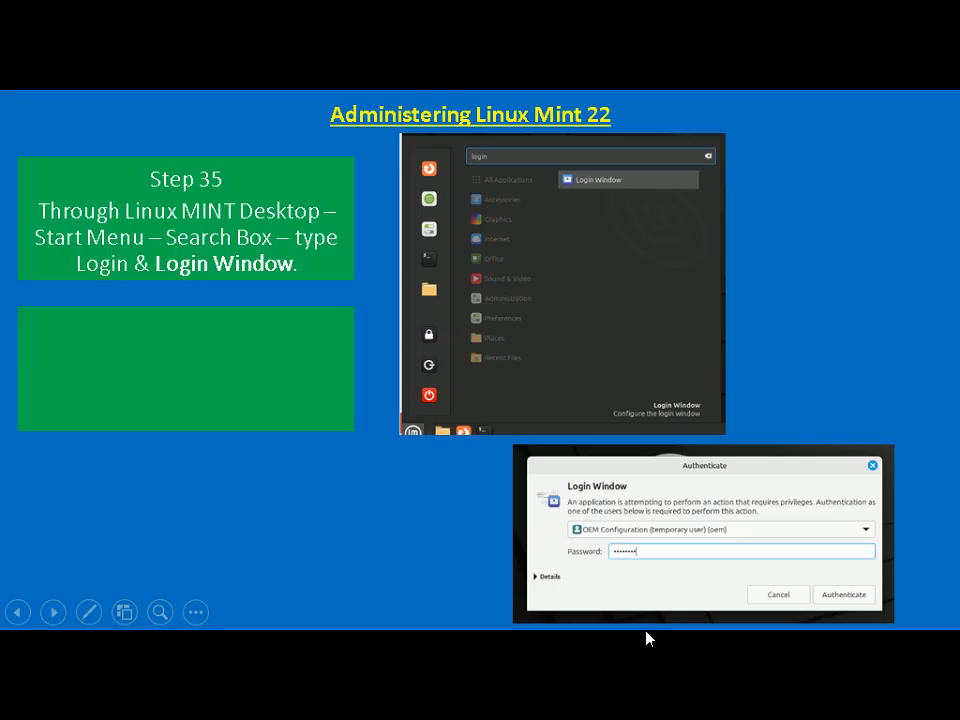
{"action": "left_click", "coordinate": [647, 632]}
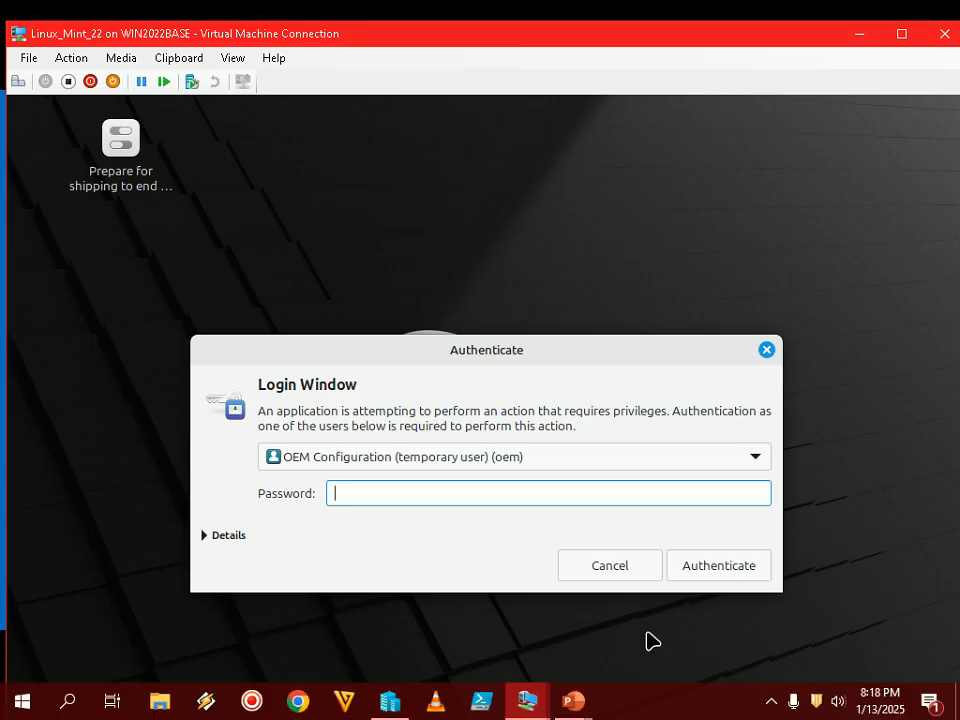
{"action": "type", "text": "•••••••"}
{"action": "type", "text": "•"}
- Authenticate to open the Login Window settings and nudge the window up-left
{"action": "left_click", "coordinate": [740, 562]}
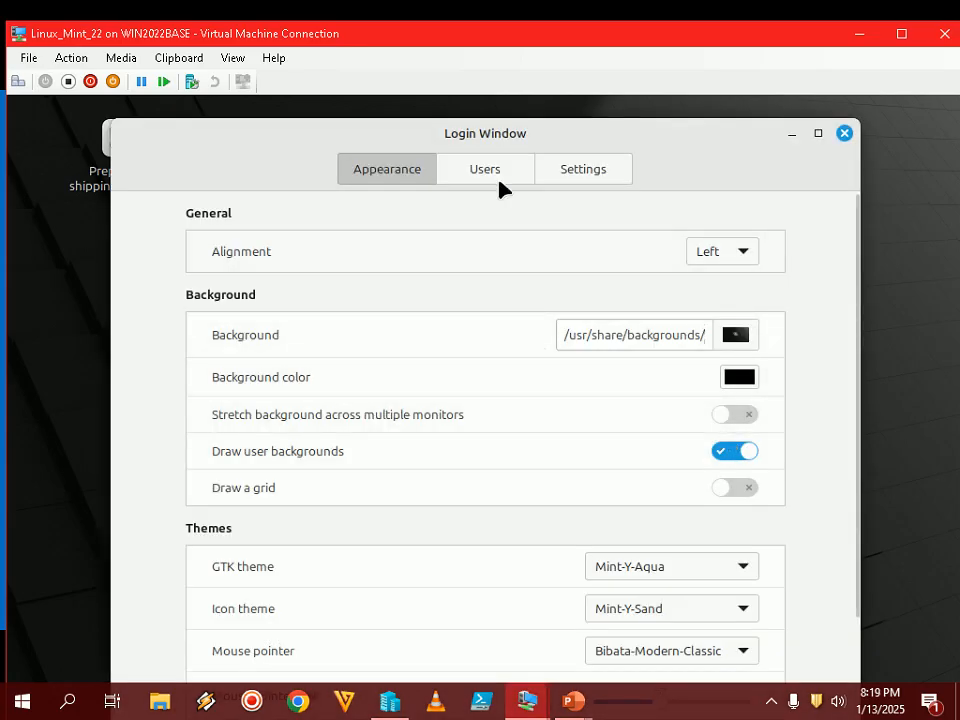
{"action": "left_click_drag", "start_coordinate": [454, 131], "coordinate": [450, 122]}
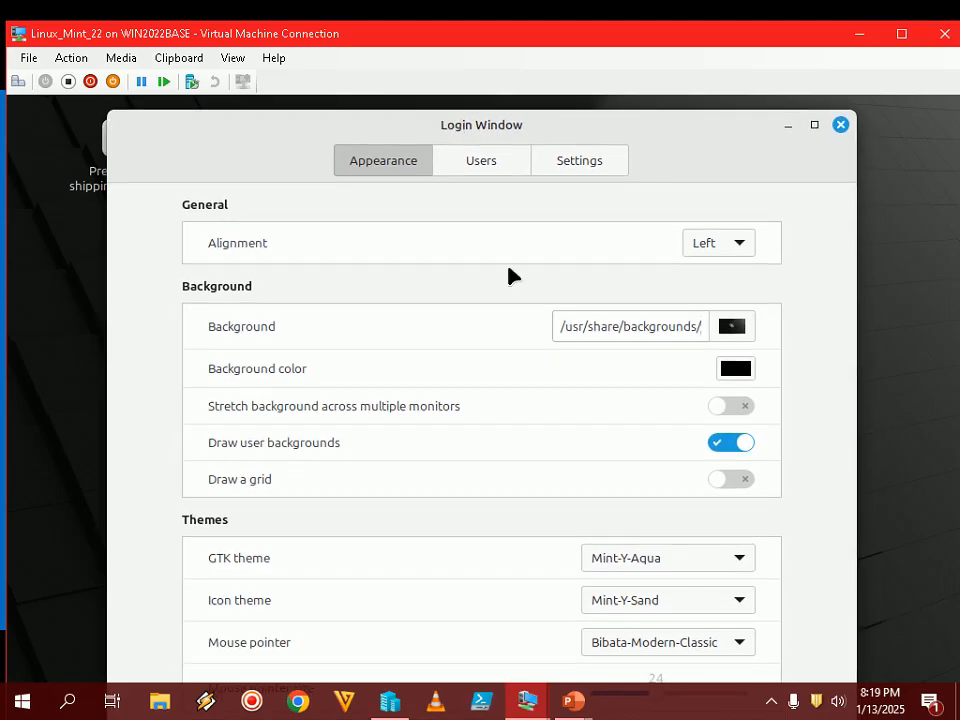
{"action": "mouse_move", "coordinate": [593, 689]}
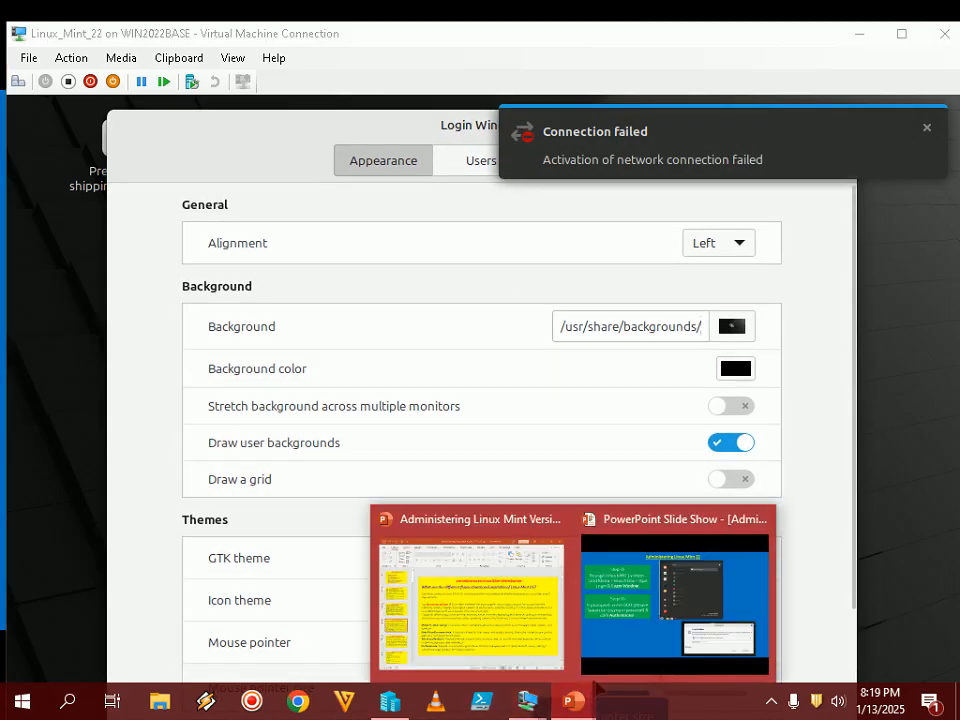
{"action": "left_click", "coordinate": [743, 50]}
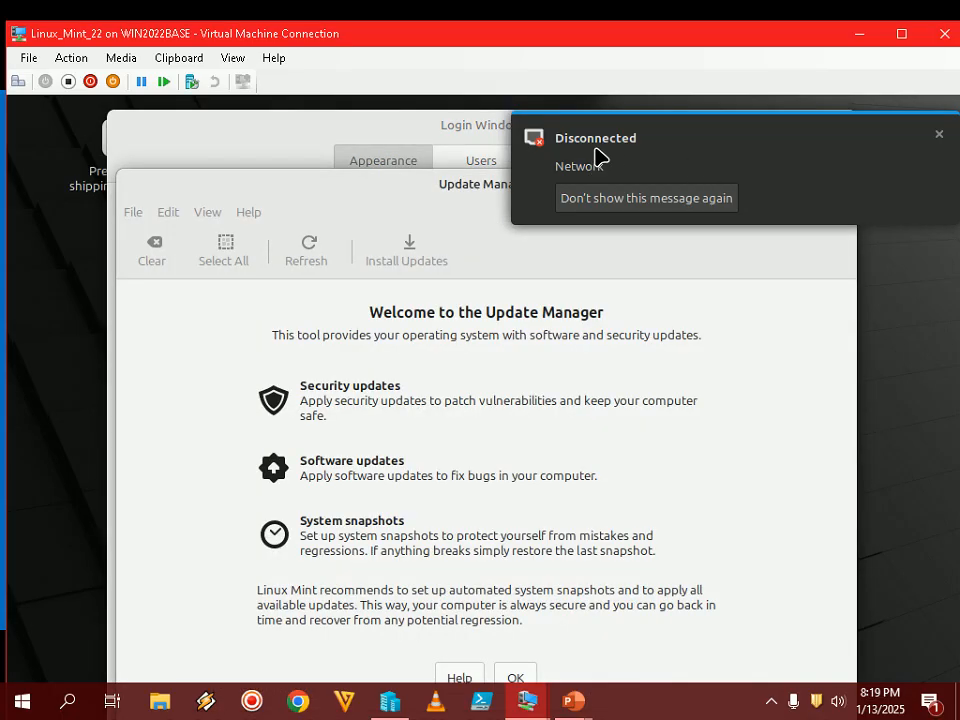
- Dismiss the Disconnected notification and close Update Manager, returning to the slide show
{"action": "left_click", "coordinate": [939, 134]}
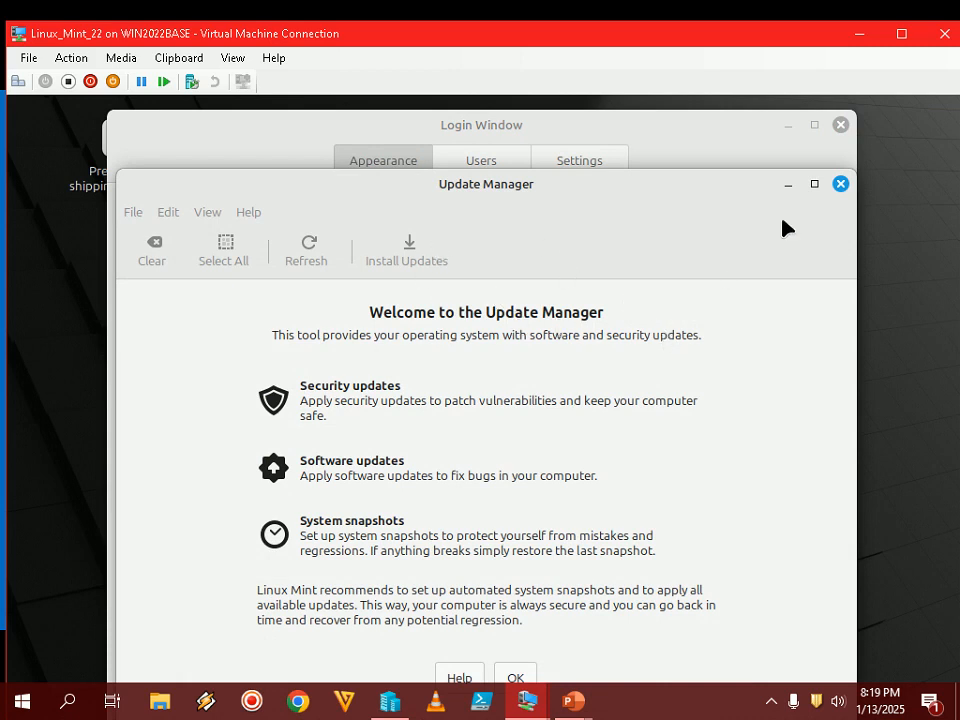
{"action": "left_click", "coordinate": [840, 184]}
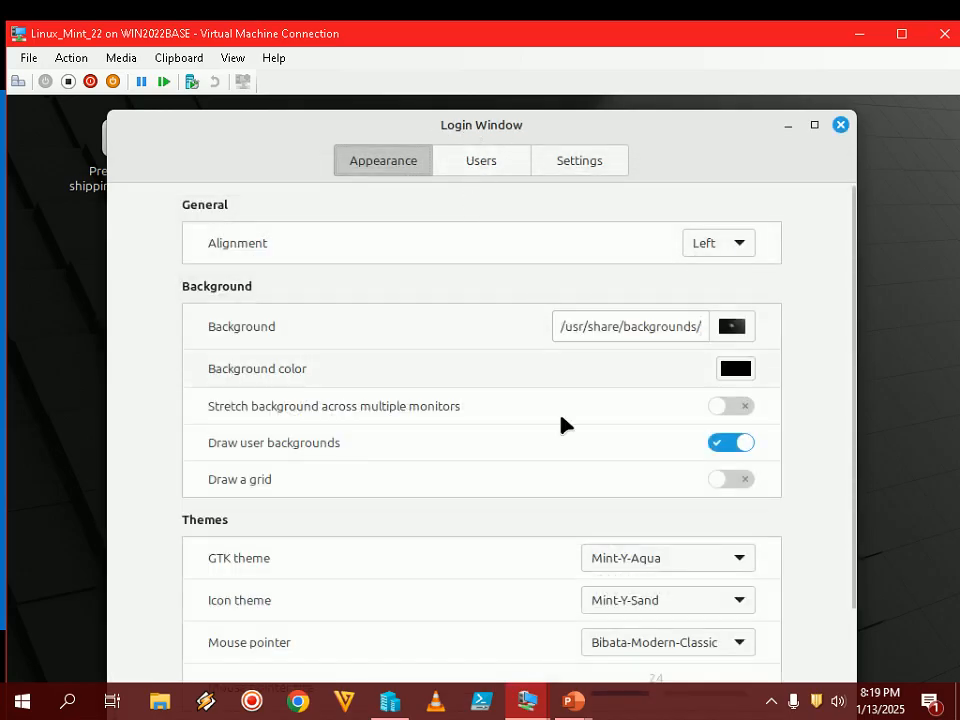
{"action": "left_click", "coordinate": [574, 704]}
- Advance the full-screen slide show to Step 37 on enabling Allow Manual Login
{"action": "left_click", "coordinate": [672, 600]}
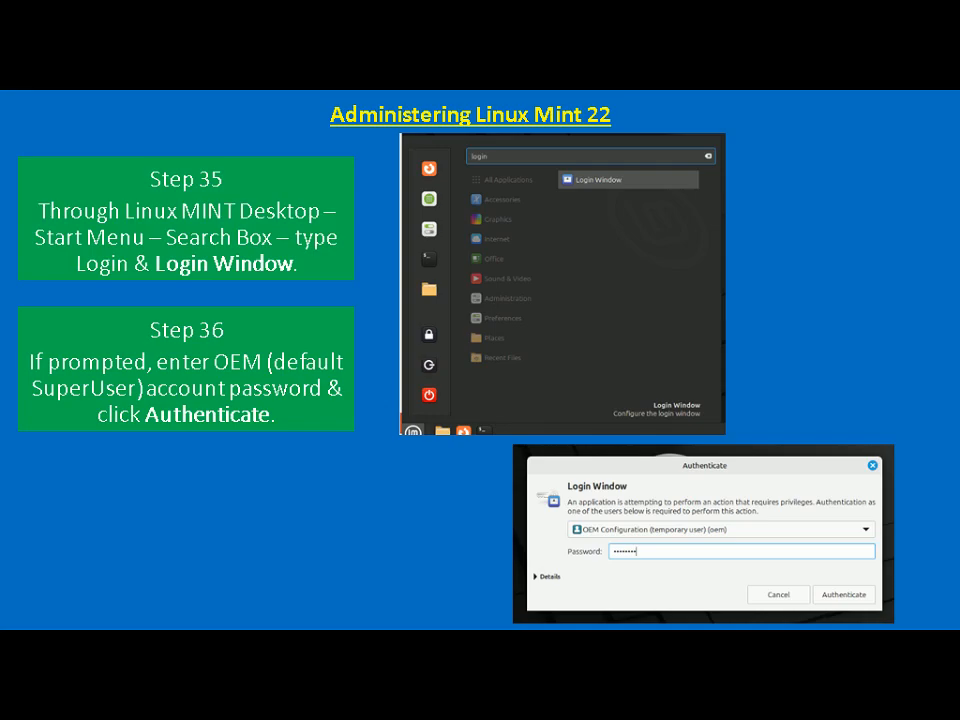
{"action": "key", "text": "Right"}
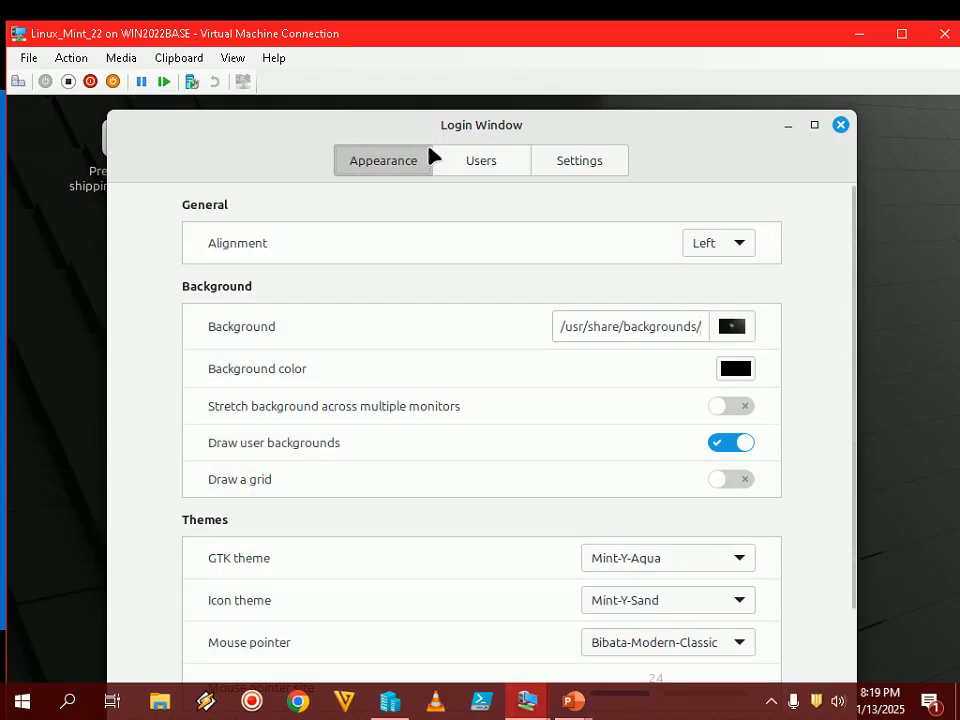
- Show the Users settings and delete the automatic-login username 'oem'
{"action": "left_click", "coordinate": [490, 164]}
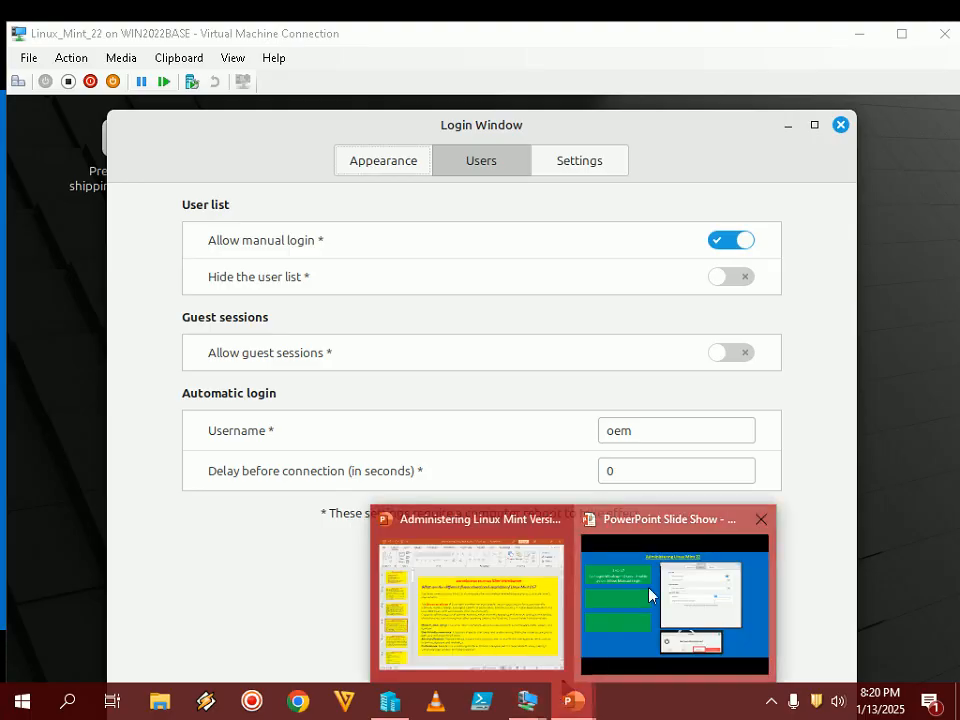
{"action": "left_click", "coordinate": [671, 592]}
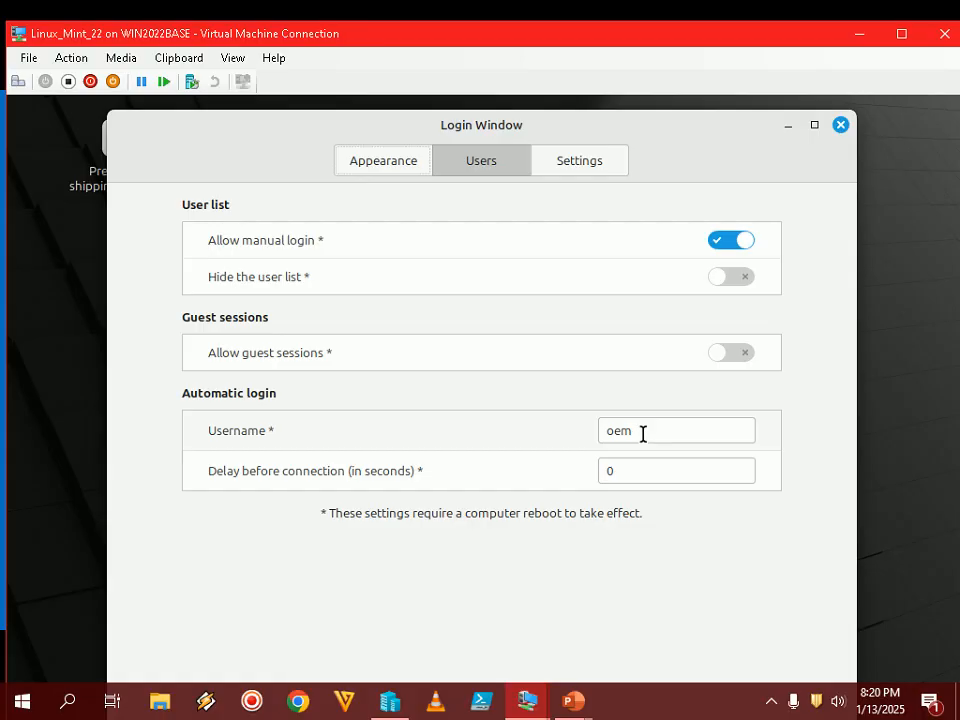
{"action": "double_click", "coordinate": [643, 433]}
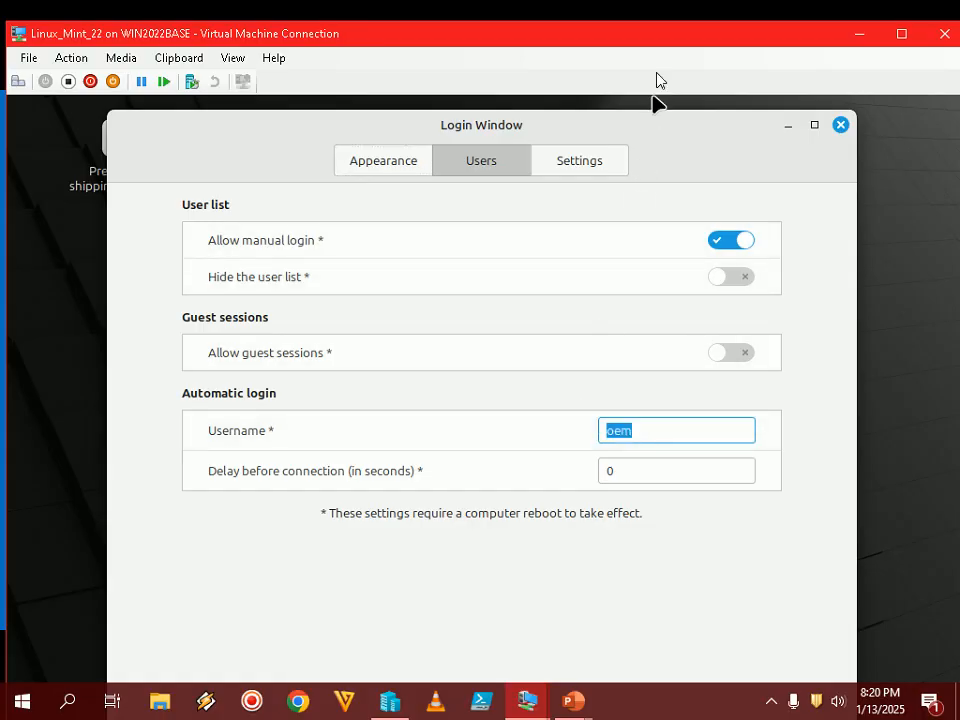
{"action": "double_click", "coordinate": [669, 36]}
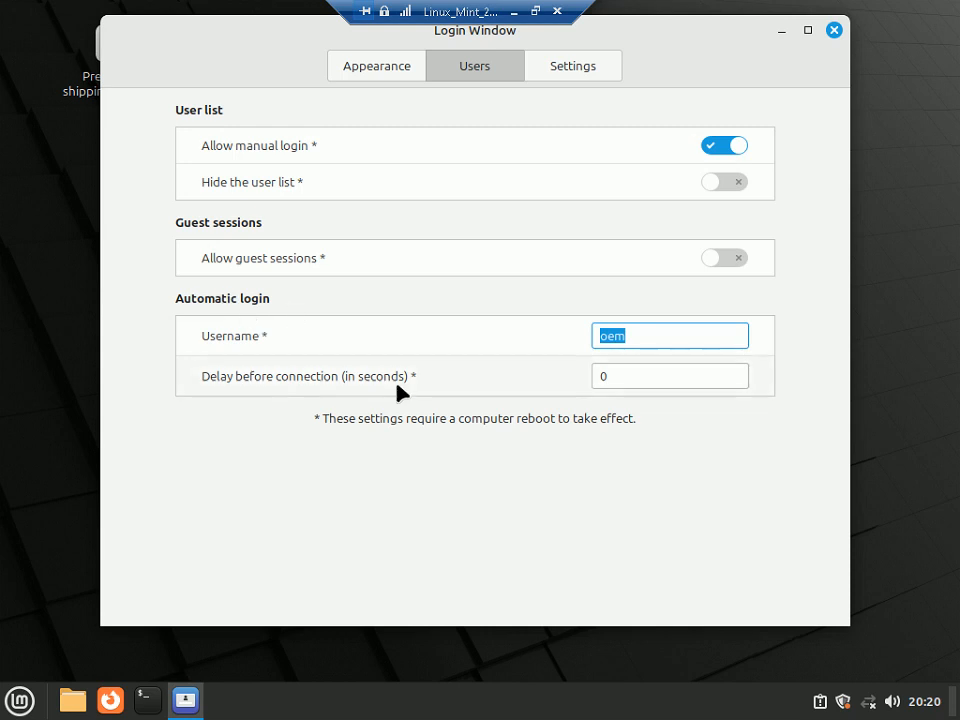
{"action": "key", "text": "BackSpace"}
- Review the Step 38–39 slides, then close the Login Window settings
{"action": "left_click", "coordinate": [535, 12]}
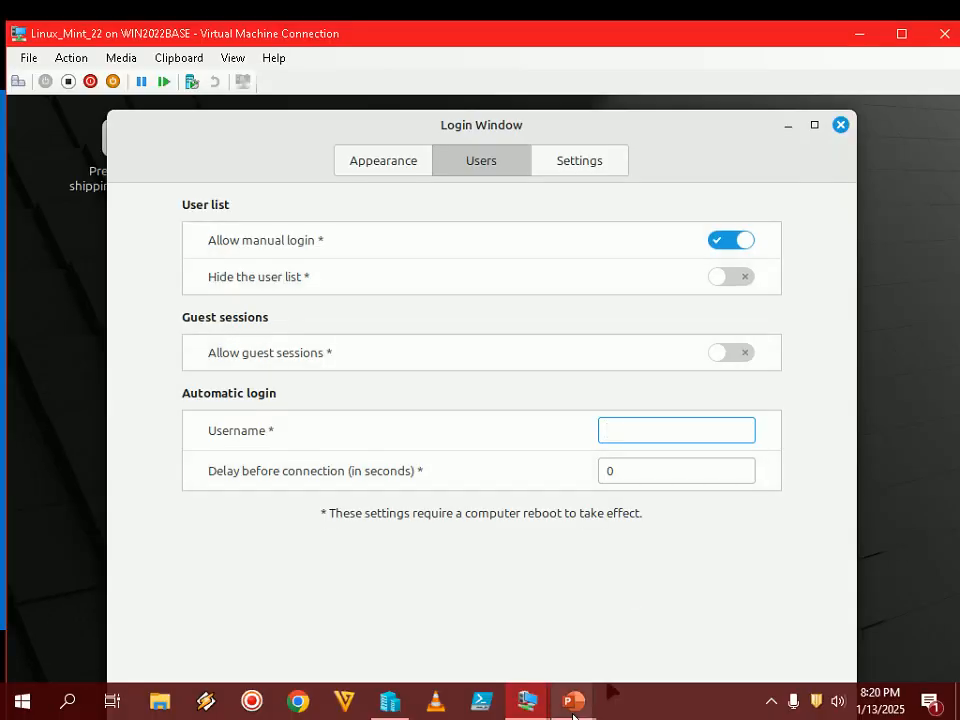
{"action": "mouse_move", "coordinate": [578, 705]}
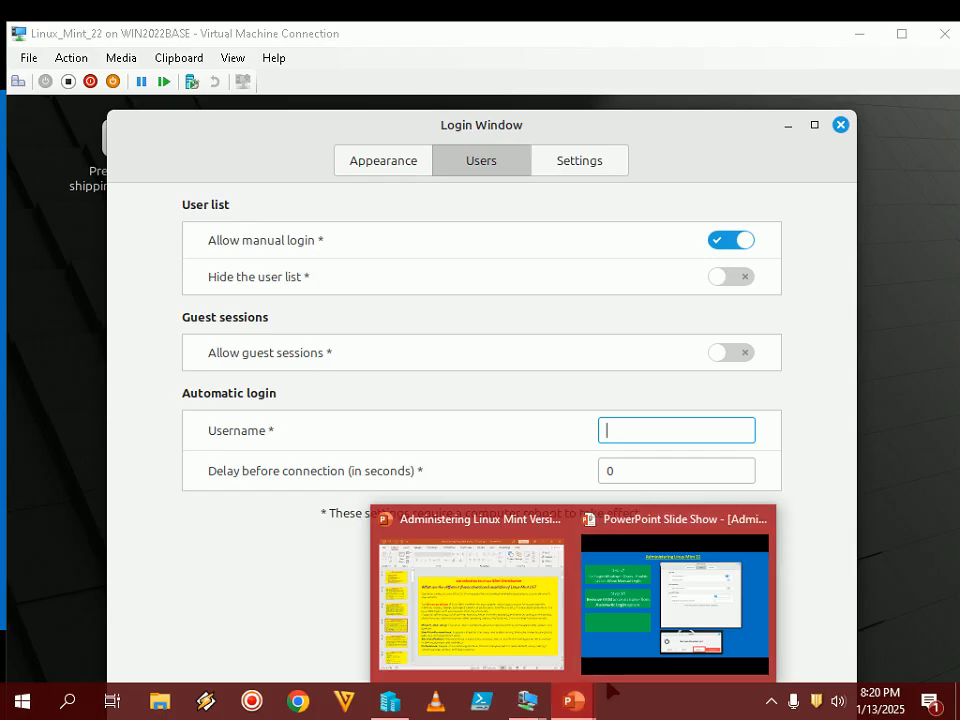
{"action": "left_click", "coordinate": [621, 39]}
{"action": "double_click", "coordinate": [621, 39]}
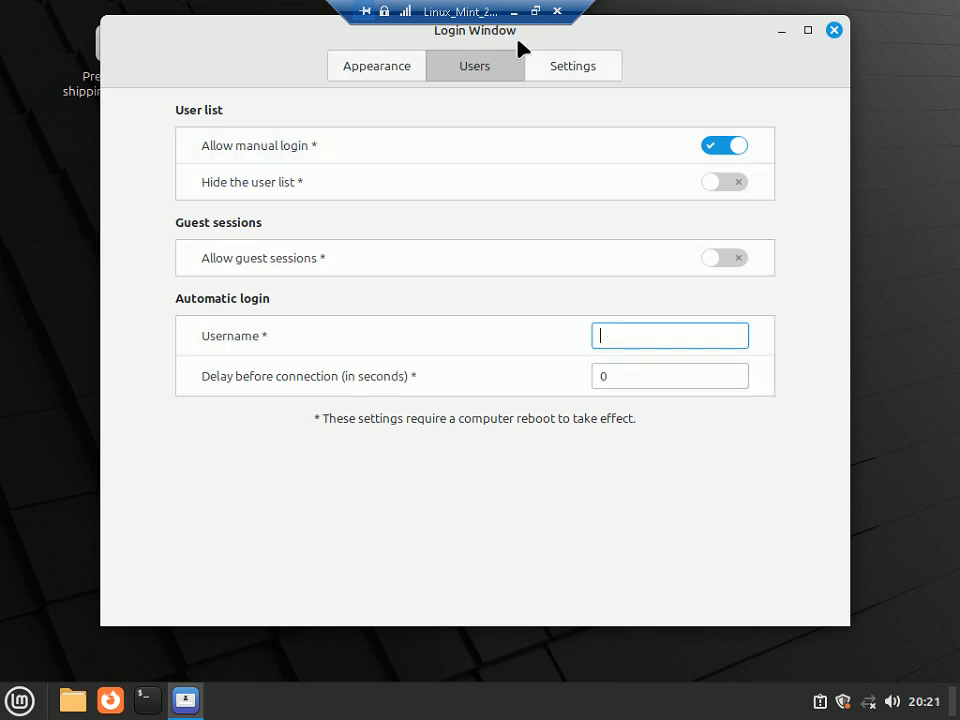
{"action": "left_click", "coordinate": [535, 11]}
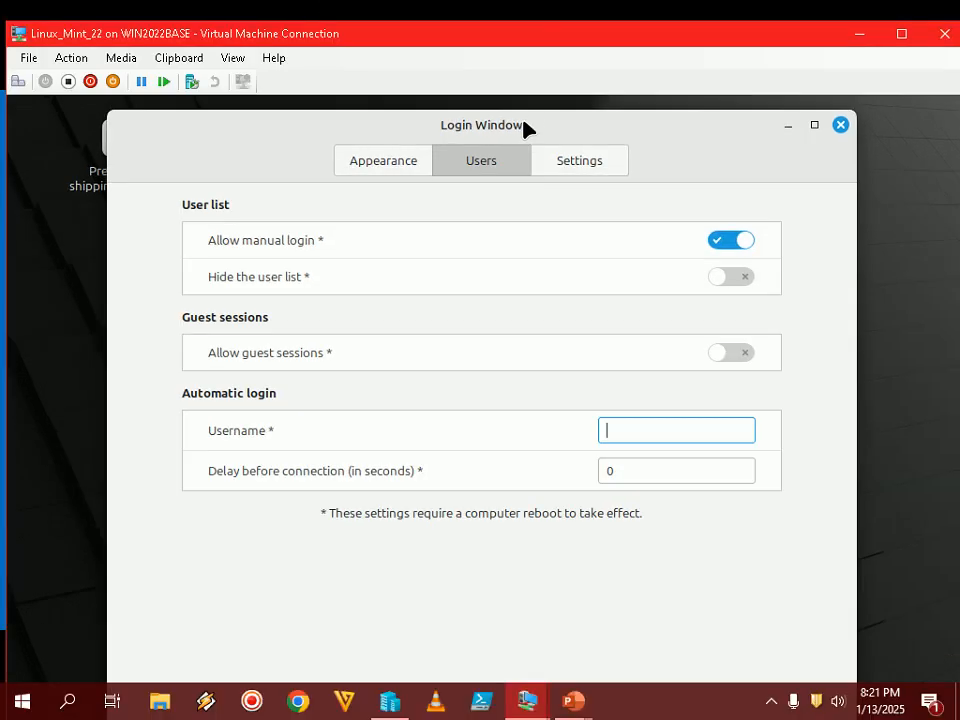
{"action": "left_click", "coordinate": [573, 701]}
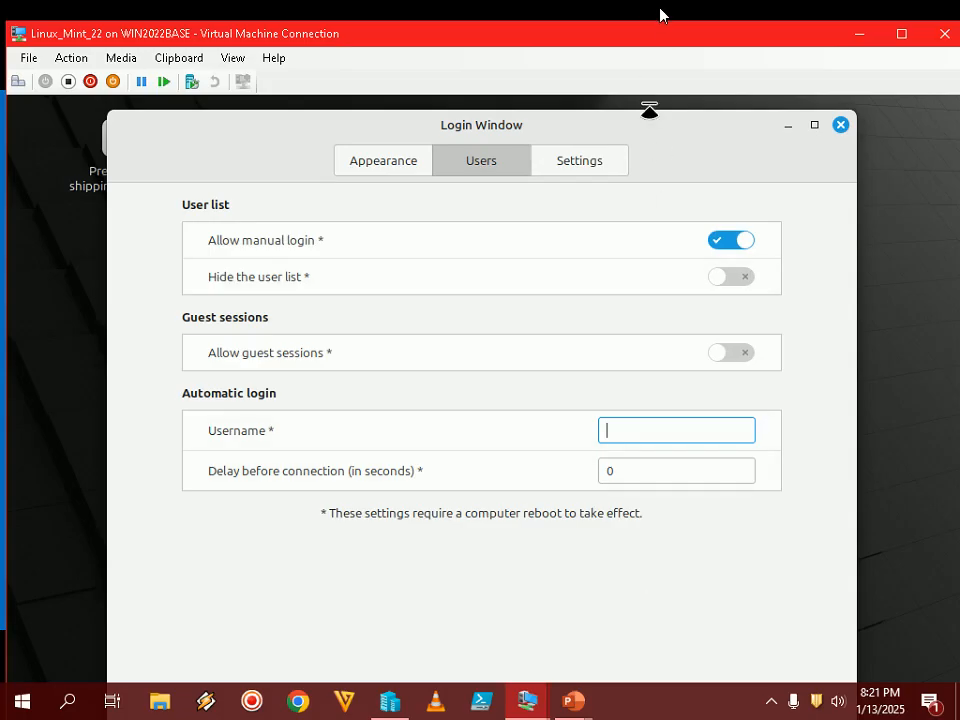
{"action": "double_click", "coordinate": [671, 39]}
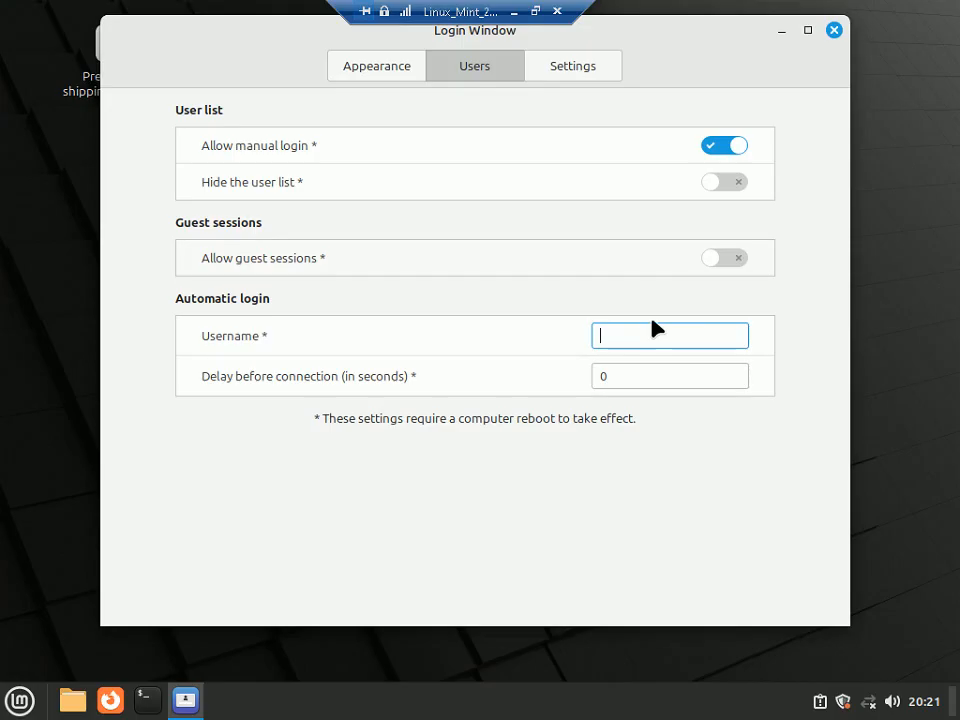
{"action": "left_click", "coordinate": [834, 31]}
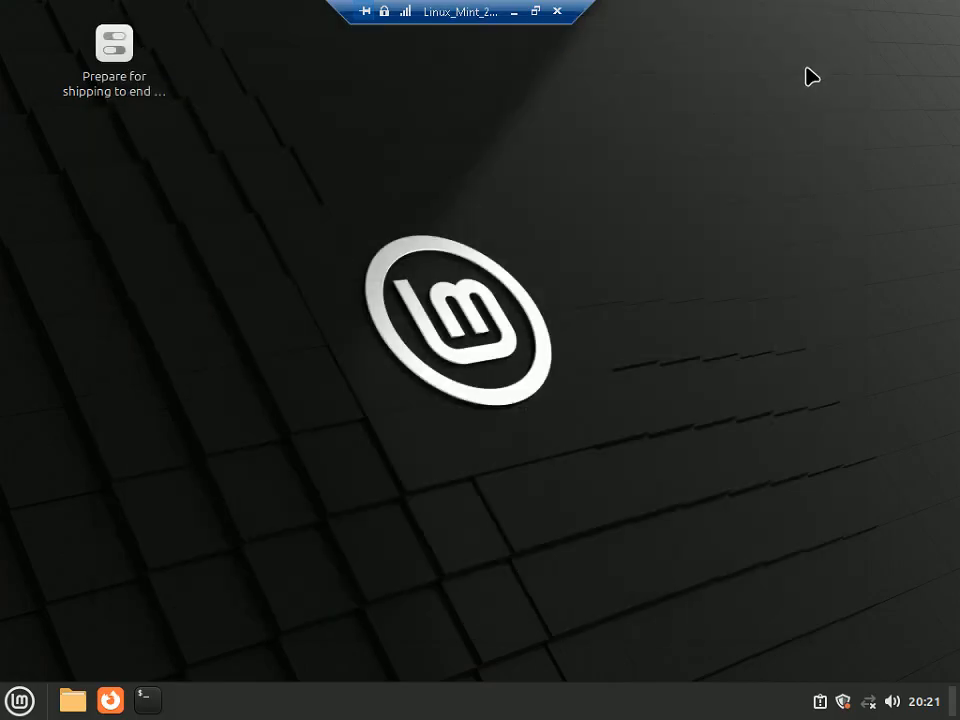
- Restart Linux Mint via Quit in the menu and return to the windowed VM view
{"action": "left_click", "coordinate": [20, 700]}
{"action": "left_click", "coordinate": [50, 632]}
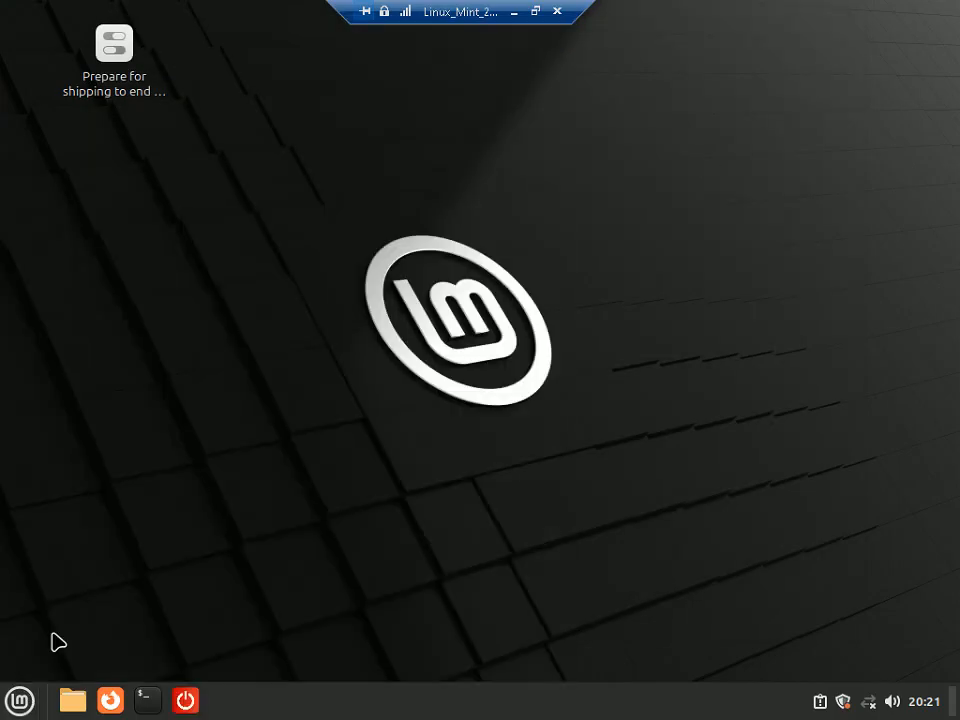
{"action": "left_click", "coordinate": [531, 424]}
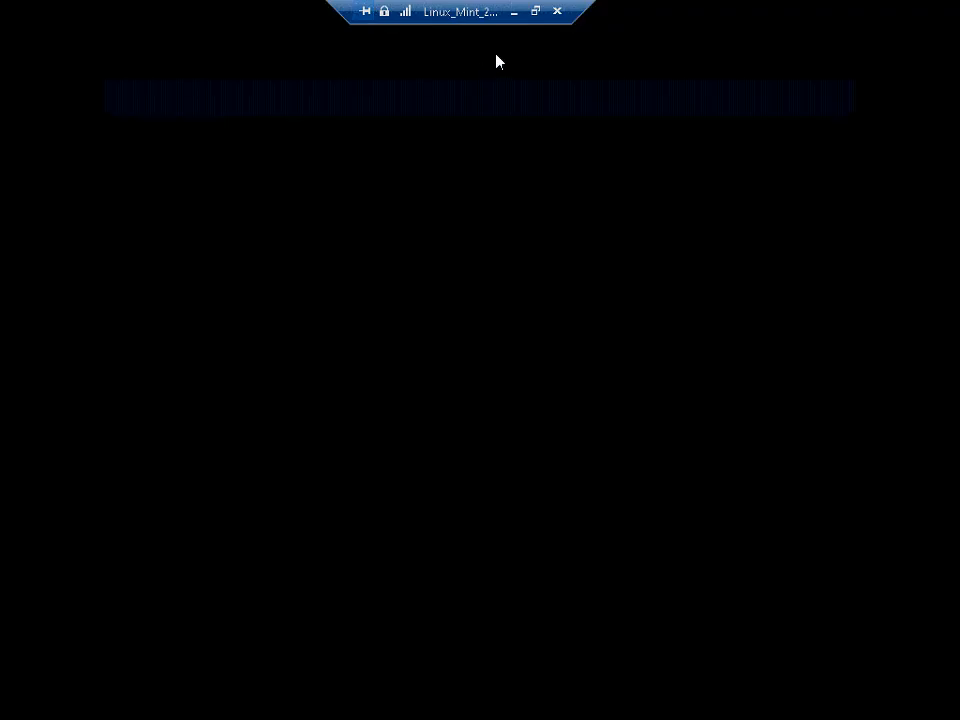
{"action": "left_click", "coordinate": [536, 12]}
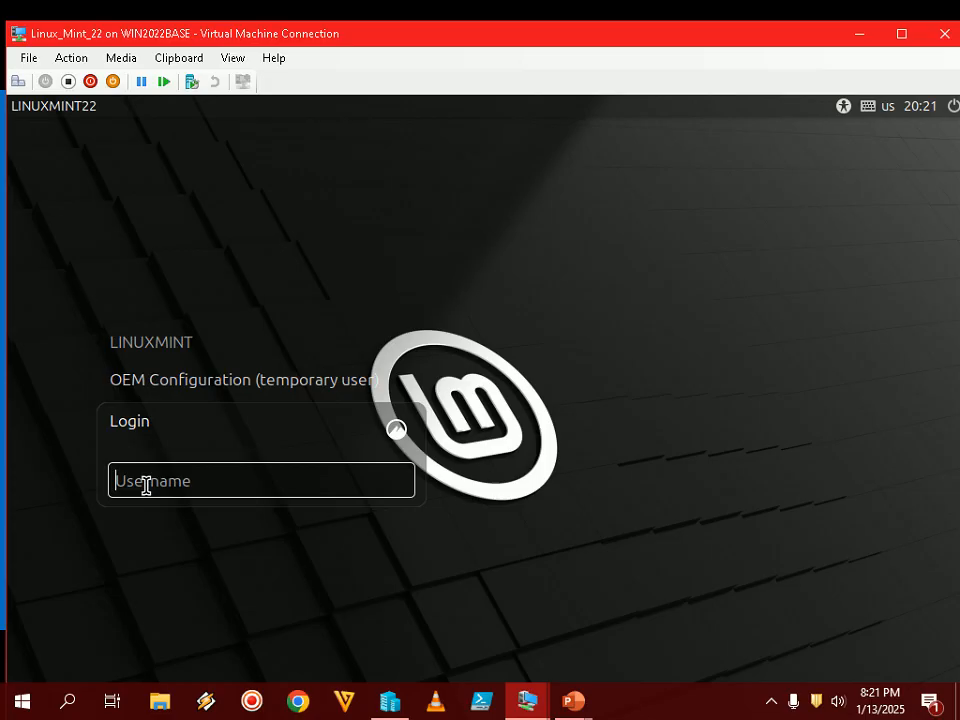
- Select the LINUXMINT account on the login screen and advance the slide show
{"action": "left_click", "coordinate": [172, 350]}
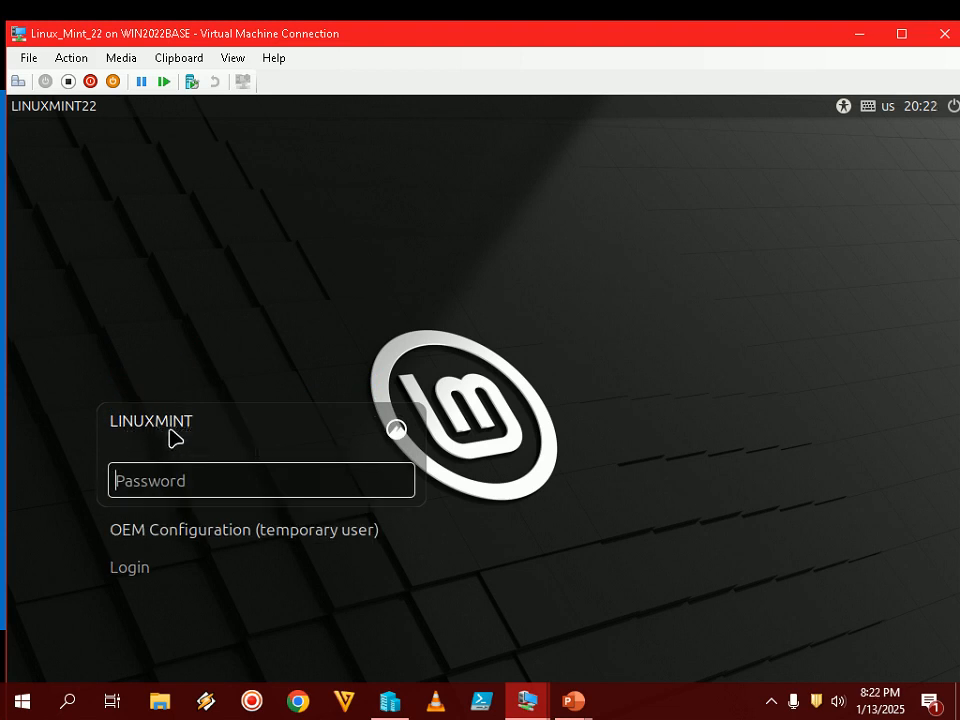
{"action": "mouse_move", "coordinate": [576, 703]}
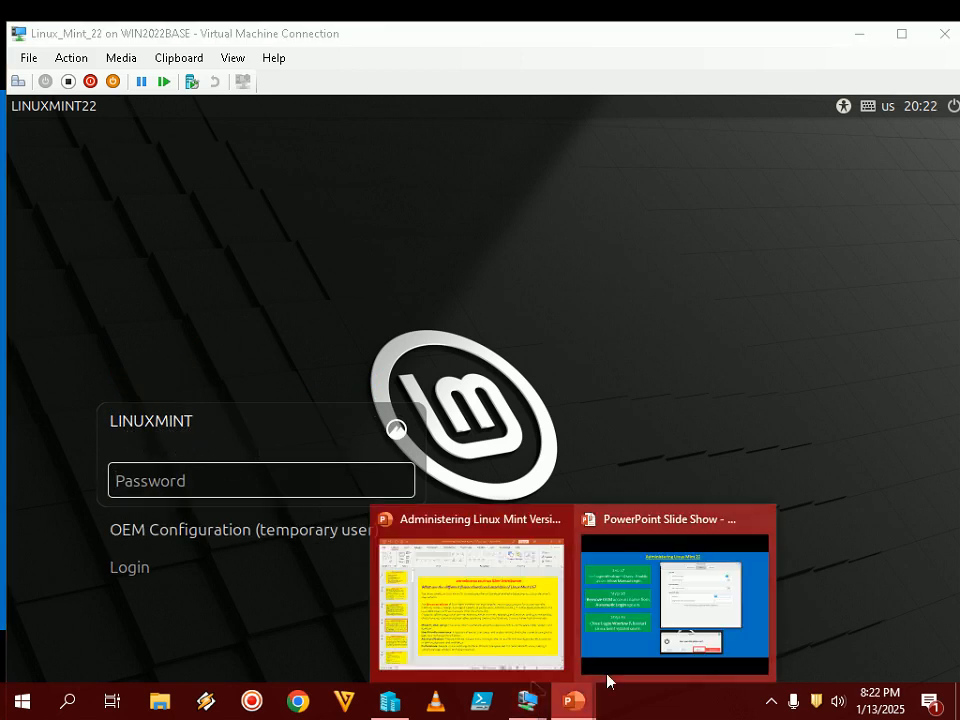
{"action": "left_click", "coordinate": [607, 675]}
{"action": "key", "text": "Right"}
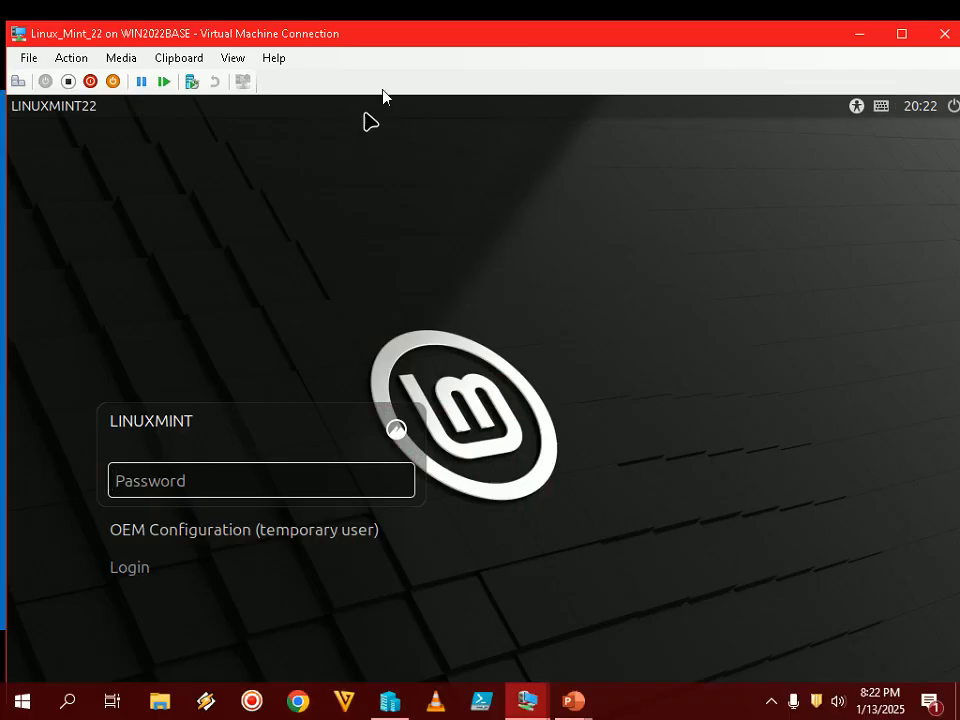
- In full-screen view, enter the account password and log in
{"action": "double_click", "coordinate": [446, 45]}
{"action": "left_click", "coordinate": [195, 380]}
{"action": "type", "text": "••••••••••"}
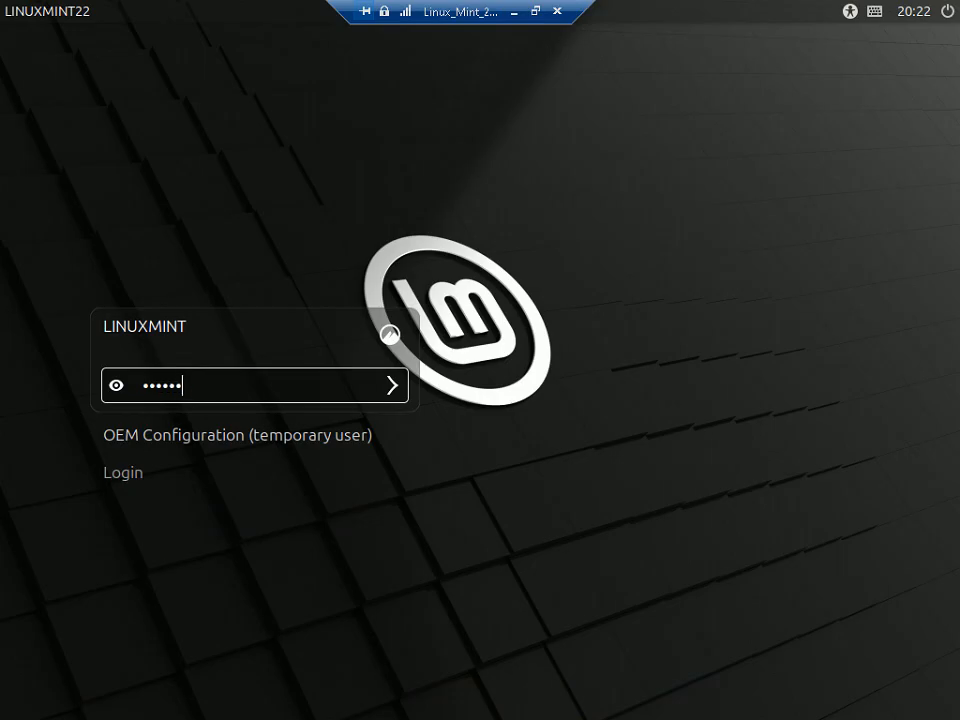
{"action": "type", "text": "••••••••••"}
{"action": "key", "text": "Return"}
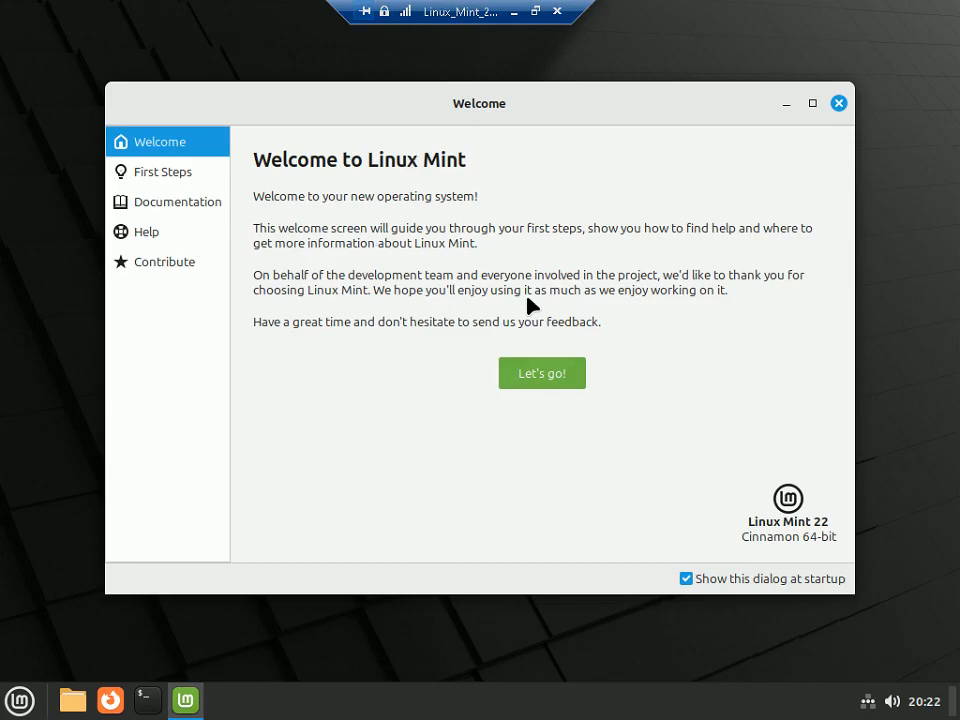
- Uncheck 'Show this dialog at startup' and close the Welcome to Linux Mint window
{"action": "left_click", "coordinate": [686, 578]}
{"action": "left_click", "coordinate": [838, 104]}
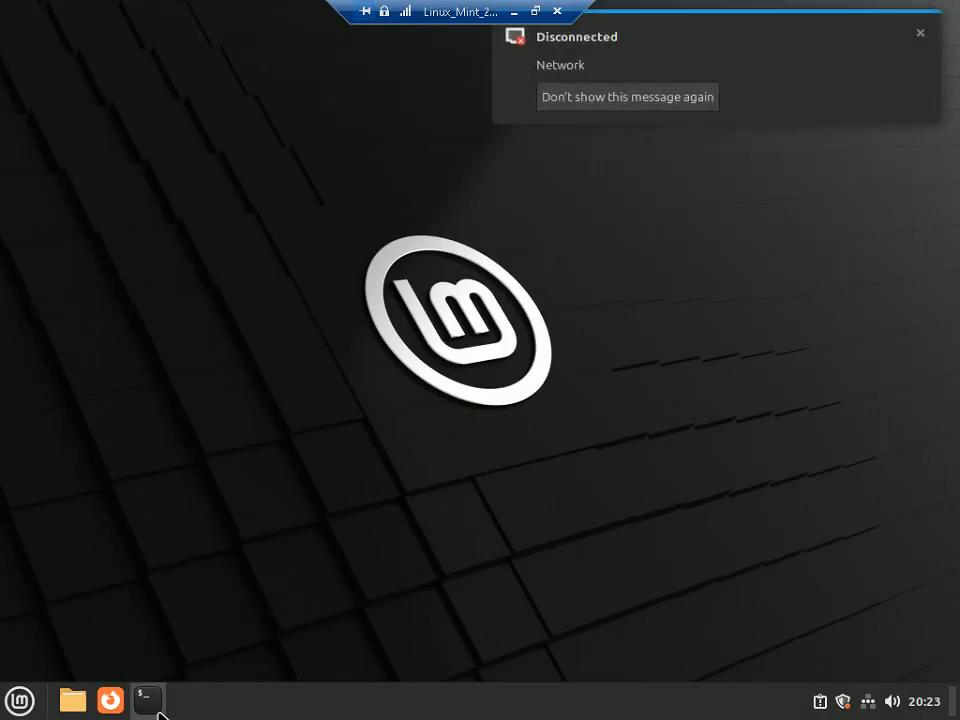
- Open a terminal in the Mint VM and dismiss the Connection failed notification
{"action": "left_click", "coordinate": [157, 711]}
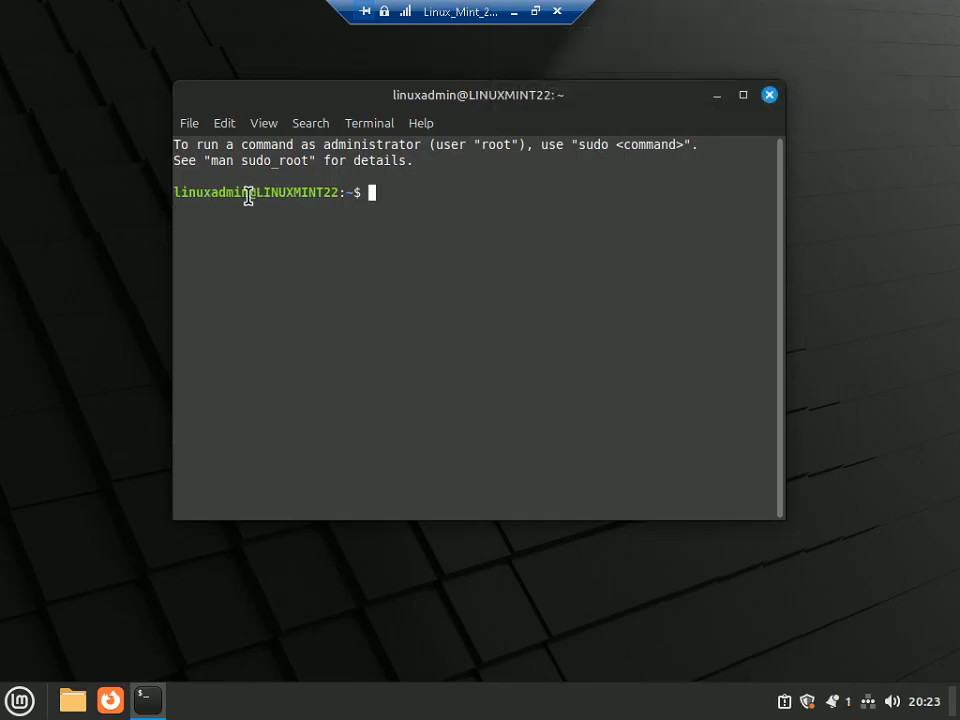
{"action": "left_click_drag", "start_coordinate": [247, 193], "coordinate": [146, 190]}
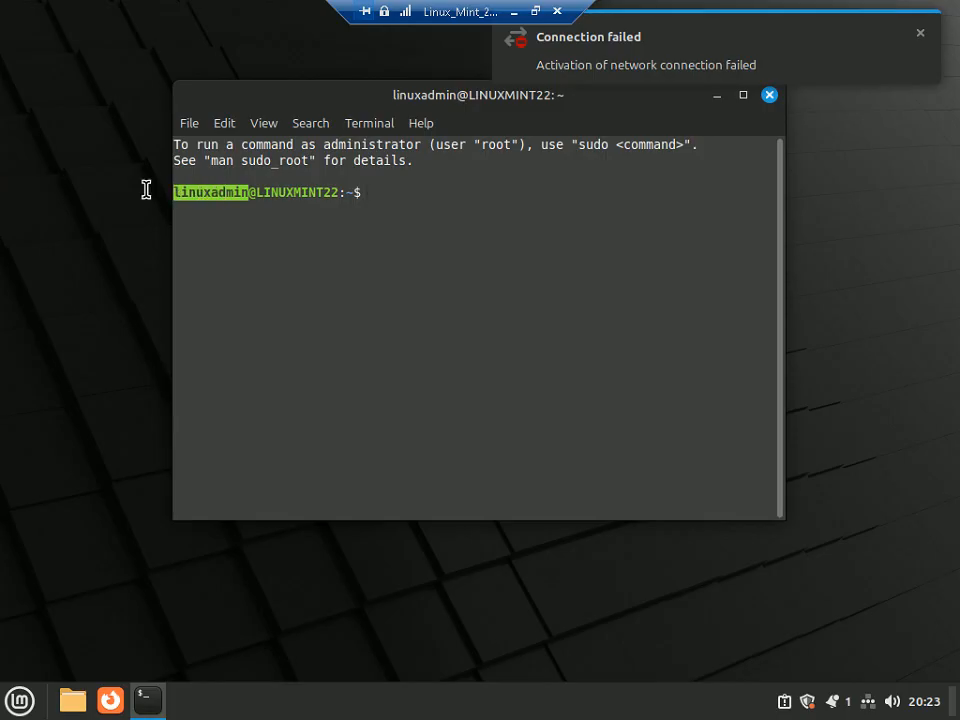
{"action": "left_click", "coordinate": [920, 34]}
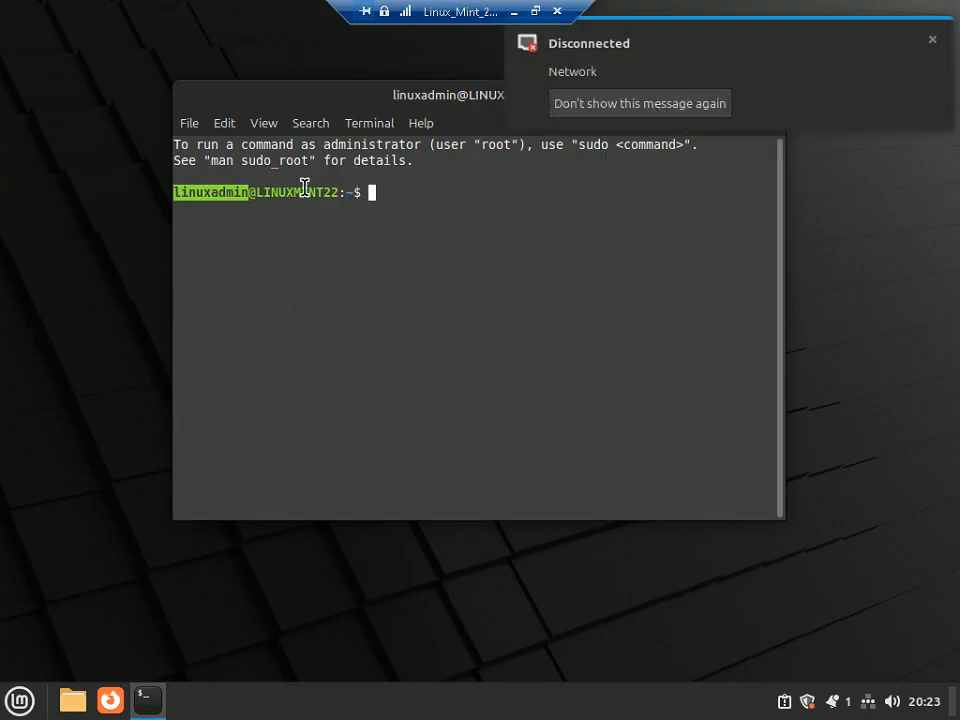
{"action": "left_click", "coordinate": [398, 193]}
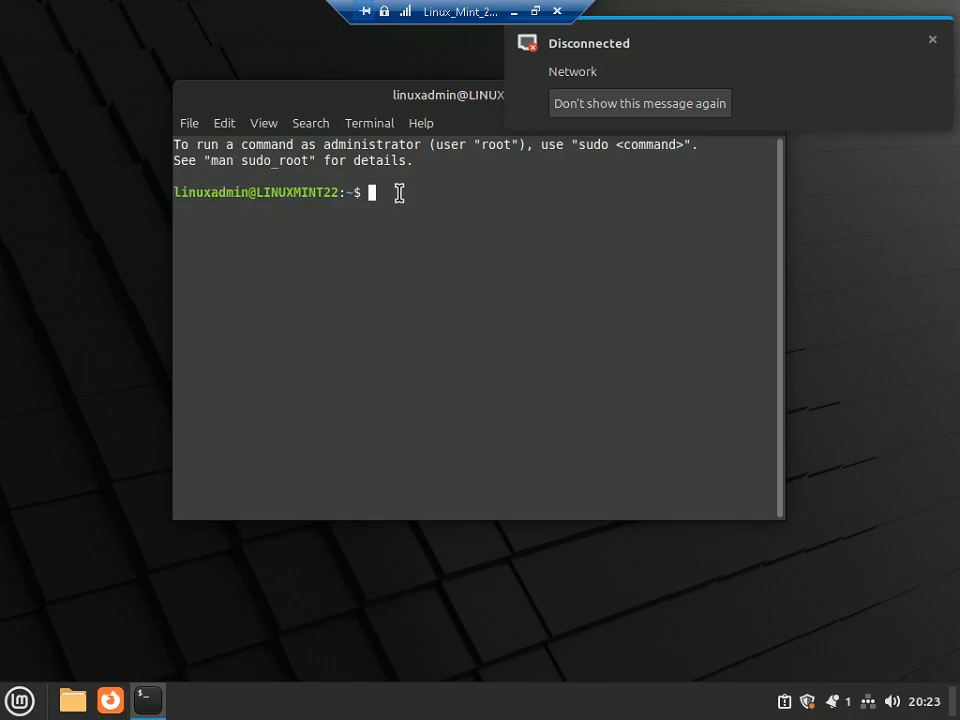
- Run sudo -i in the terminal, correcting the missing space in the command
{"action": "type", "text": "sudo"}
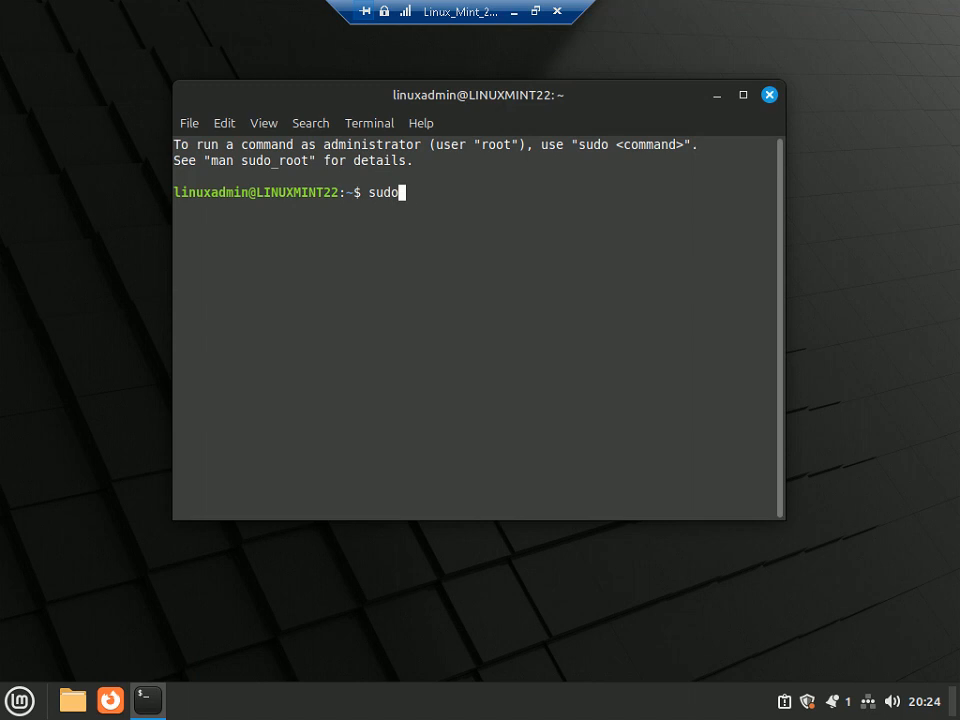
{"action": "type", "text": "-i"}
{"action": "key", "text": "Return"}
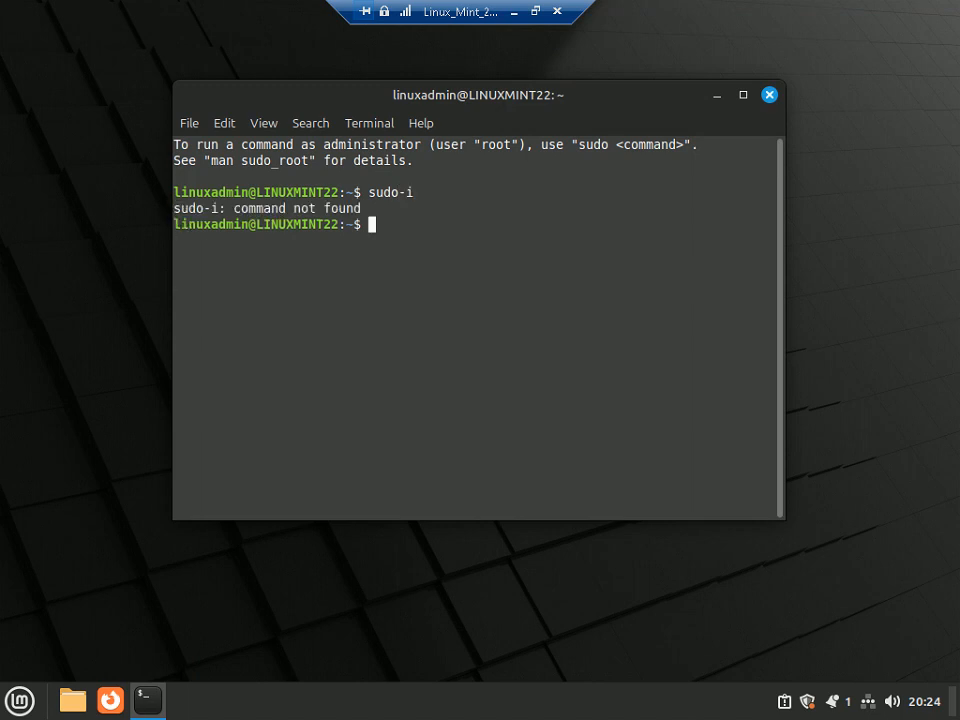
{"action": "key", "text": "Up"}
{"action": "key", "text": "Left"}
{"action": "key", "text": "Left"}
{"action": "key", "text": "End"}
{"action": "key", "text": "Return"}
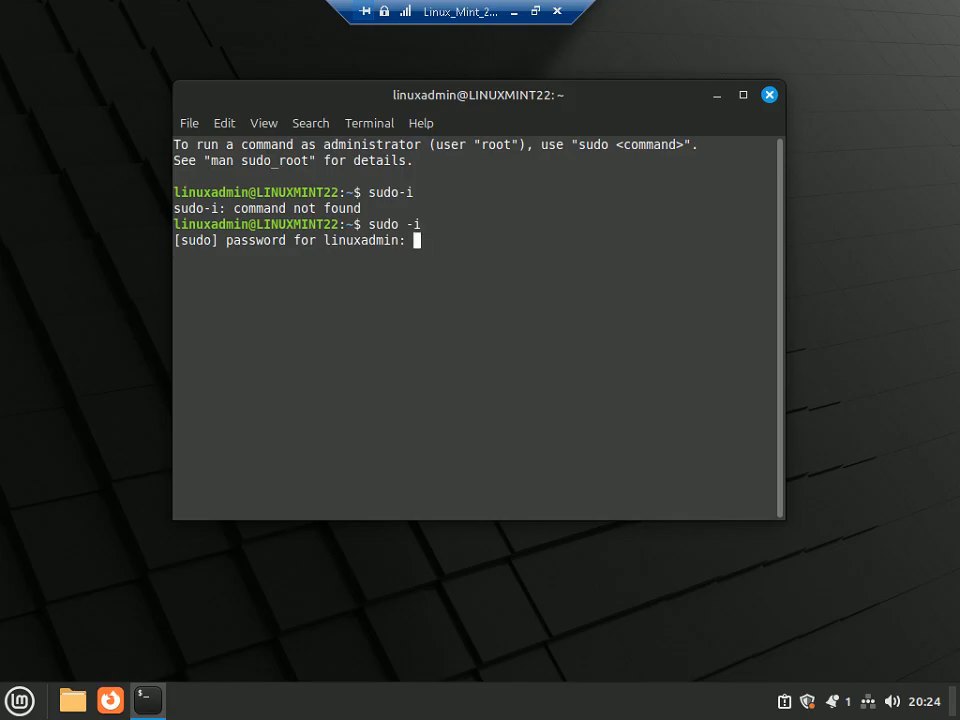
- Enter the linuxadmin password to get the root@LINUXMINT22 prompt
{"action": "type", "text": "*****************"}
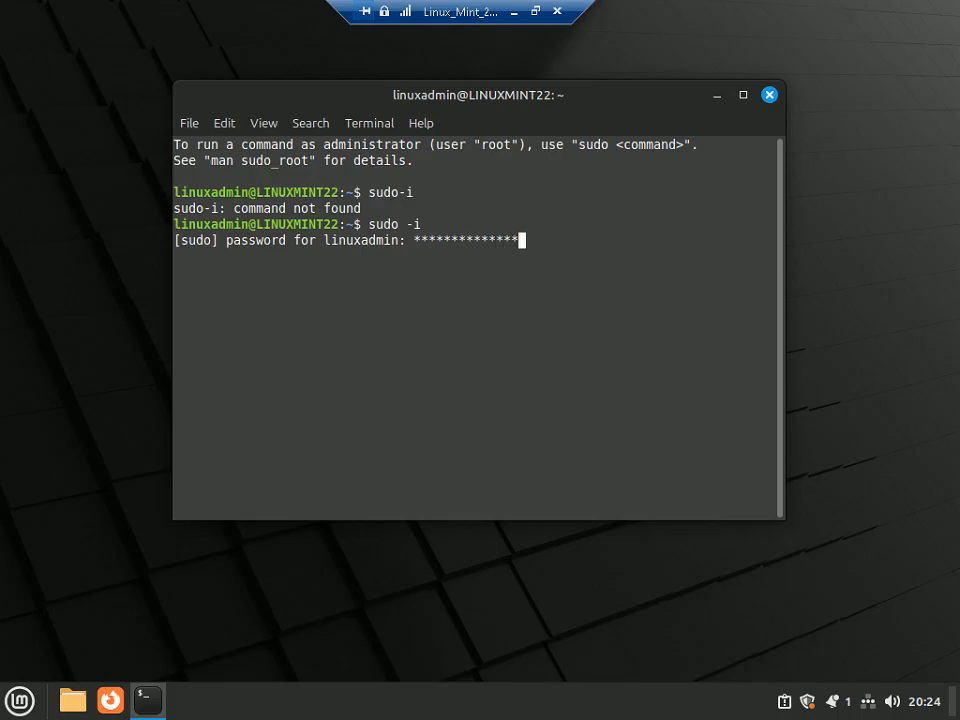
{"action": "type", "text": "***"}
{"action": "key", "text": "Return"}
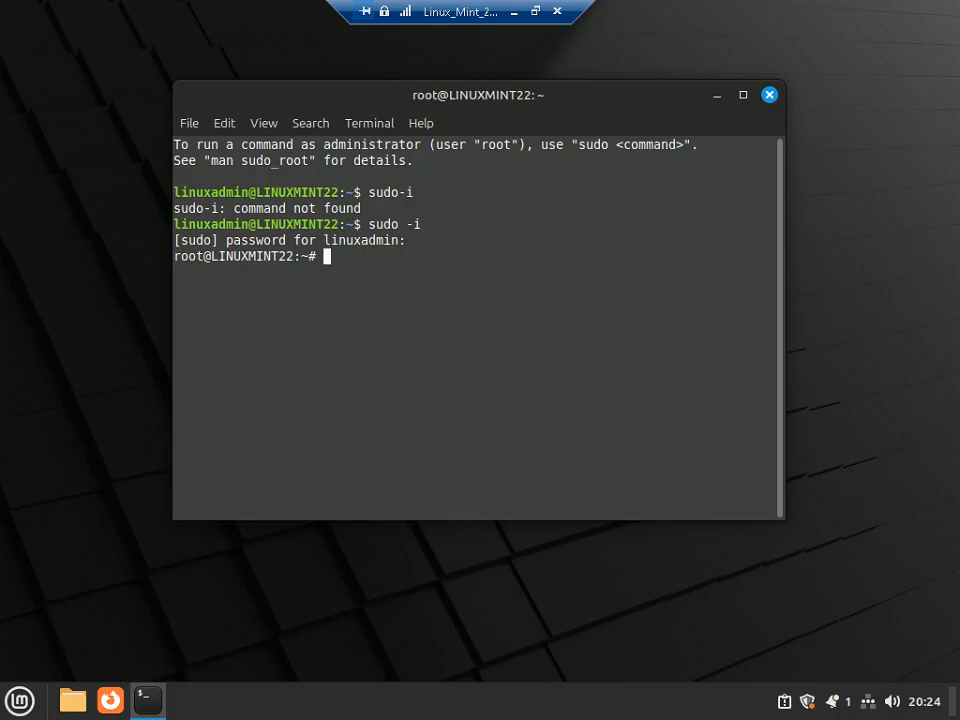
{"action": "double_click", "coordinate": [190, 257]}
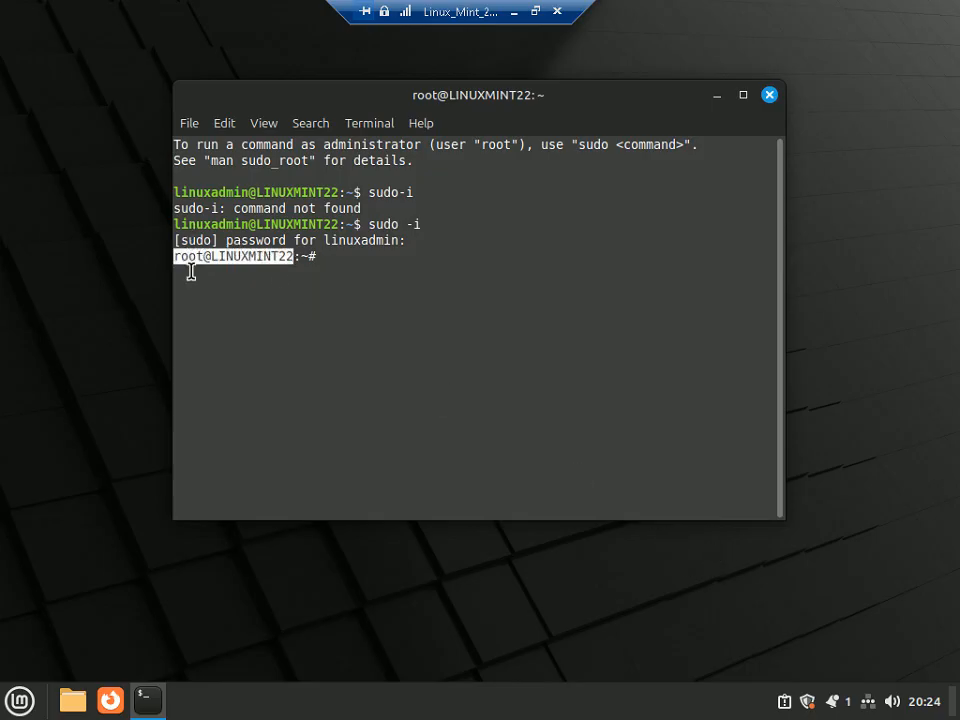
{"action": "left_click", "coordinate": [344, 261]}
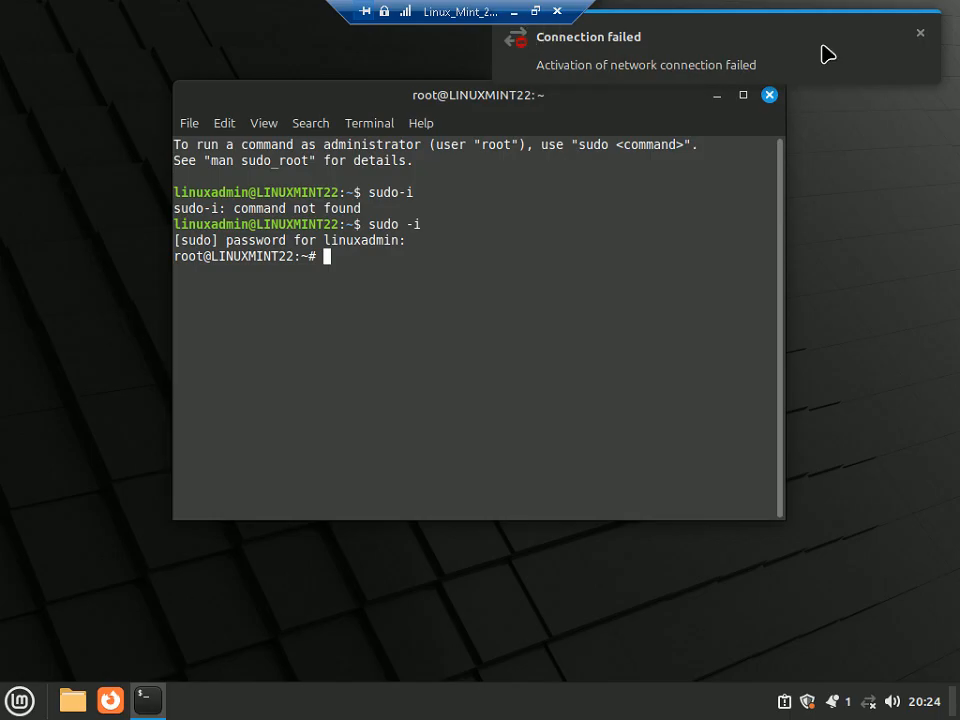
- Dismiss the Connection failed and Disconnected notifications and return to the full-screen PowerPoint slide show
{"action": "left_click", "coordinate": [923, 35]}
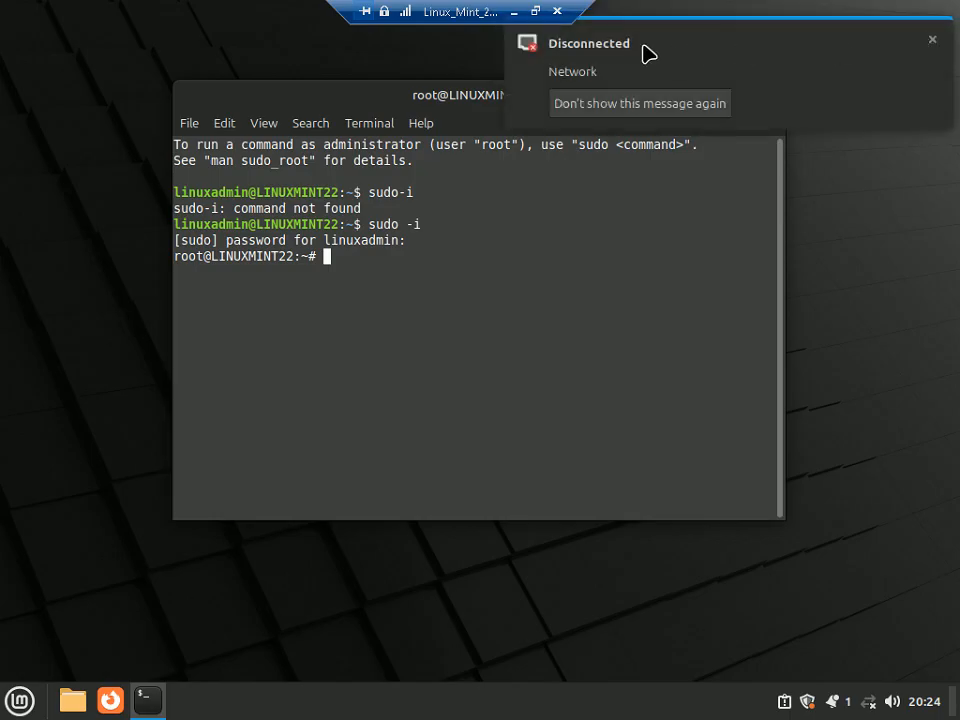
{"action": "left_click", "coordinate": [932, 39]}
{"action": "left_click", "coordinate": [535, 11]}
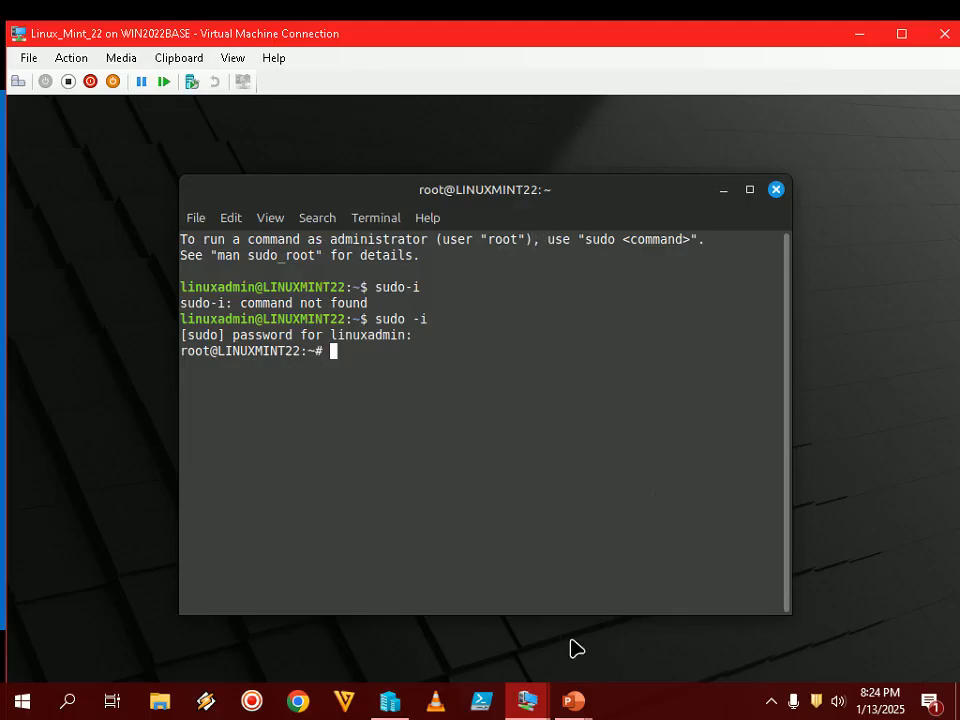
{"action": "left_click", "coordinate": [594, 708]}
{"action": "left_click", "coordinate": [686, 594]}
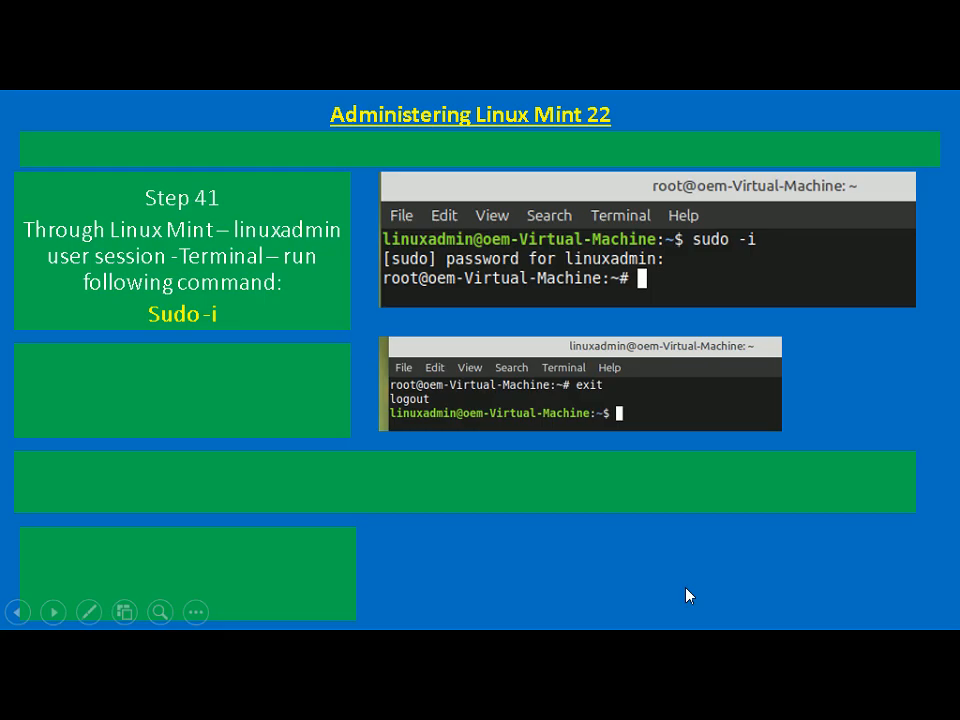
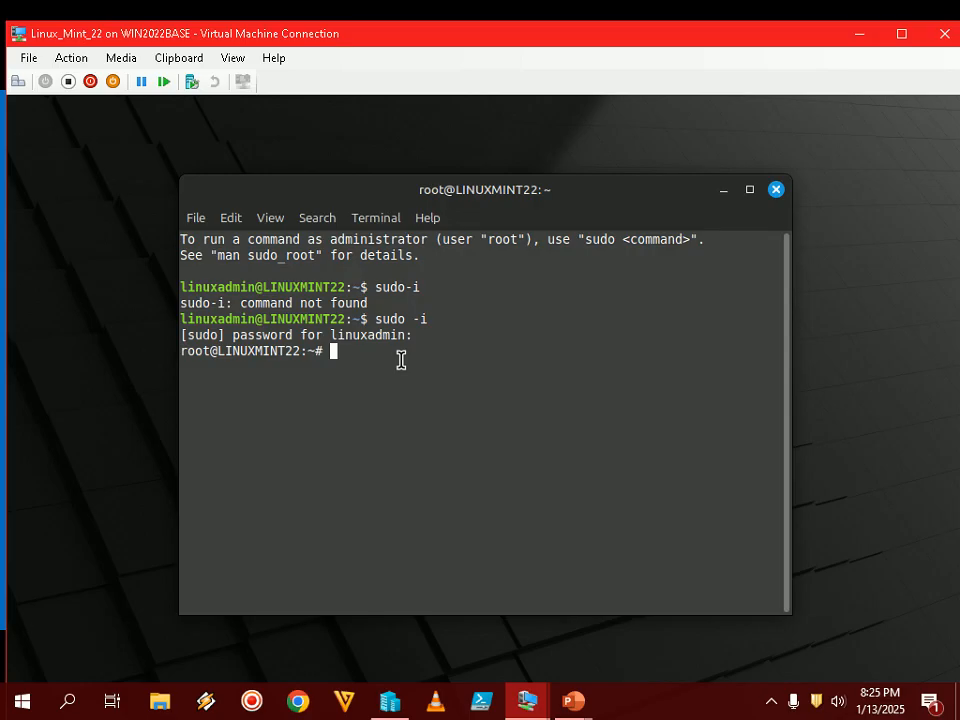
- Run exit at the root prompt to drop back to the linuxadmin shell
{"action": "type", "text": "exit"}
{"action": "key", "text": "Return"}
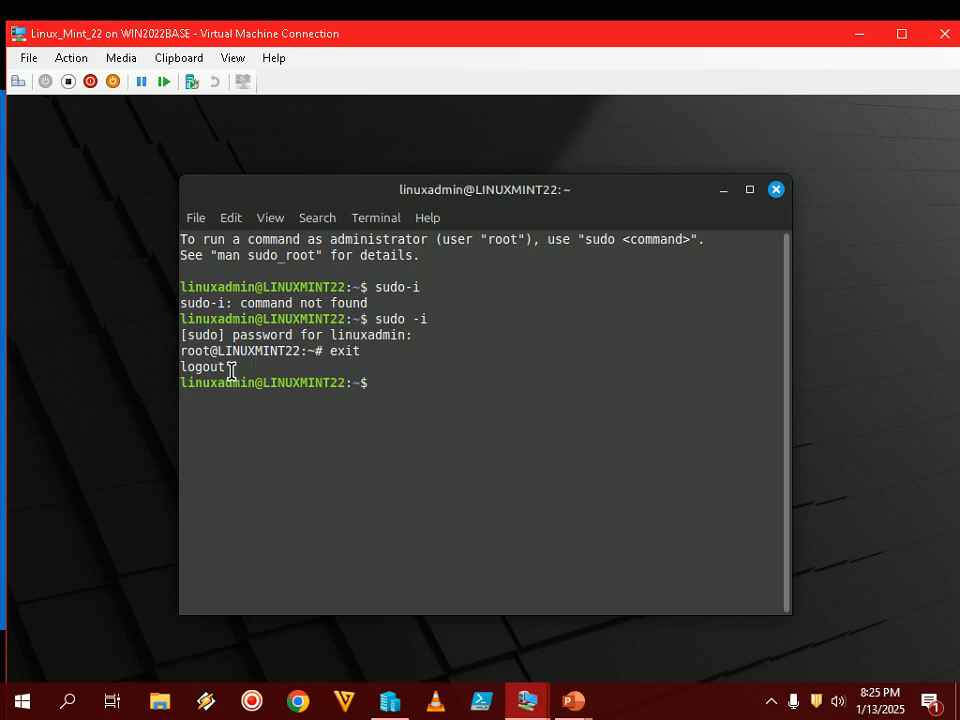
{"action": "left_click_drag", "start_coordinate": [232, 371], "coordinate": [177, 369]}
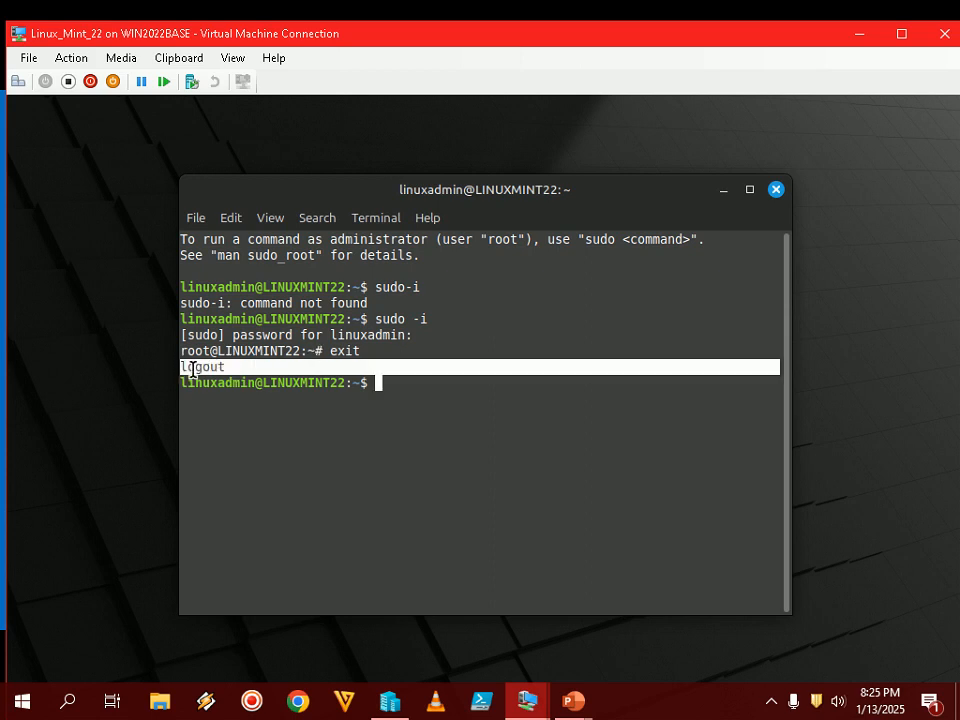
{"action": "left_click", "coordinate": [303, 376]}
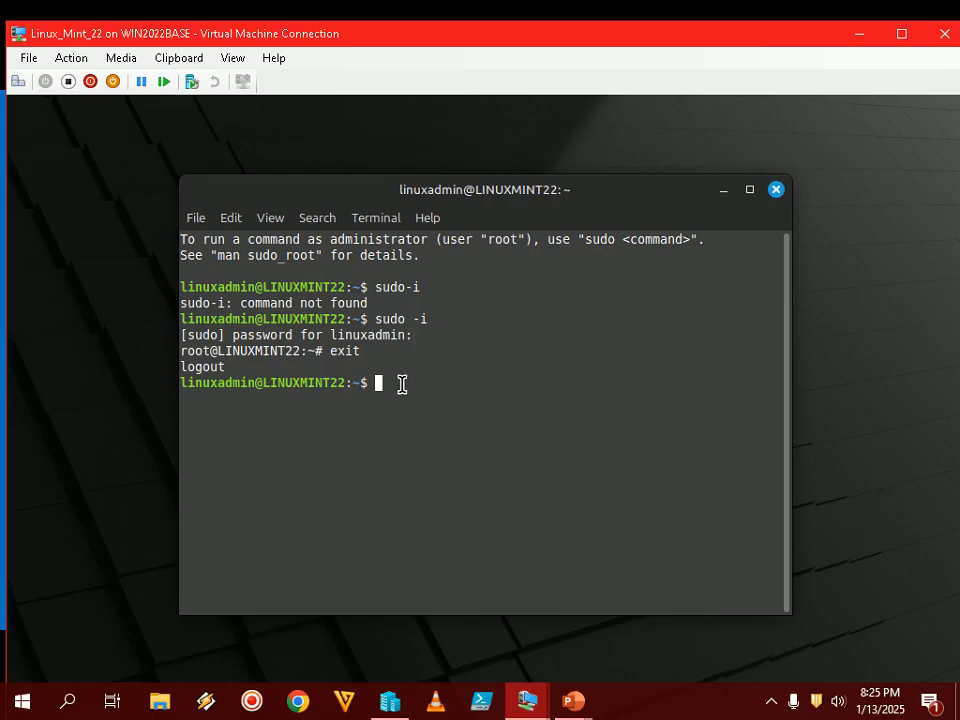
- Bring the slide show forward and advance to the slide with the passwd screenshot
{"action": "mouse_move", "coordinate": [572, 701]}
{"action": "left_click", "coordinate": [634, 645]}
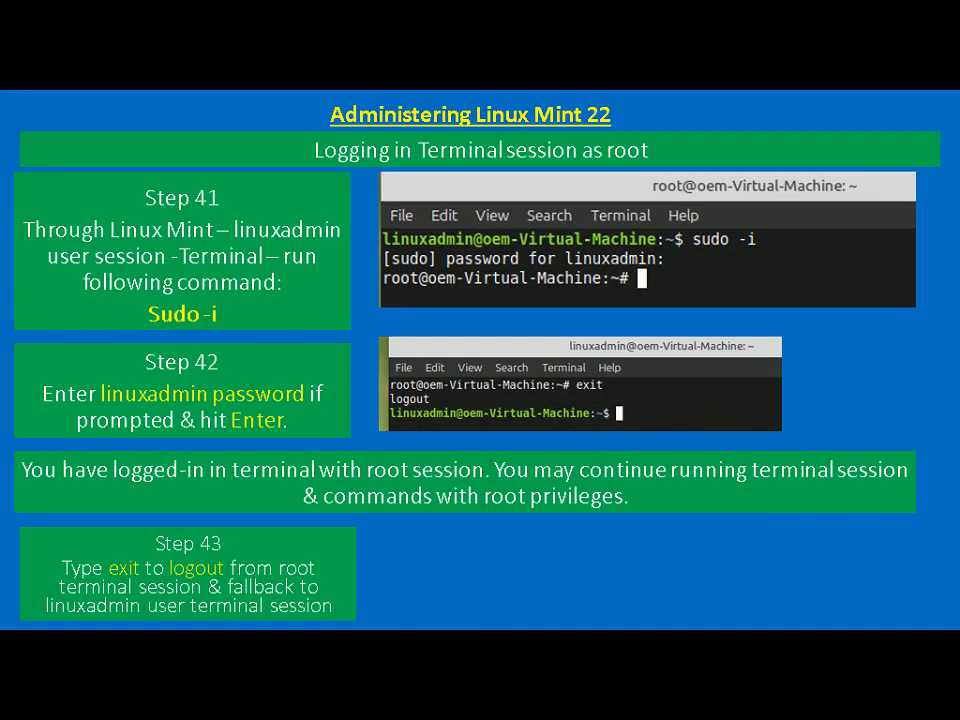
{"action": "key", "text": "Right"}
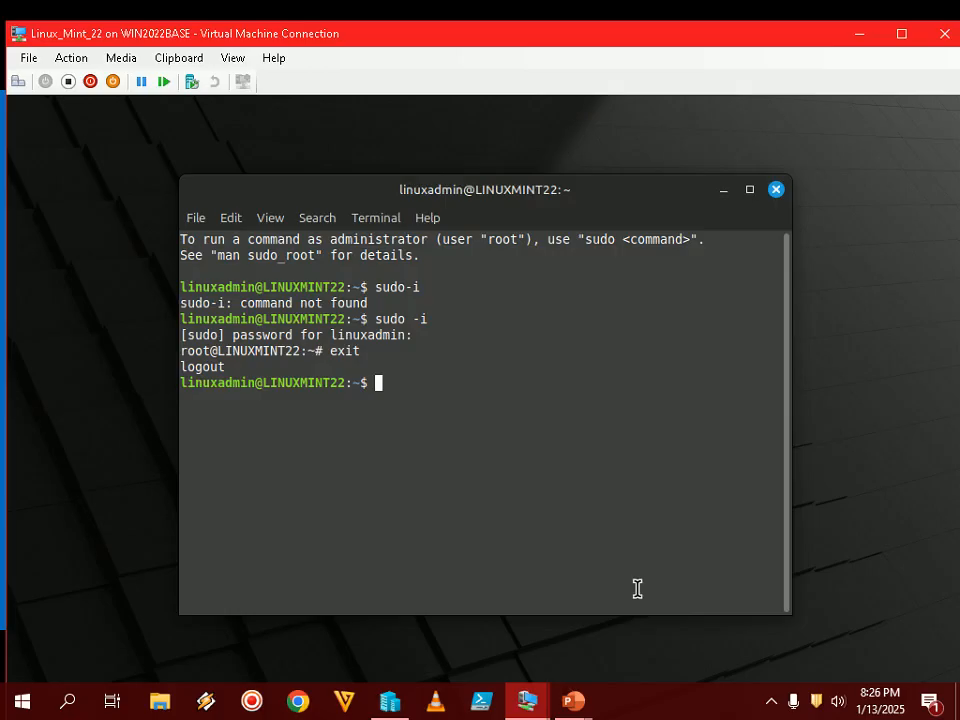
- Open a root shell with sudo -i, then check the next slide
{"action": "type", "text": "sudo -i"}
{"action": "key", "text": "Return"}
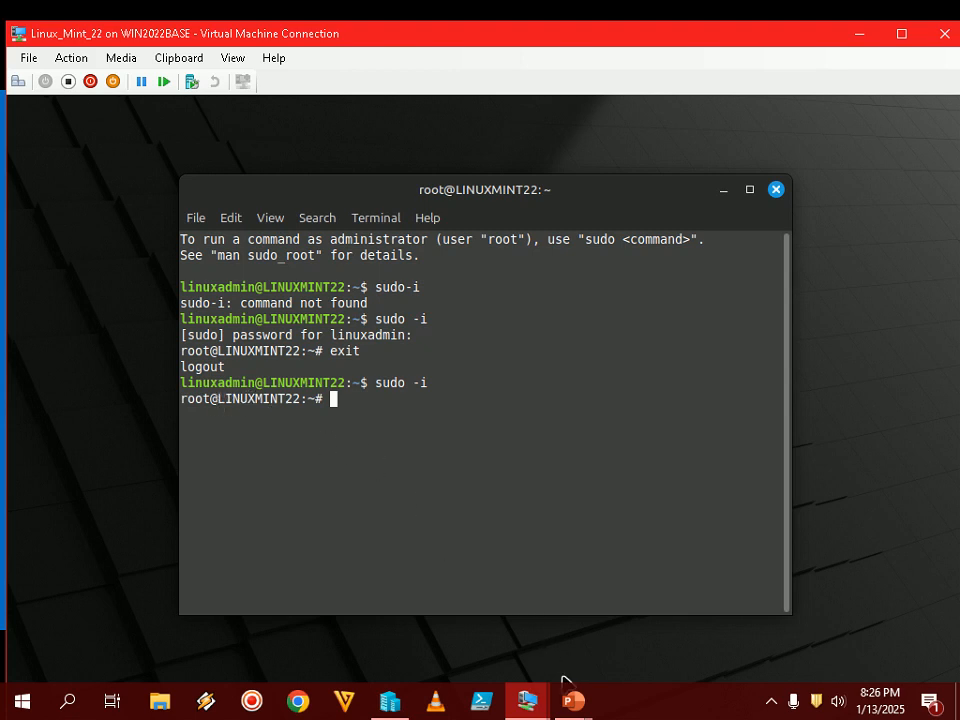
{"action": "mouse_move", "coordinate": [573, 700]}
{"action": "left_click", "coordinate": [648, 600]}
- Run passwd, enter the new root password twice, then exit back to linuxadmin
{"action": "type", "text": "passed"}
{"action": "key", "text": "BackSpace"}
{"action": "key", "text": "BackSpace"}
{"action": "type", "text": "wd"}
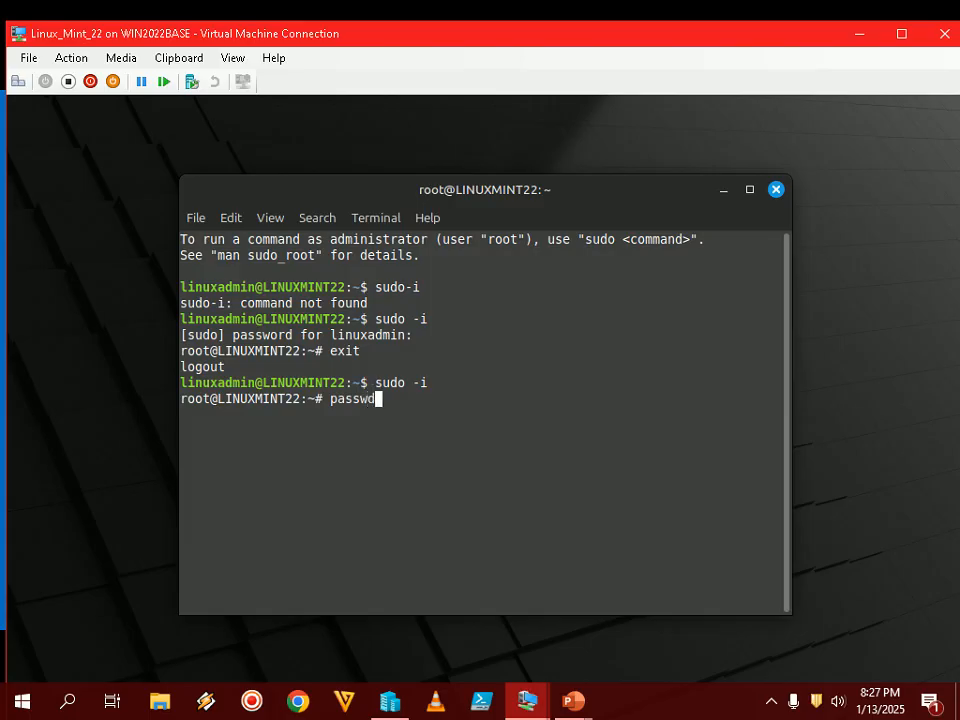
{"action": "key", "text": "Return"}
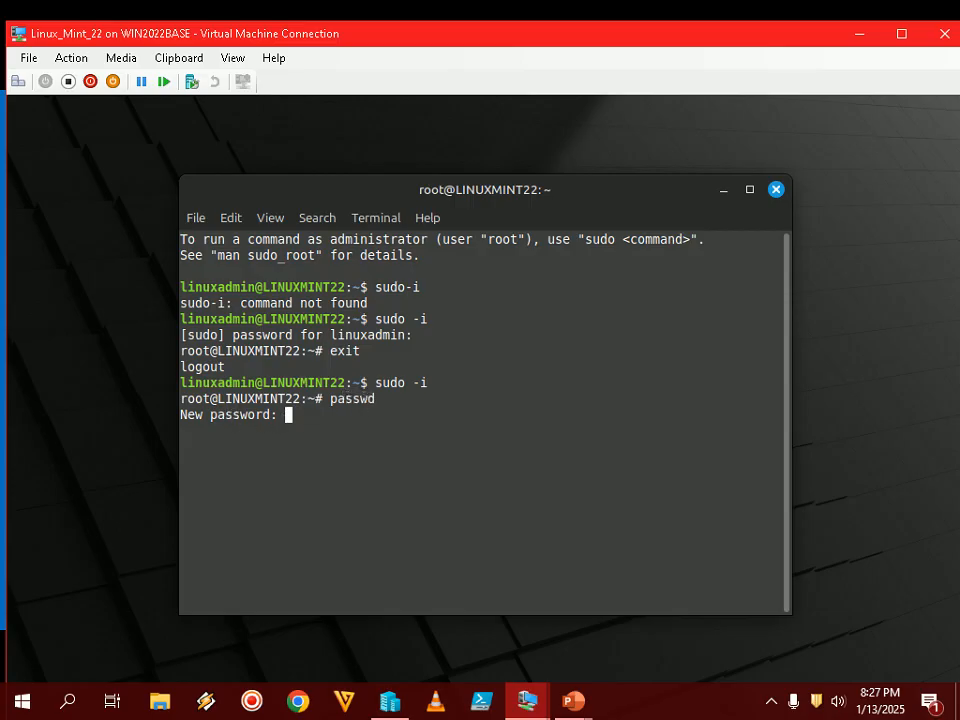
{"action": "key", "text": "Return"}
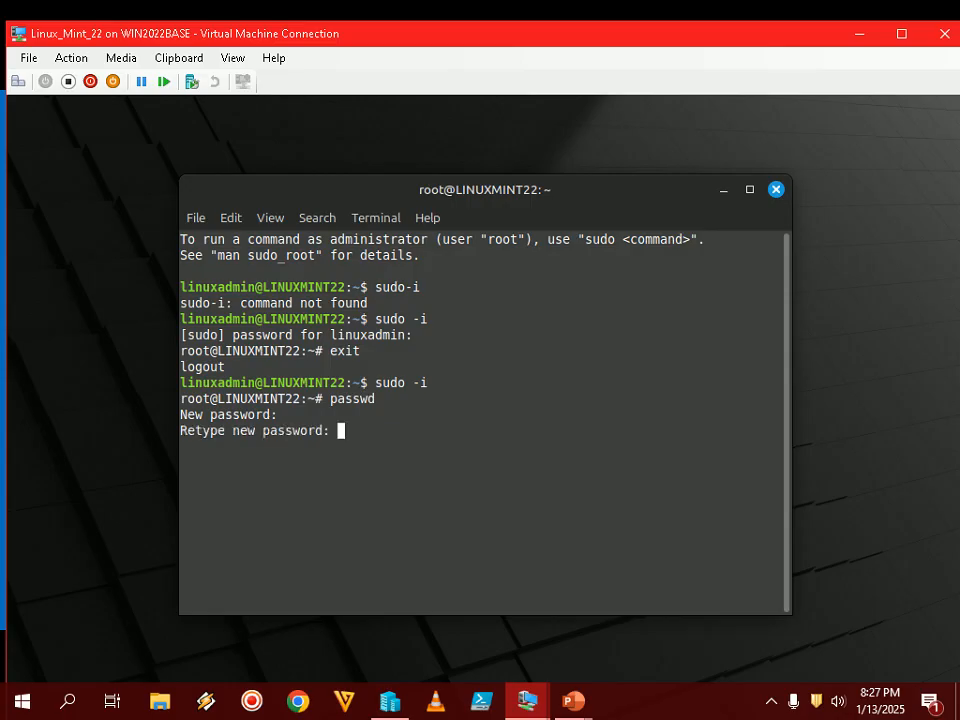
{"action": "key", "text": "Return"}
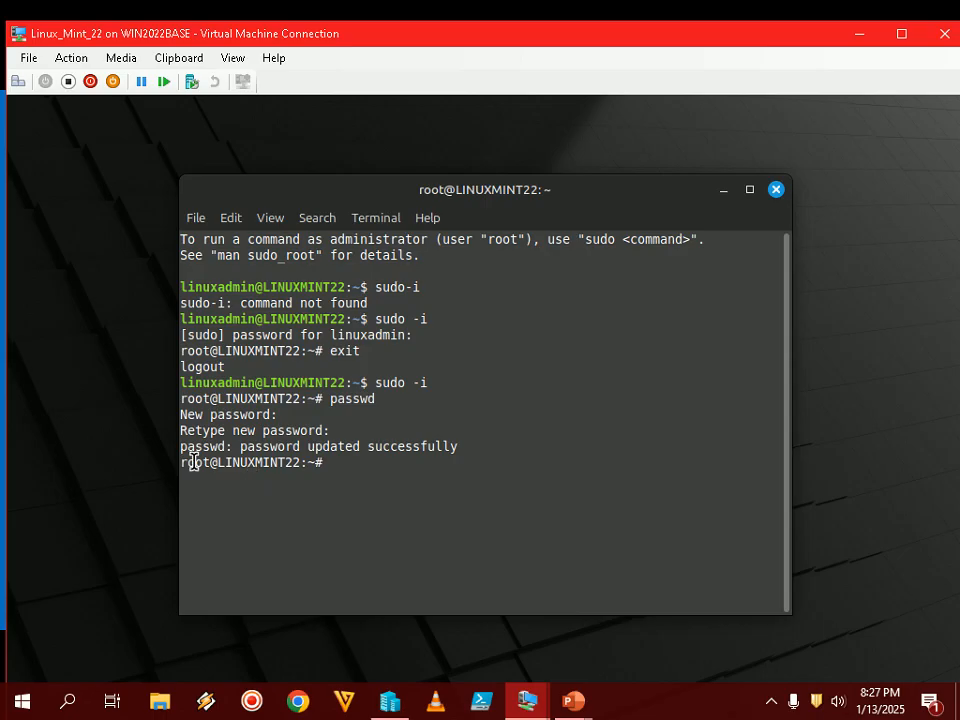
{"action": "type", "text": "exit"}
{"action": "key", "text": "Return"}
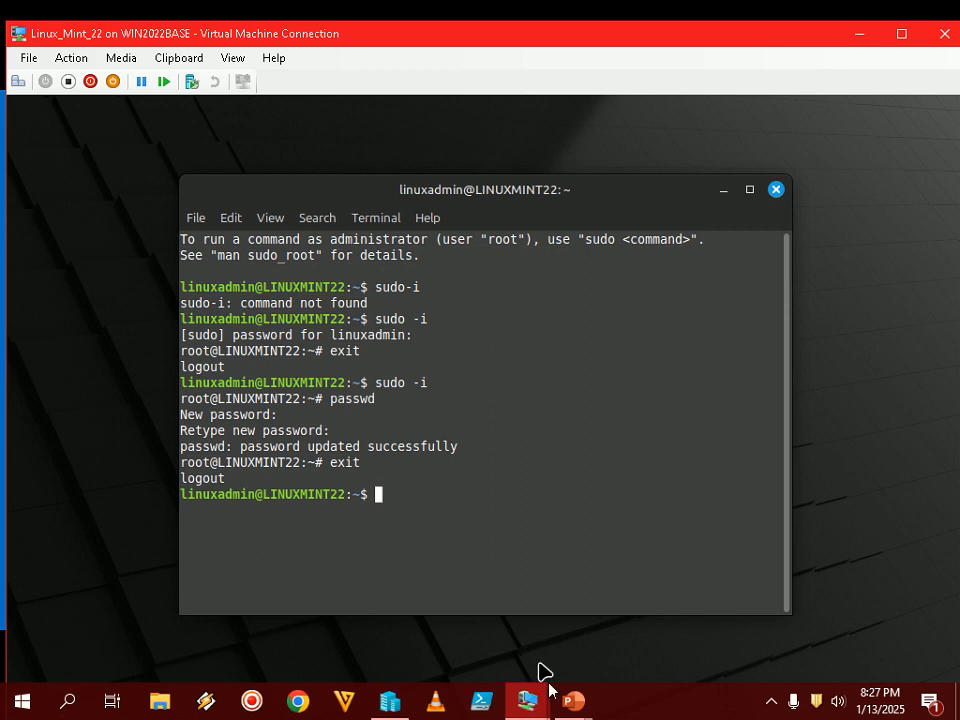
- Put the VM connection in full screen and open then close the Mint menu
{"action": "left_click", "coordinate": [573, 701]}
{"action": "double_click", "coordinate": [613, 44]}
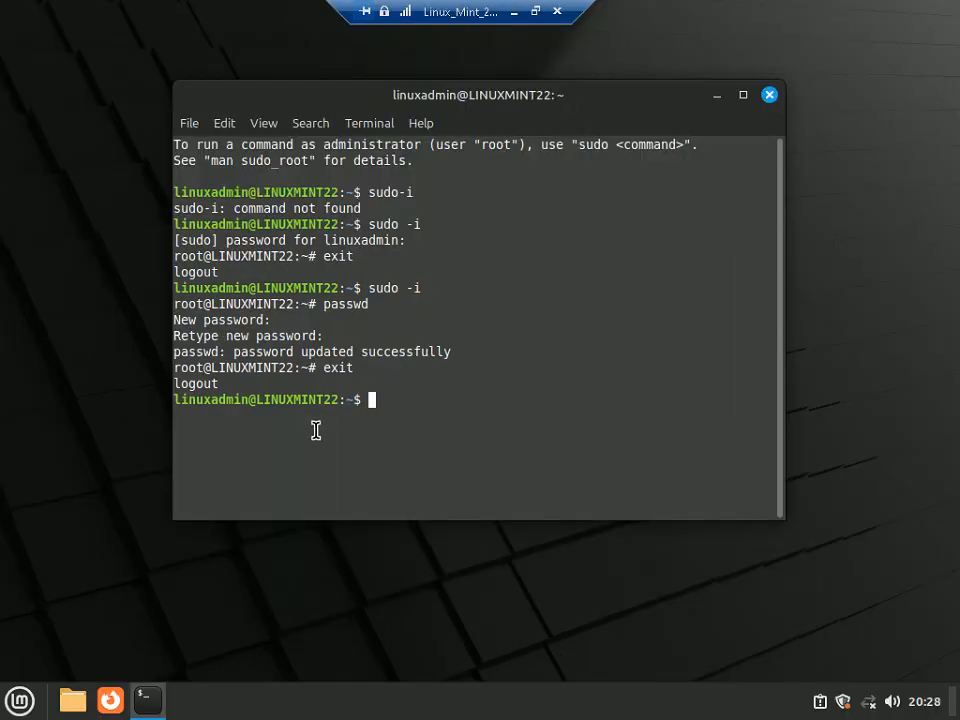
{"action": "left_click", "coordinate": [19, 698]}
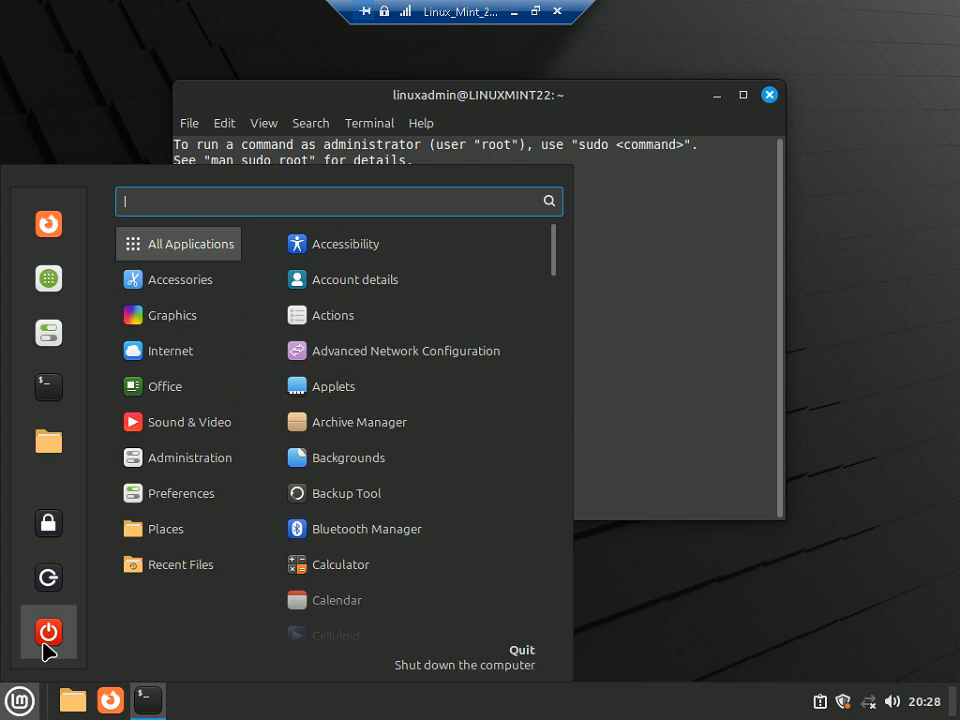
{"action": "left_click", "coordinate": [740, 587]}
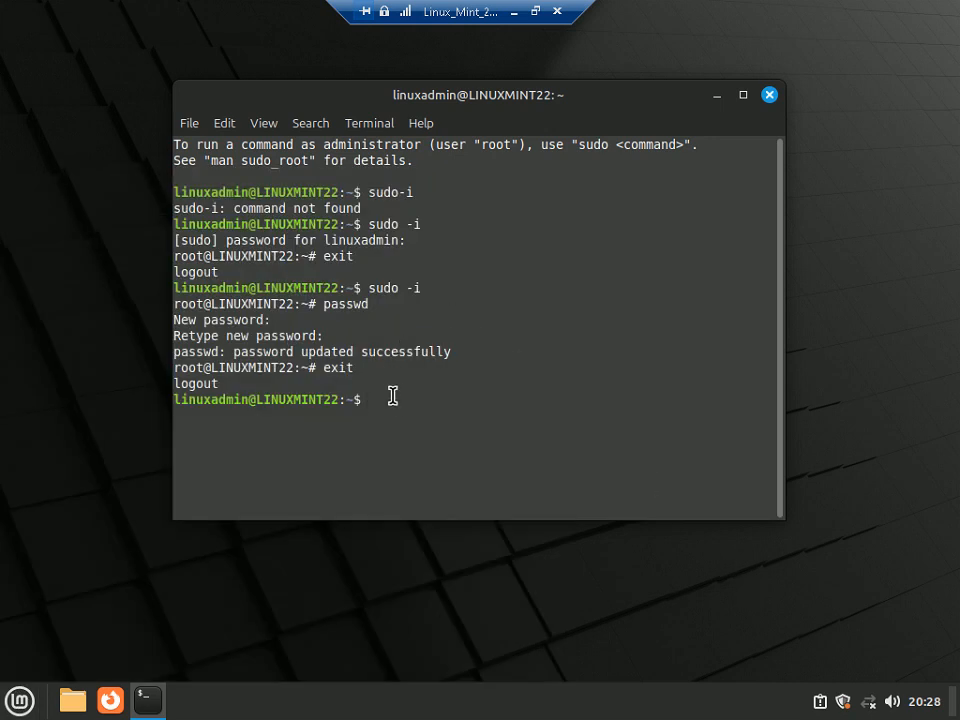
- Run sudo -reboot in the terminal, which only prints sudo's usage help
{"action": "type", "text": "reboot"}
{"action": "key", "text": "BackSpace"}
{"action": "key", "text": "BackSpace"}
{"action": "key", "text": "BackSpace"}
{"action": "key", "text": "BackSpace"}
{"action": "key", "text": "BackSpace"}
{"action": "key", "text": "BackSpace"}
{"action": "type", "text": "sudo -reboot"}
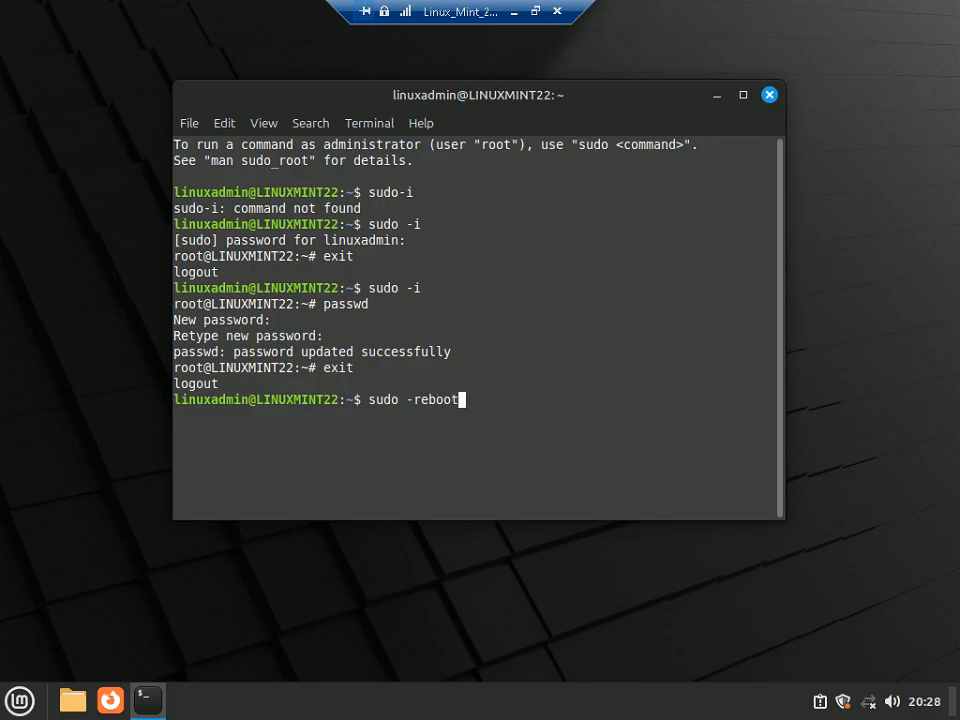
{"action": "key", "text": "Return"}
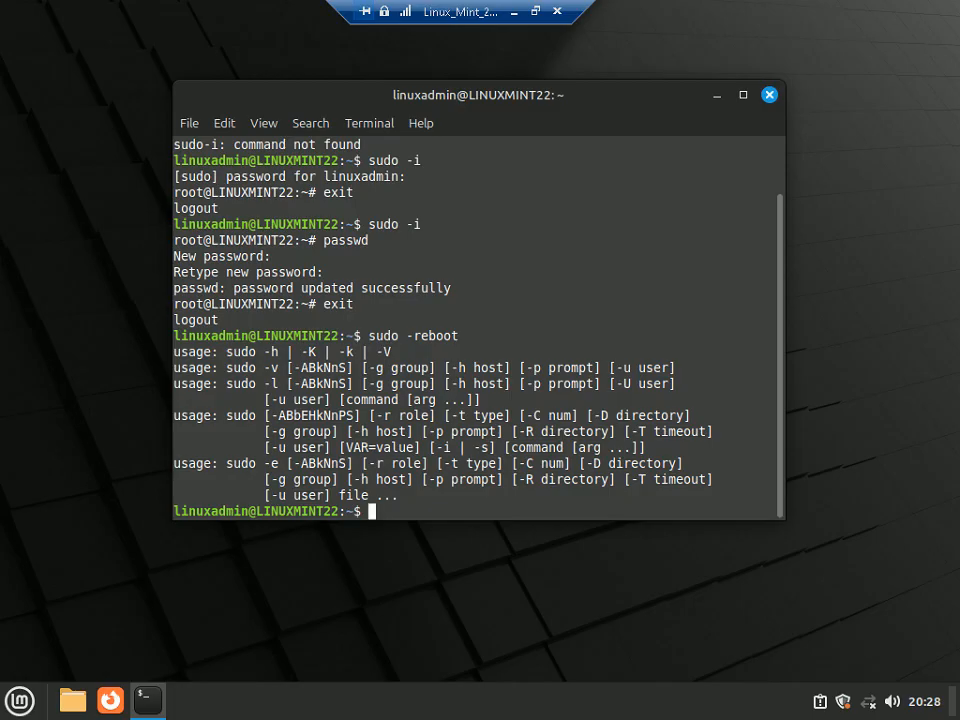
- Restore the VM window and restart the guest with sudo reboot, then return to the slides
{"action": "left_click", "coordinate": [535, 11]}
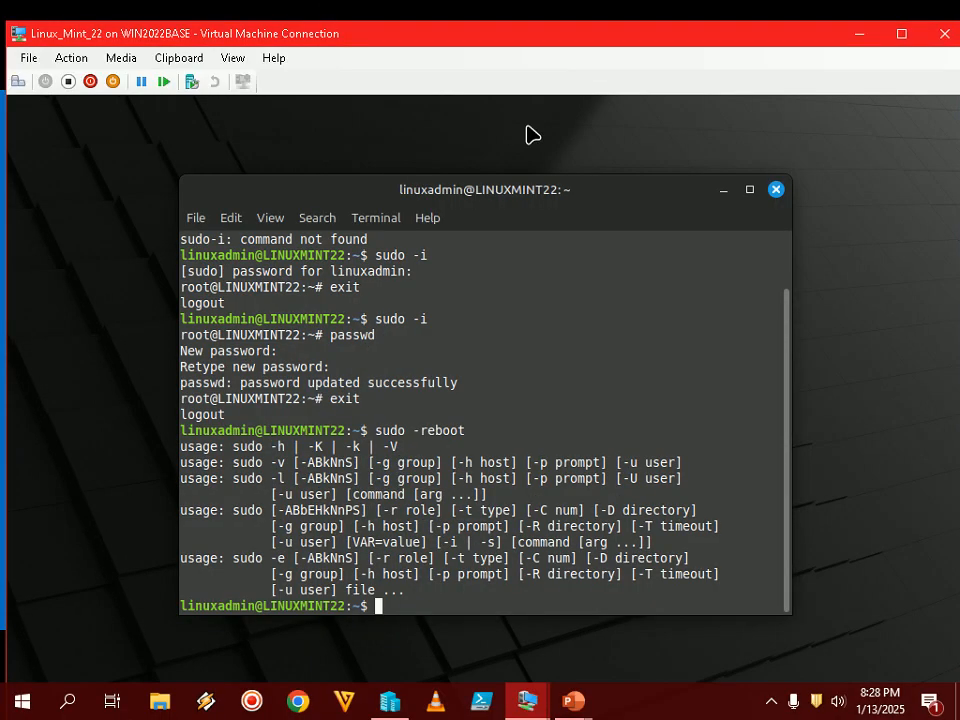
{"action": "left_click", "coordinate": [771, 712]}
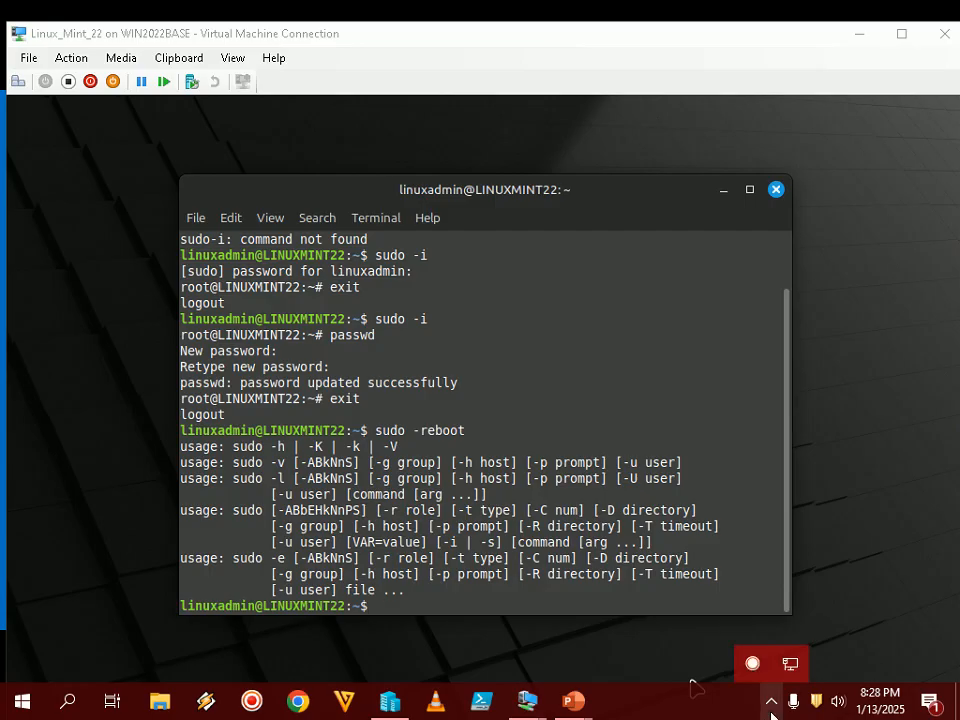
{"action": "left_click", "coordinate": [771, 712]}
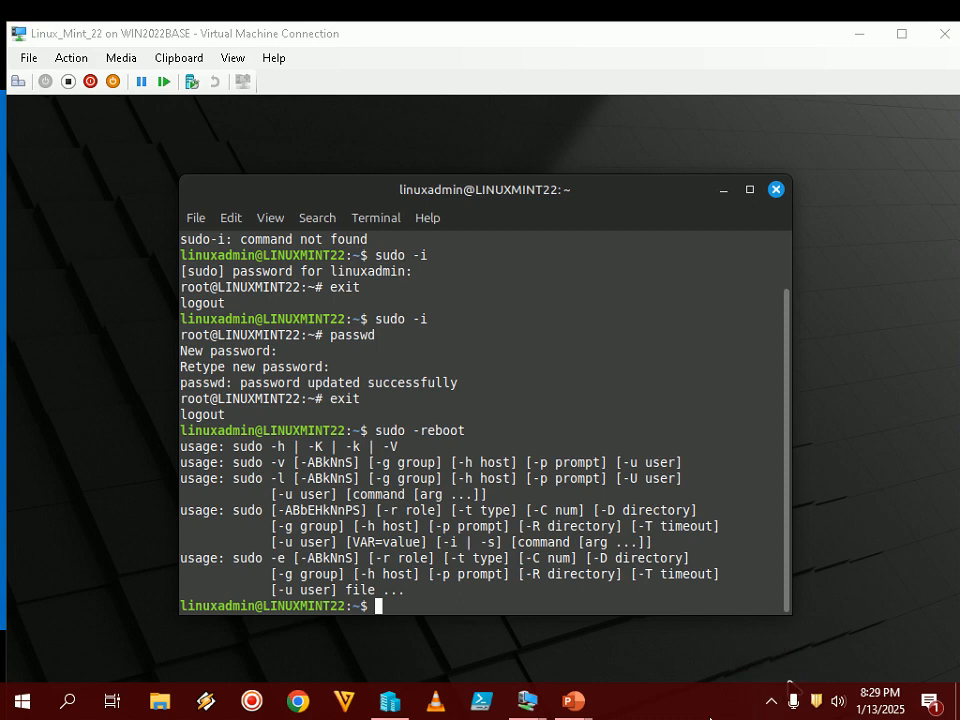
{"action": "left_click", "coordinate": [789, 681]}
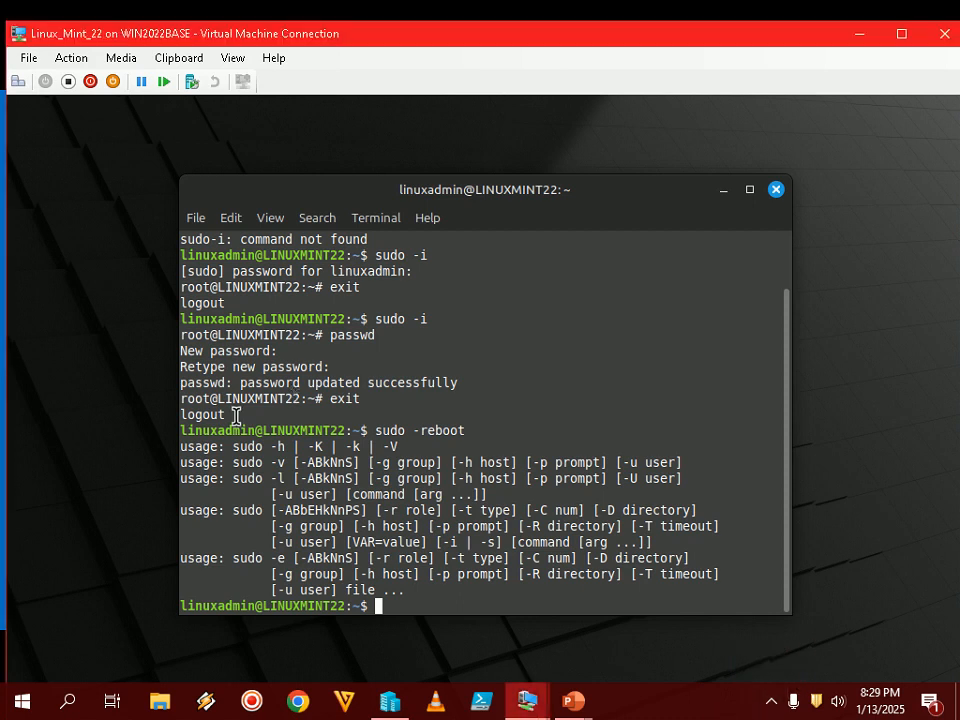
{"action": "type", "text": "sudo reboot"}
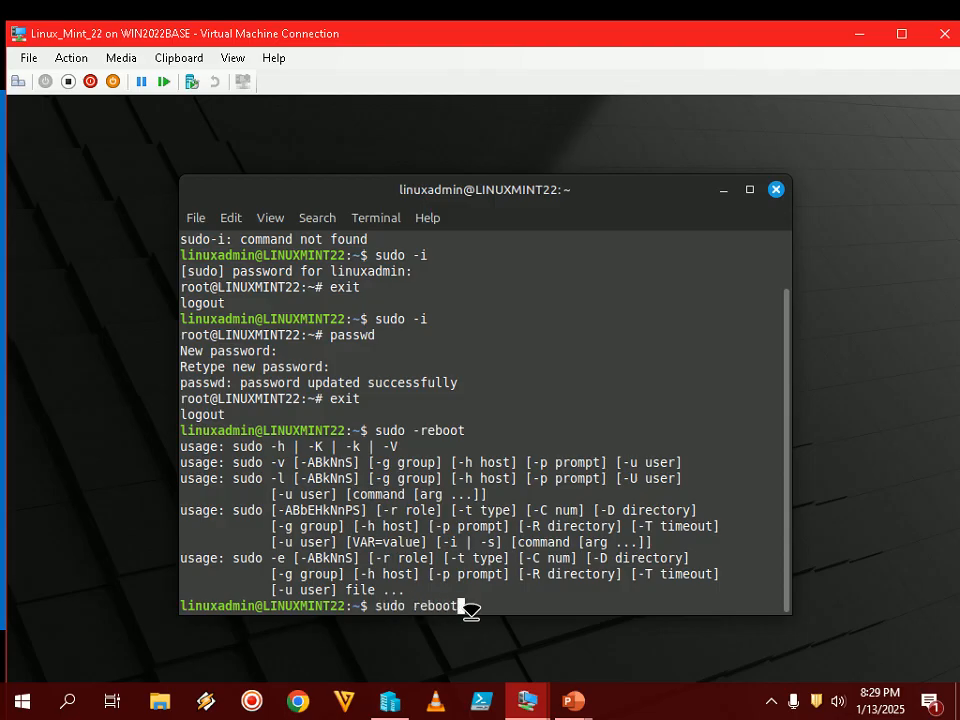
{"action": "key", "text": "Return"}
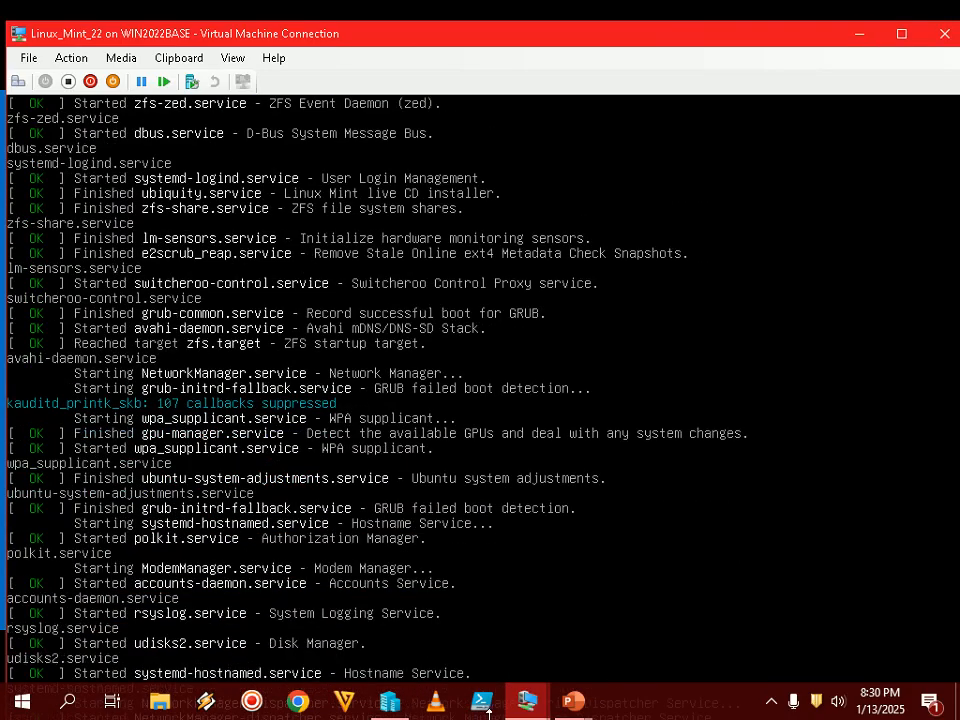
{"action": "left_click", "coordinate": [574, 702]}
{"action": "left_click", "coordinate": [657, 593]}
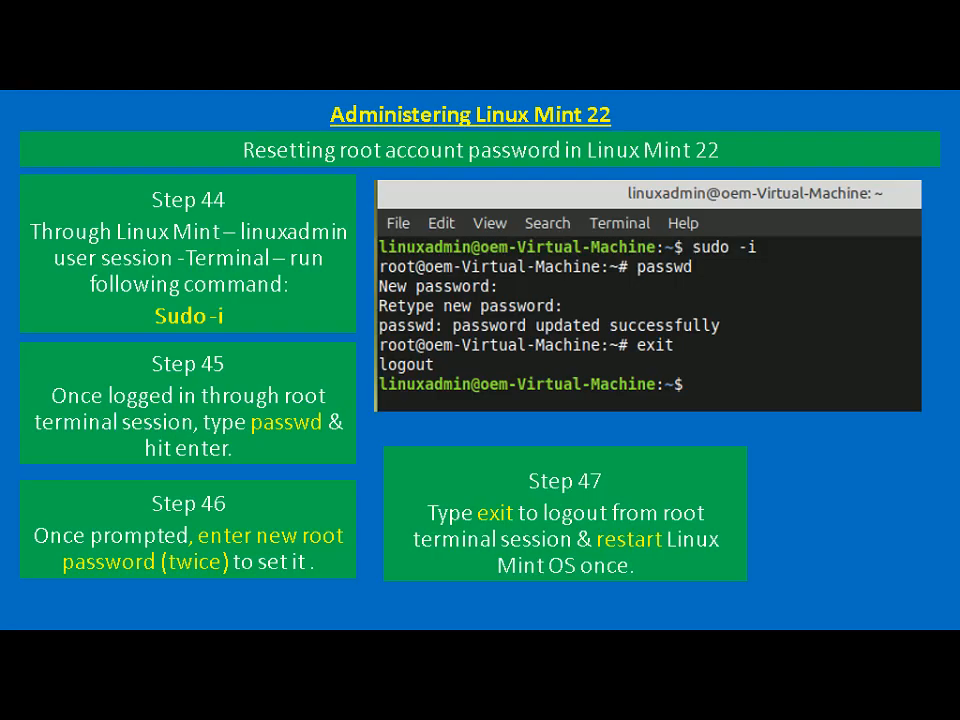
- Advance the slide show to the slide on the login screen steps
{"action": "key", "text": "Right"}
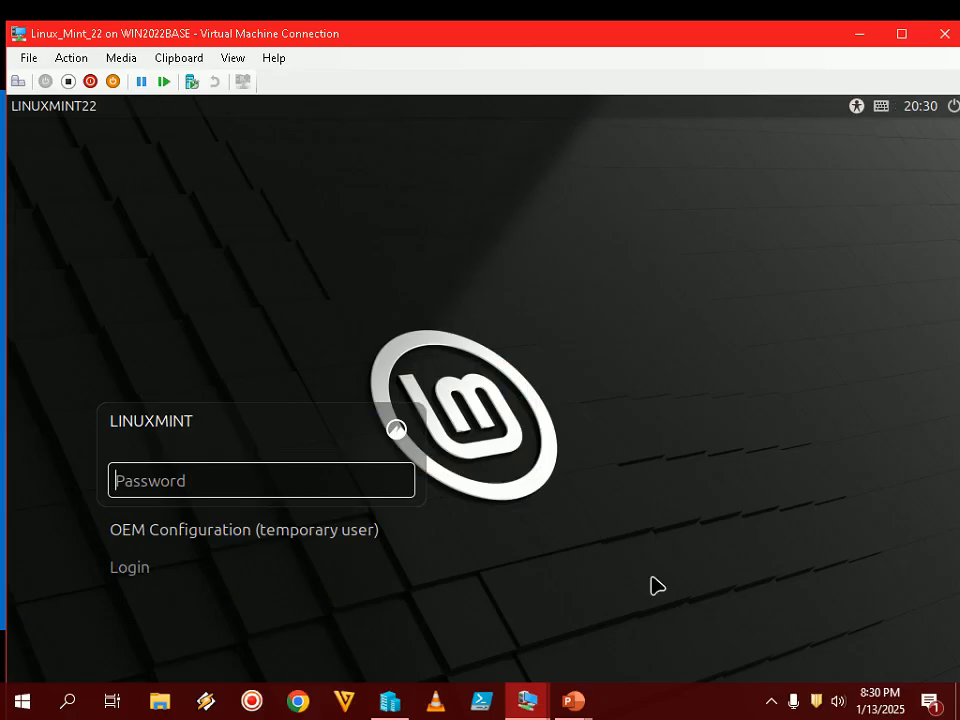
- At the Mint login screen, choose to log in by typing a username, checking the slide
{"action": "double_click", "coordinate": [445, 40]}
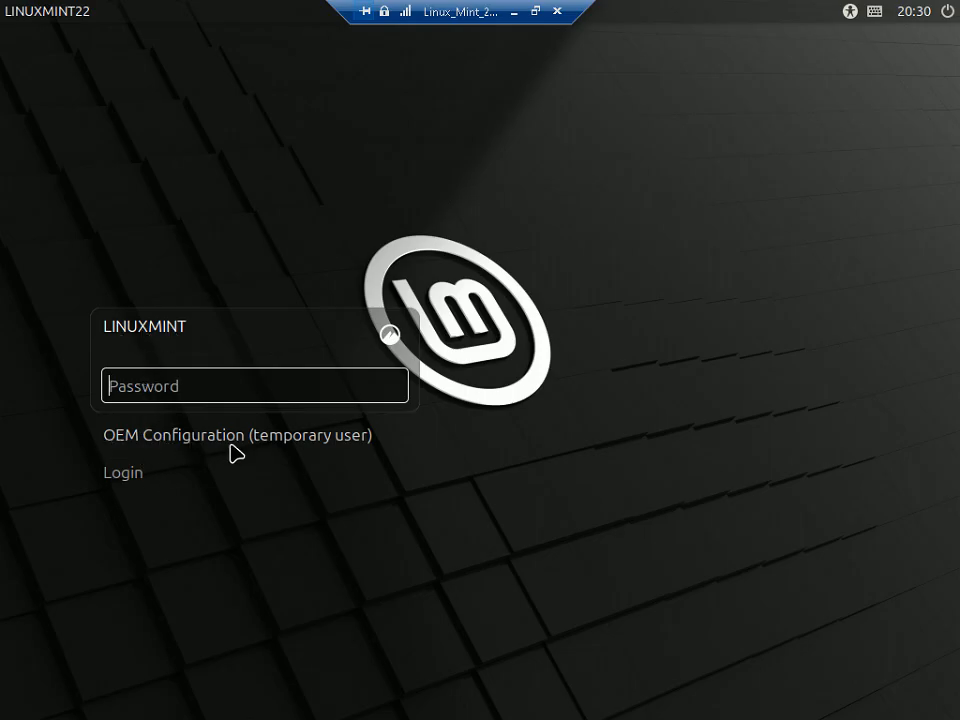
{"action": "left_click", "coordinate": [125, 482]}
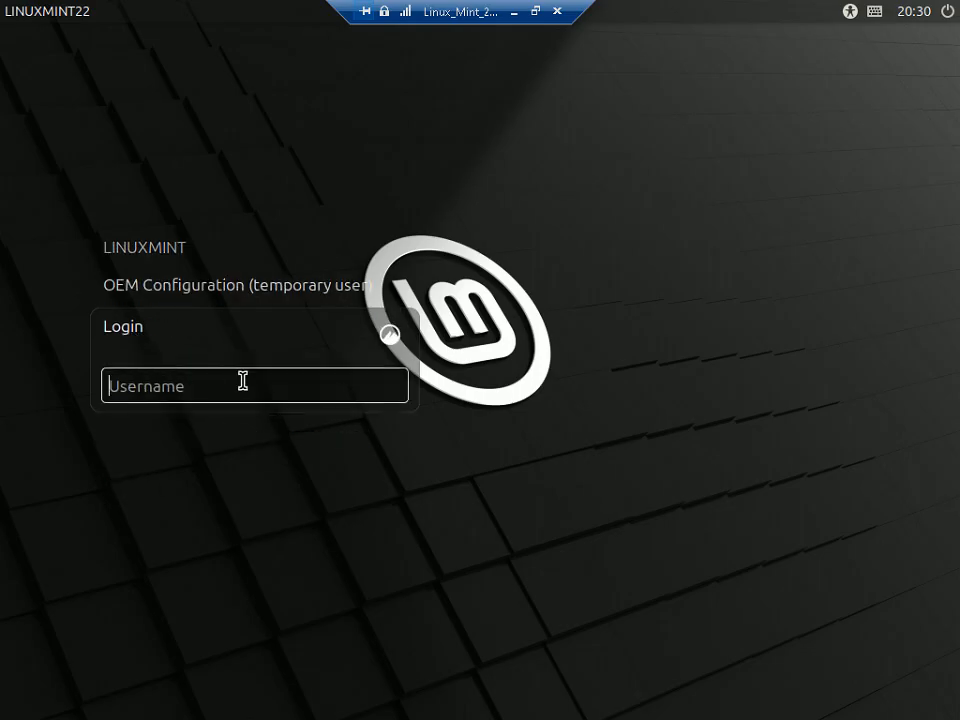
{"action": "left_click", "coordinate": [535, 11]}
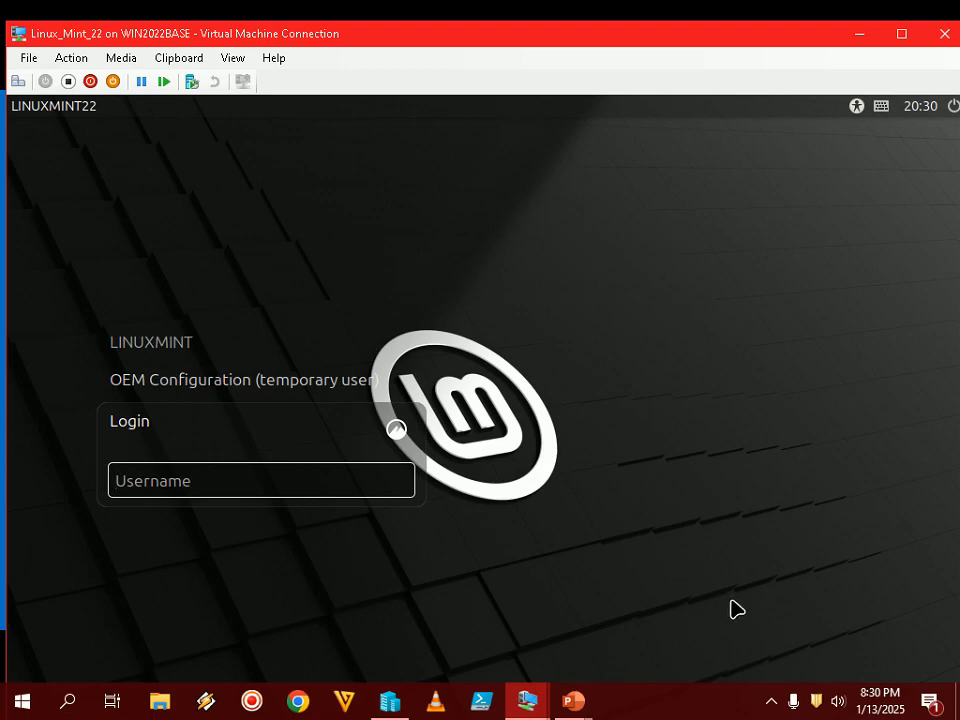
{"action": "left_click", "coordinate": [770, 708]}
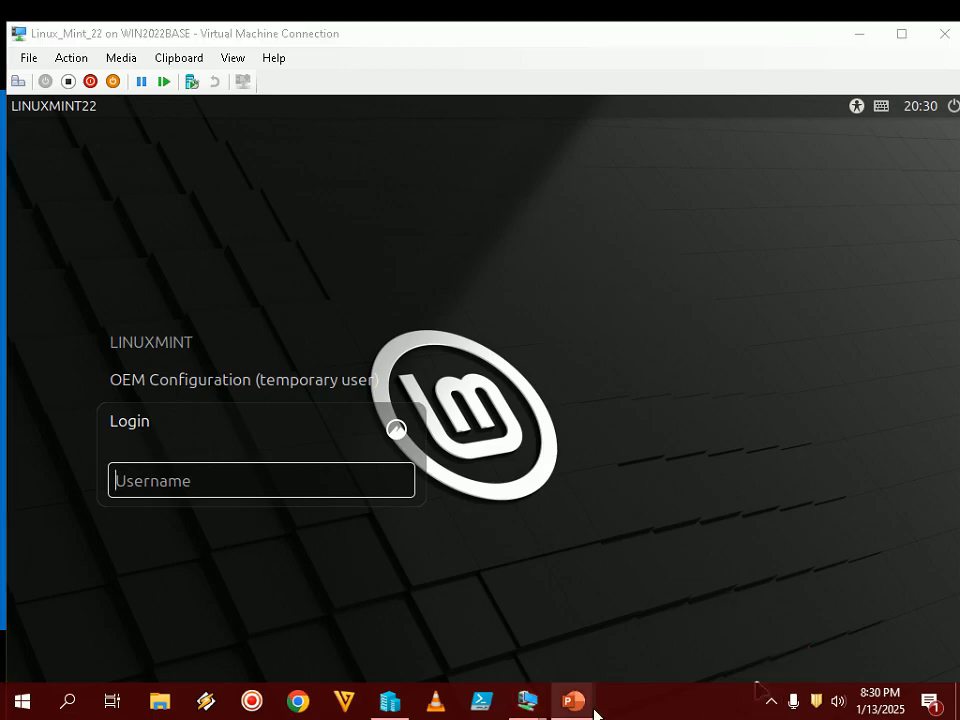
{"action": "mouse_move", "coordinate": [589, 708]}
{"action": "left_click", "coordinate": [697, 614]}
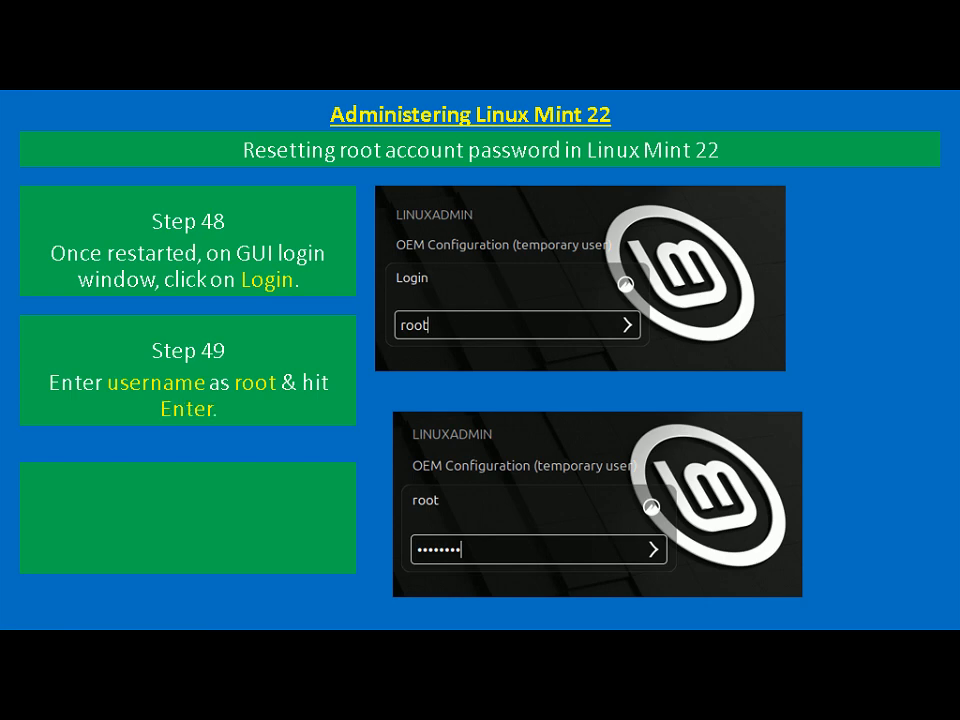
{"action": "key", "text": "alt+Tab"}
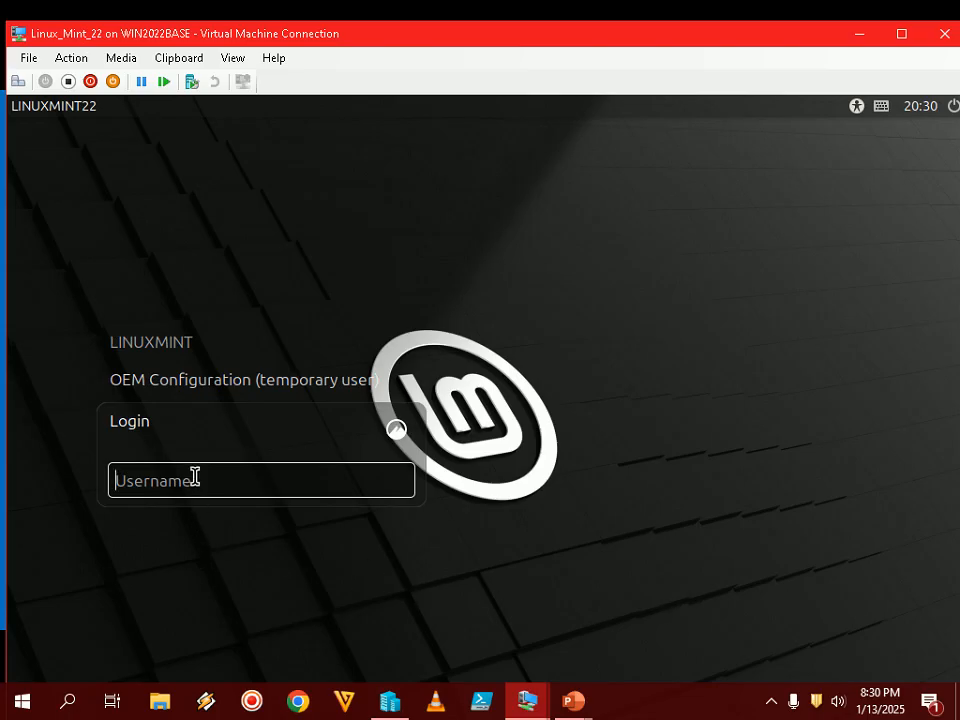
- Log in with username root and the new root password, retyping it once
{"action": "type", "text": "root"}
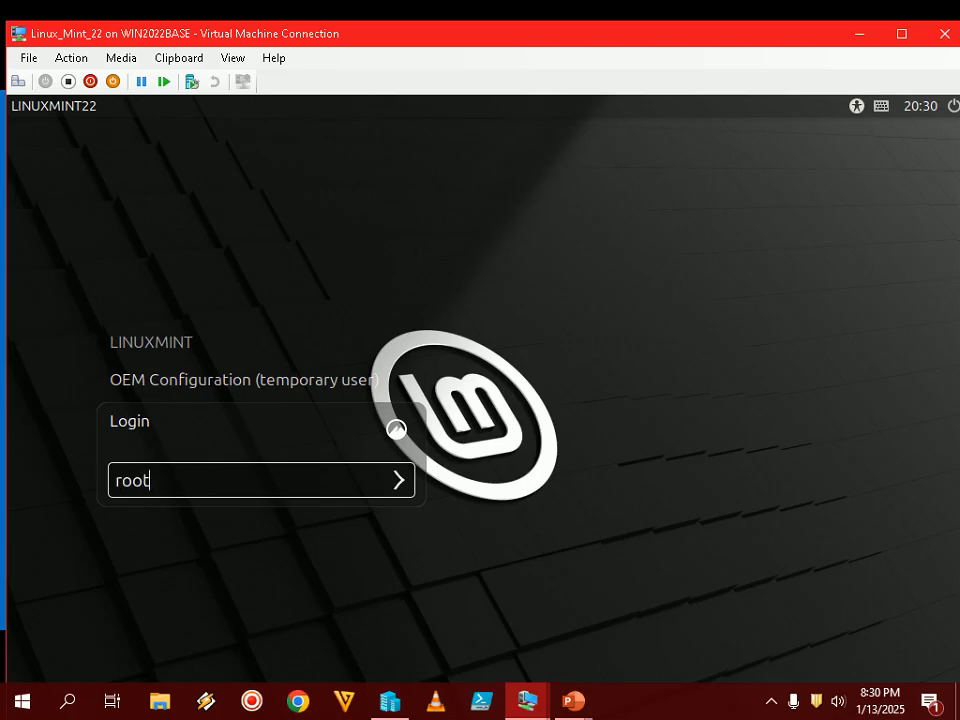
{"action": "key", "text": "Return"}
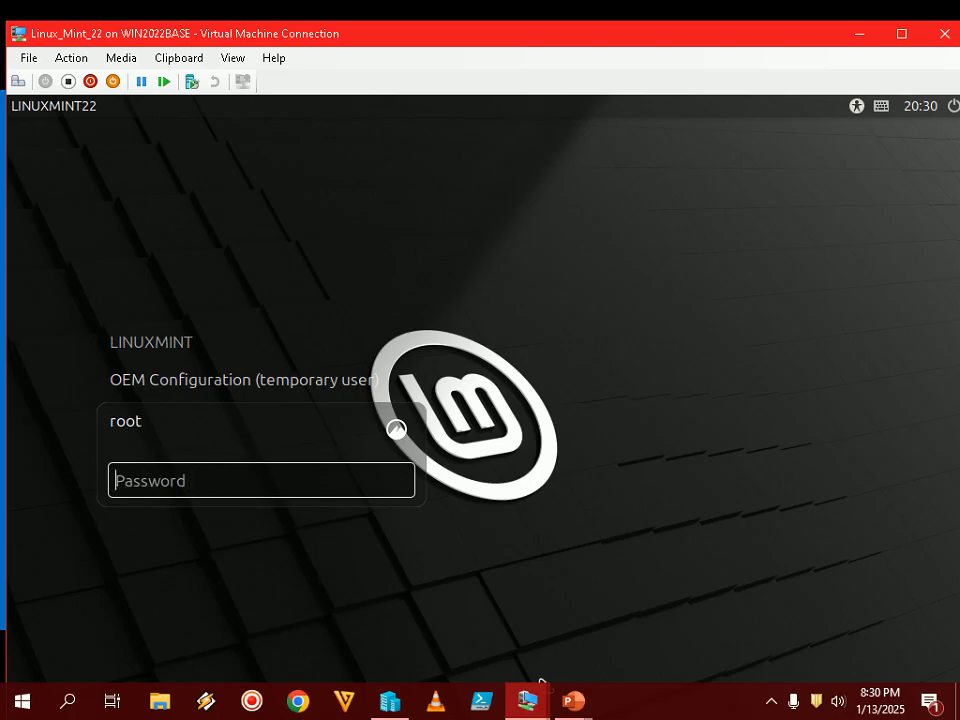
{"action": "left_click", "coordinate": [573, 700]}
{"action": "left_click", "coordinate": [633, 621]}
{"action": "key", "text": "Right"}
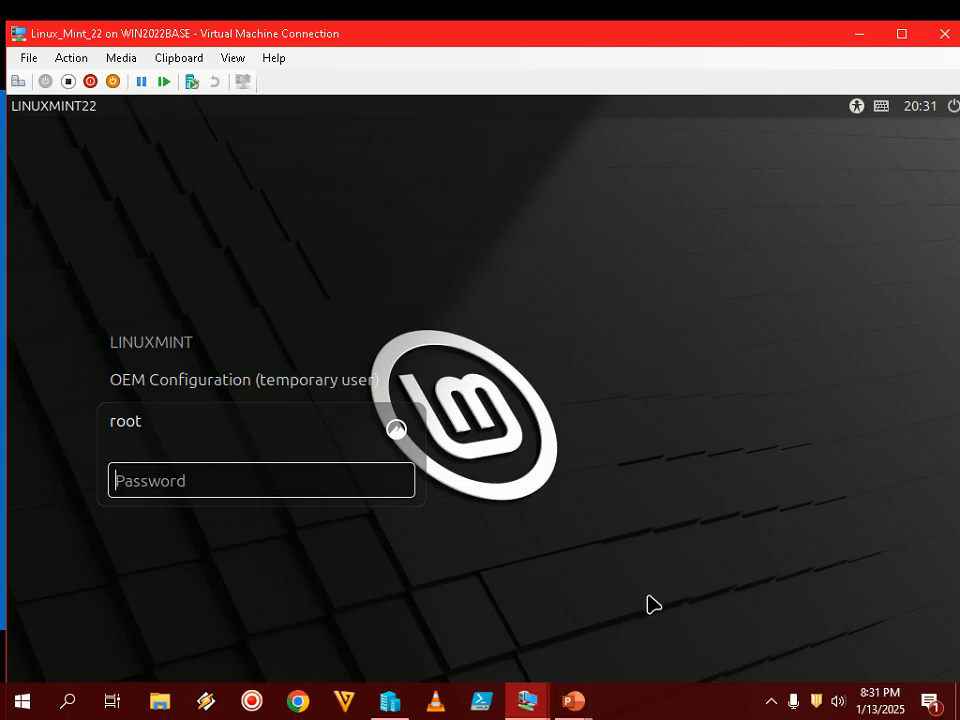
{"action": "type", "text": "•••••"}
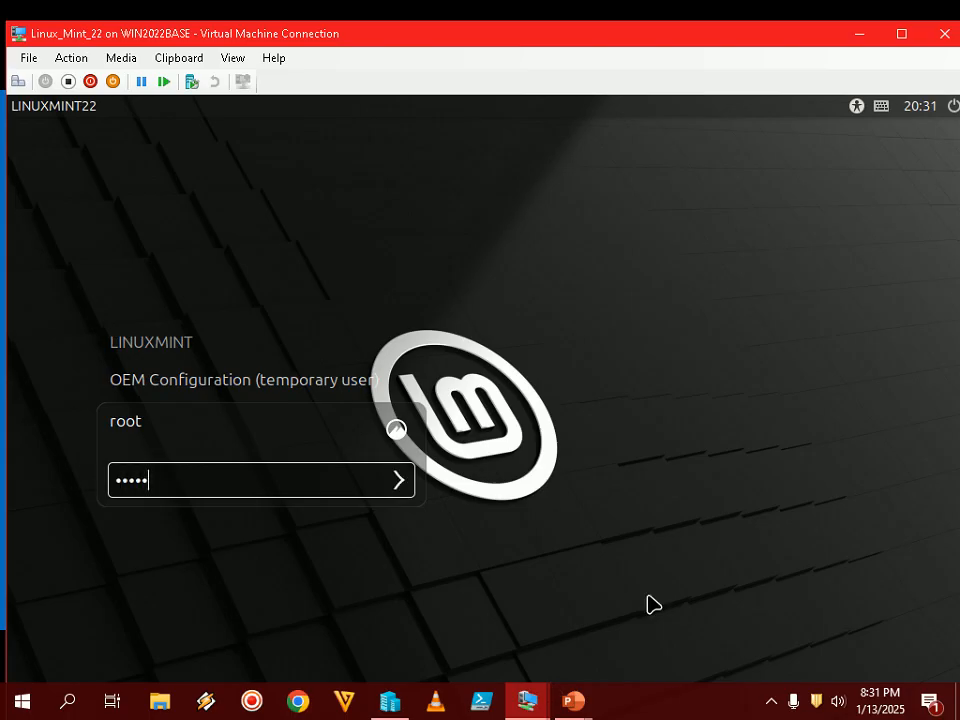
{"action": "key", "text": "Return"}
{"action": "type", "text": "••••••••"}
{"action": "key", "text": "Return"}
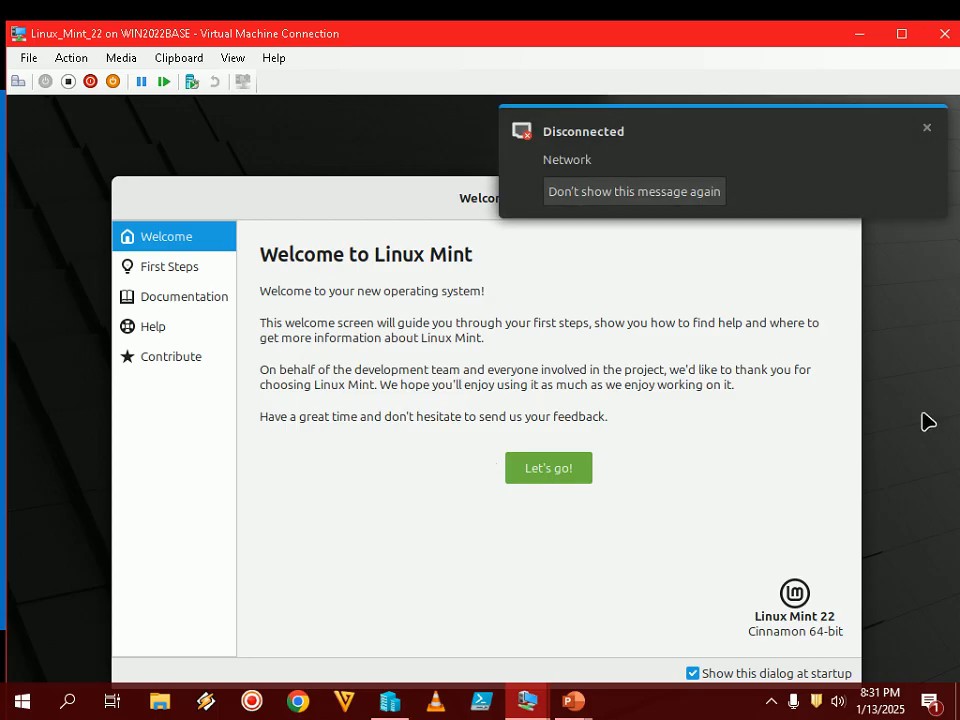
- Dismiss the Disconnected notice and close the Welcome to Linux Mint window, then view the slides
{"action": "left_click", "coordinate": [927, 128]}
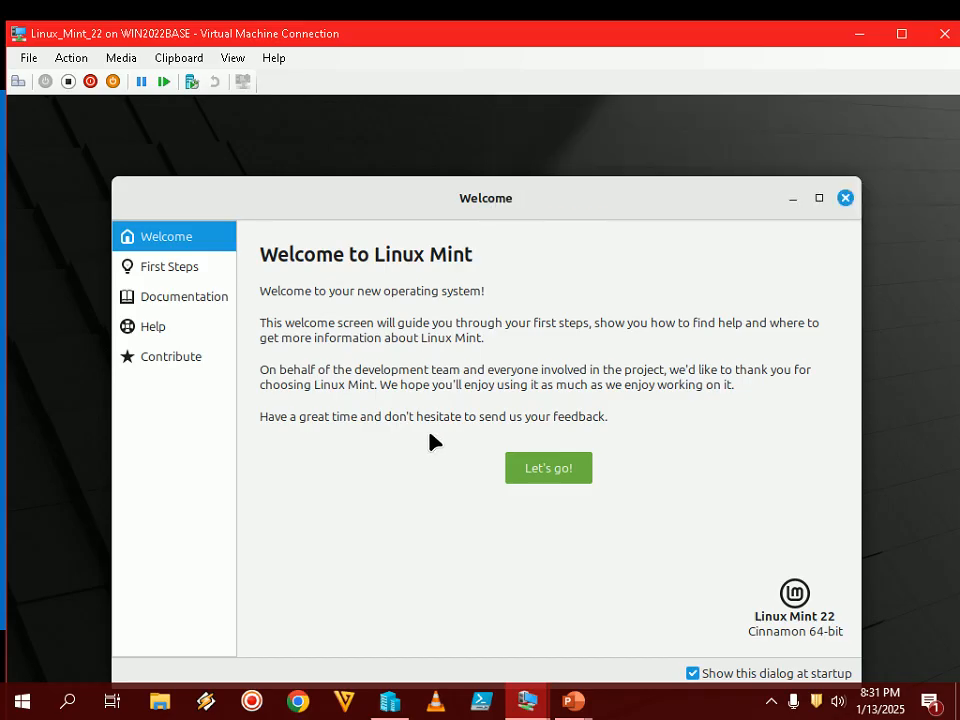
{"action": "left_click", "coordinate": [846, 200]}
{"action": "mouse_move", "coordinate": [589, 696]}
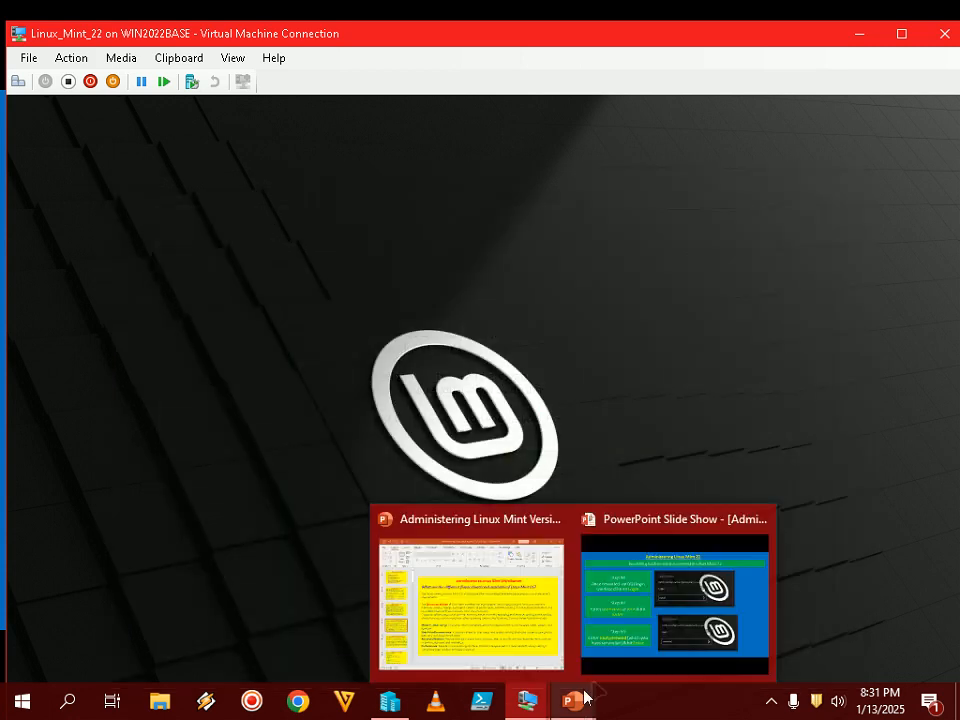
{"action": "left_click", "coordinate": [634, 668]}
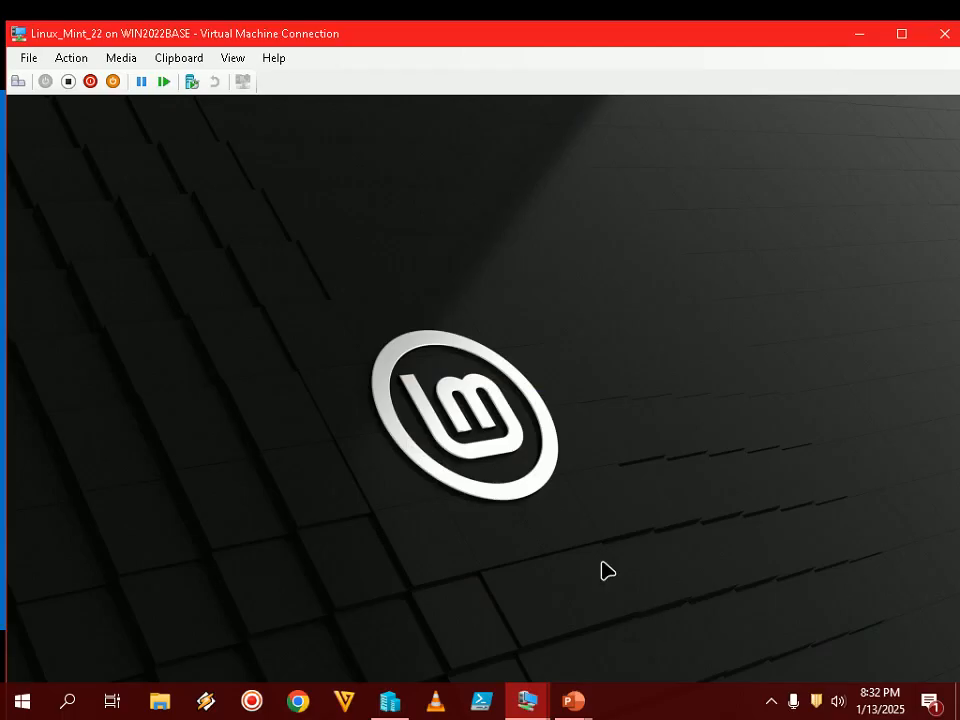
- In full-screen view, choose Restart from the Mint menu's Quit options
{"action": "double_click", "coordinate": [630, 42]}
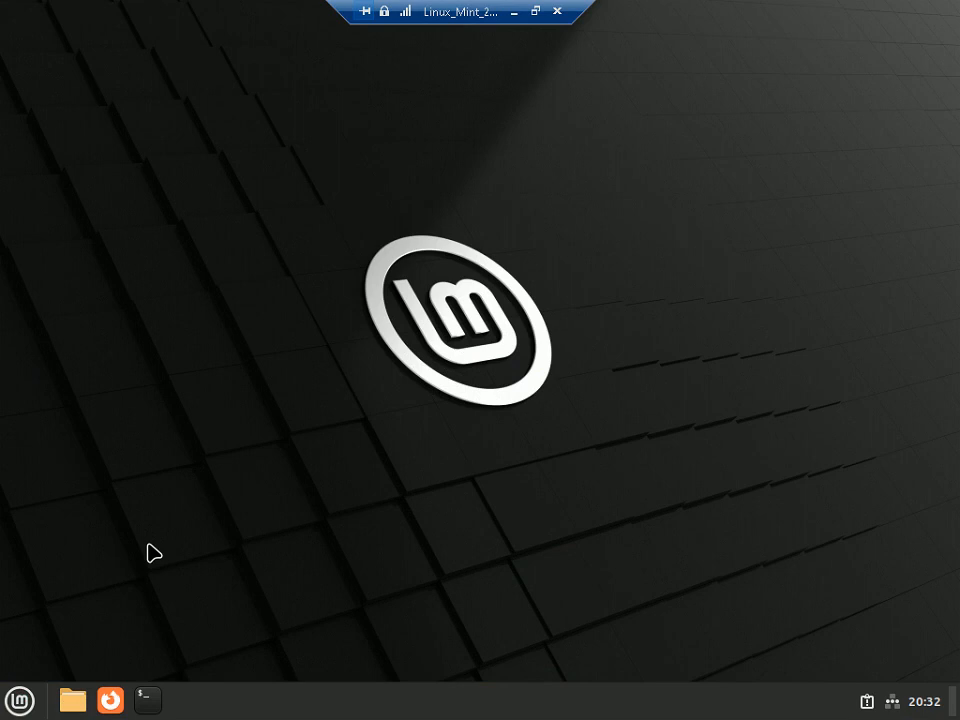
{"action": "left_click", "coordinate": [20, 702]}
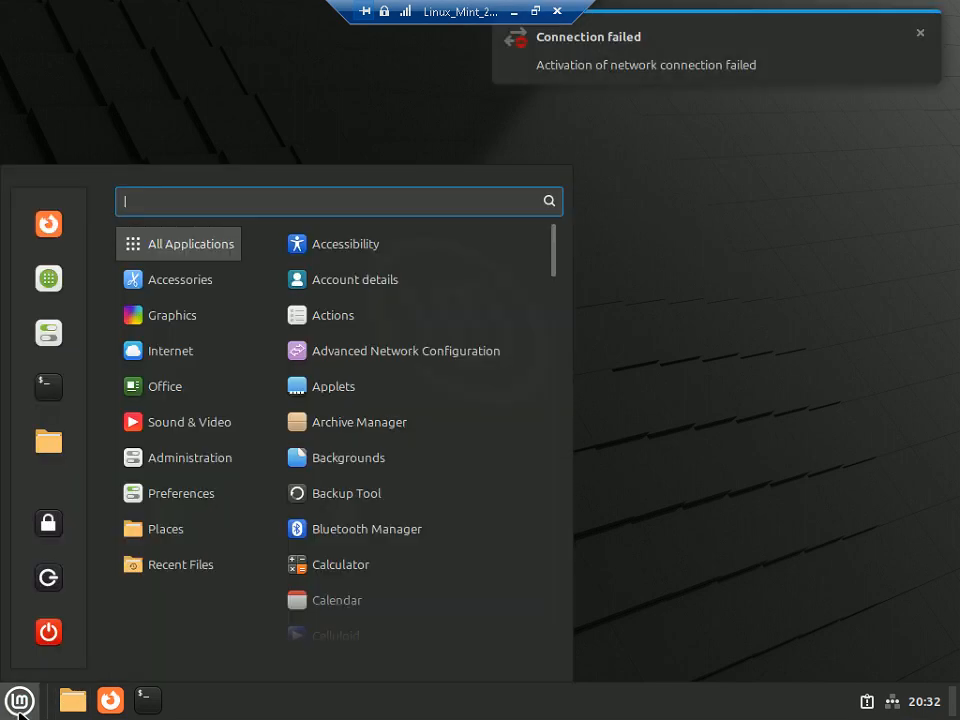
{"action": "left_click", "coordinate": [48, 634]}
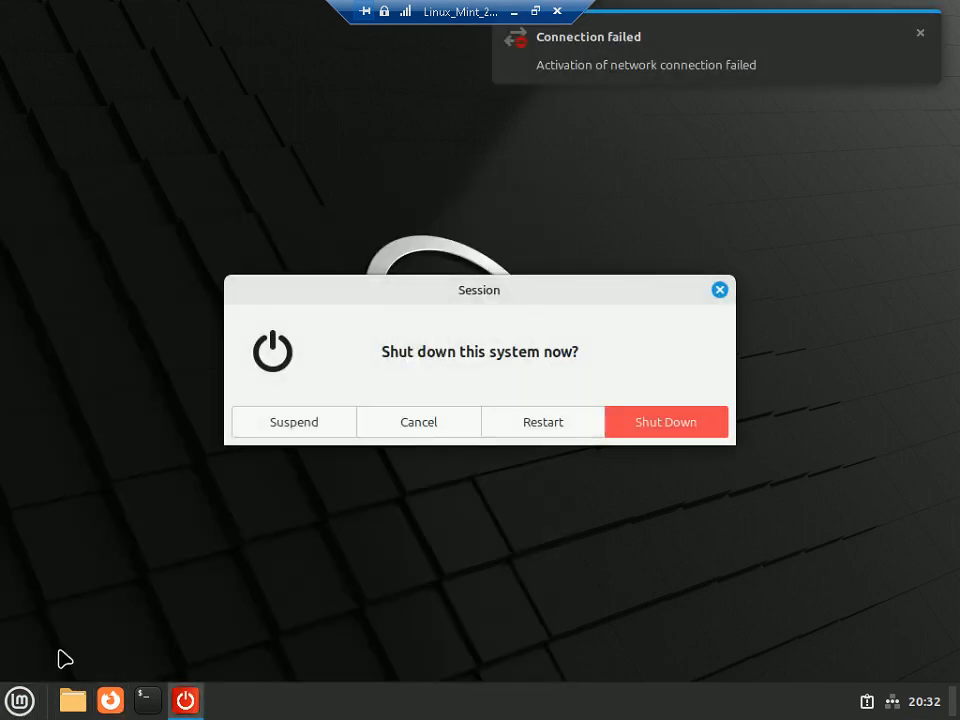
{"action": "left_click", "coordinate": [533, 426]}
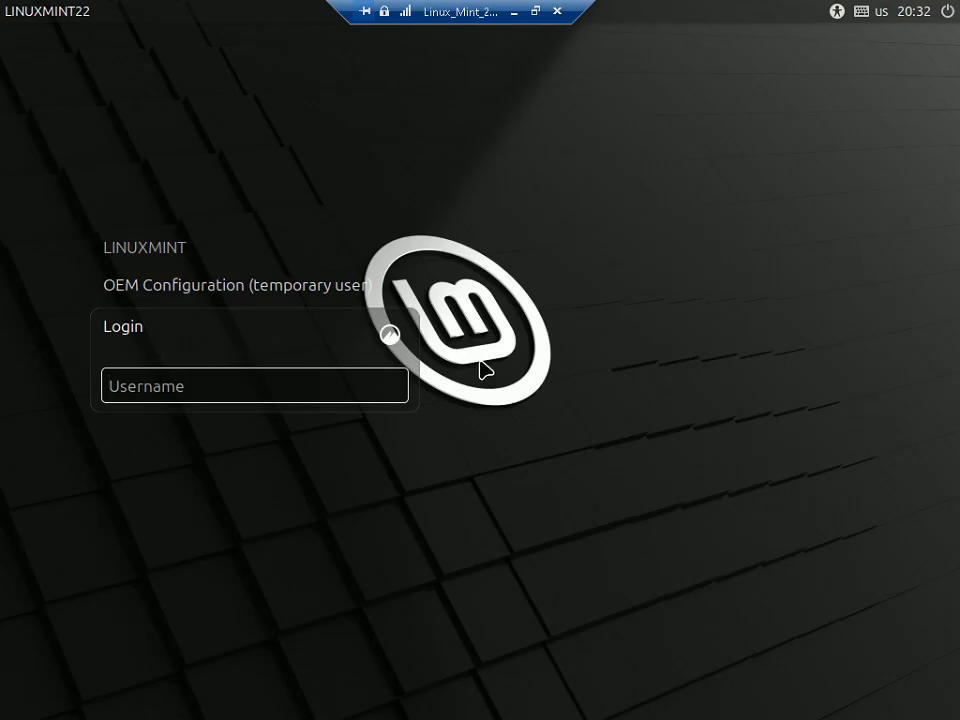
- Sign in as LINUXMINT with its password and return the VM view to full screen
{"action": "left_click", "coordinate": [171, 247]}
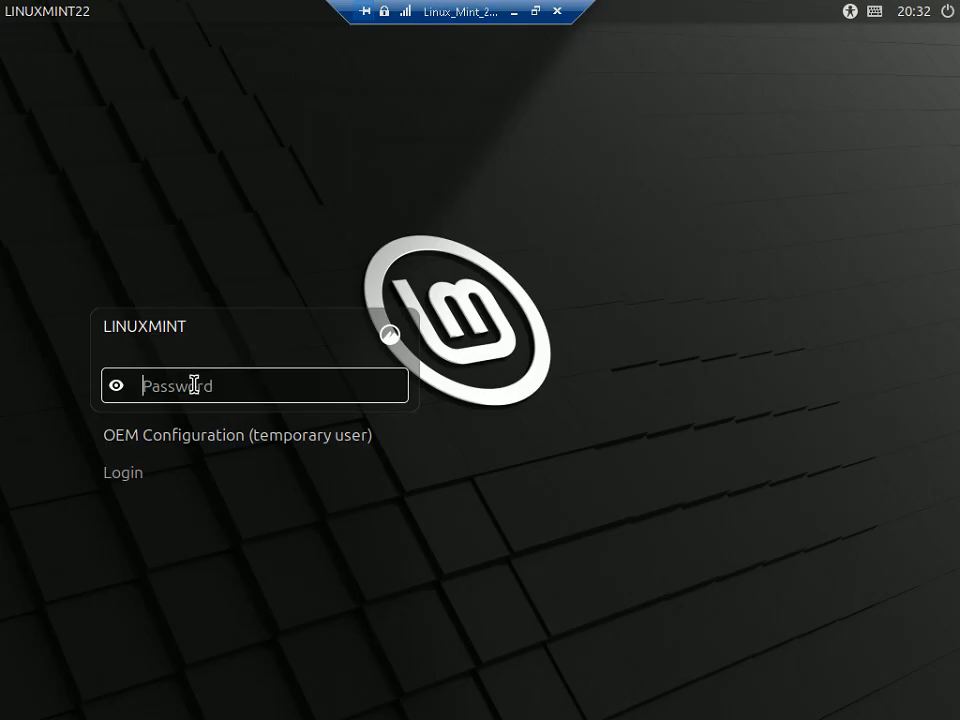
{"action": "type", "text": "••••••••••••••••••"}
{"action": "key", "text": "Return"}
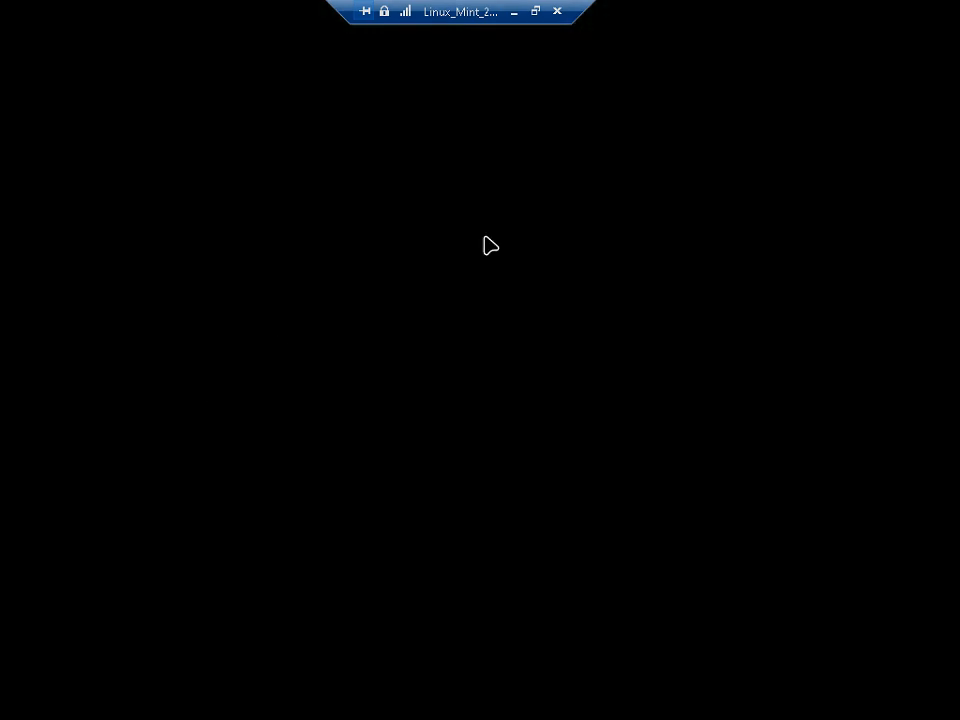
{"action": "left_click", "coordinate": [535, 11]}
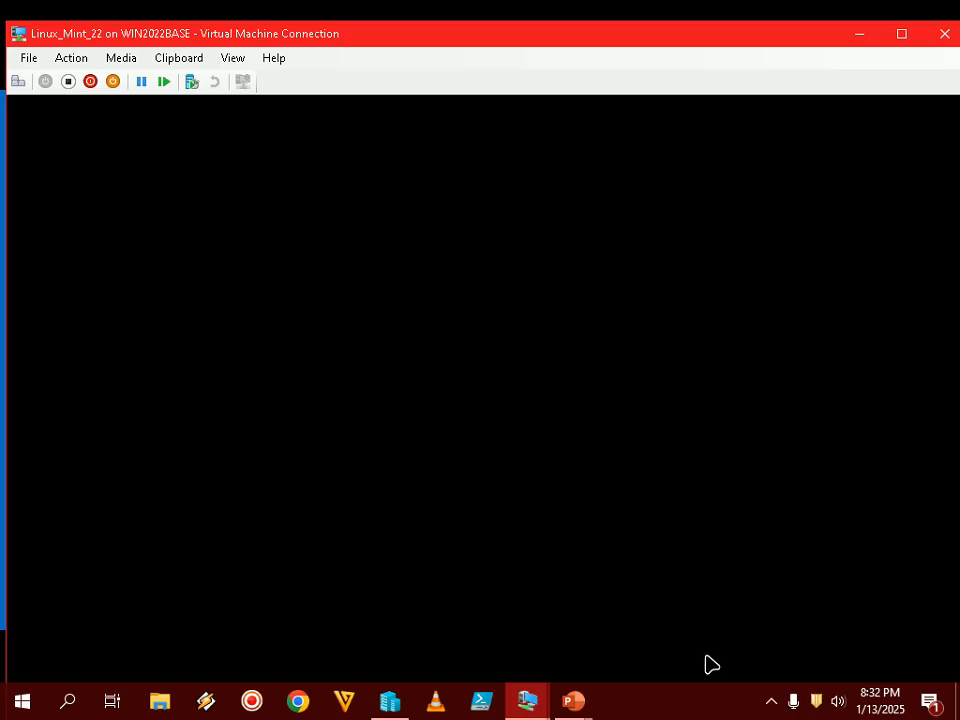
{"action": "left_click", "coordinate": [769, 700]}
{"action": "left_click", "coordinate": [716, 713]}
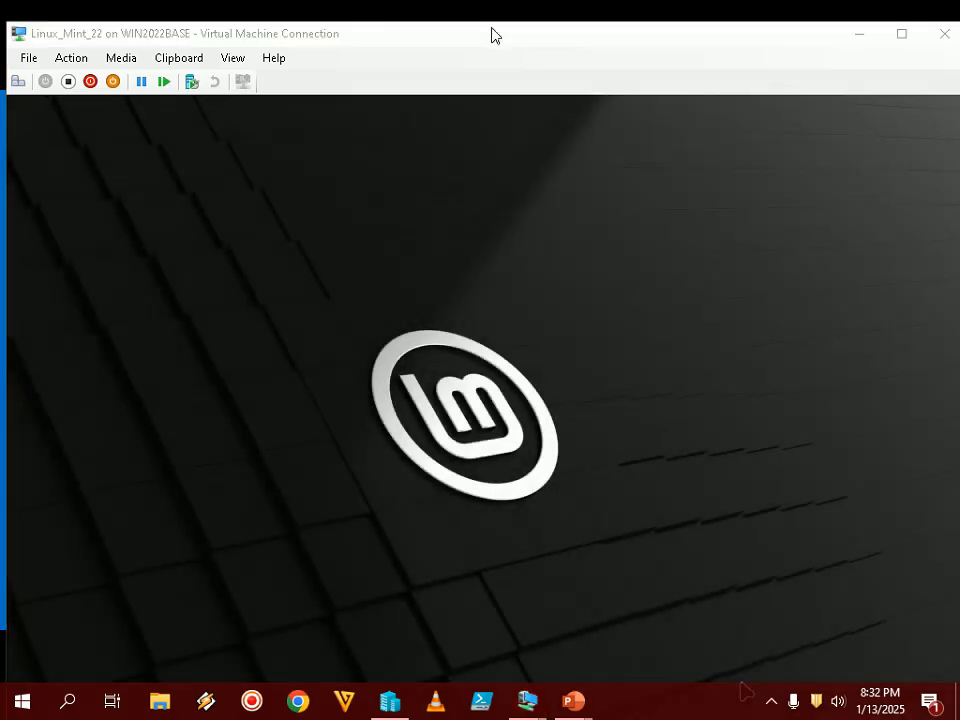
{"action": "double_click", "coordinate": [491, 35]}
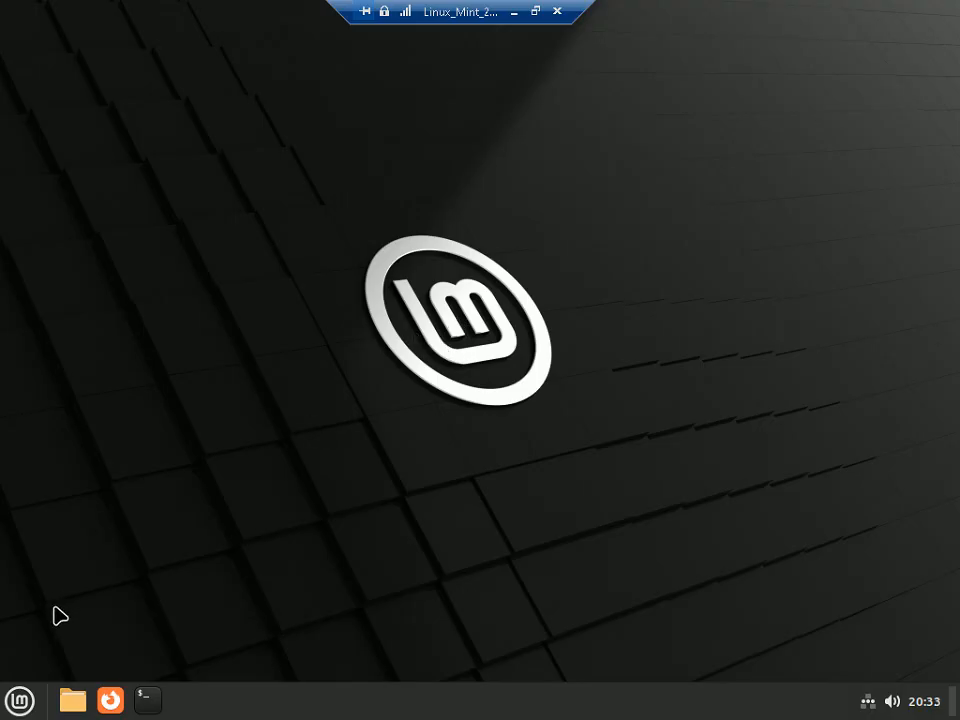
- Search 'screen' in the Mint menu and set the screensaver delay to 10 minutes
{"action": "left_click", "coordinate": [14, 702]}
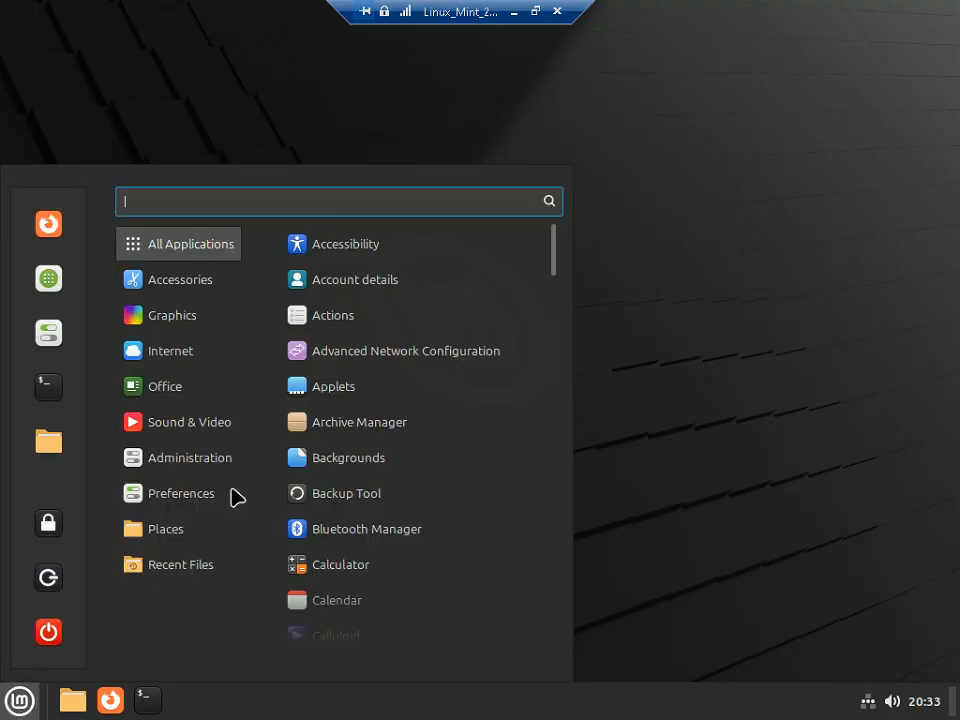
{"action": "type", "text": "screen"}
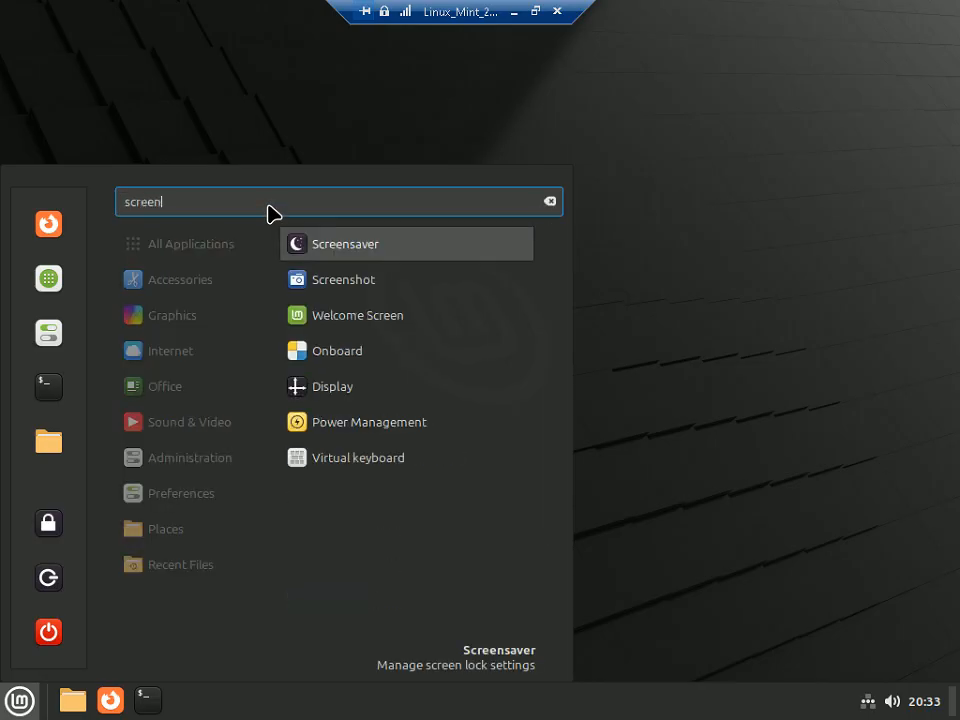
{"action": "left_click", "coordinate": [364, 252]}
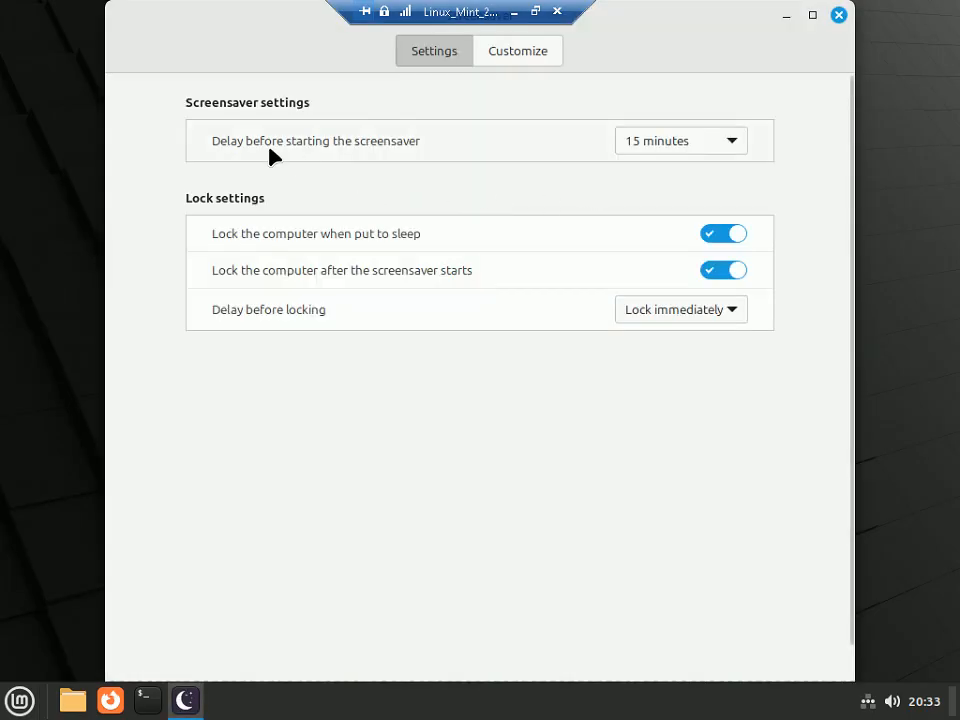
{"action": "left_click", "coordinate": [707, 148]}
{"action": "left_click", "coordinate": [669, 116]}
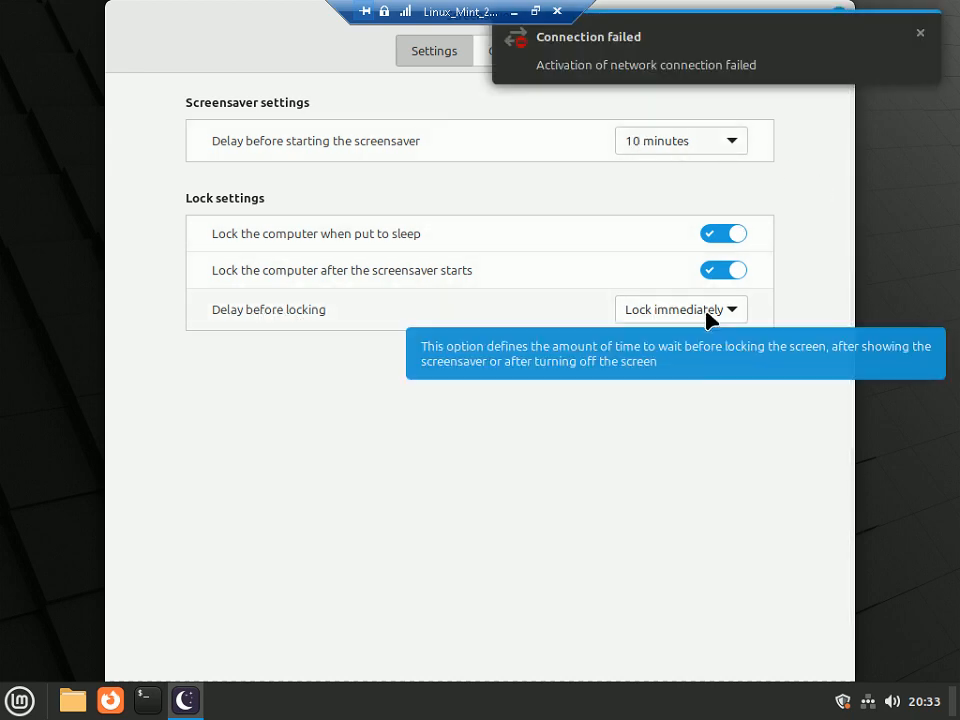
- Dismiss the connection-failed and disconnected notices and close the Screensaver settings
{"action": "left_click", "coordinate": [920, 34]}
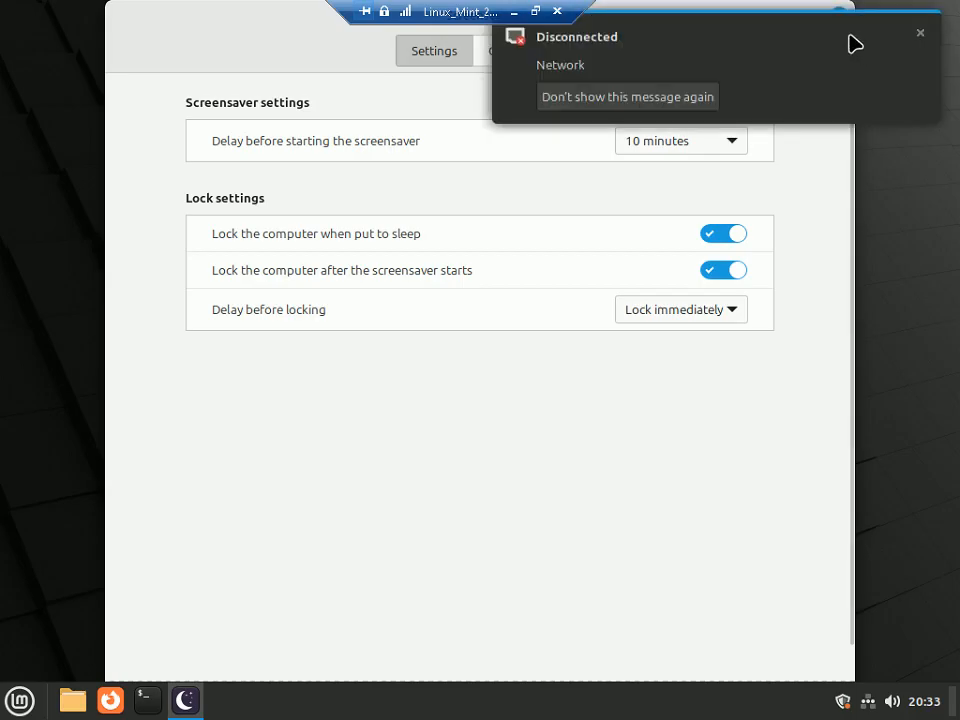
{"action": "left_click", "coordinate": [920, 36]}
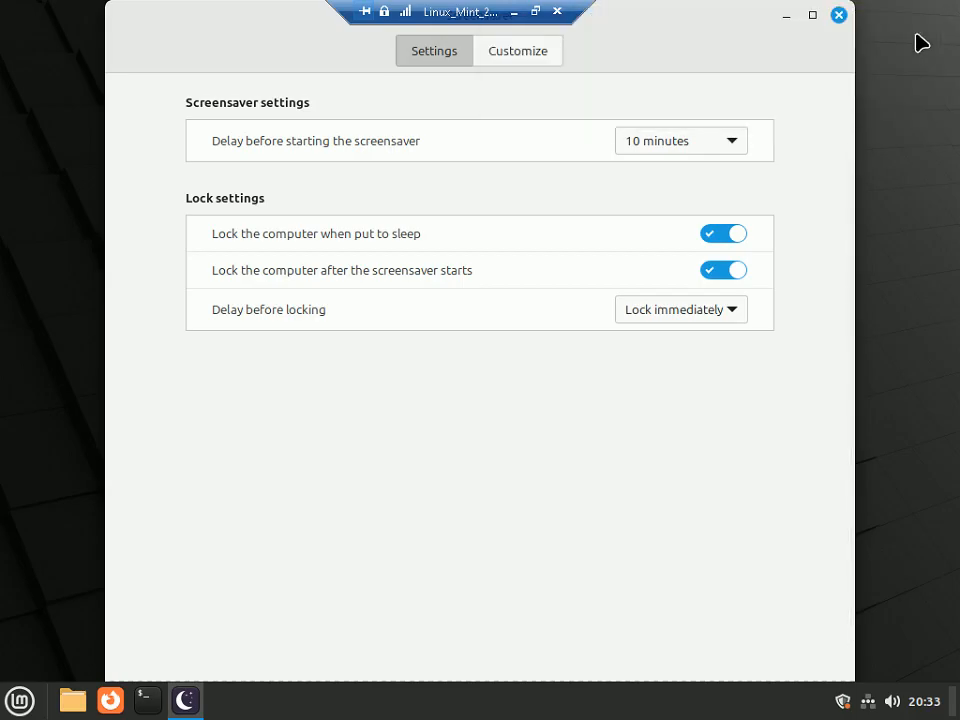
{"action": "left_click", "coordinate": [839, 16]}
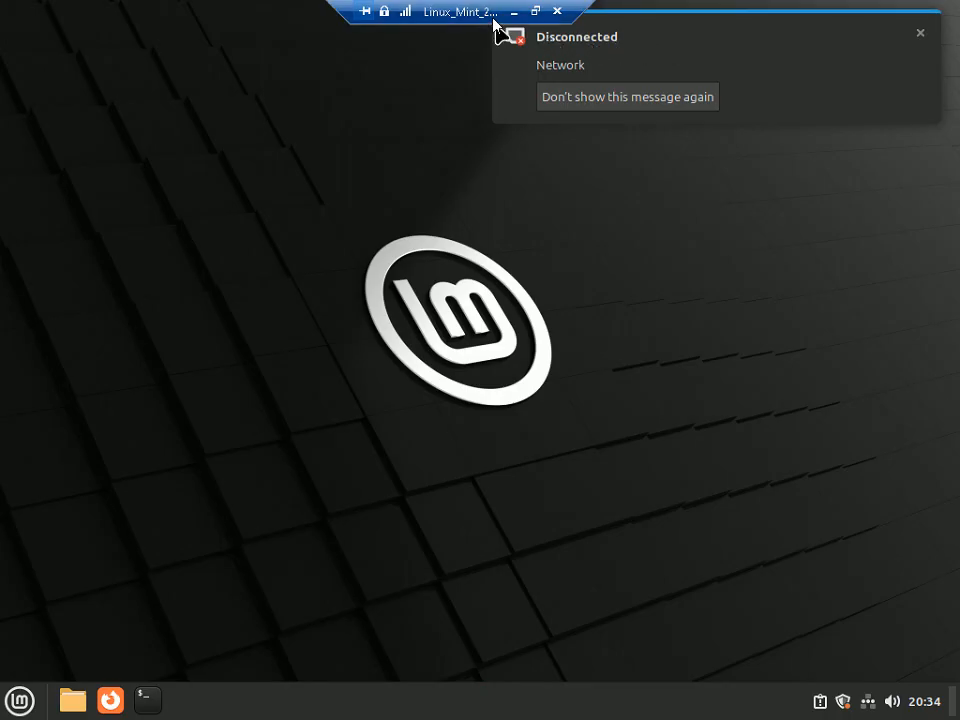
- Stop the disconnected notice from reappearing and put the VM view back in full screen
{"action": "left_click", "coordinate": [535, 11]}
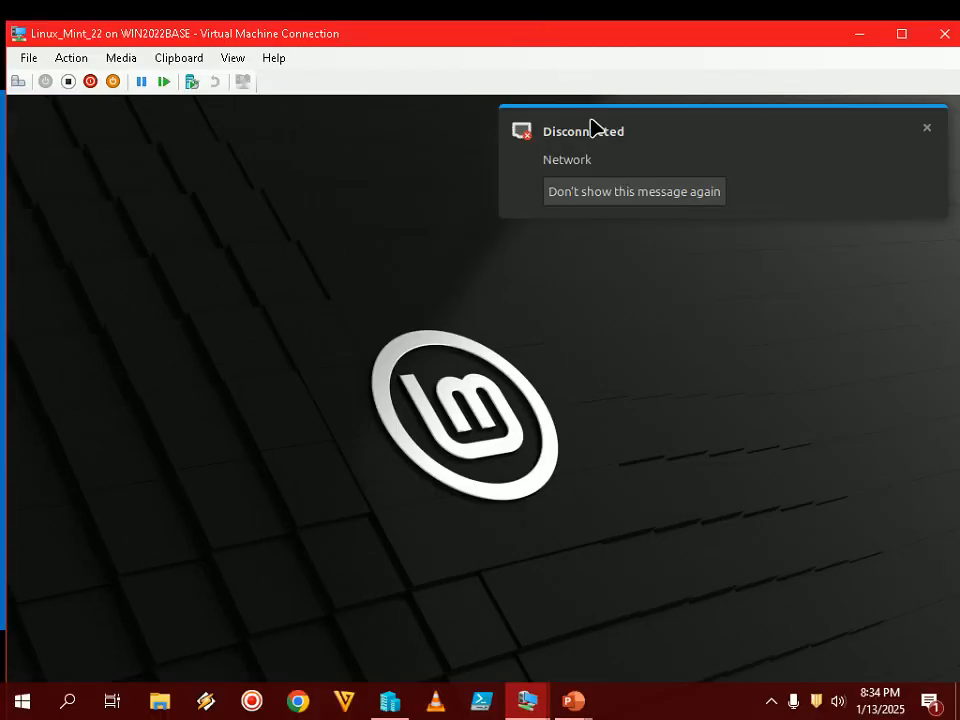
{"action": "left_click", "coordinate": [607, 194]}
{"action": "left_click", "coordinate": [770, 702]}
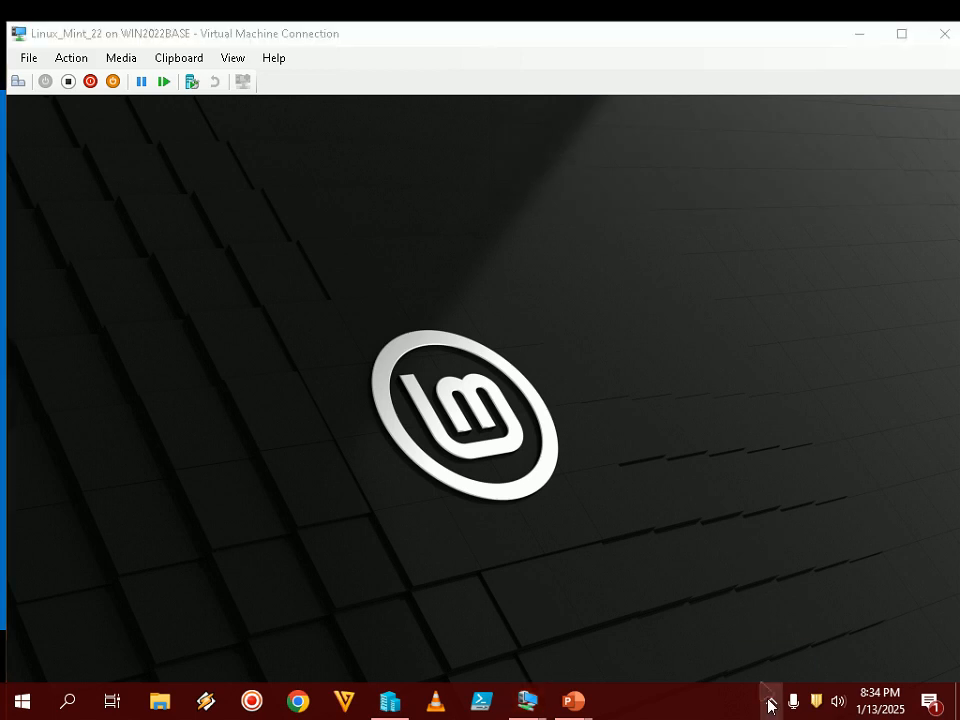
{"action": "left_click", "coordinate": [647, 531]}
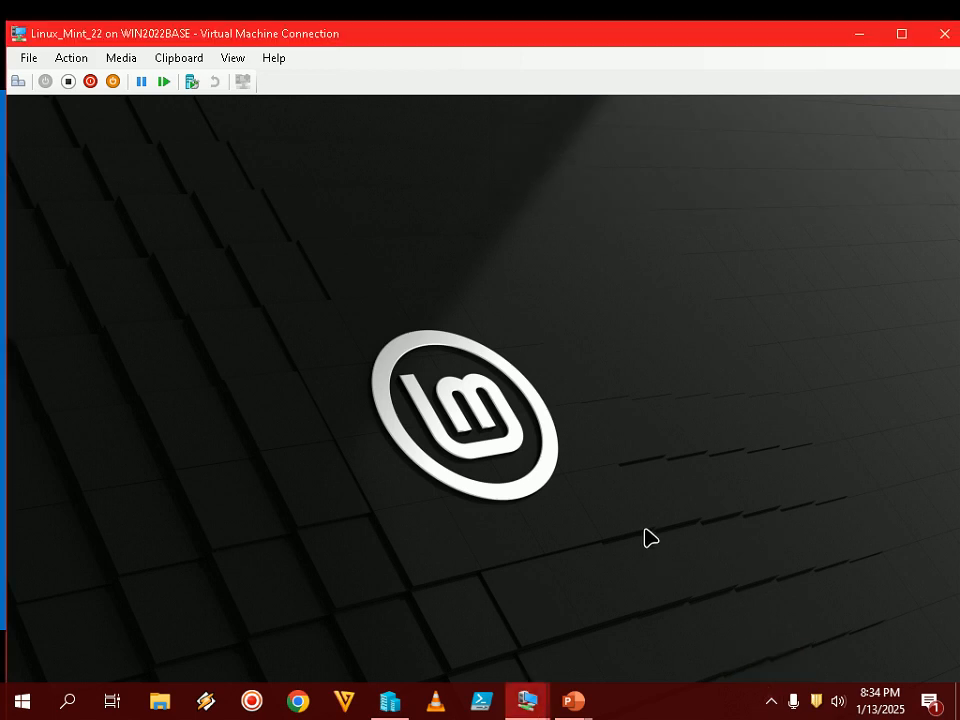
{"action": "double_click", "coordinate": [672, 40]}
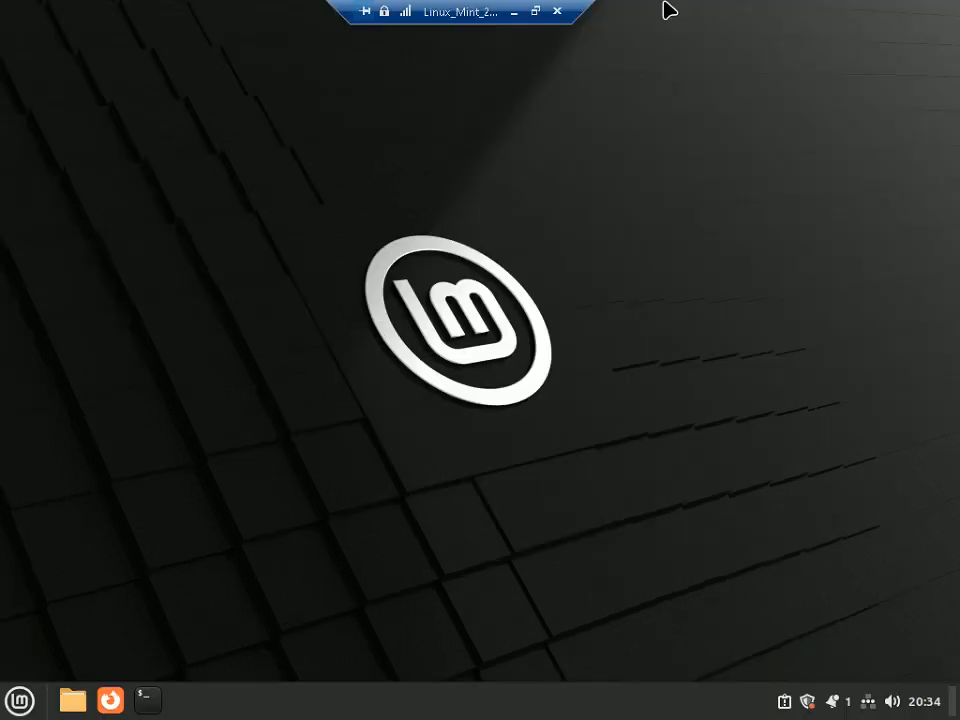
- Search 'network' in the Mint menu and open Network settings
{"action": "left_click", "coordinate": [21, 701]}
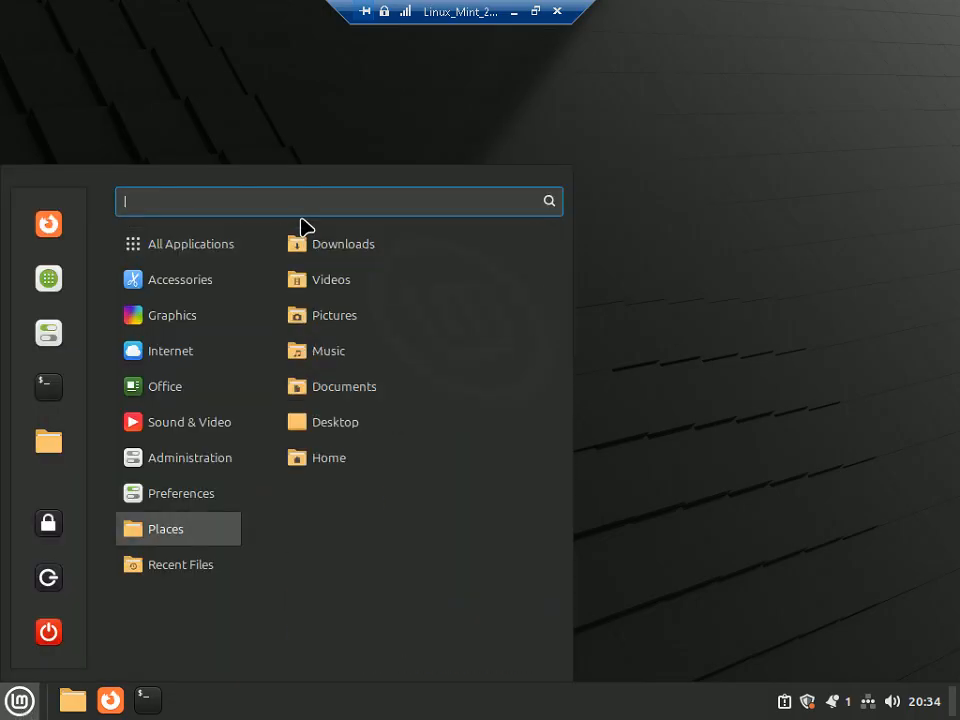
{"action": "type", "text": "network"}
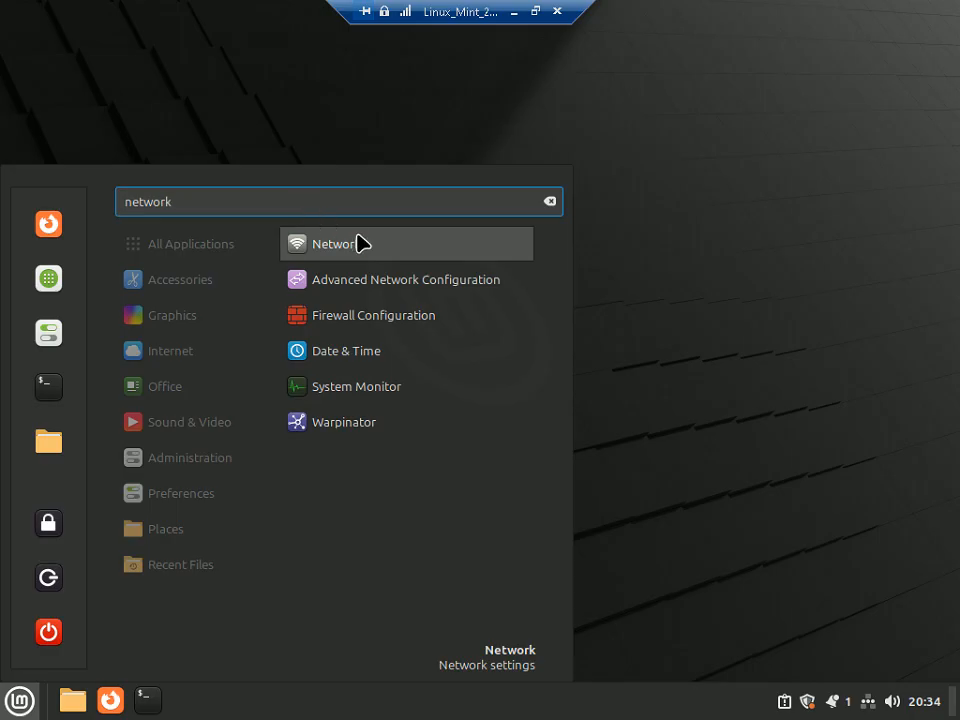
{"action": "key", "text": "Return"}
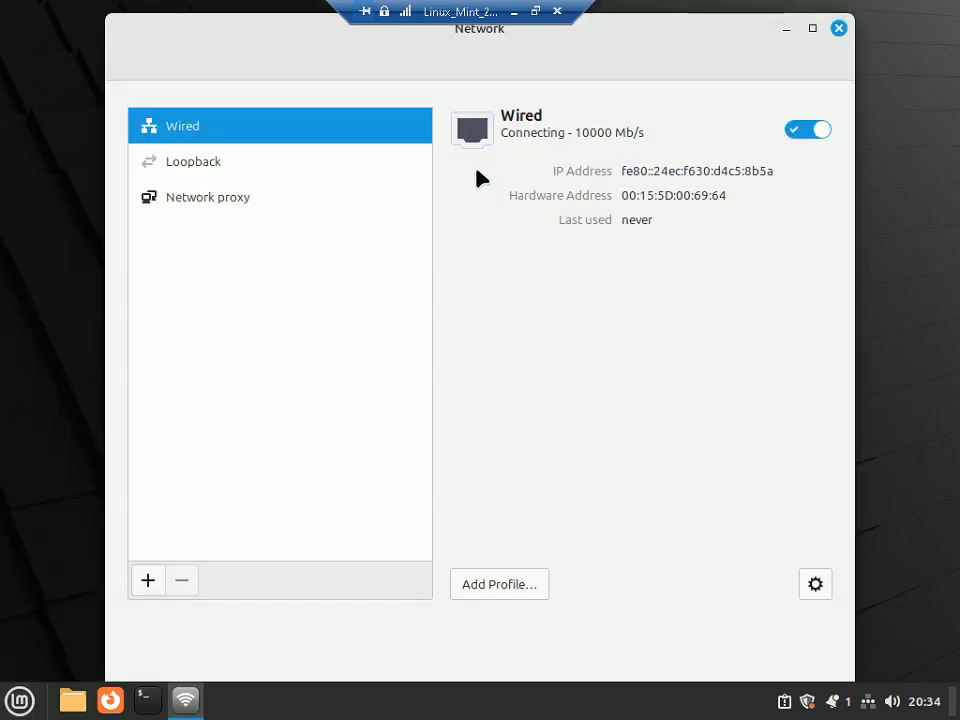
- Leave full screen and advance the tutorial slide show to the next slide
{"action": "left_click", "coordinate": [535, 11]}
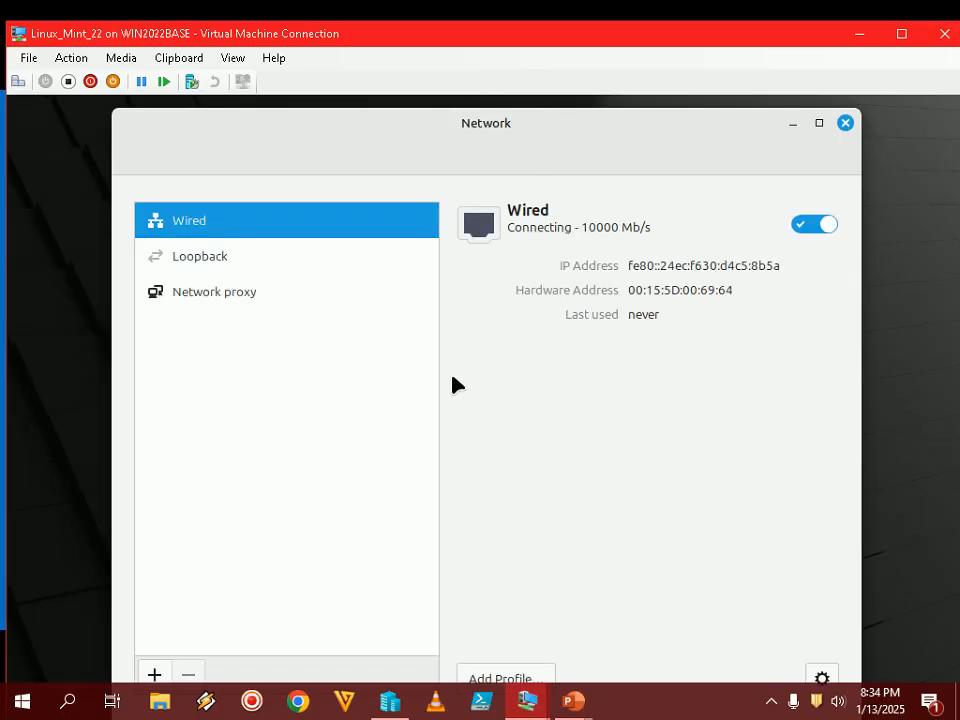
{"action": "mouse_move", "coordinate": [574, 707]}
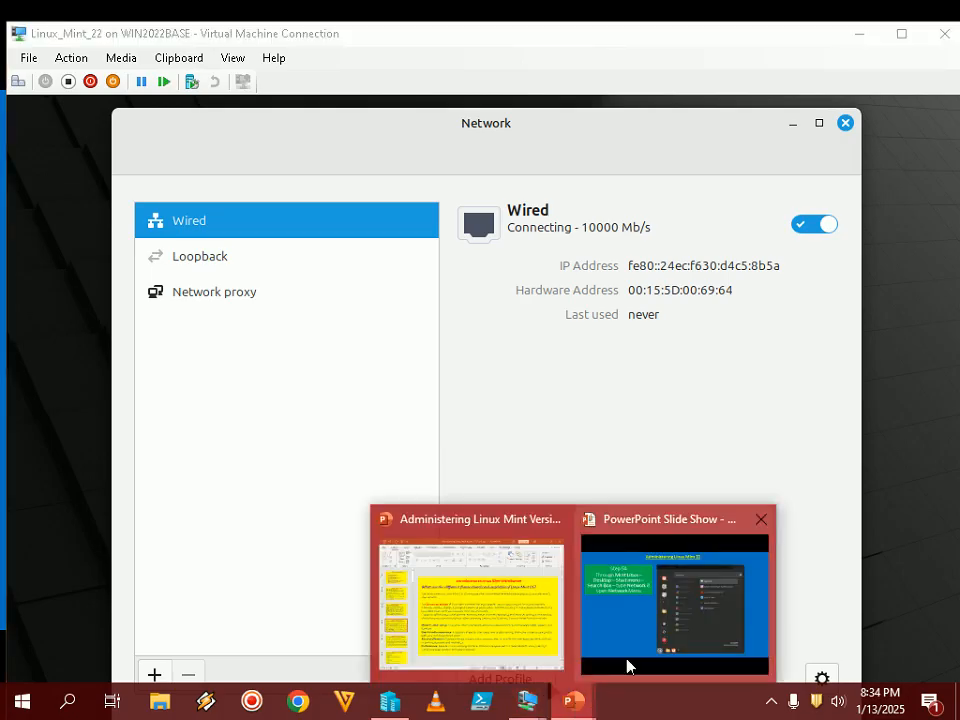
{"action": "left_click", "coordinate": [630, 662]}
{"action": "left_click", "coordinate": [664, 626]}
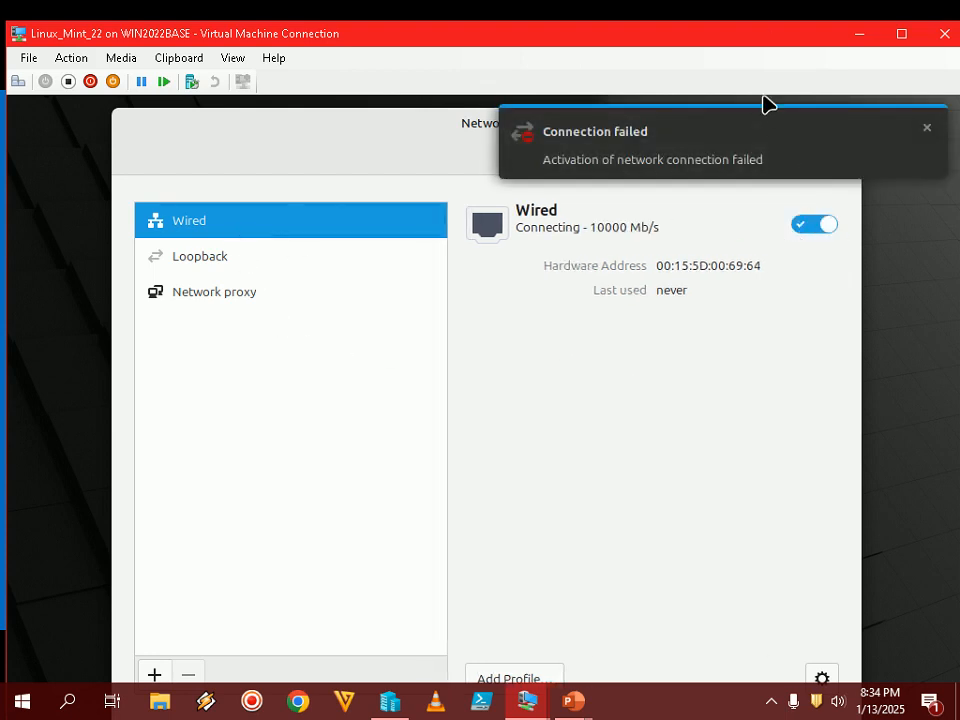
- Return to full screen, clear the connection failed and Disconnected notices, and open Wired settings
{"action": "double_click", "coordinate": [775, 42]}
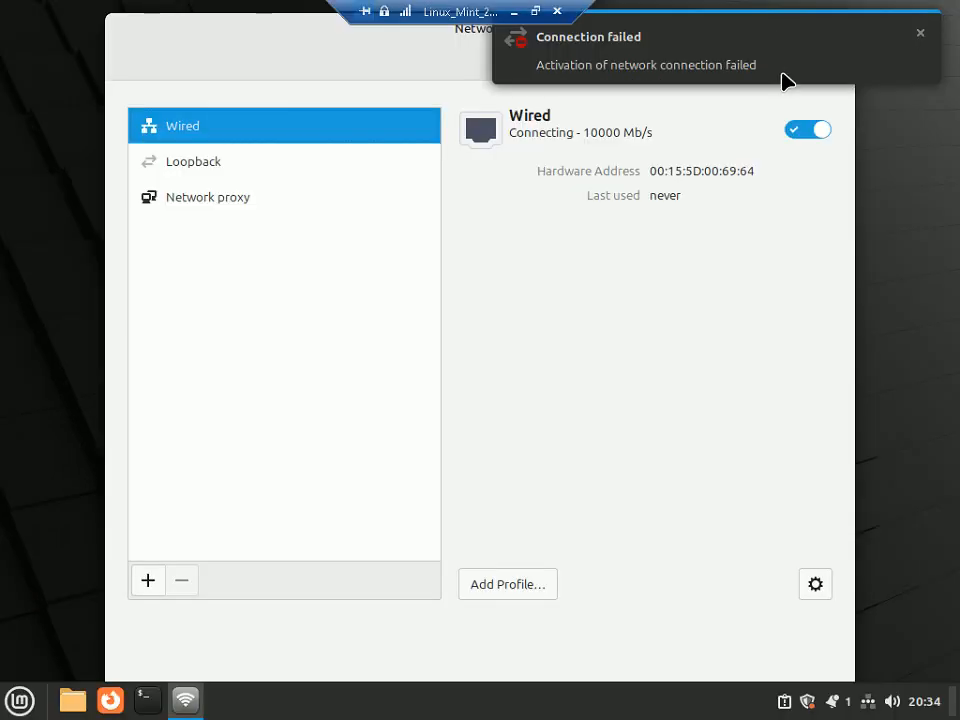
{"action": "left_click", "coordinate": [918, 37]}
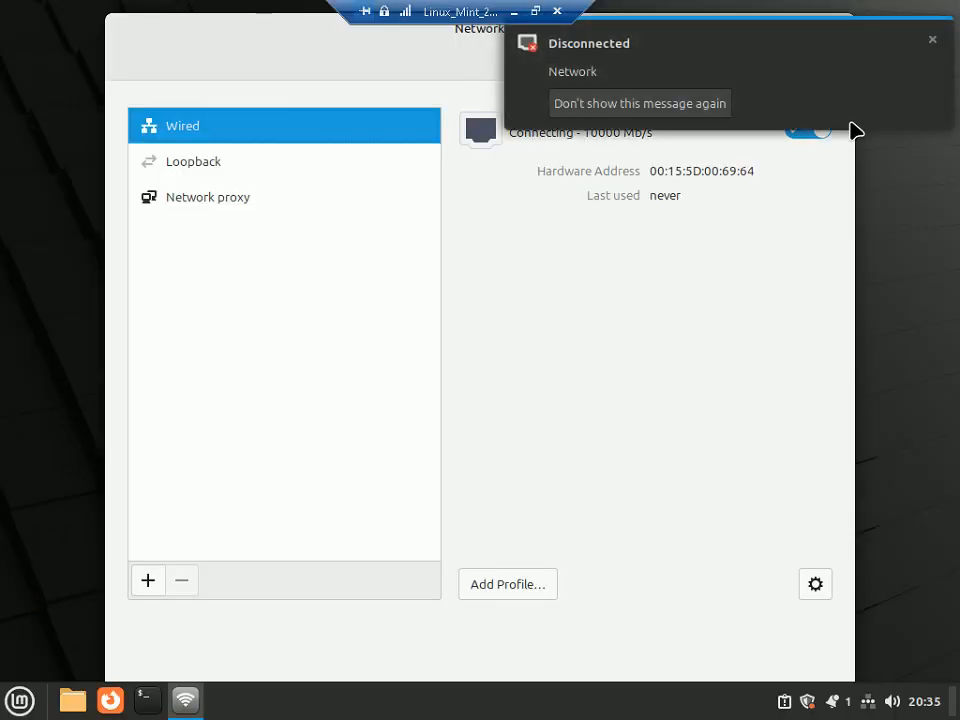
{"action": "left_click", "coordinate": [932, 43]}
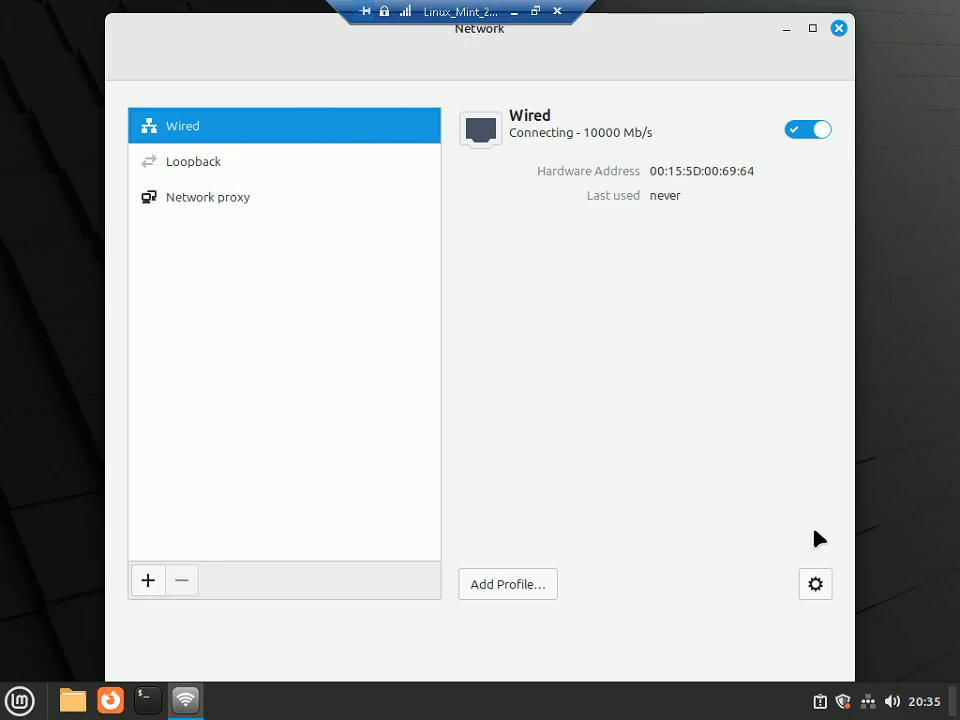
{"action": "left_click", "coordinate": [816, 584]}
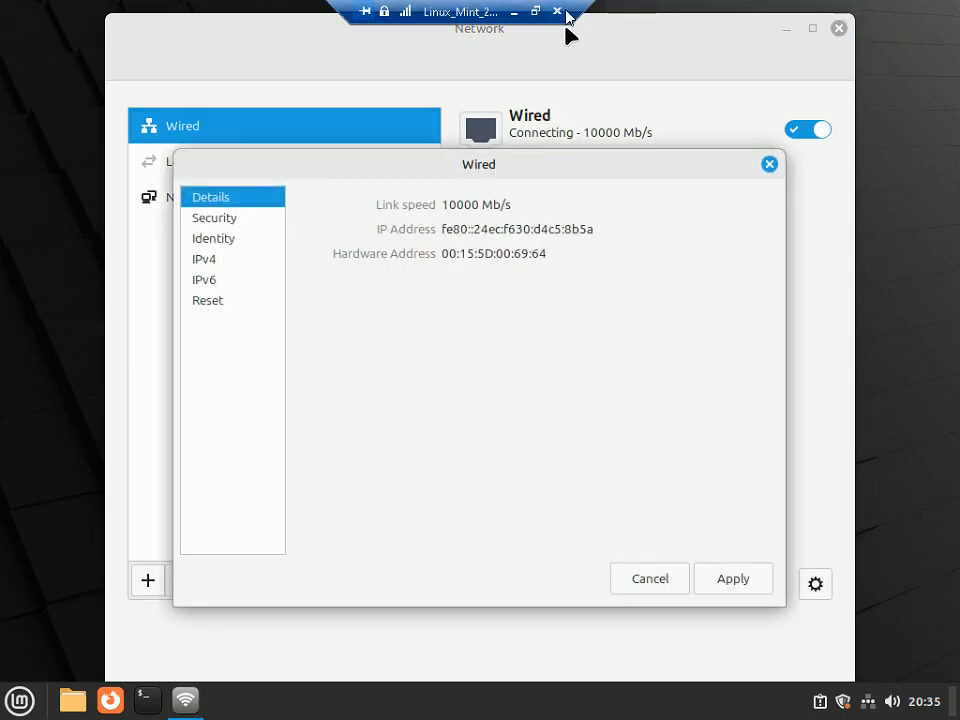
{"action": "left_click", "coordinate": [536, 11]}
{"action": "left_click_drag", "start_coordinate": [468, 266], "coordinate": [461, 203]}
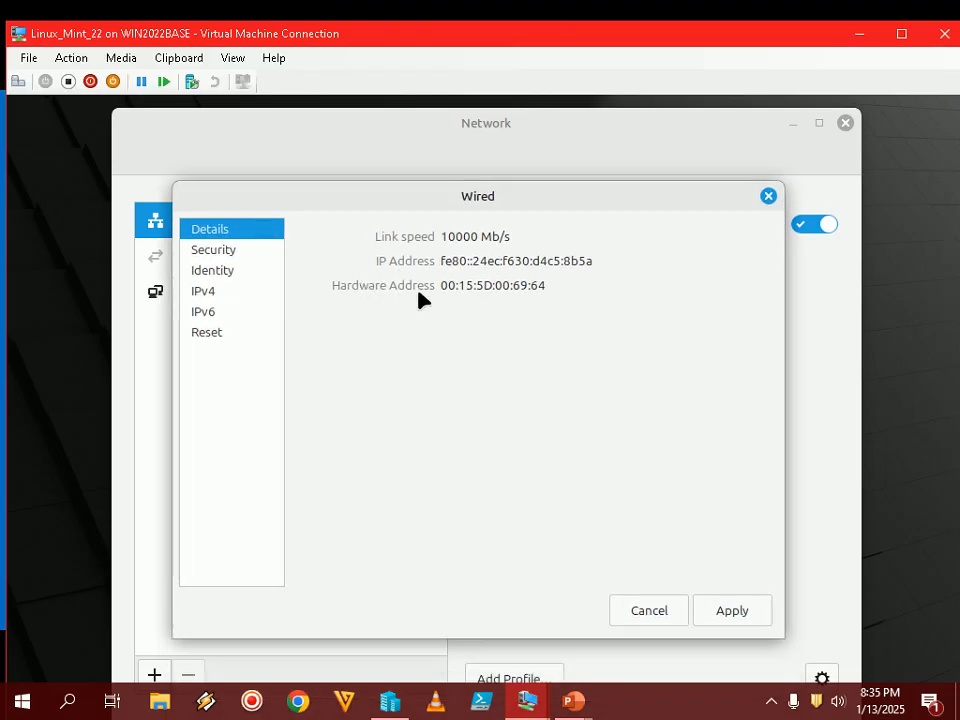
{"action": "left_click", "coordinate": [29, 57]}
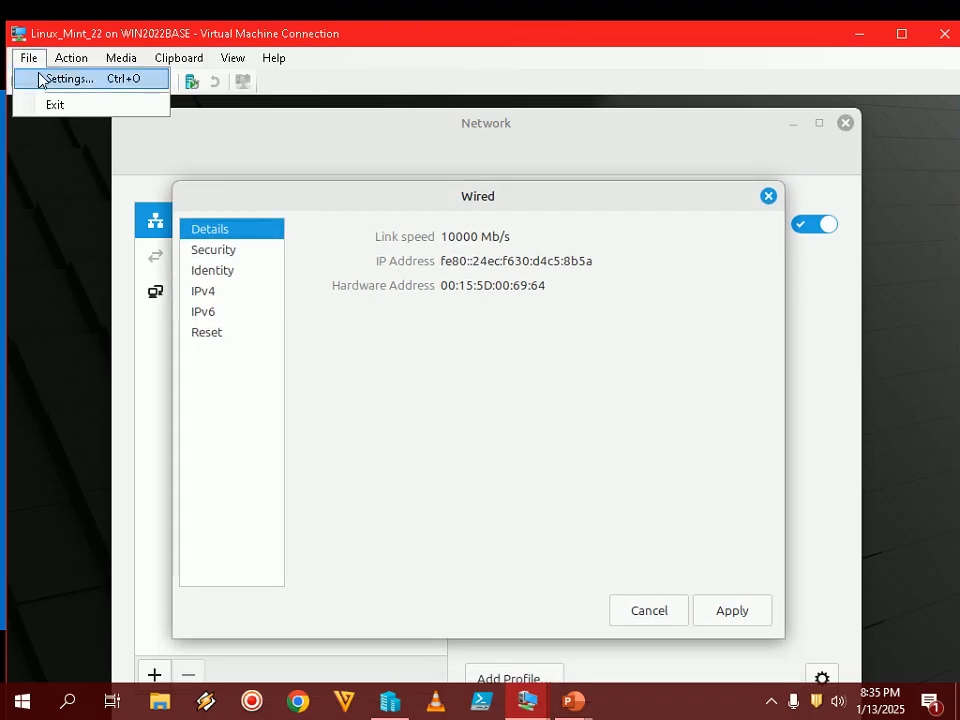
{"action": "left_click", "coordinate": [43, 77]}
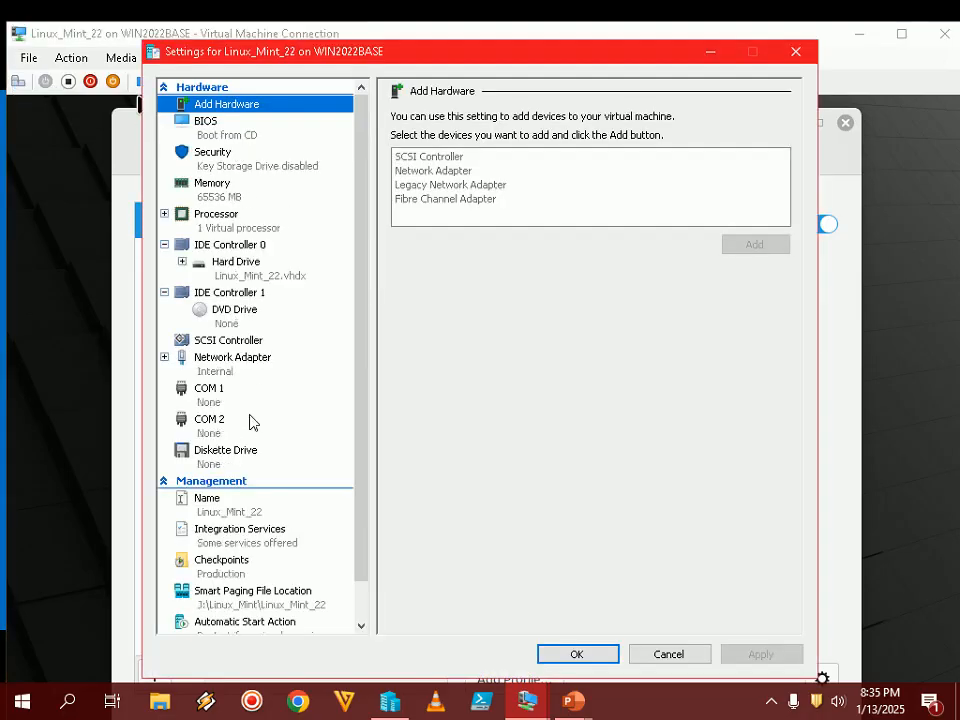
{"action": "left_click", "coordinate": [237, 366]}
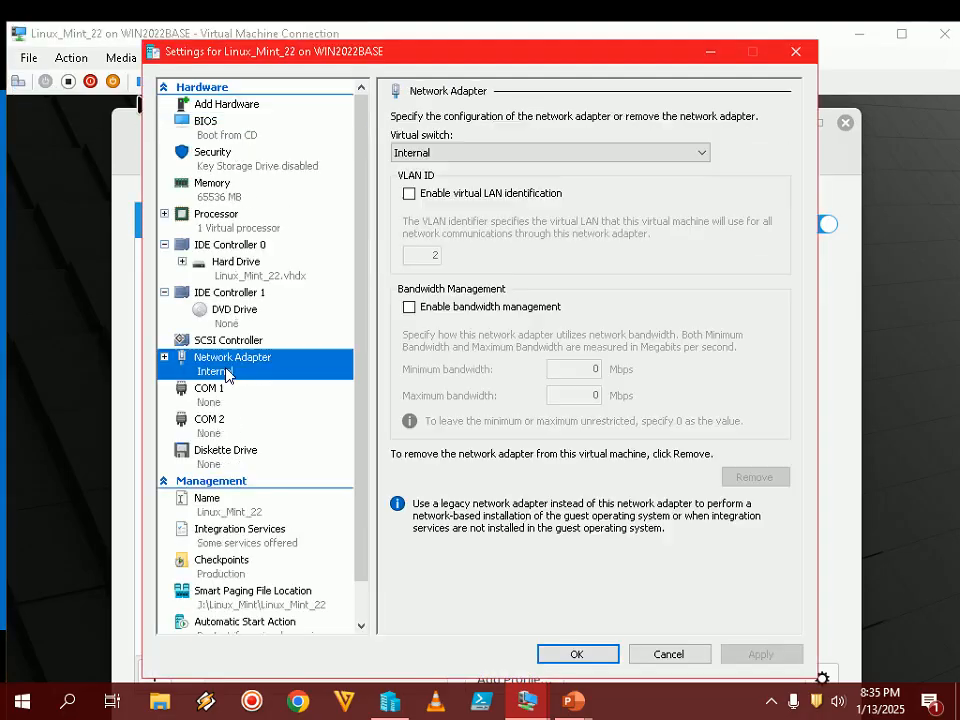
{"action": "left_click", "coordinate": [791, 52]}
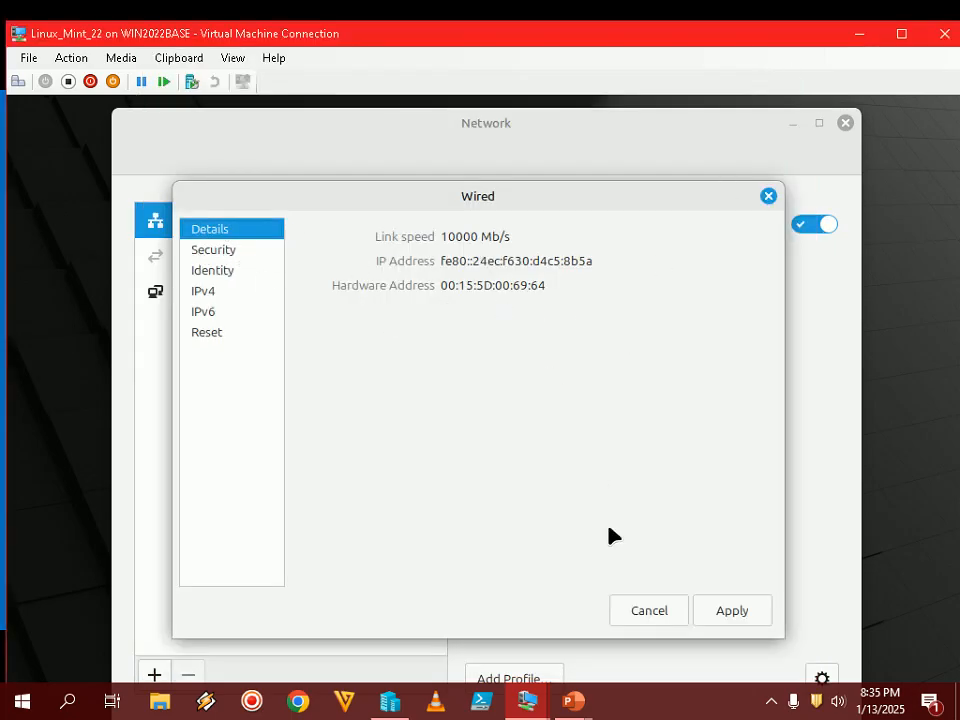
{"action": "mouse_move", "coordinate": [608, 692]}
{"action": "left_click", "coordinate": [675, 595]}
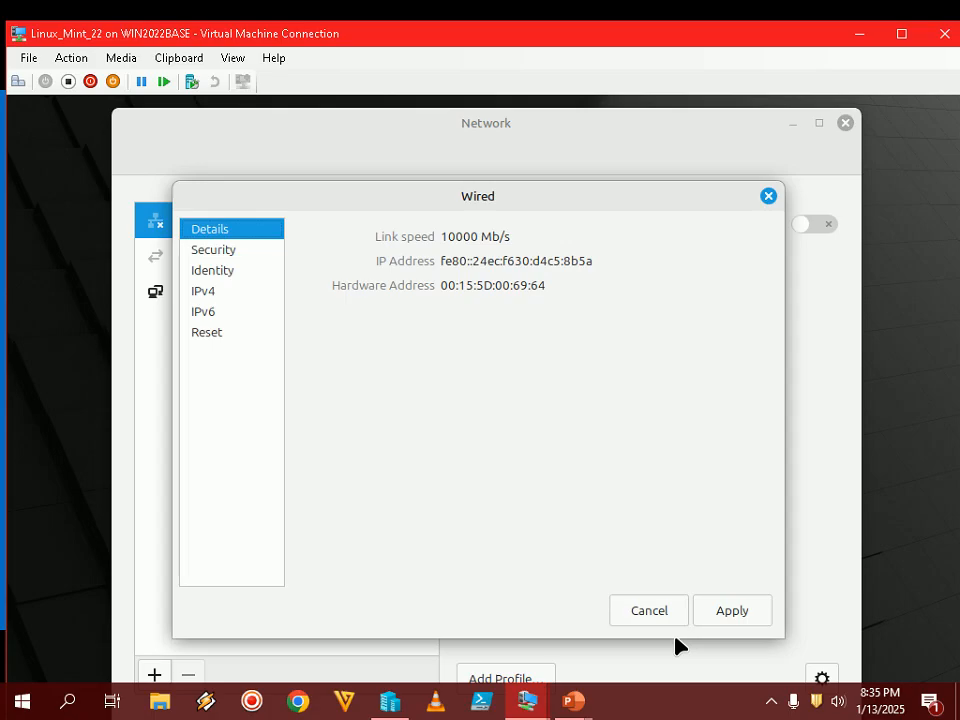
- Set the Wired connection's IPv4 to Manual with address 10.1.1.142 and netmask 255.0.0.0
{"action": "left_click", "coordinate": [210, 292]}
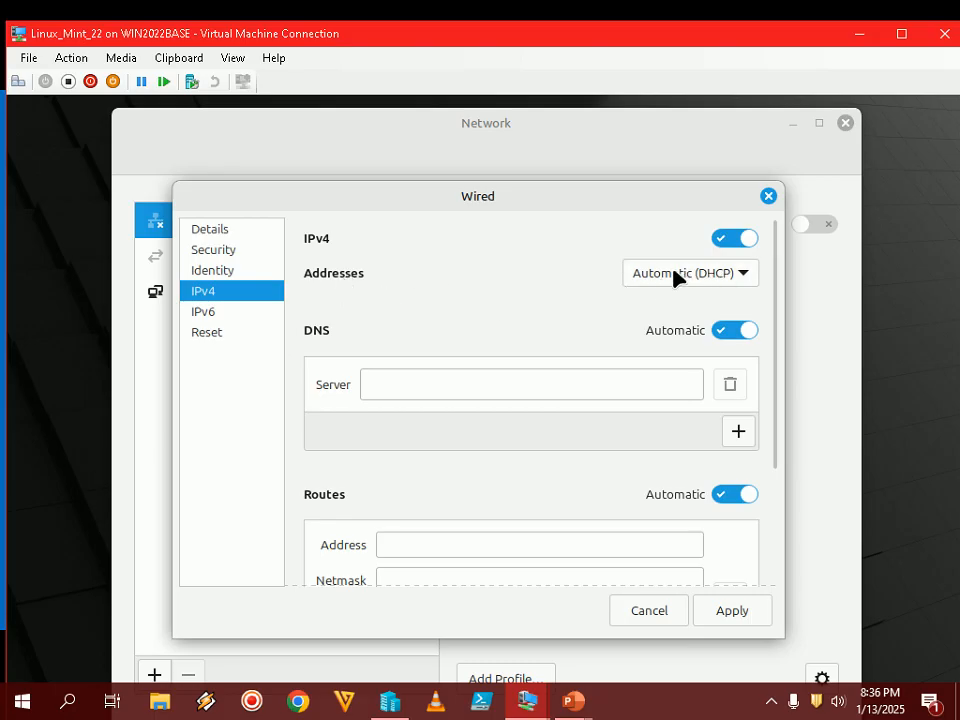
{"action": "left_click", "coordinate": [713, 277]}
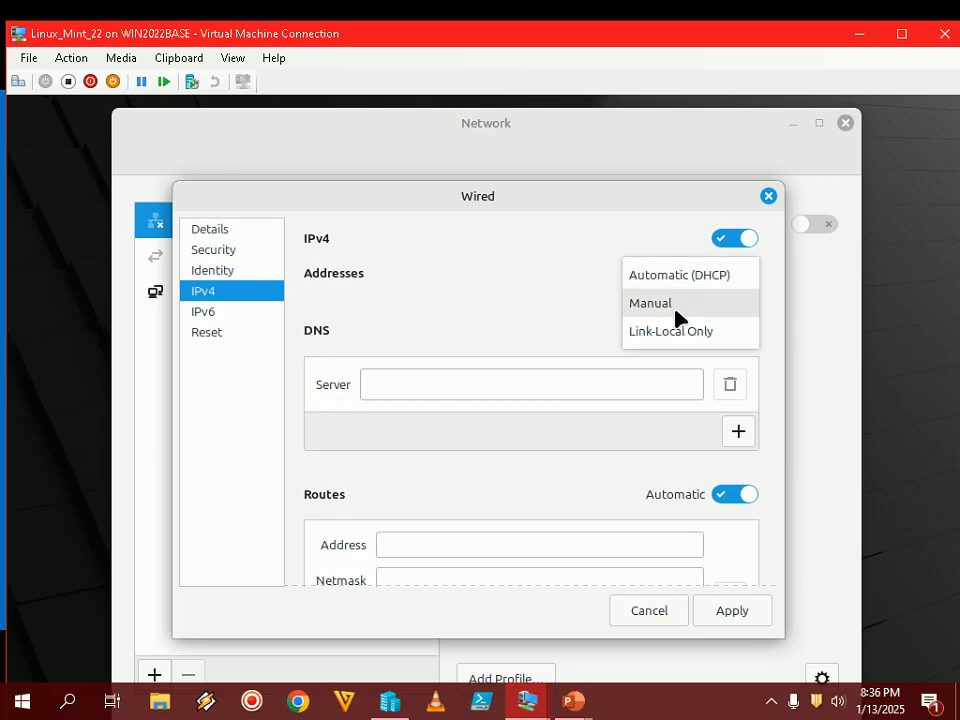
{"action": "left_click", "coordinate": [682, 305]}
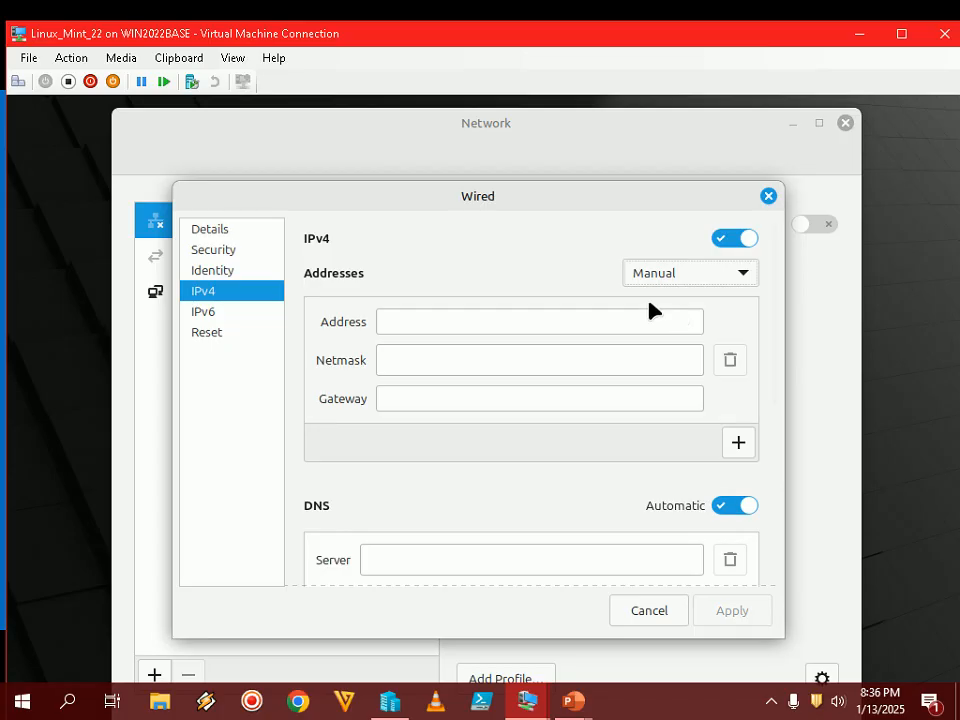
{"action": "left_click", "coordinate": [465, 321]}
{"action": "type", "text": "10"}
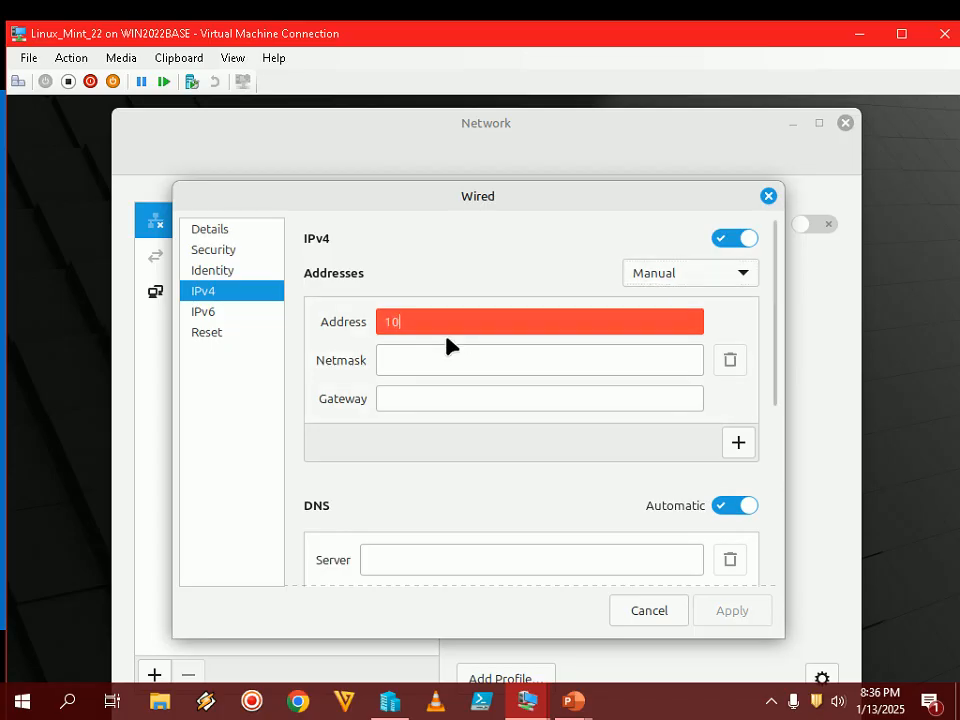
{"action": "type", "text": ".1.1.1"}
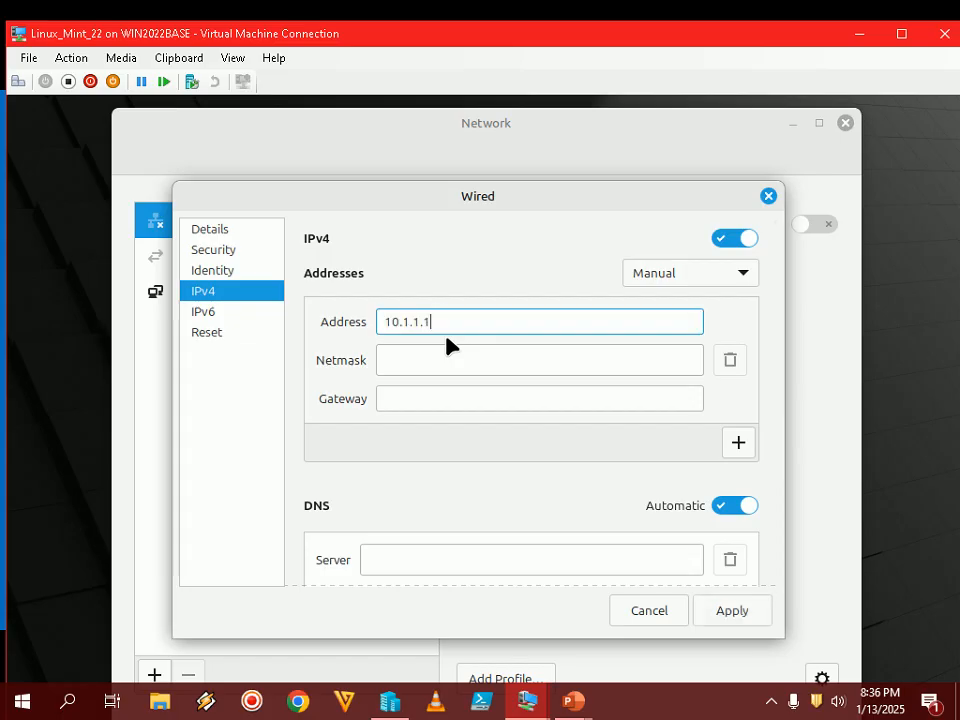
{"action": "left_click", "coordinate": [455, 362]}
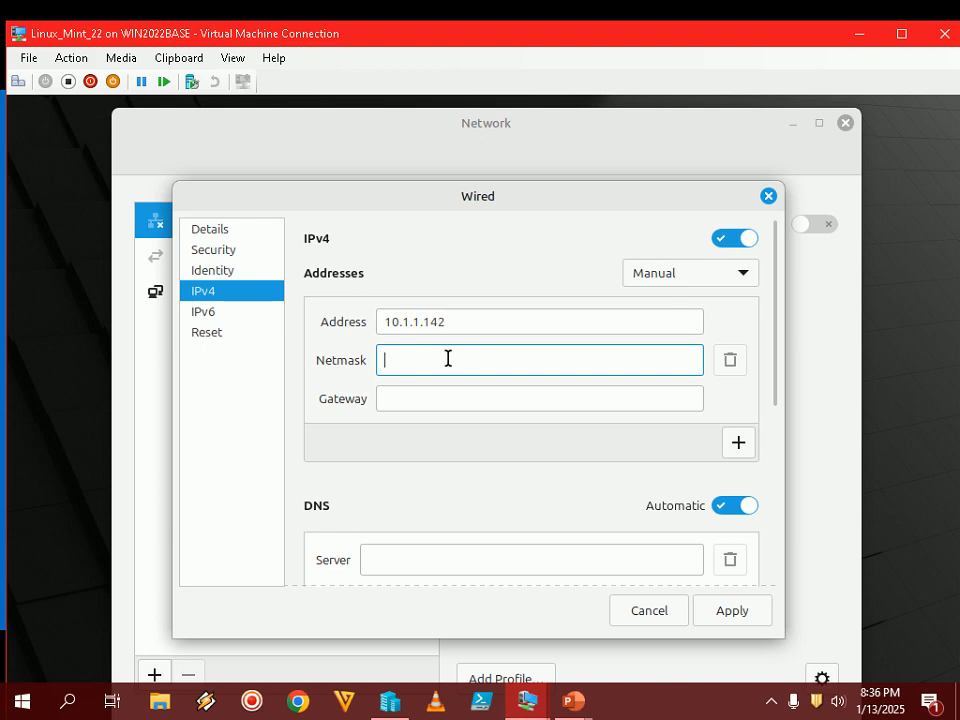
{"action": "type", "text": "255"}
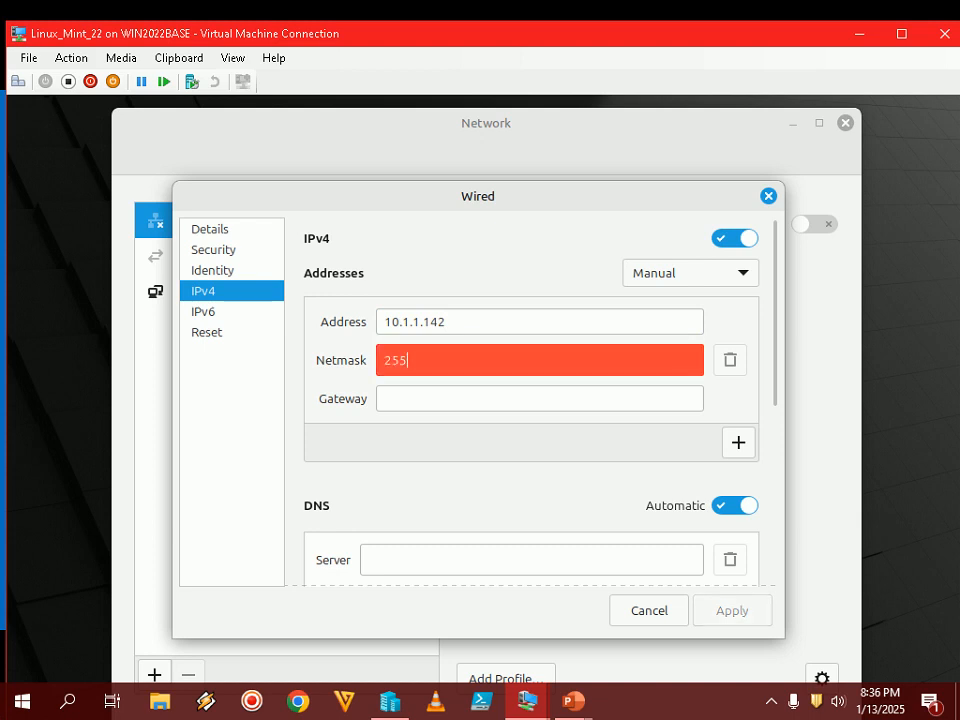
{"action": "type", "text": ".0.0.0"}
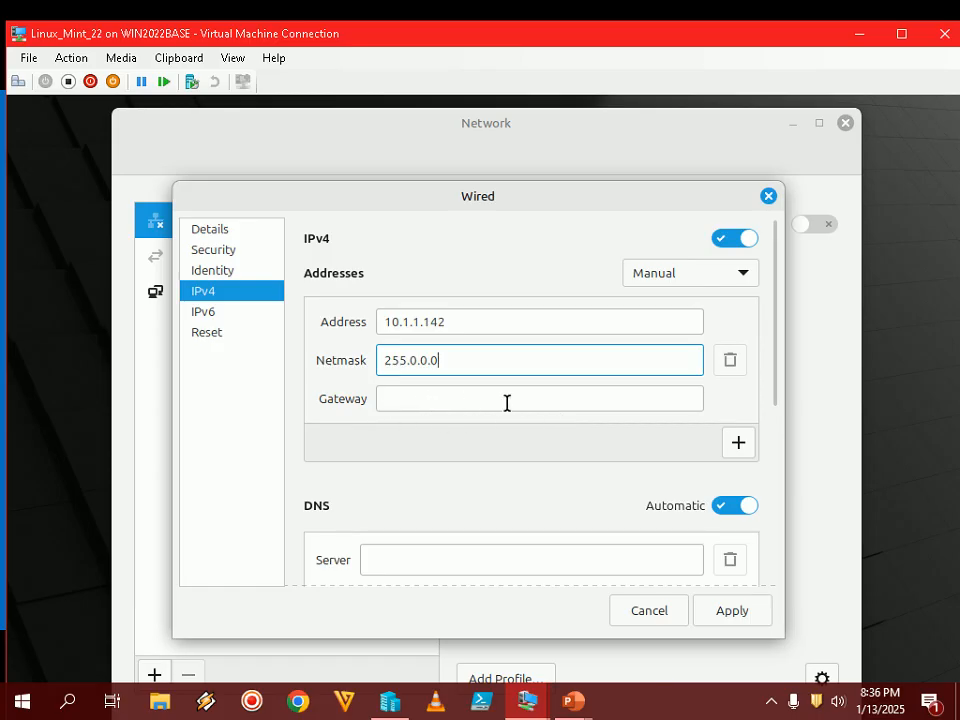
{"action": "left_click_drag", "start_coordinate": [775, 302], "coordinate": [776, 257]}
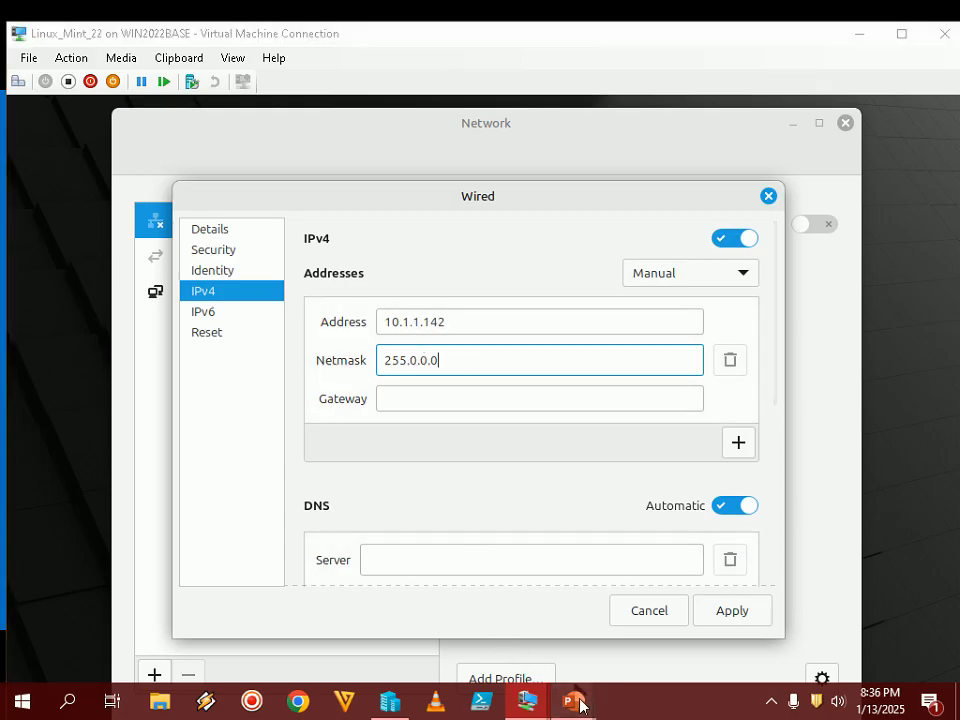
- Check the Step 56 slide, then apply the static IPv4 settings in the VM
{"action": "mouse_move", "coordinate": [573, 700]}
{"action": "left_click", "coordinate": [669, 630]}
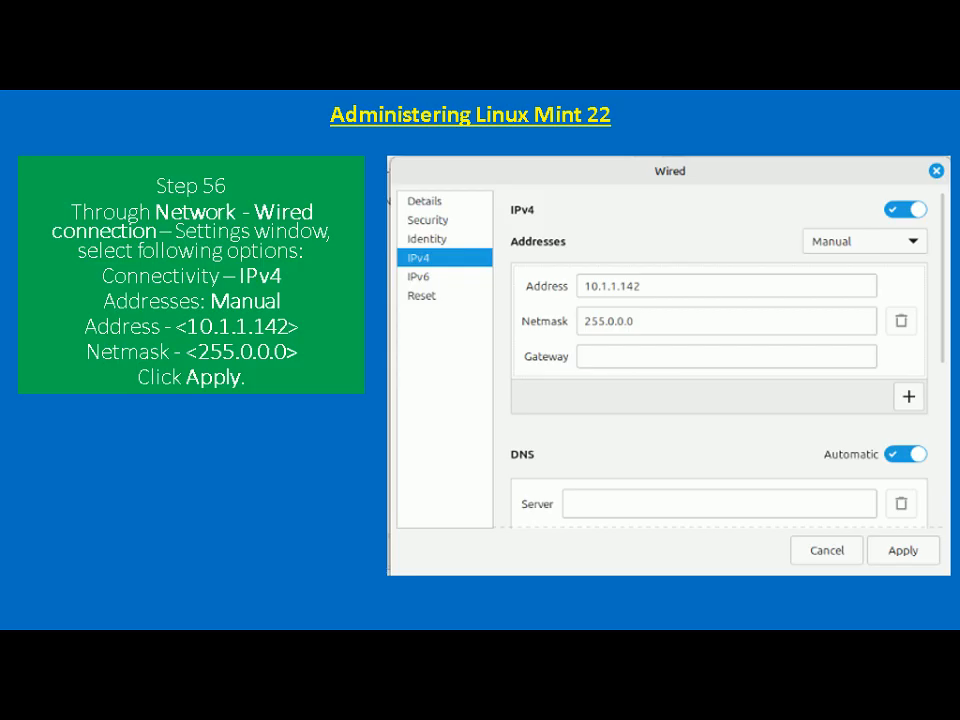
{"action": "key", "text": "alt+Tab"}
{"action": "left_click", "coordinate": [734, 611]}
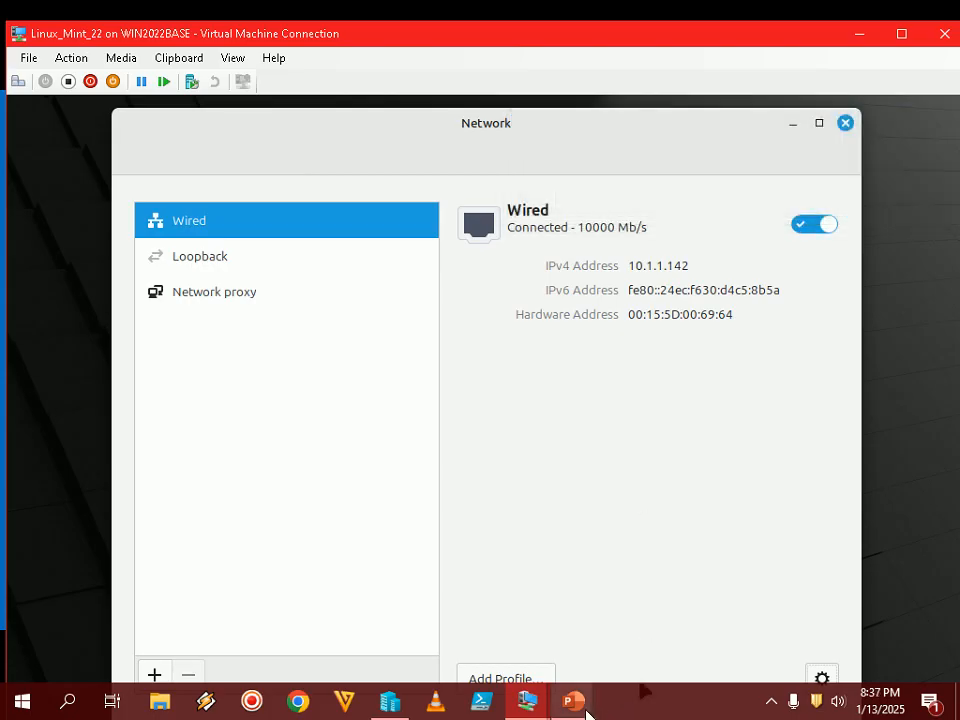
- Advance the slide show to the Step 57 IPv6 slide and return the VM to full screen
{"action": "mouse_move", "coordinate": [586, 712]}
{"action": "left_click", "coordinate": [654, 561]}
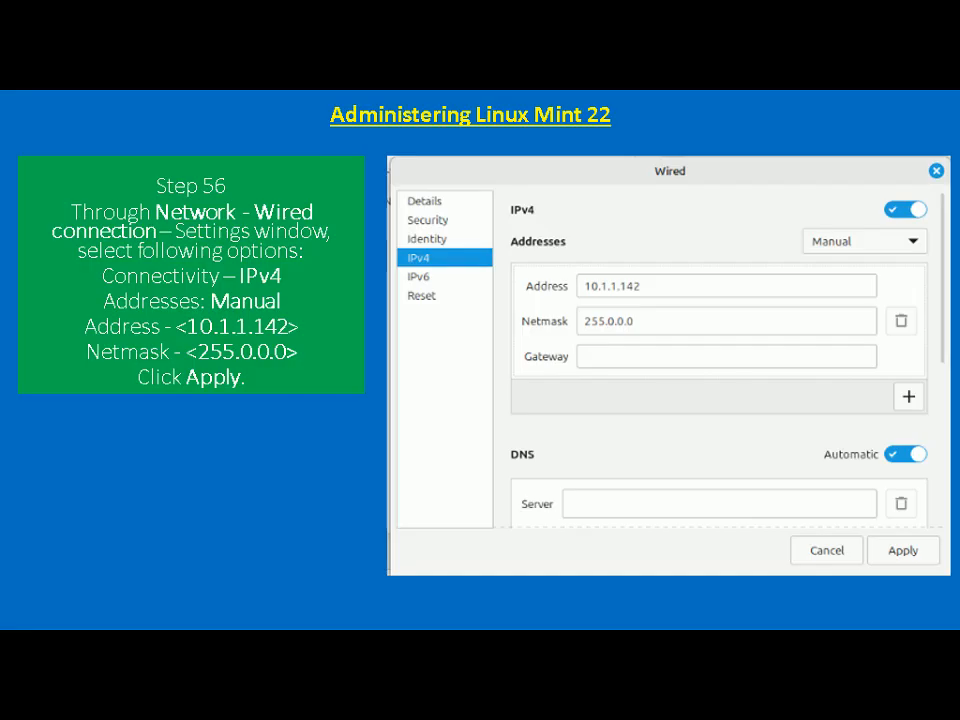
{"action": "key", "text": "Right"}
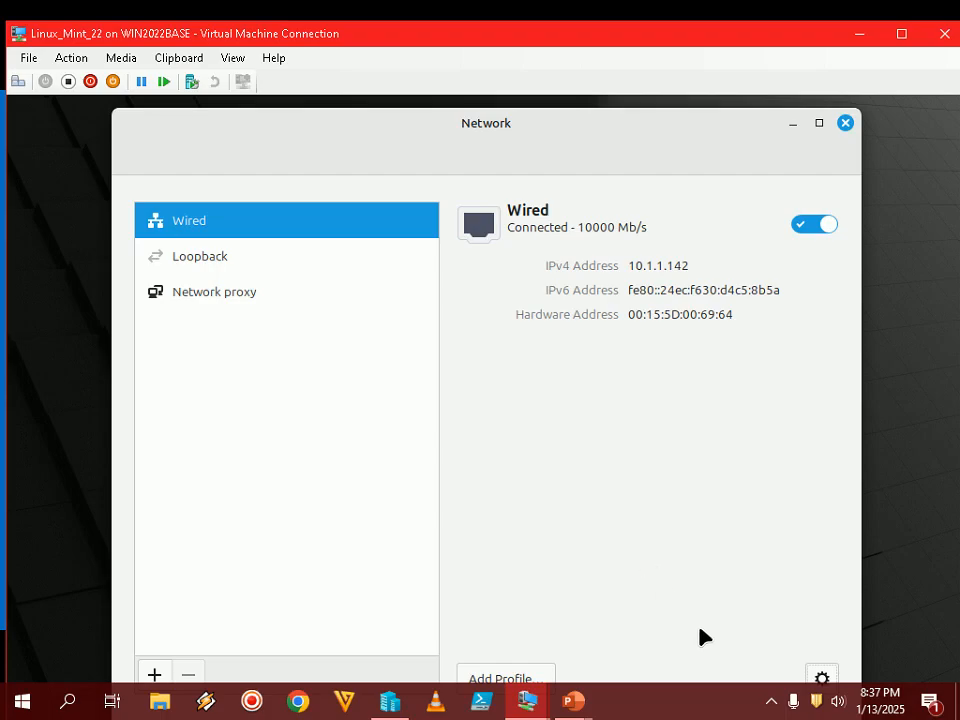
{"action": "double_click", "coordinate": [686, 40]}
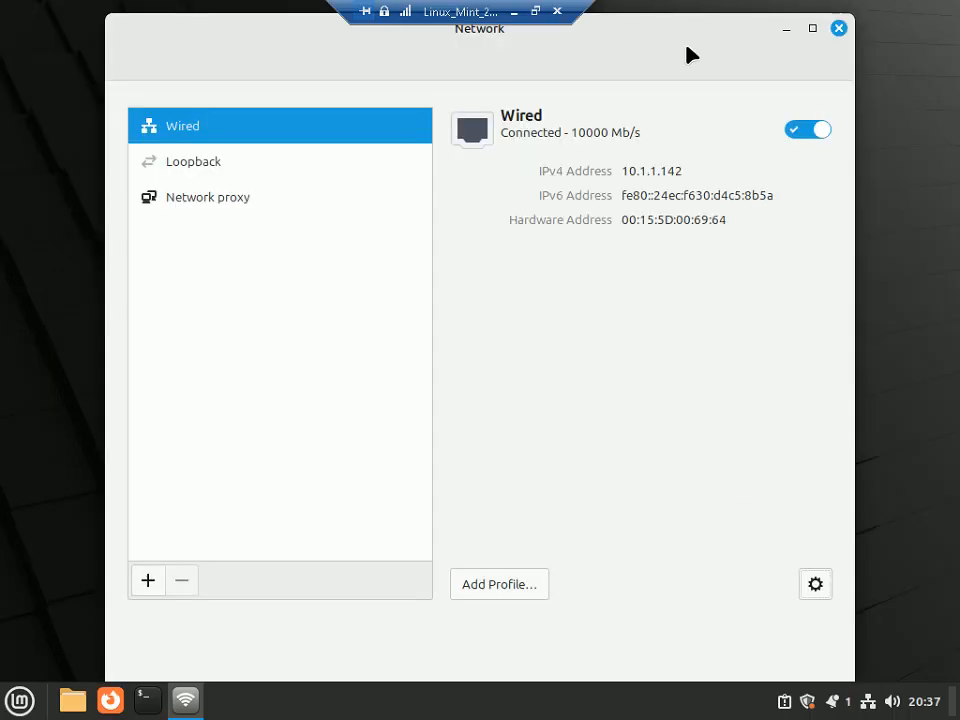
- Switch IPv6 off in the Wired connection's settings, apply it, and restore the VM window
{"action": "left_click", "coordinate": [813, 587]}
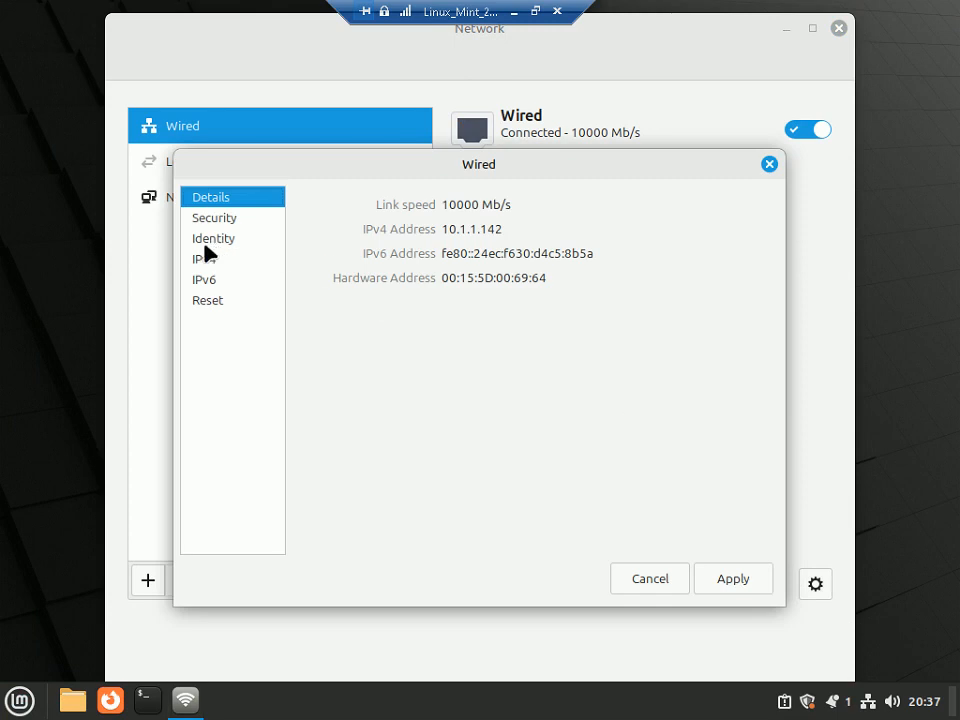
{"action": "left_click", "coordinate": [206, 283]}
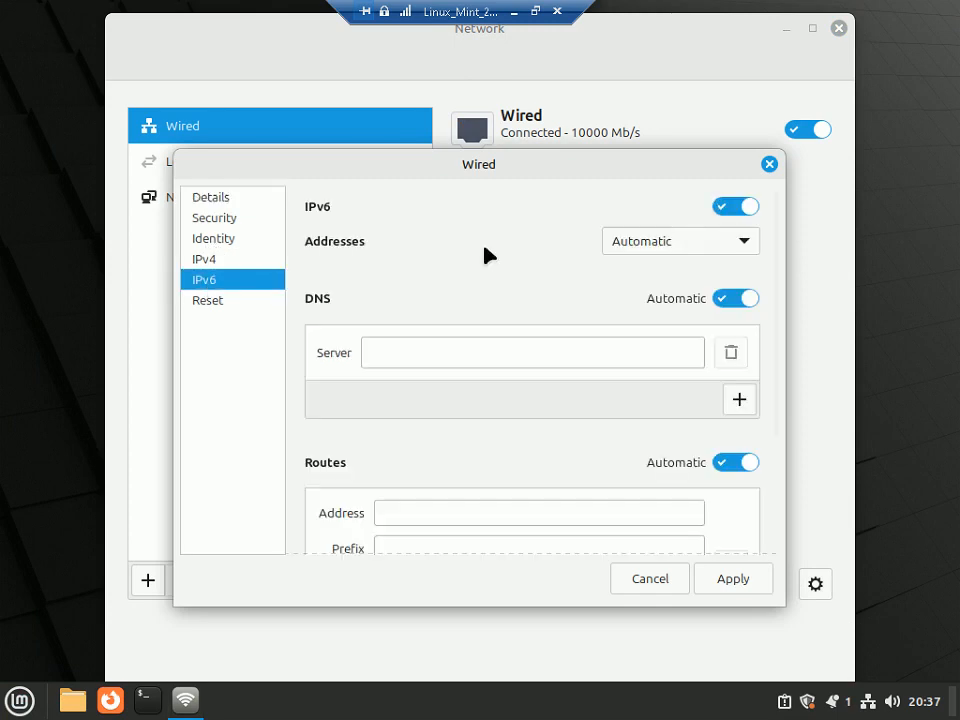
{"action": "left_click", "coordinate": [733, 210]}
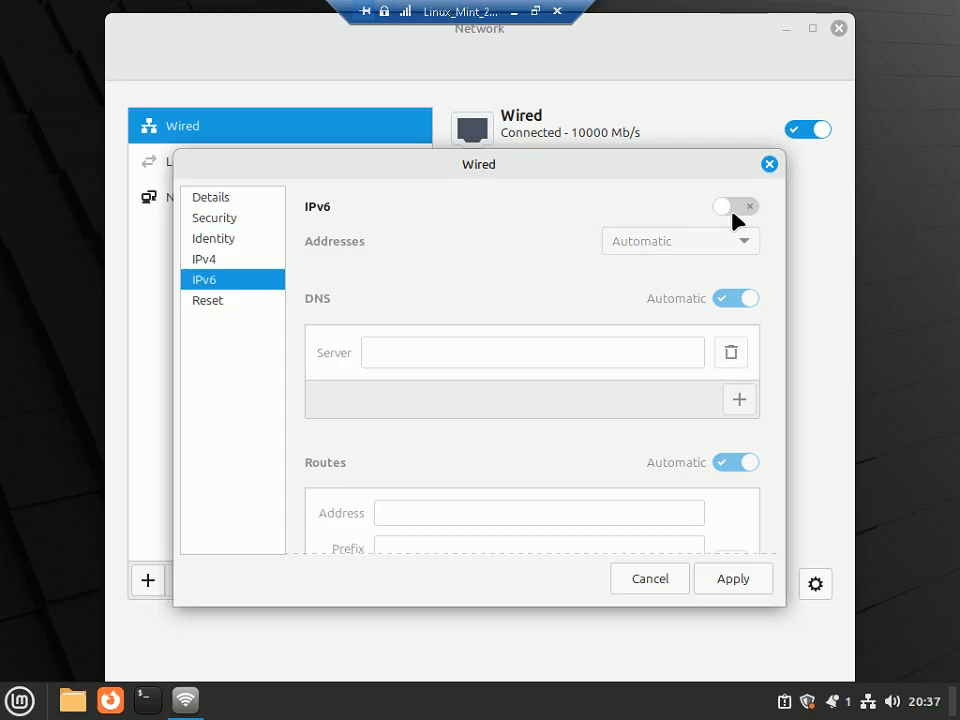
{"action": "left_click", "coordinate": [738, 580]}
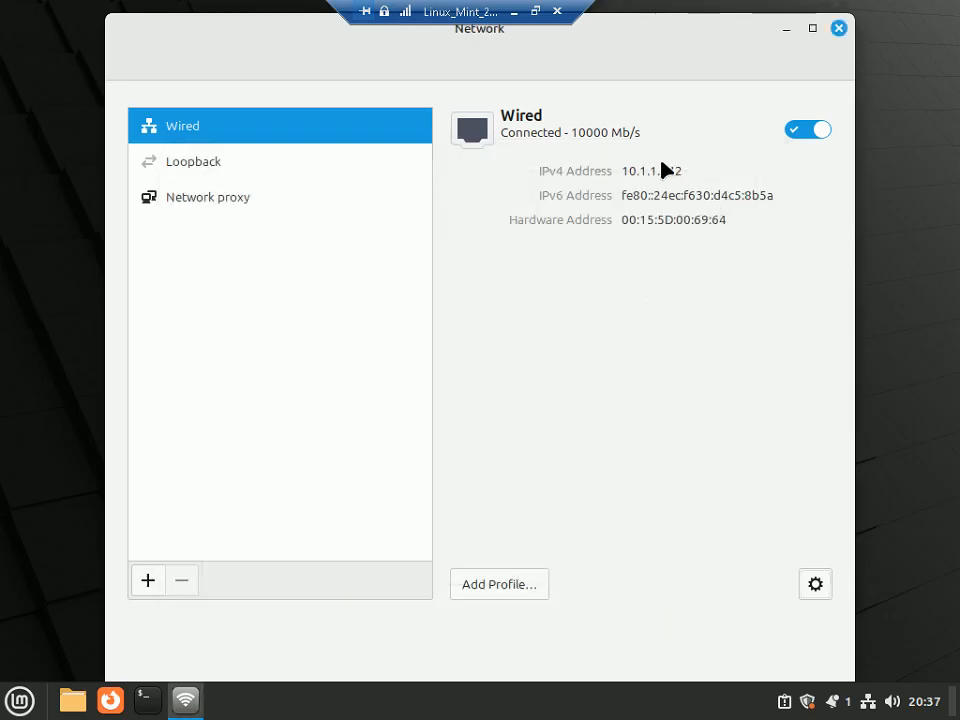
{"action": "left_click", "coordinate": [536, 13]}
- Advance the slide show from the Step 57 IPv6 slide to the yellow tools slide
{"action": "mouse_move", "coordinate": [574, 701]}
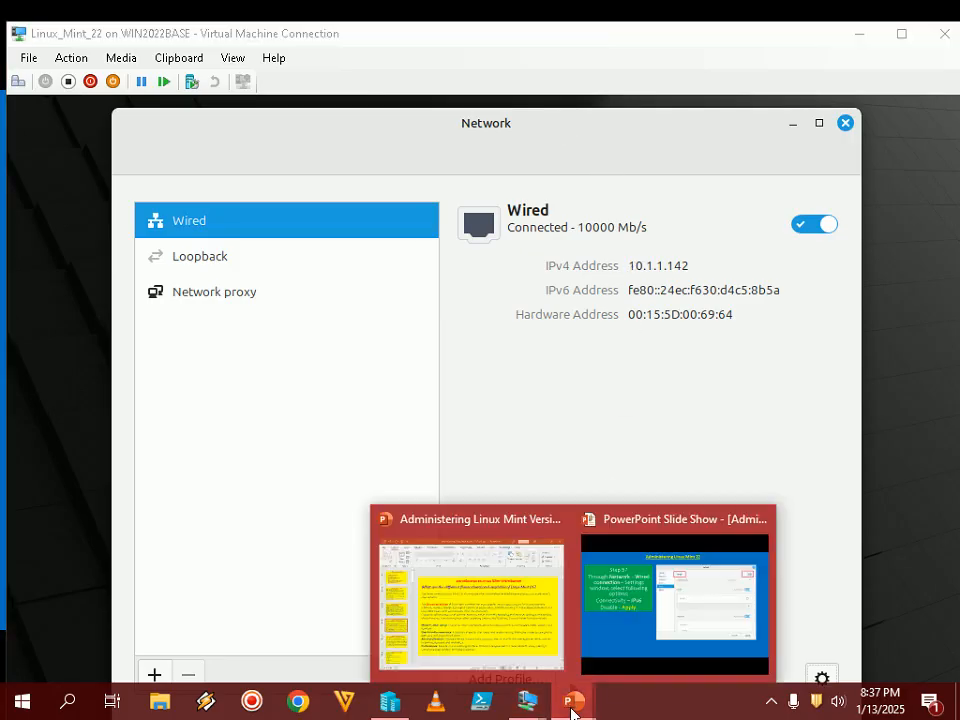
{"action": "left_click", "coordinate": [675, 619]}
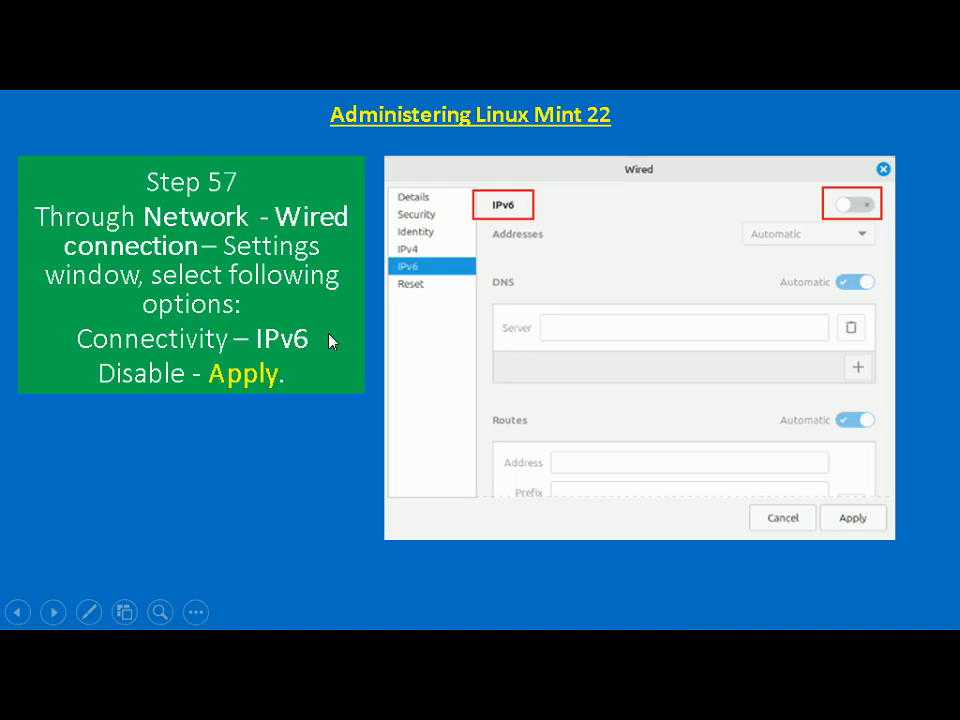
{"action": "key", "text": "Right"}
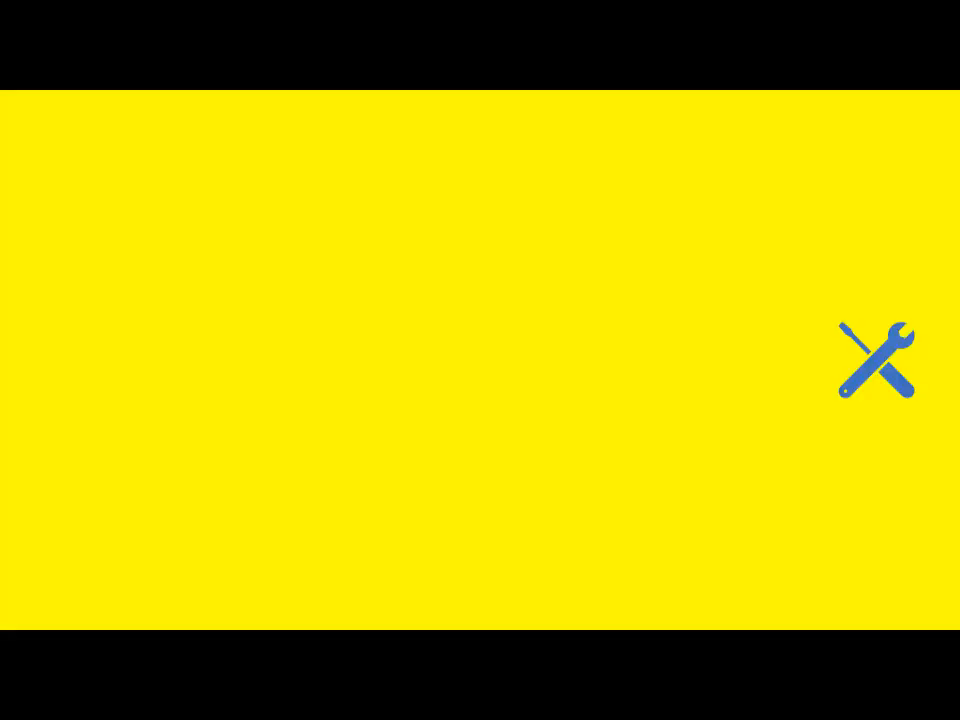